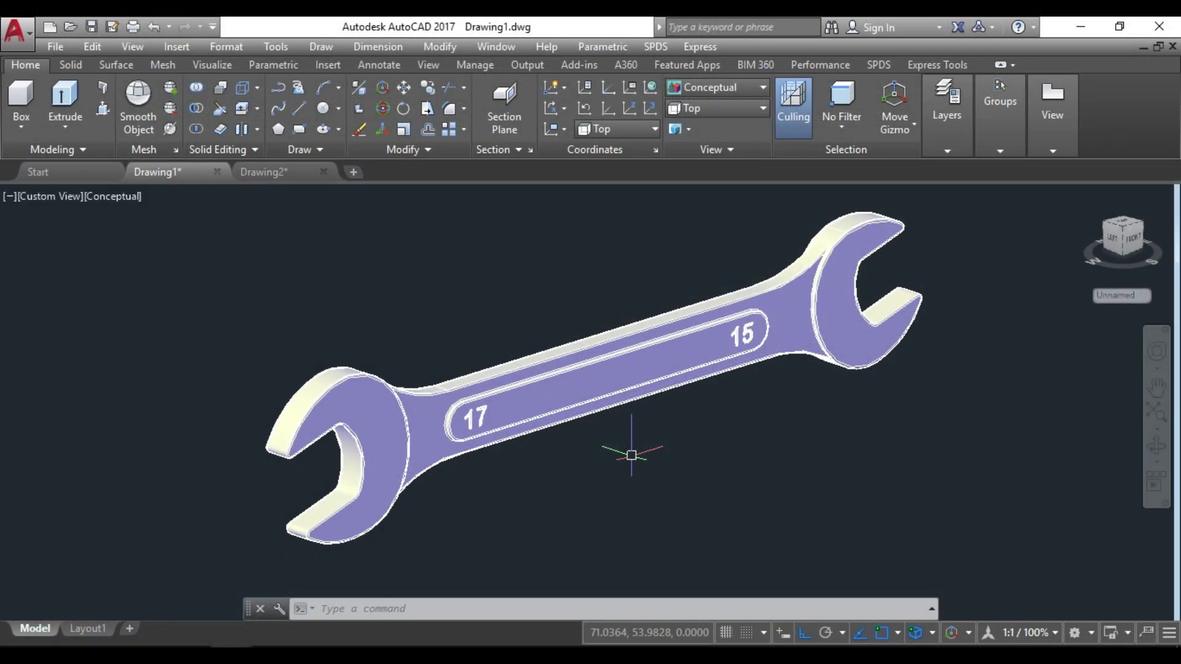
# Step: Orbit and zoom the view, check the workspace list, and keep the Front view
pyautogui.moveTo(632, 455)
pyautogui.keyDown('shift'); pyautogui.mouseDown(button='middle')
pyautogui.moveTo(574, 447)
pyautogui.moveTo(579, 430)
pyautogui.moveTo(622, 448)
pyautogui.mouseUp(button='middle'); pyautogui.keyUp('shift')
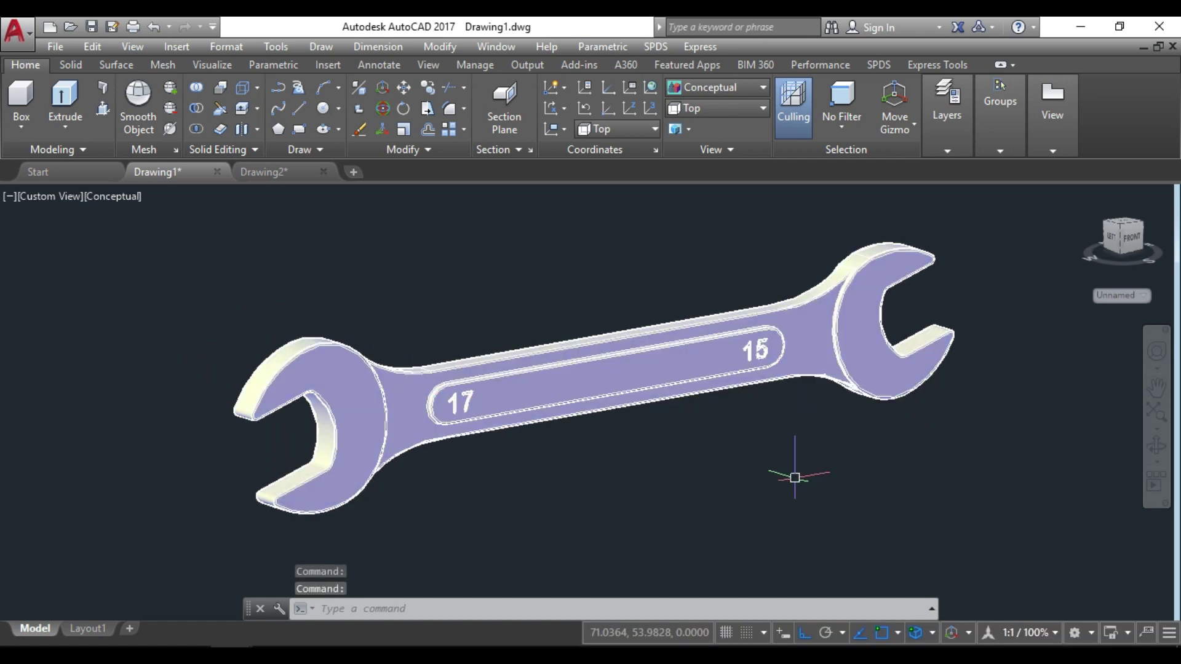
pyautogui.keyDown('shift'); pyautogui.moveTo(790, 474); pyautogui.dragTo(768, 478, button='middle'); pyautogui.keyUp('shift')
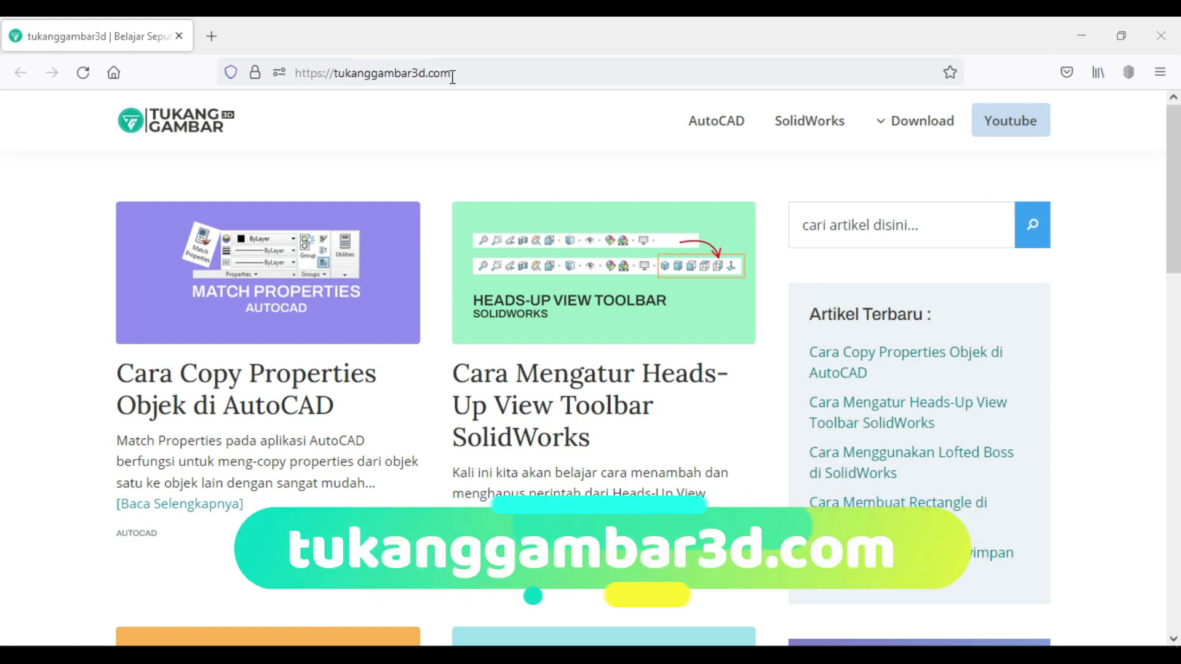
pyautogui.scroll(-3, 435, 229)
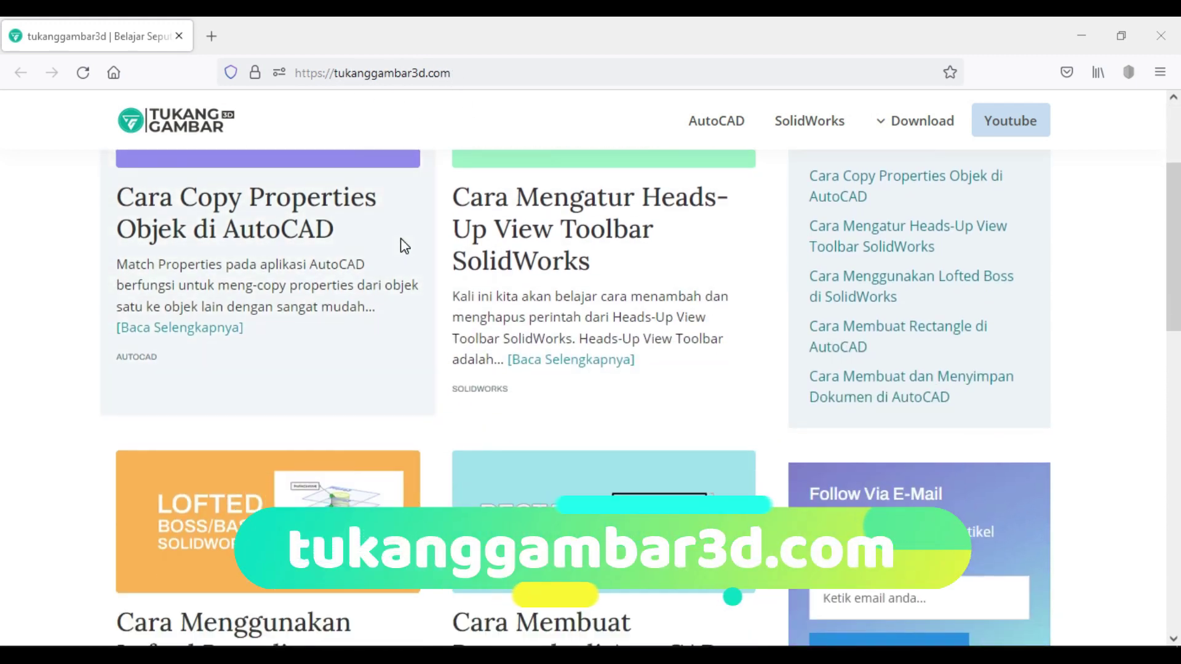
pyautogui.scroll(-4, 473, 246)
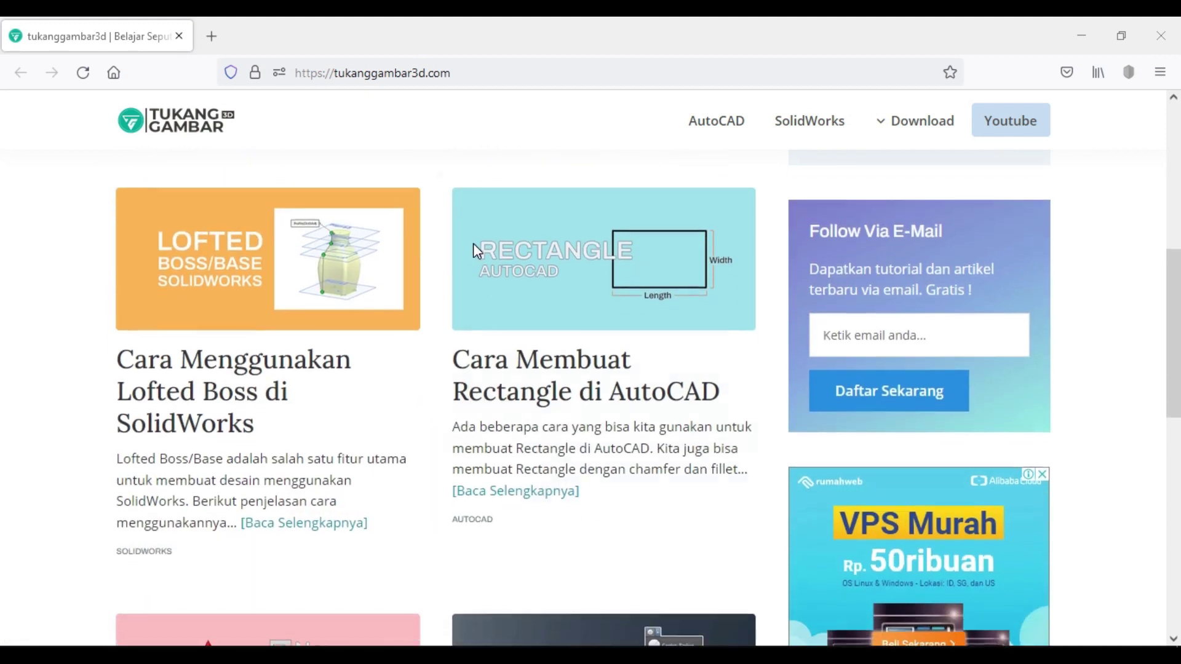
pyautogui.scroll(-3, 385, 256)
pyautogui.scroll(-4, 386, 264)
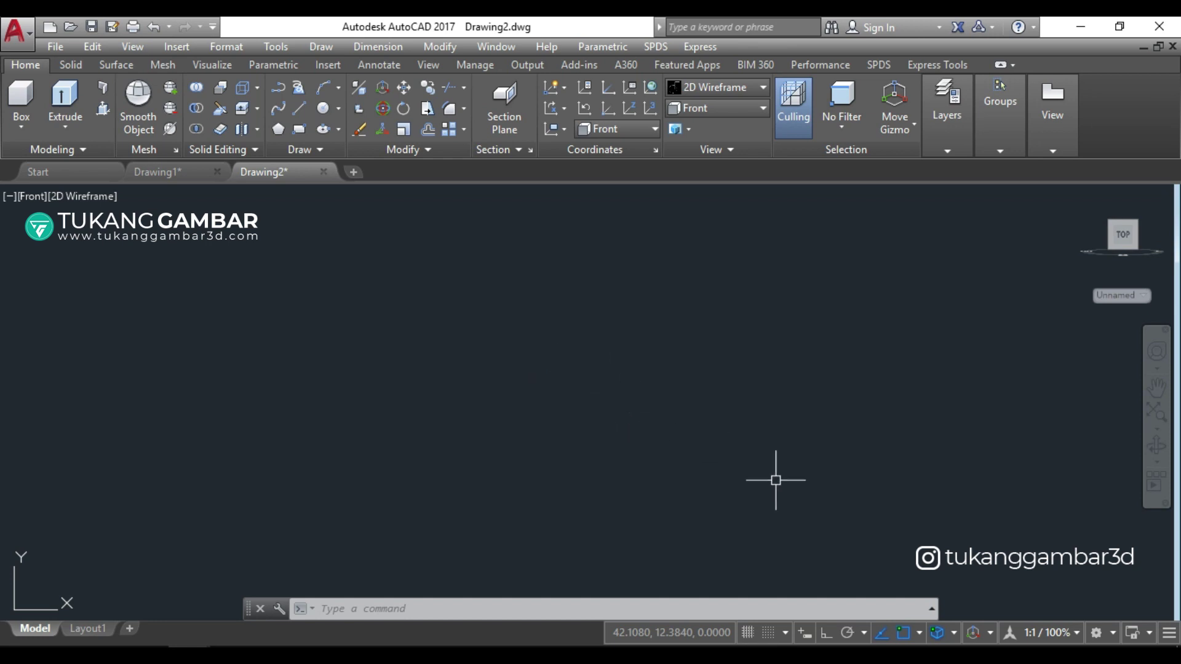
pyautogui.click(1097, 632)
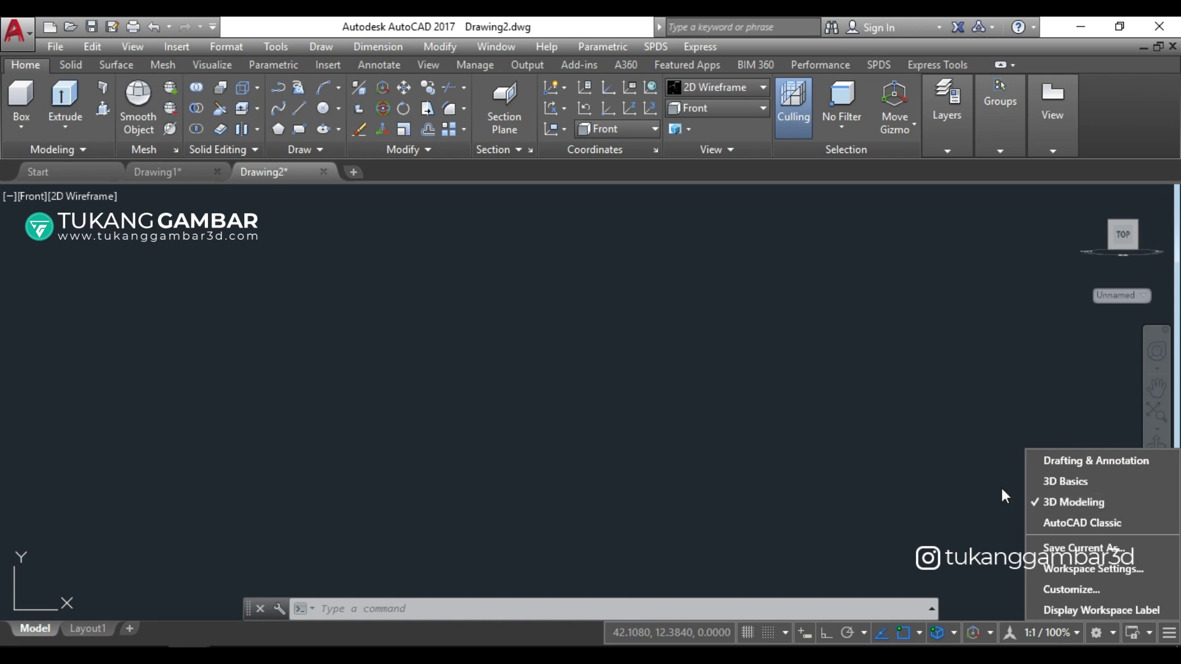
pyautogui.click(962, 477)
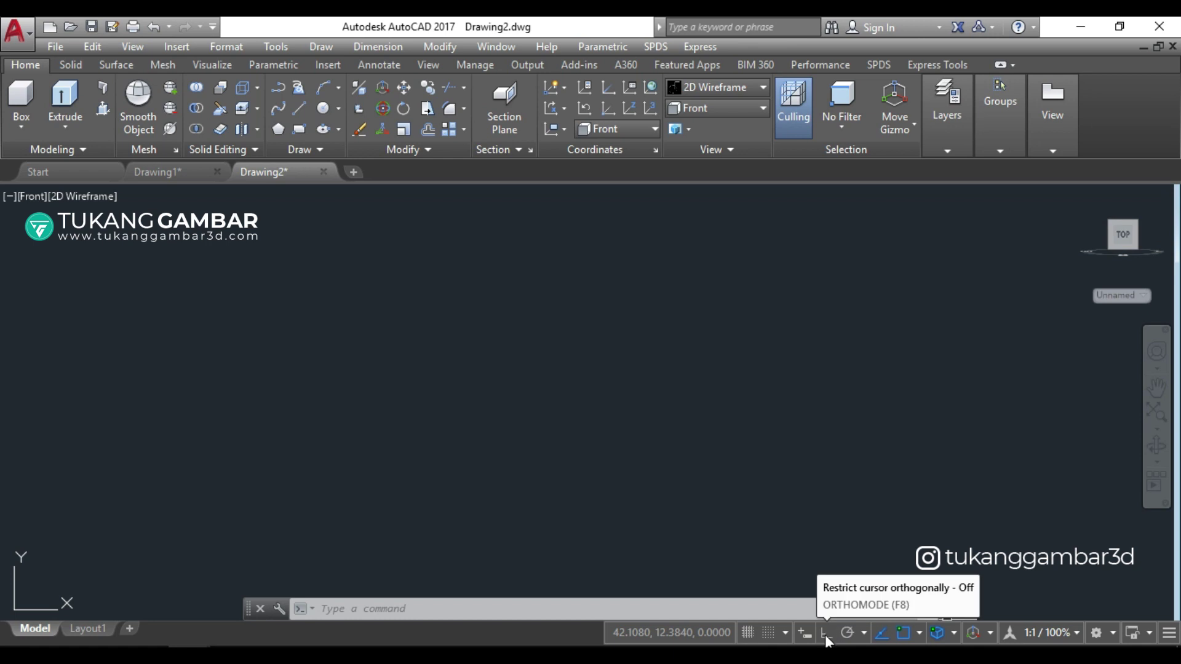
pyautogui.click(730, 105)
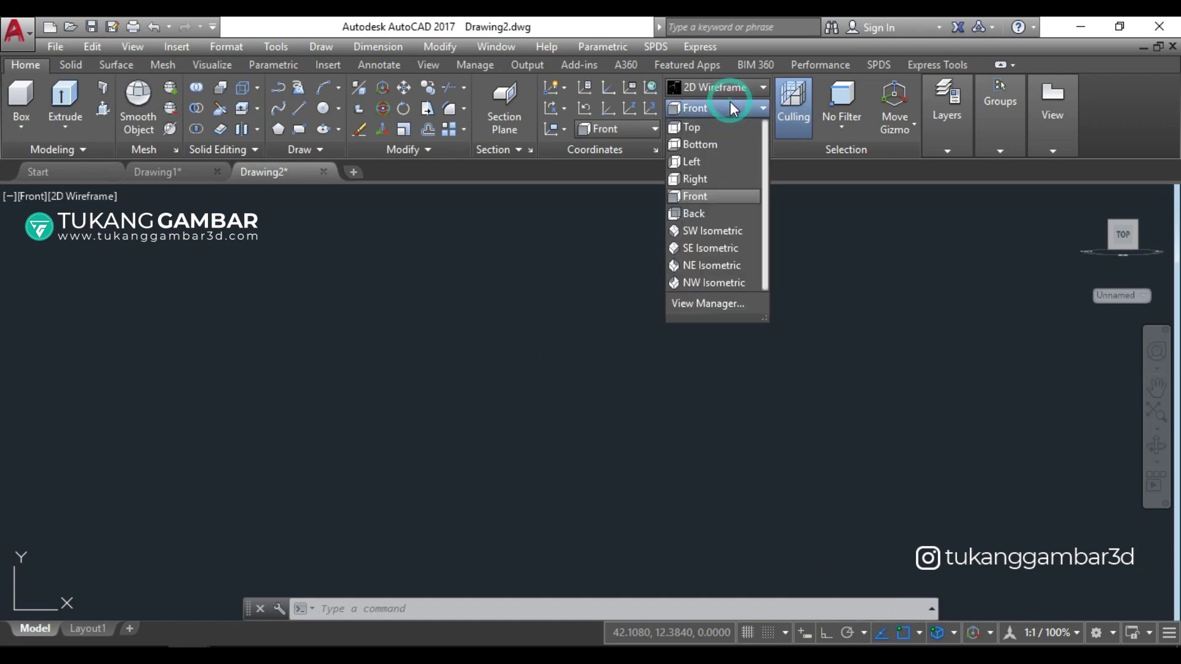
pyautogui.click(720, 200)
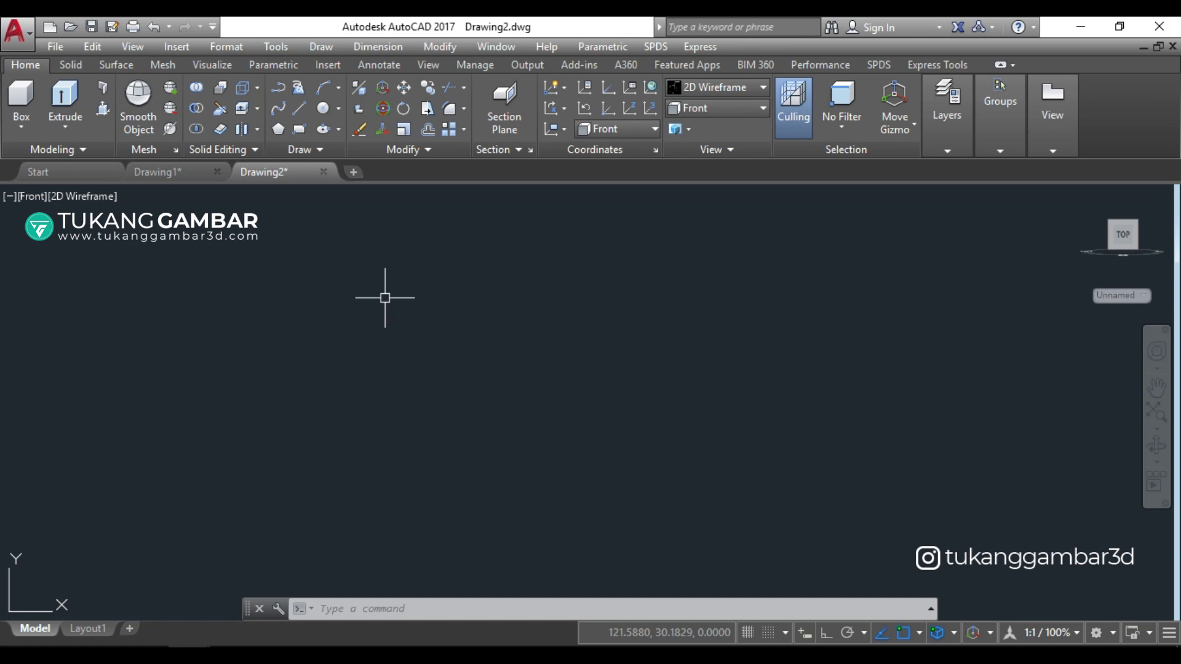
pyautogui.click(300, 109)
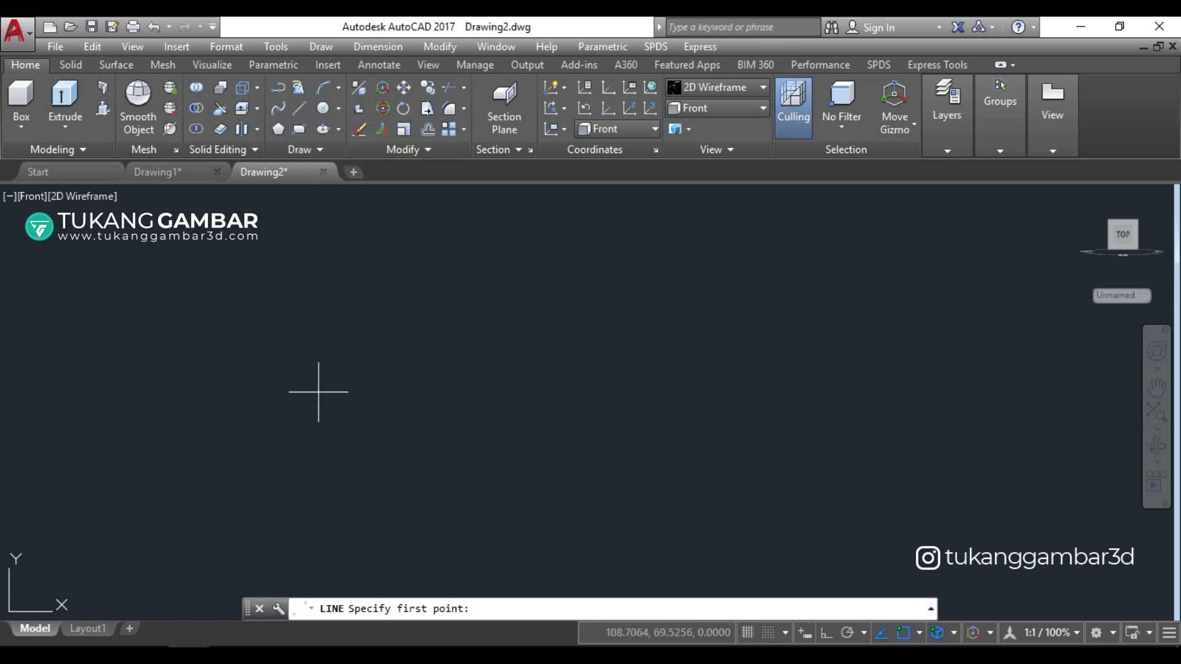
pyautogui.click(294, 420)
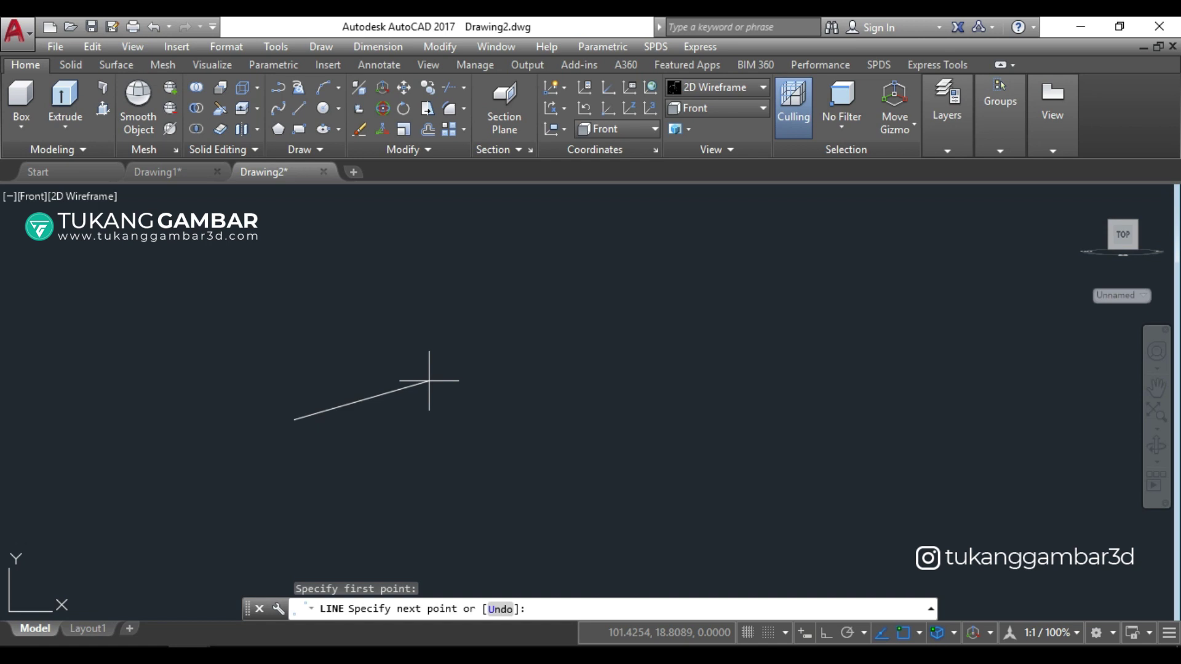
pyautogui.write('@')
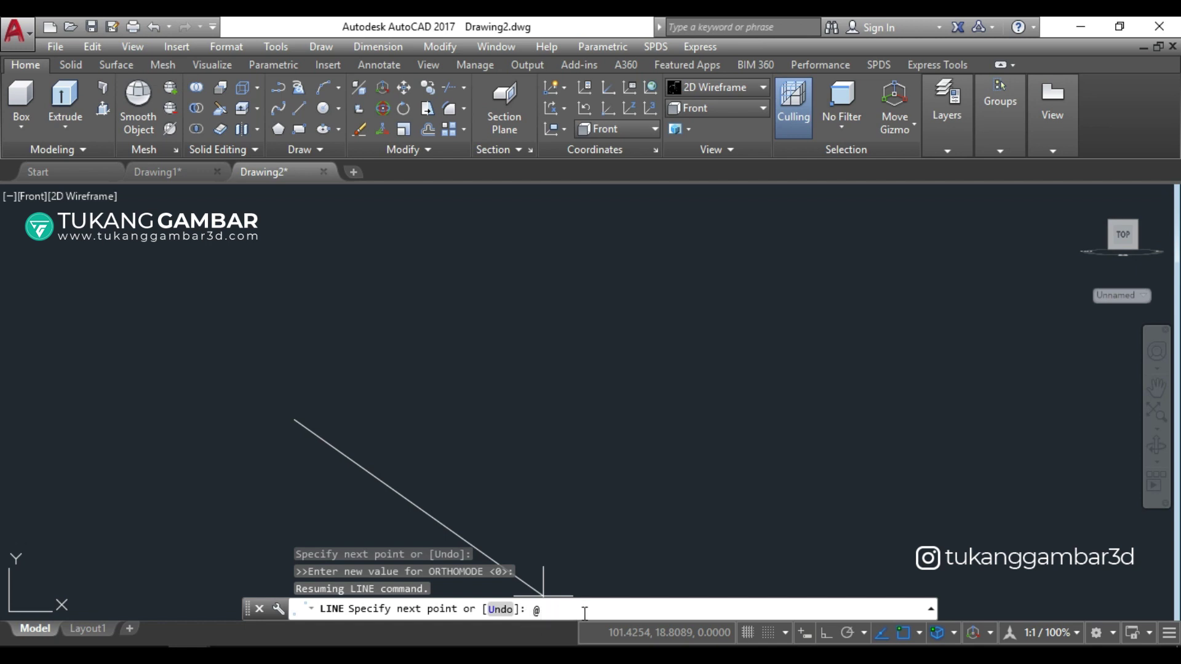
pyautogui.write('20')
pyautogui.write('<')
pyautogui.write('17')
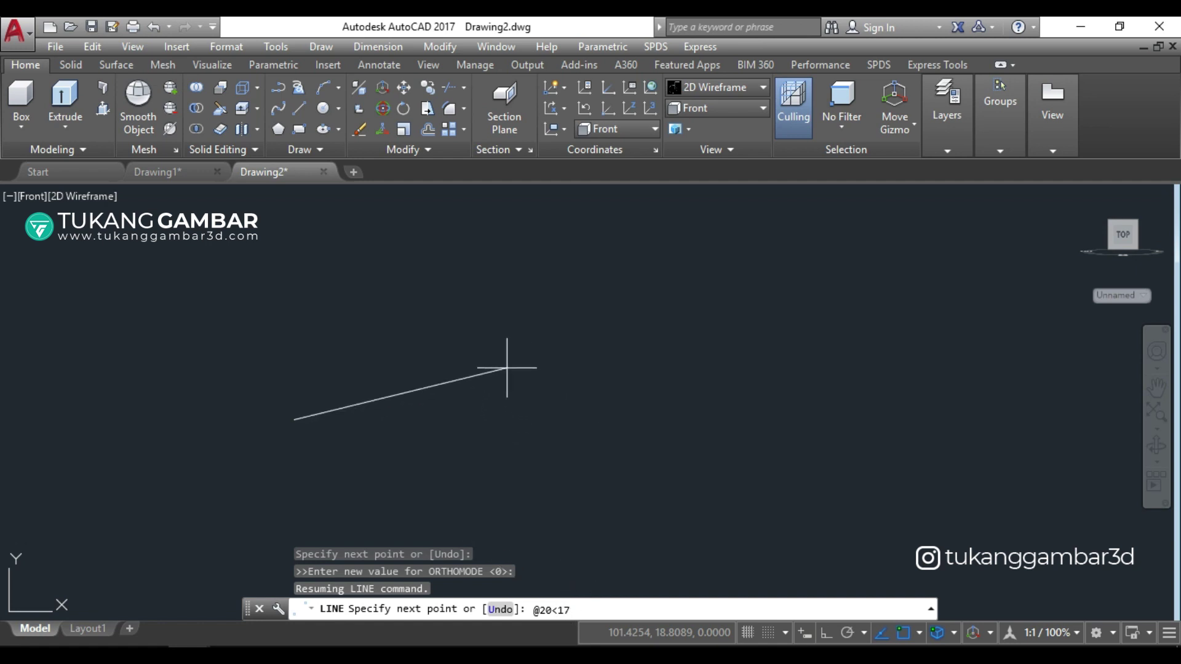
pyautogui.press('Return')
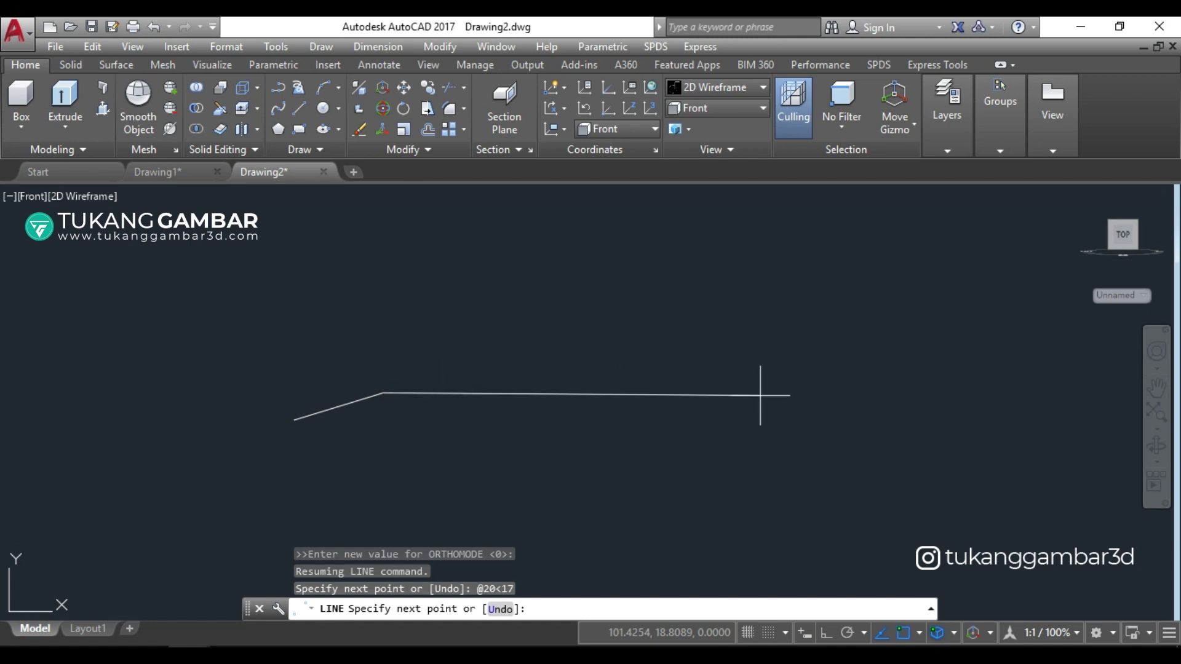
# Step: With Ortho on, add a 140-unit horizontal segment, then turn Ortho off
pyautogui.click(826, 635)
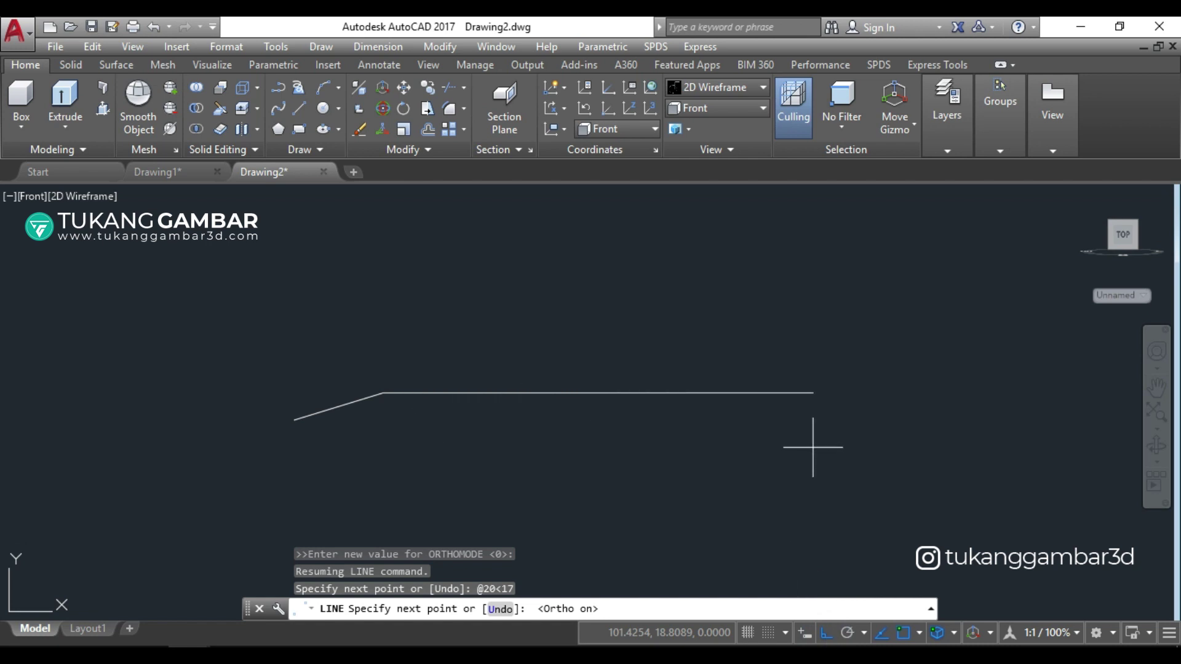
pyautogui.write('14')
pyautogui.write('0')
pyautogui.press('Return')
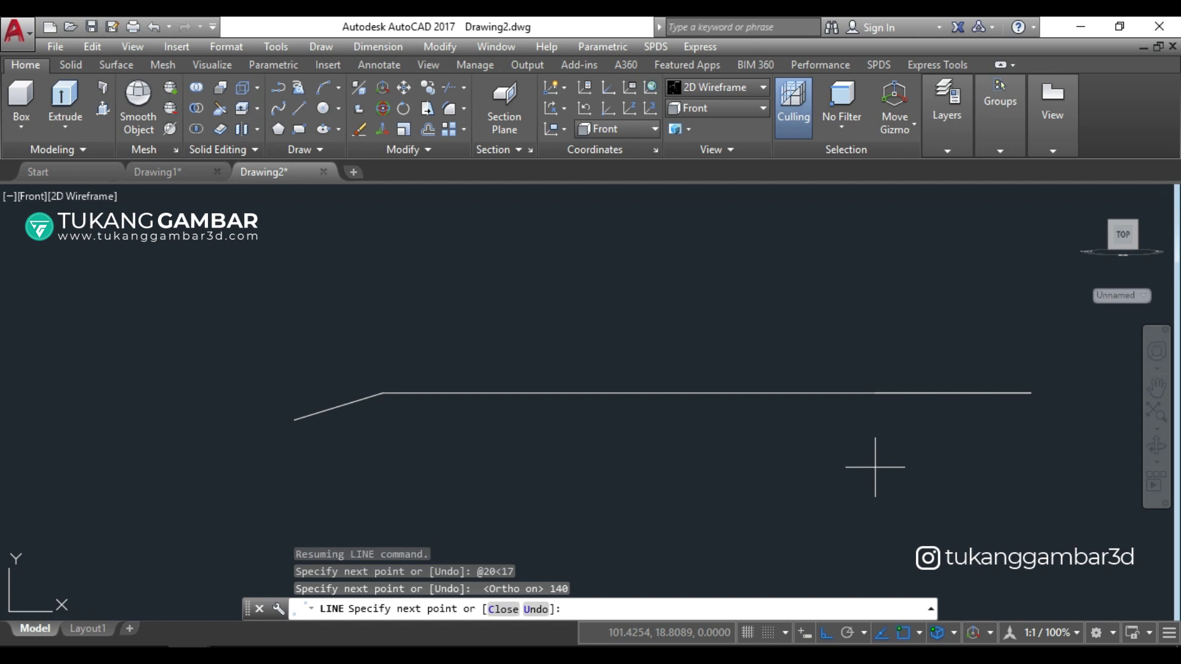
pyautogui.press('Escape')
pyautogui.moveTo(875, 467); pyautogui.dragTo(810, 438, button='middle')
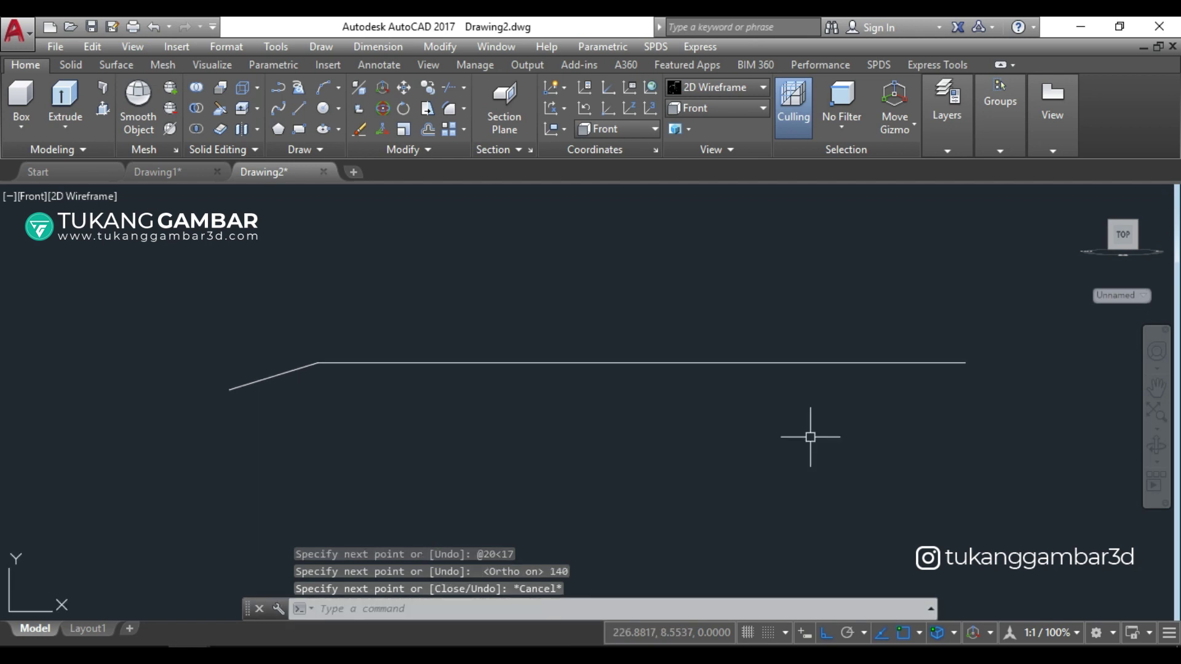
pyautogui.click(825, 633)
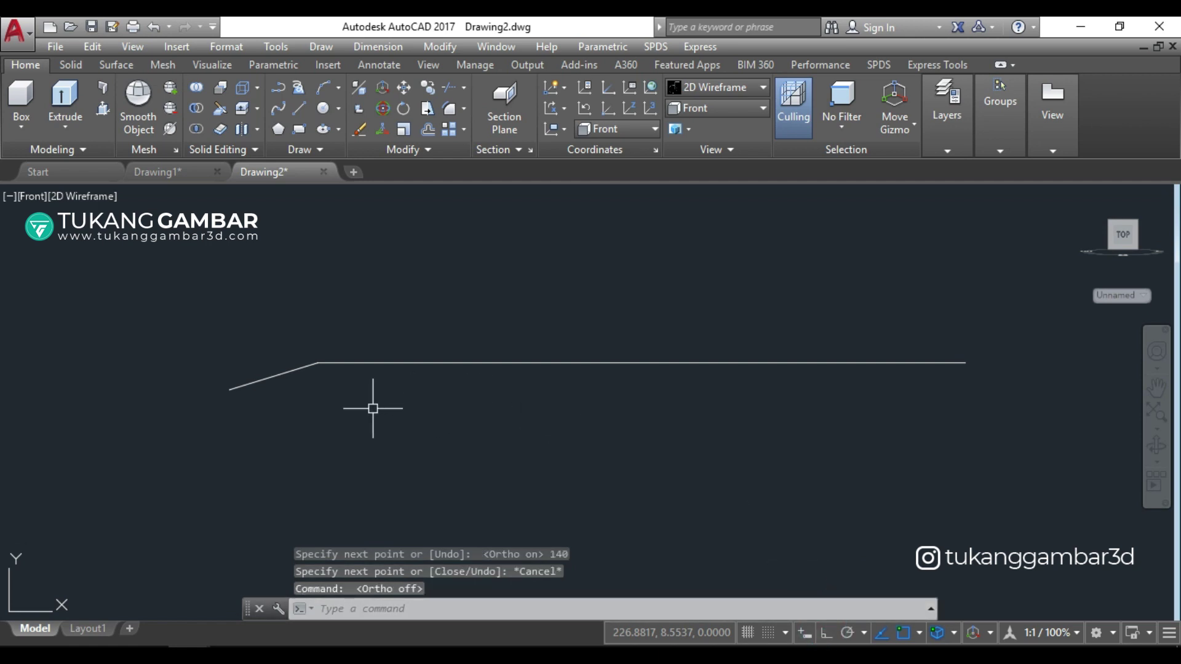
pyautogui.scroll(2, 372, 408)
pyautogui.moveTo(372, 408); pyautogui.dragTo(667, 465, button='middle')
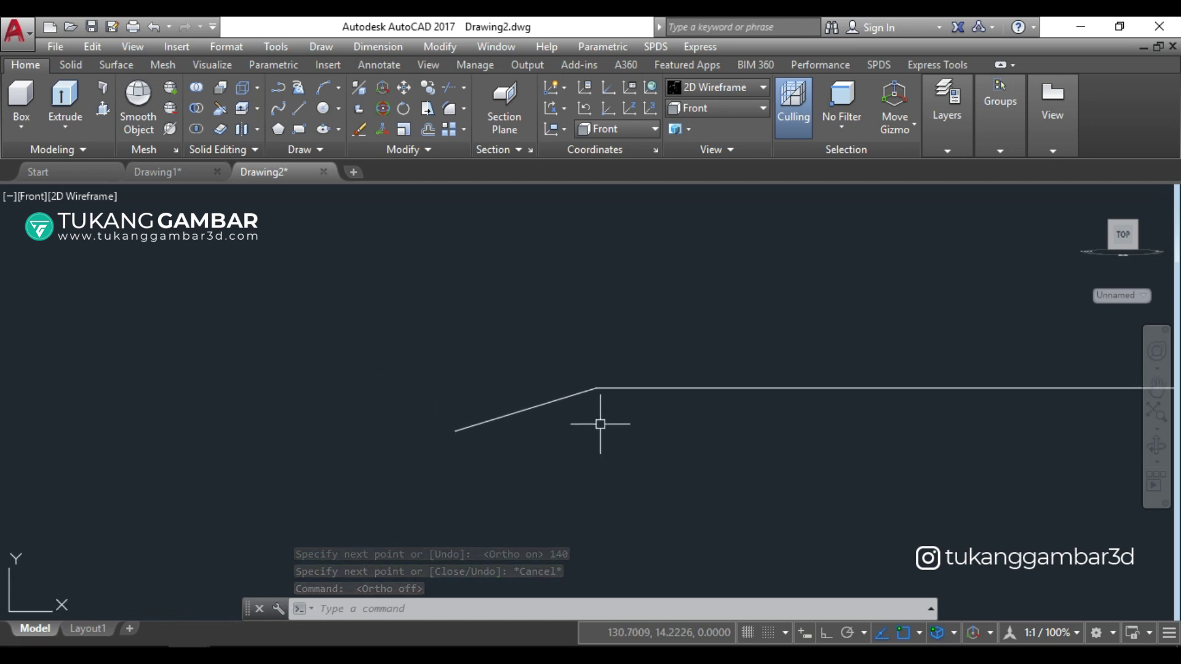
pyautogui.moveTo(600, 424); pyautogui.dragTo(579, 429, button='middle')
pyautogui.scroll(2, 575, 420)
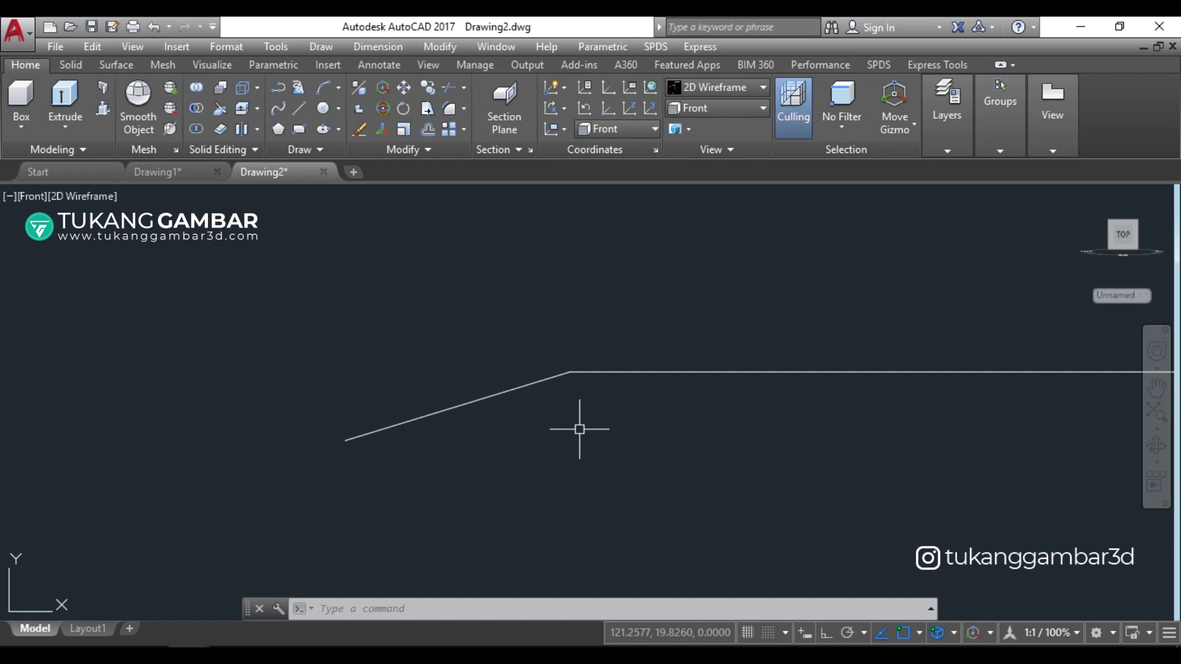
# Step: Draw an ellipse centred on the bend, reaching the line's left end, with a 17-unit second axis
pyautogui.click(323, 131)
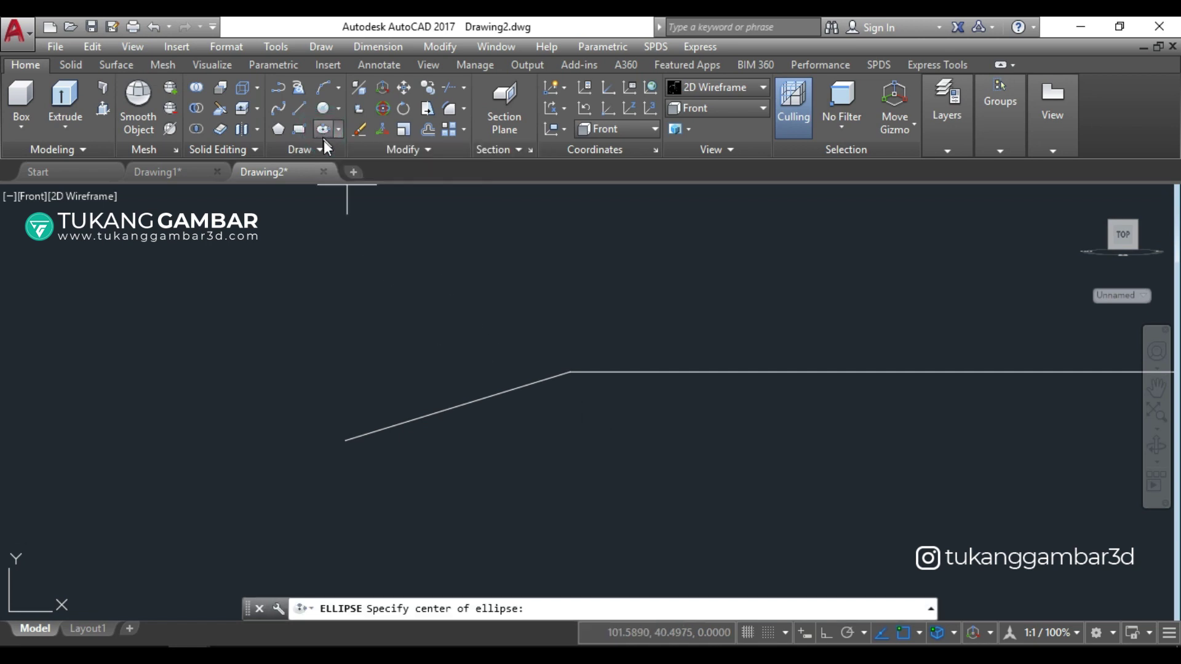
pyautogui.click(570, 371)
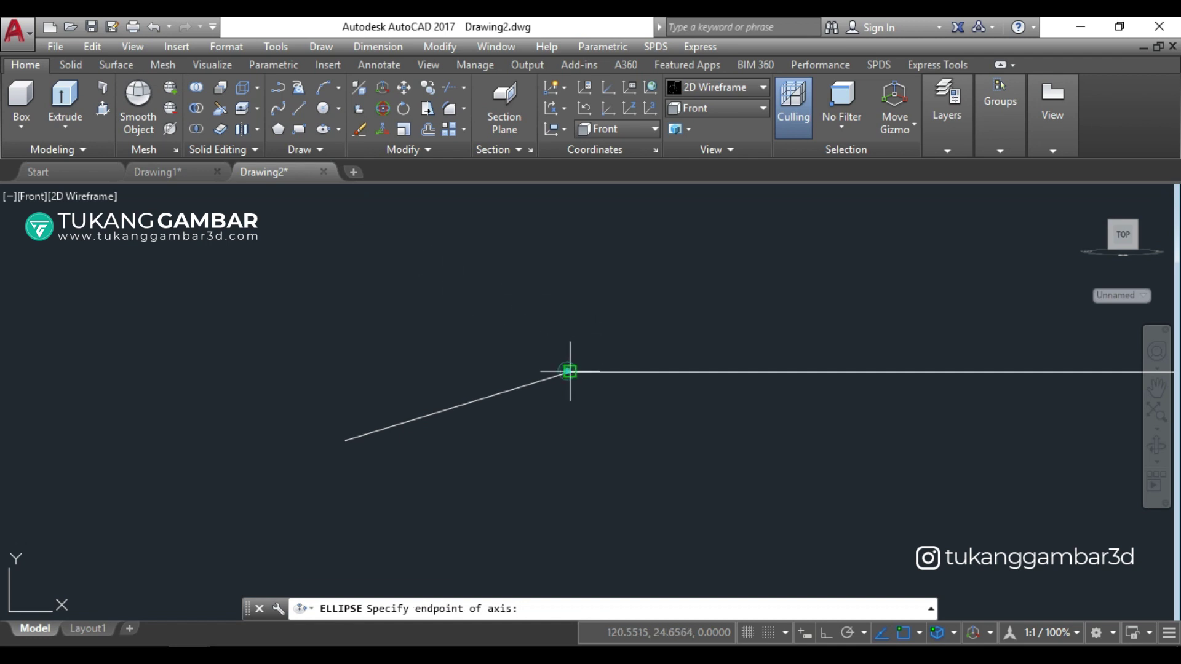
pyautogui.click(345, 441)
pyautogui.write('17')
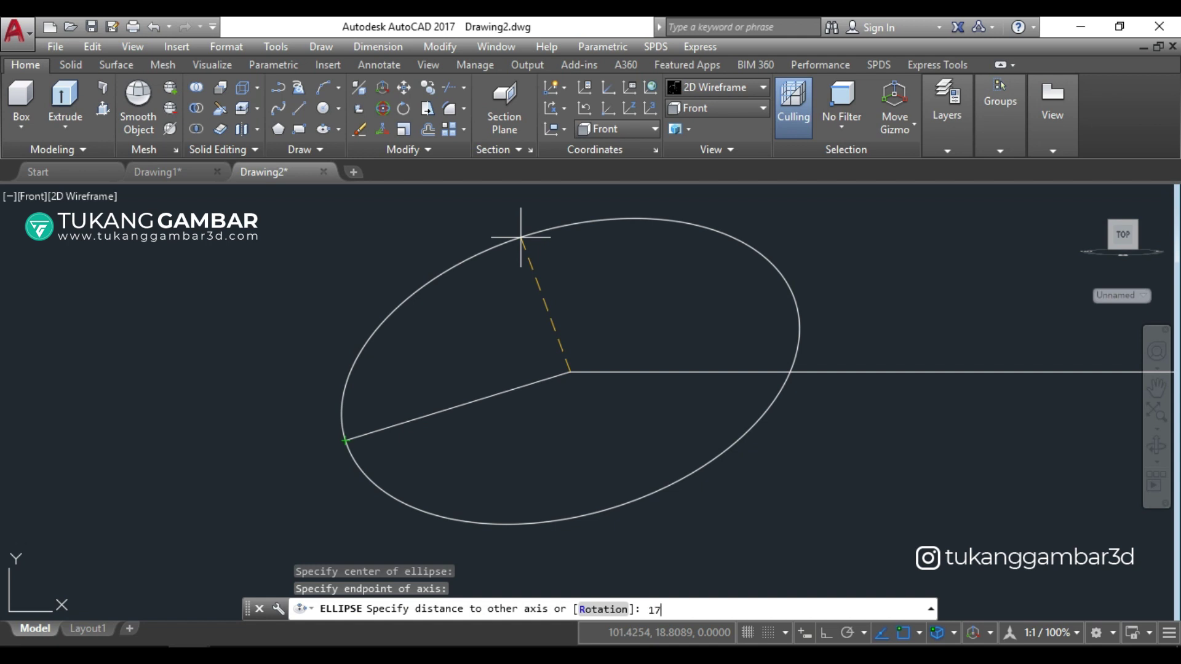
pyautogui.press('Return')
pyautogui.scroll(-2, 520, 236)
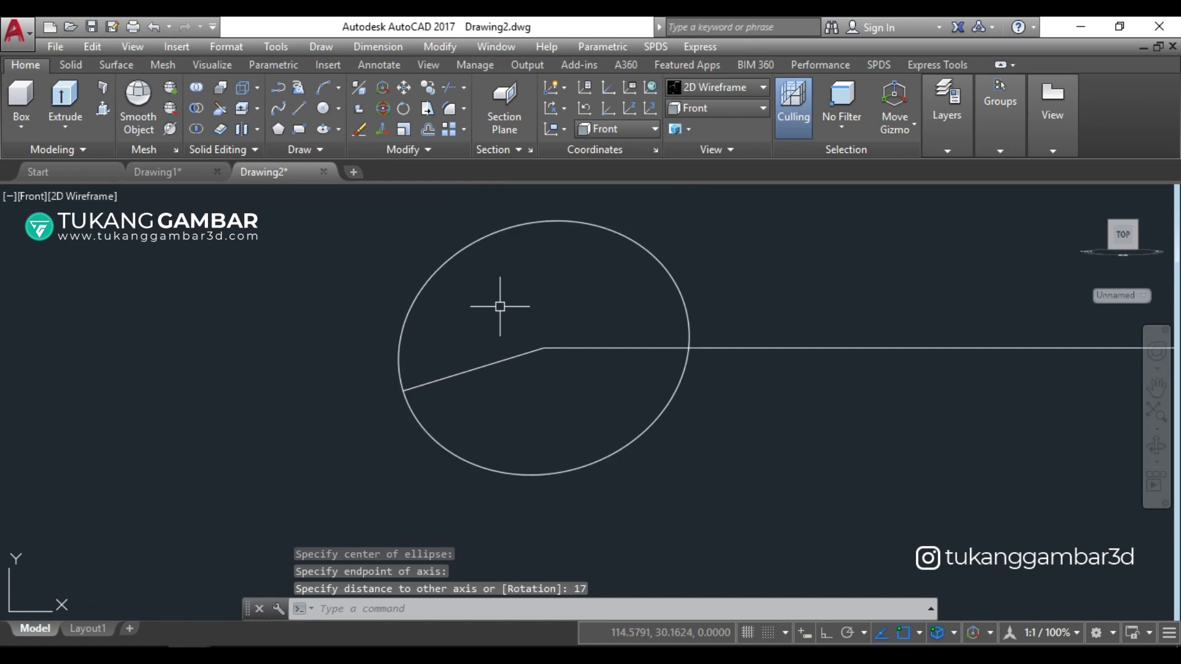
pyautogui.moveTo(501, 306); pyautogui.dragTo(482, 327, button='middle')
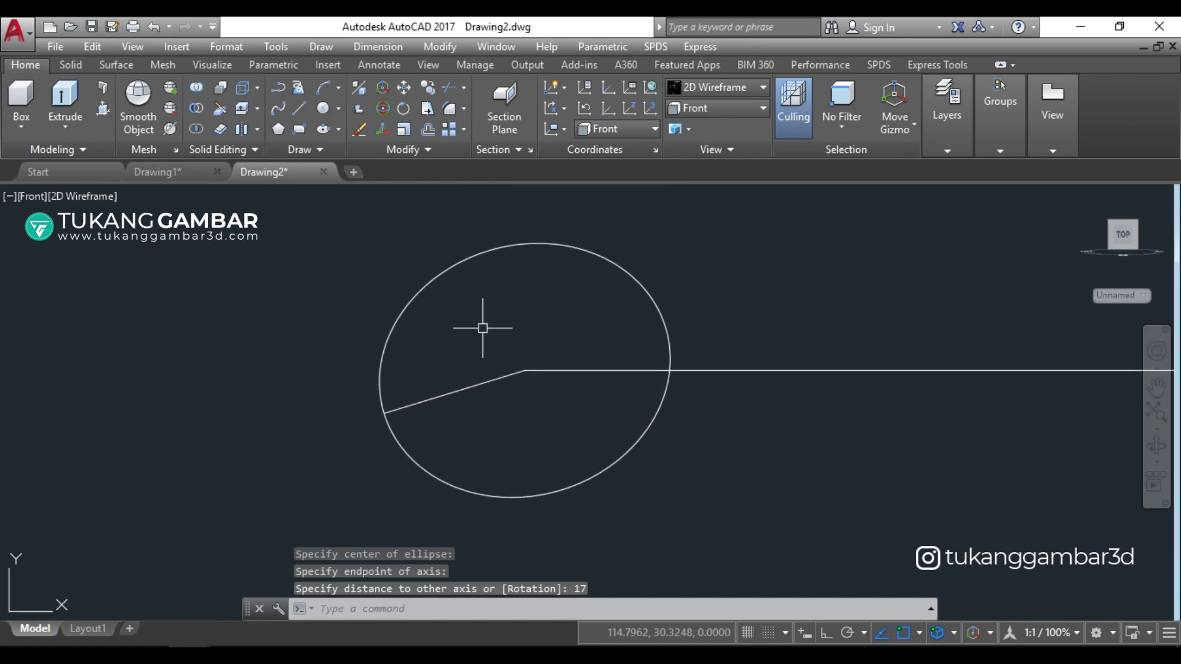
# Step: Draw a second ellipse at the bend, axis to the first's top, with a 15-unit second axis
pyautogui.click(322, 129)
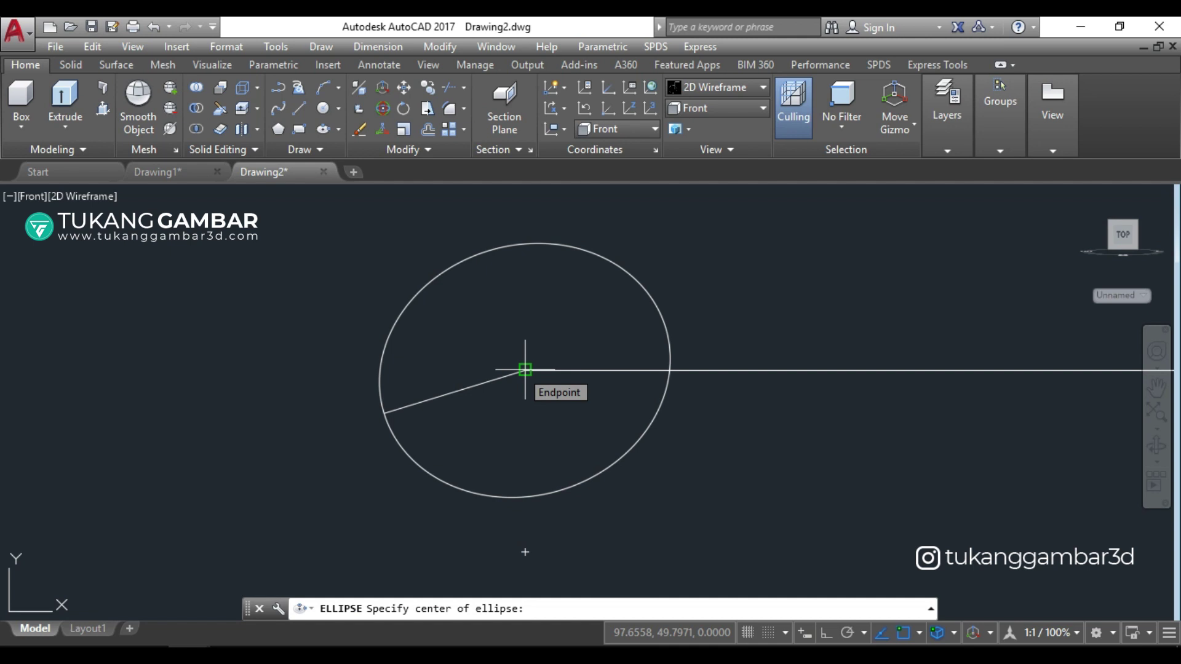
pyautogui.click(525, 369)
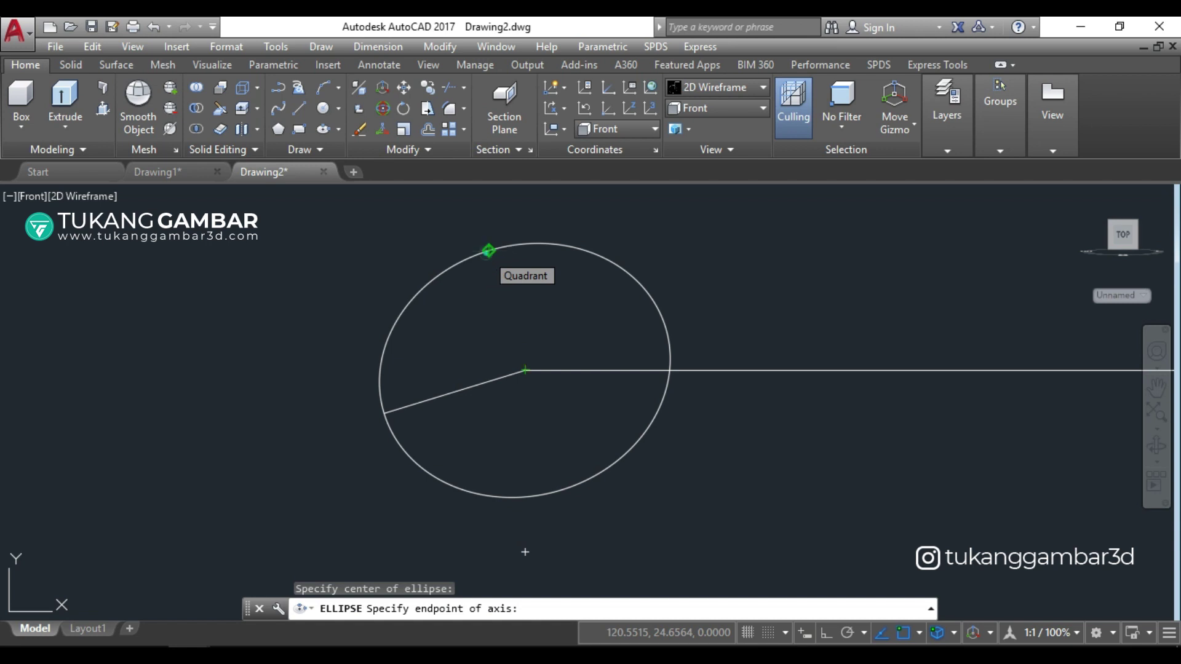
pyautogui.click(489, 251)
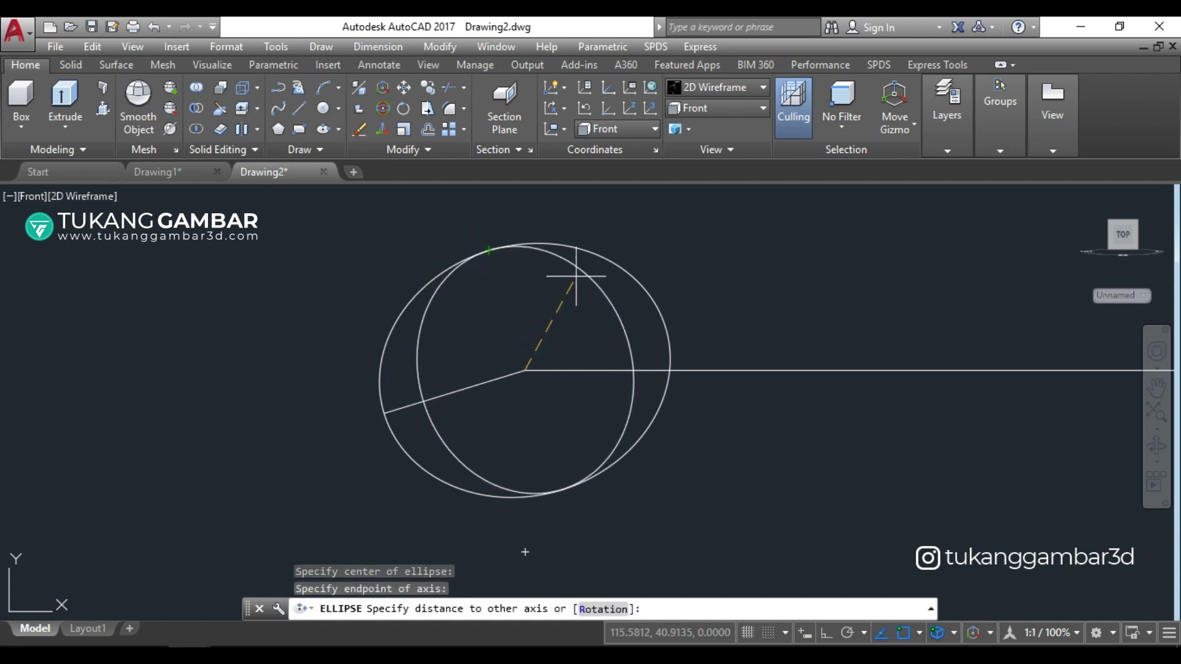
pyautogui.write('15')
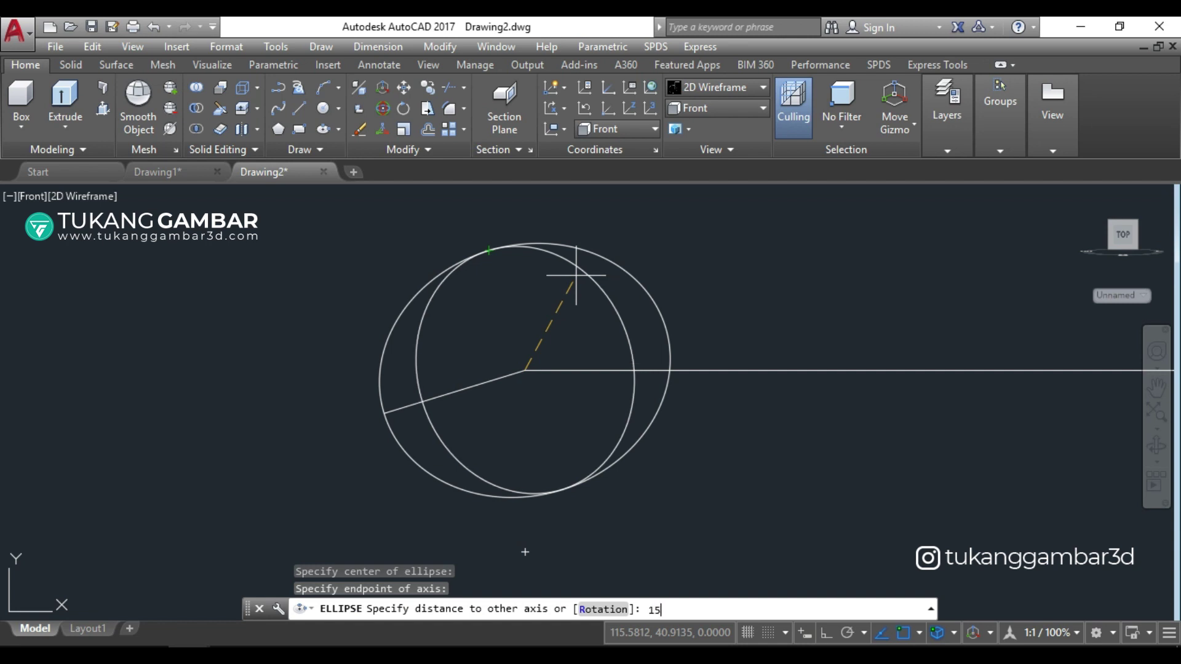
pyautogui.press('Return')
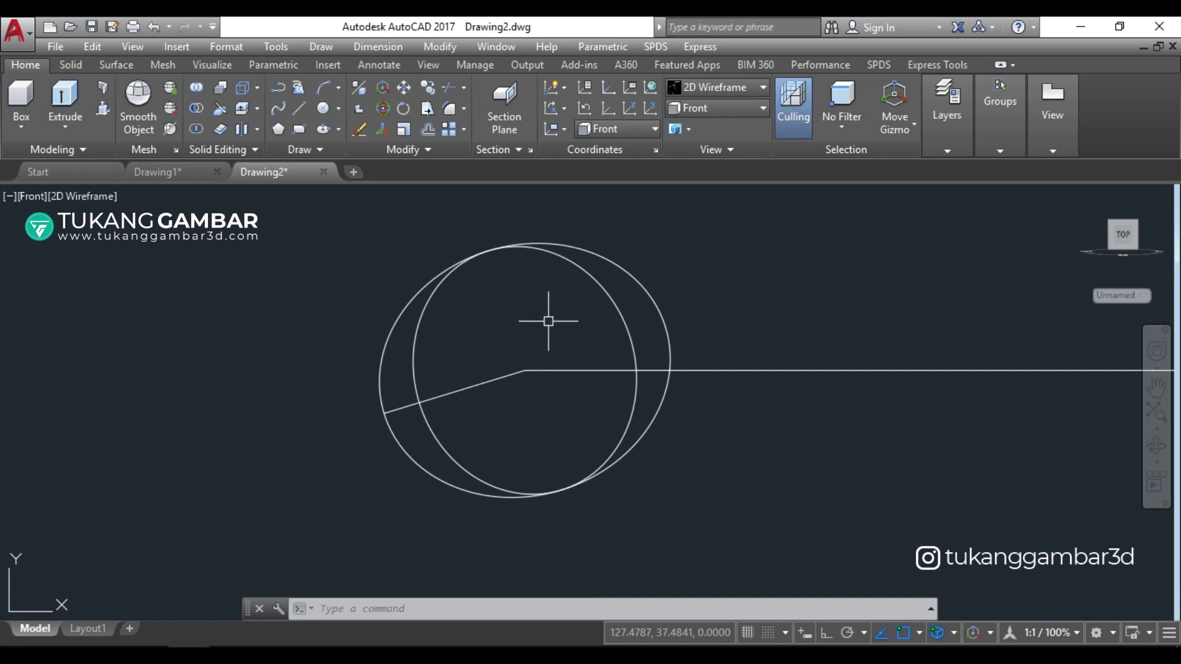
# Step: Trim away the four overlapping arcs, leaving one round head outline
pyautogui.write('TR')
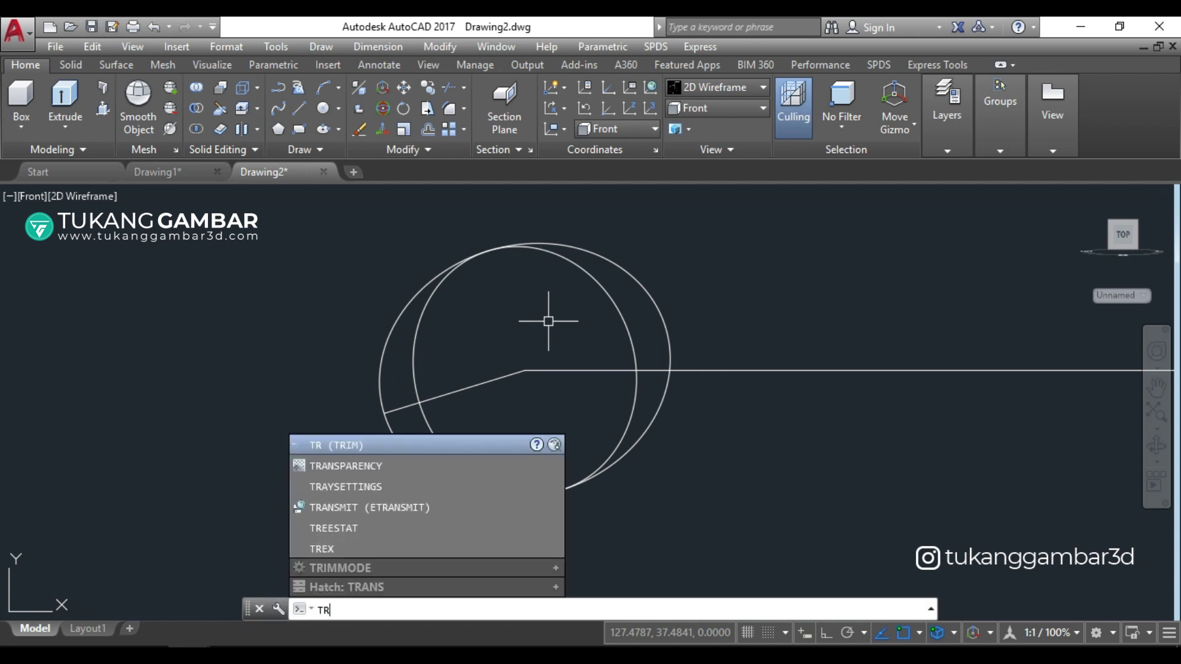
pyautogui.press('Return')
pyautogui.press('Return')
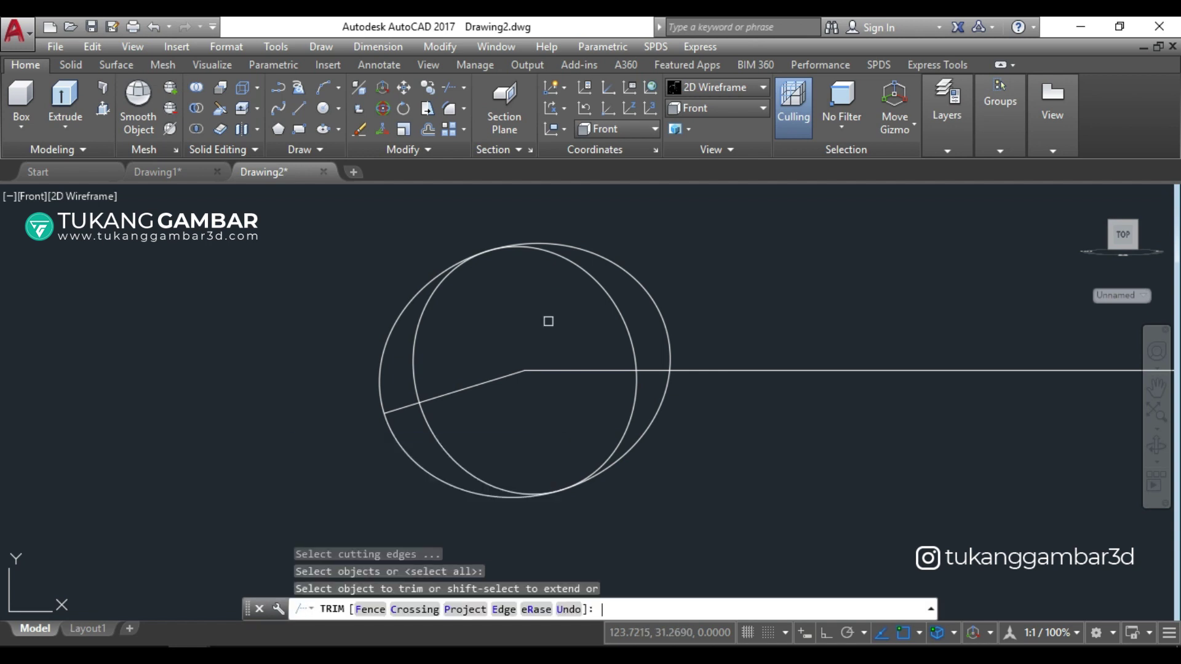
pyautogui.click(573, 248)
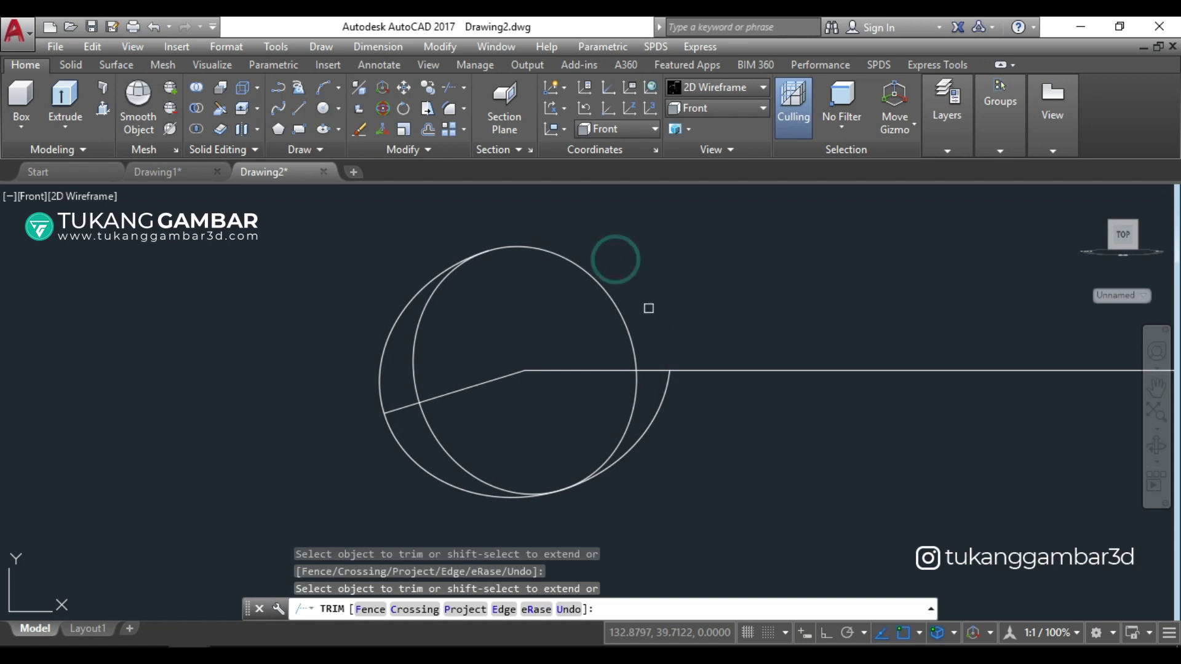
pyautogui.click(663, 385)
pyautogui.click(417, 346)
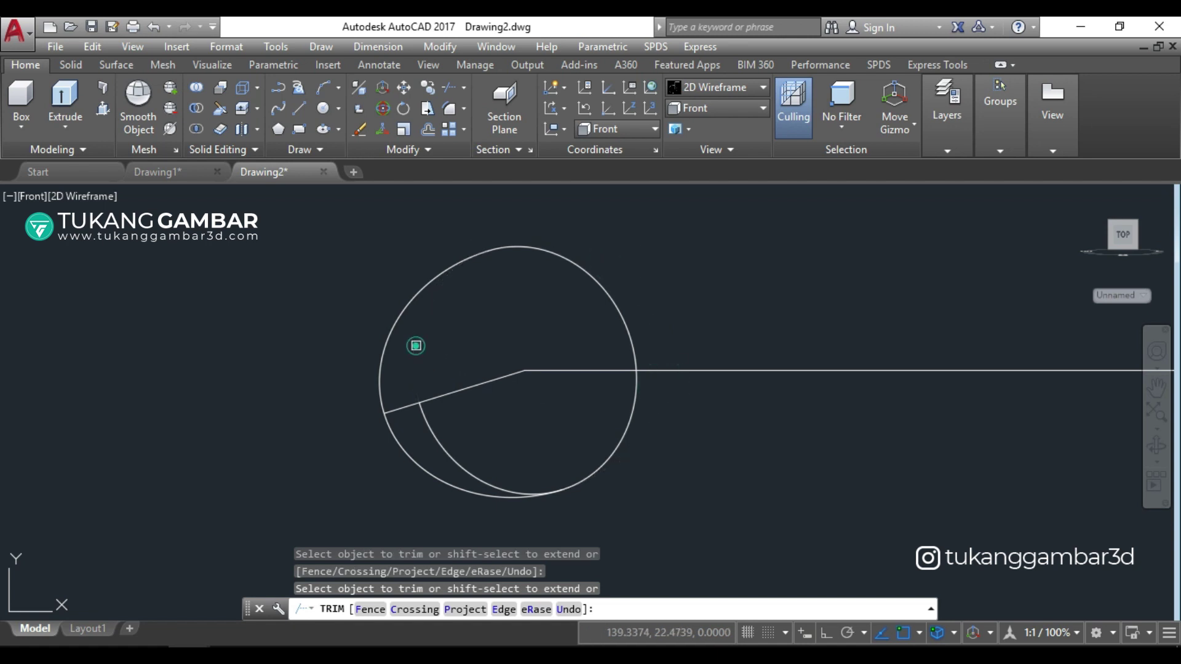
pyautogui.click(435, 419)
pyautogui.rightClick(477, 327)
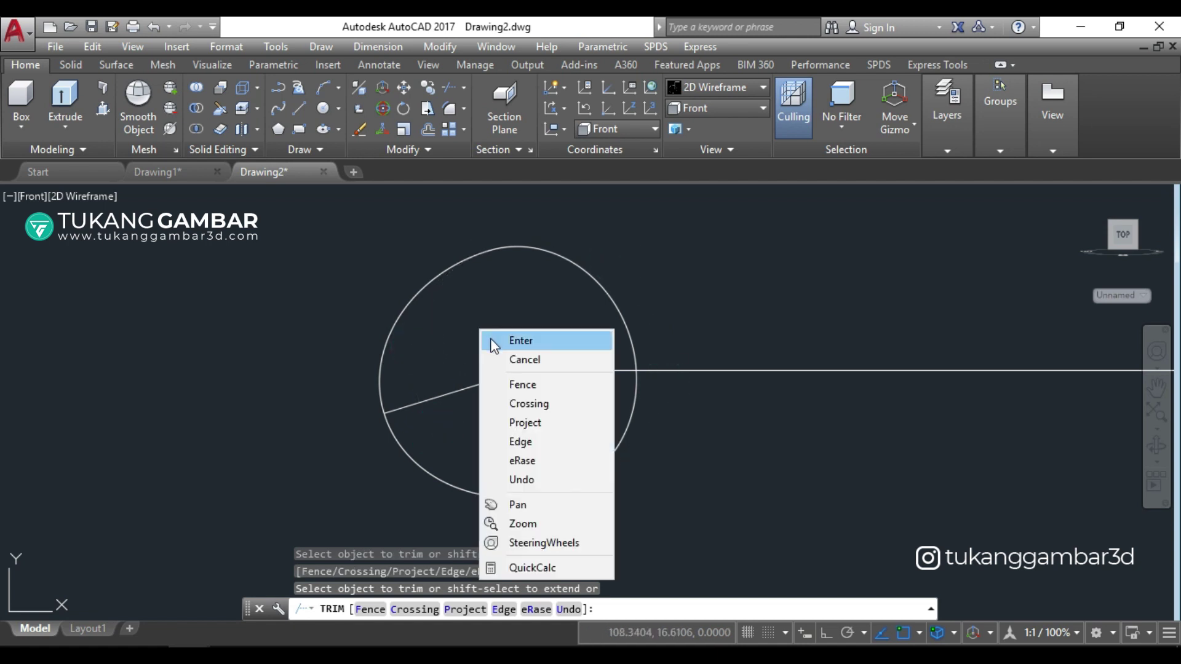
pyautogui.click(492, 337)
pyautogui.moveTo(487, 396); pyautogui.dragTo(518, 398, button='middle')
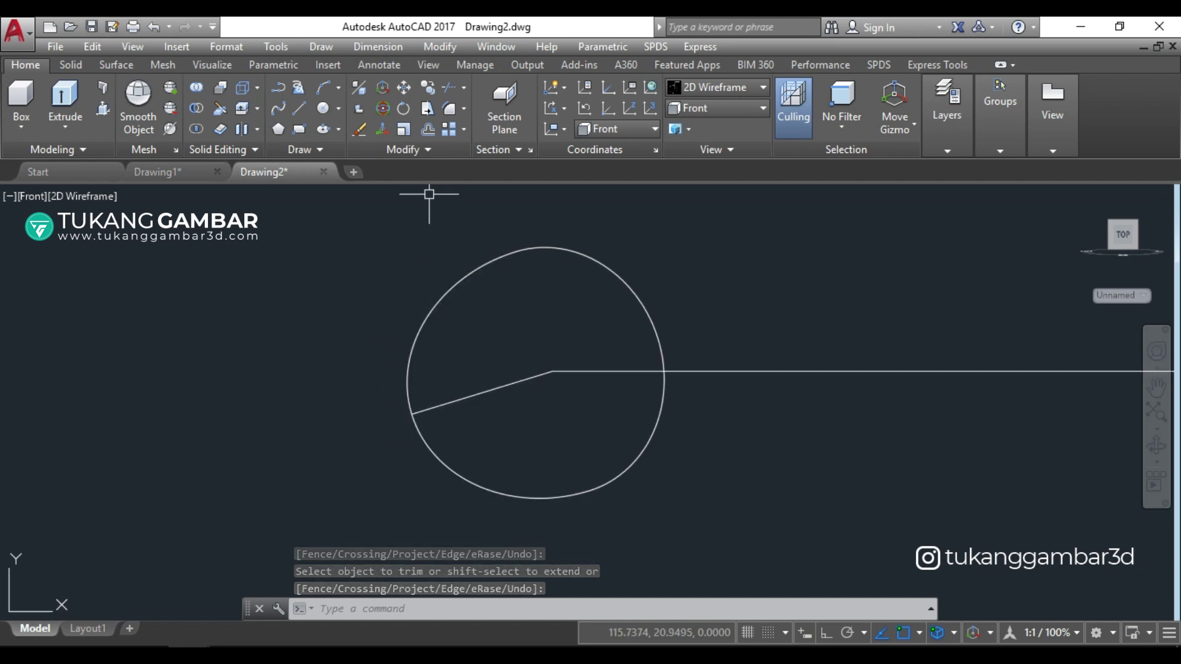
pyautogui.click(428, 129)
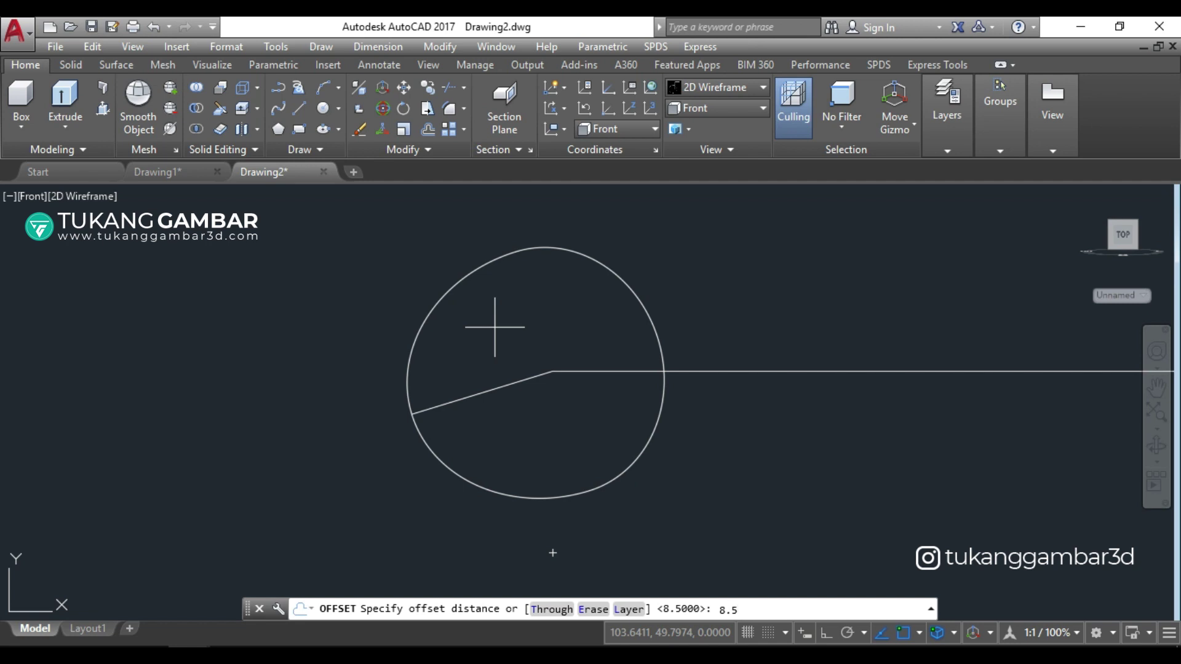
# Step: Offset the slanted line 8.5 units to both sides
pyautogui.press('Return')
pyautogui.click(508, 385)
pyautogui.click(498, 351)
pyautogui.click(501, 387)
pyautogui.click(520, 412)
pyautogui.rightClick(572, 321)
pyautogui.click(585, 331)
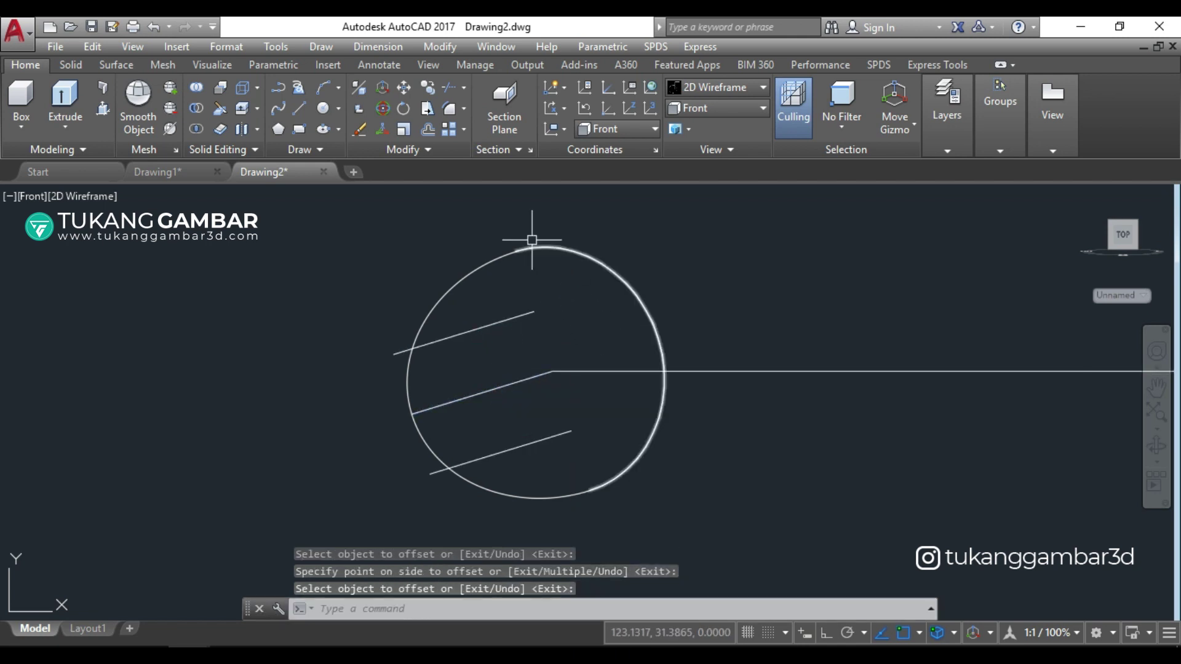
pyautogui.click(321, 112)
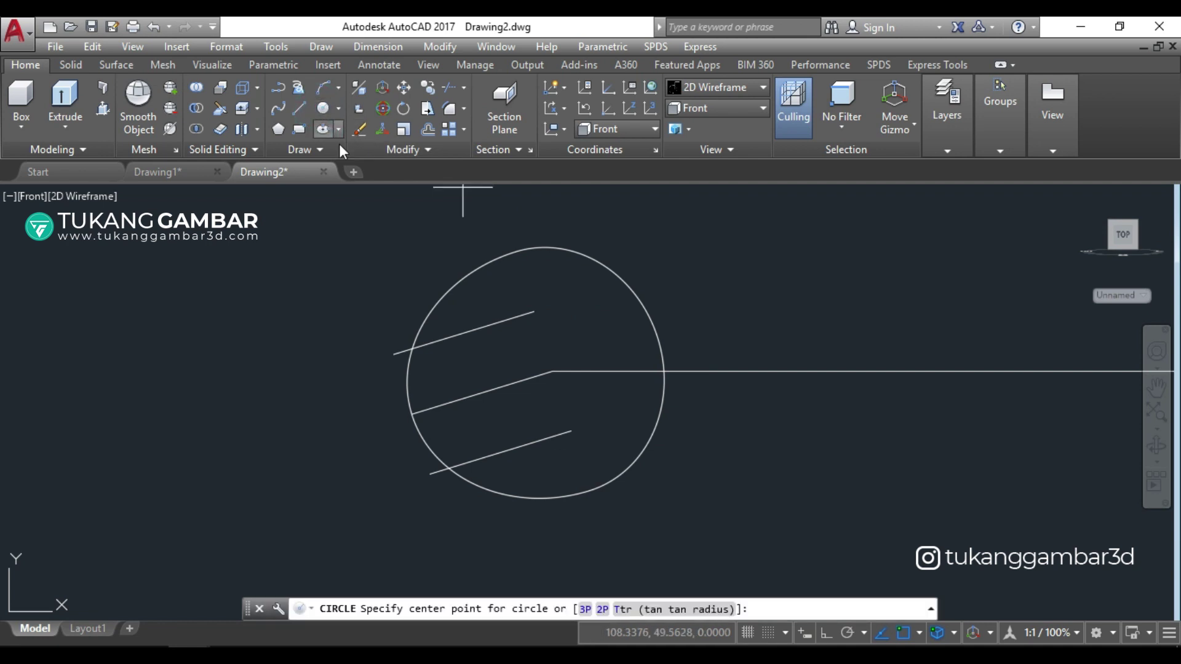
# Step: Centre a radius-12 circle on the middle slanted line's midpoint
pyautogui.click(483, 392)
pyautogui.write('12')
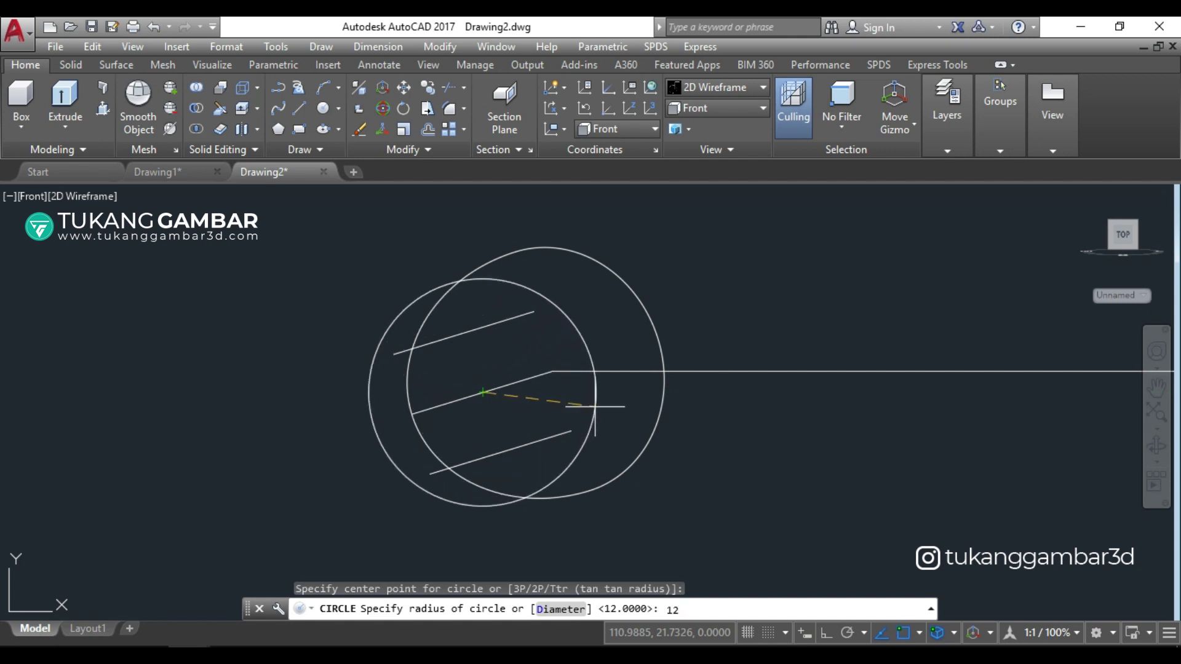
pyautogui.press('Return')
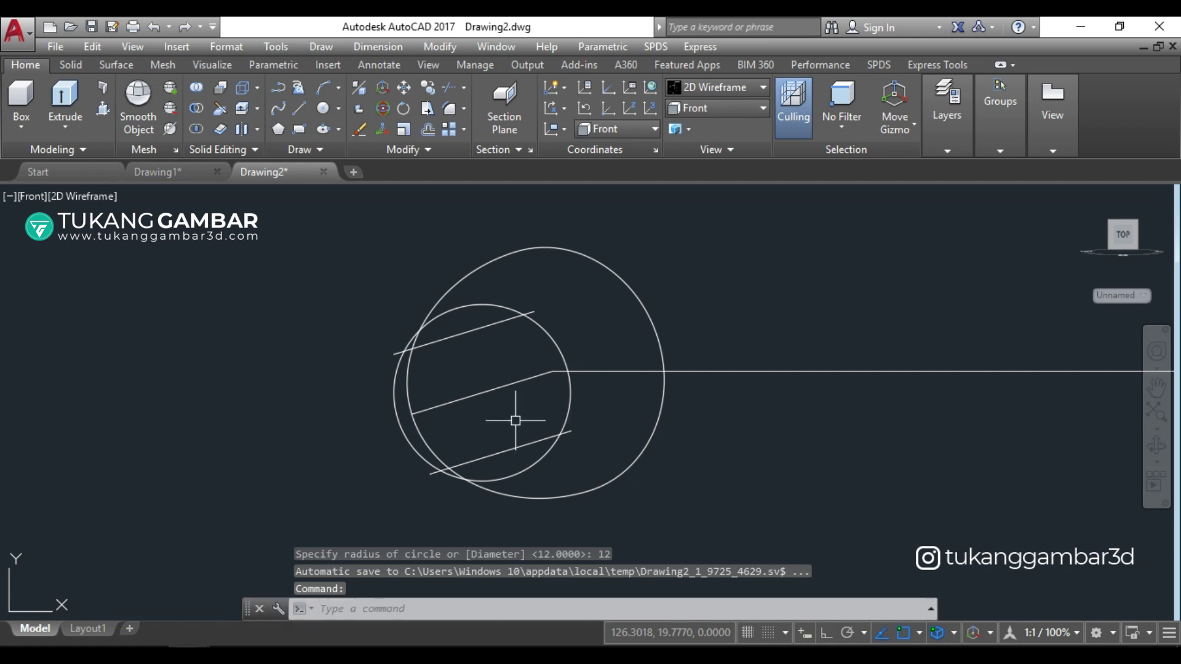
pyautogui.scroll(2, 516, 420)
pyautogui.moveTo(522, 413); pyautogui.dragTo(572, 412, button='middle')
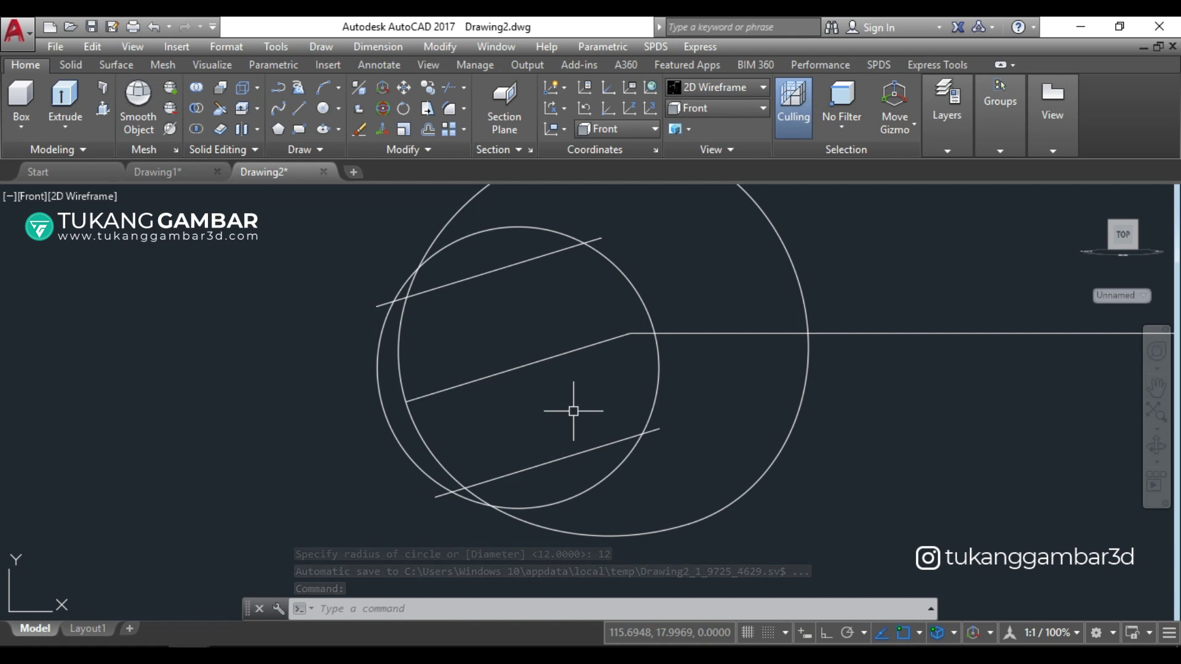
# Step: Trim the upper line stub and the top and left arcs inside the jaw
pyautogui.write('t')
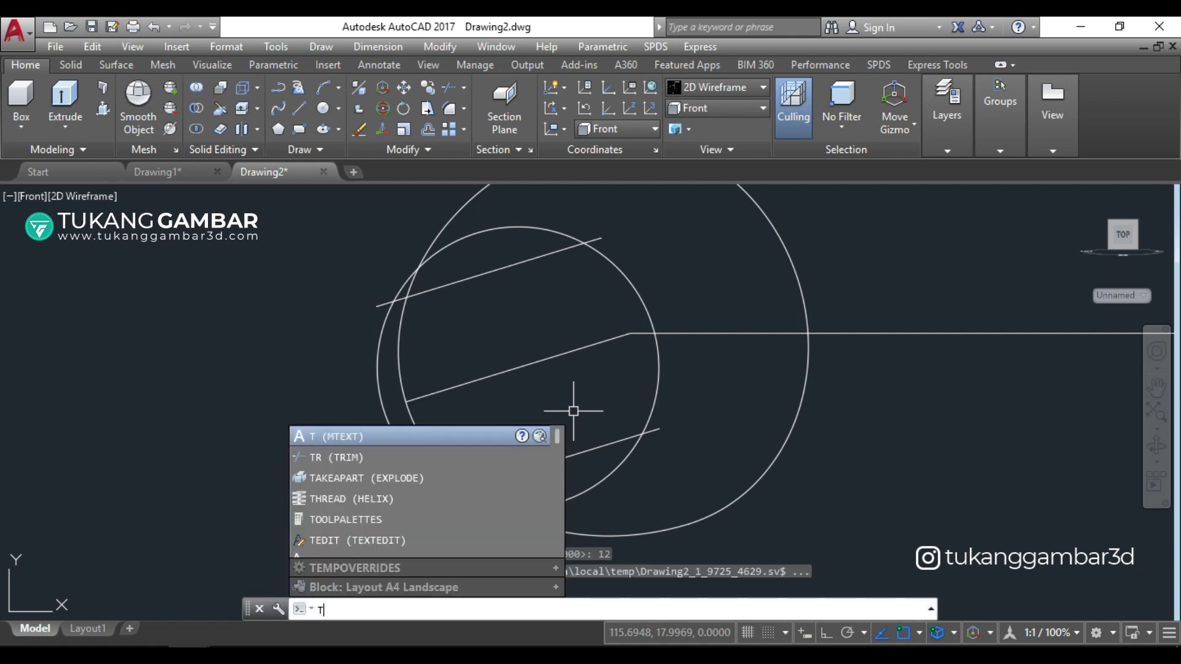
pyautogui.write('r')
pyautogui.press('Return')
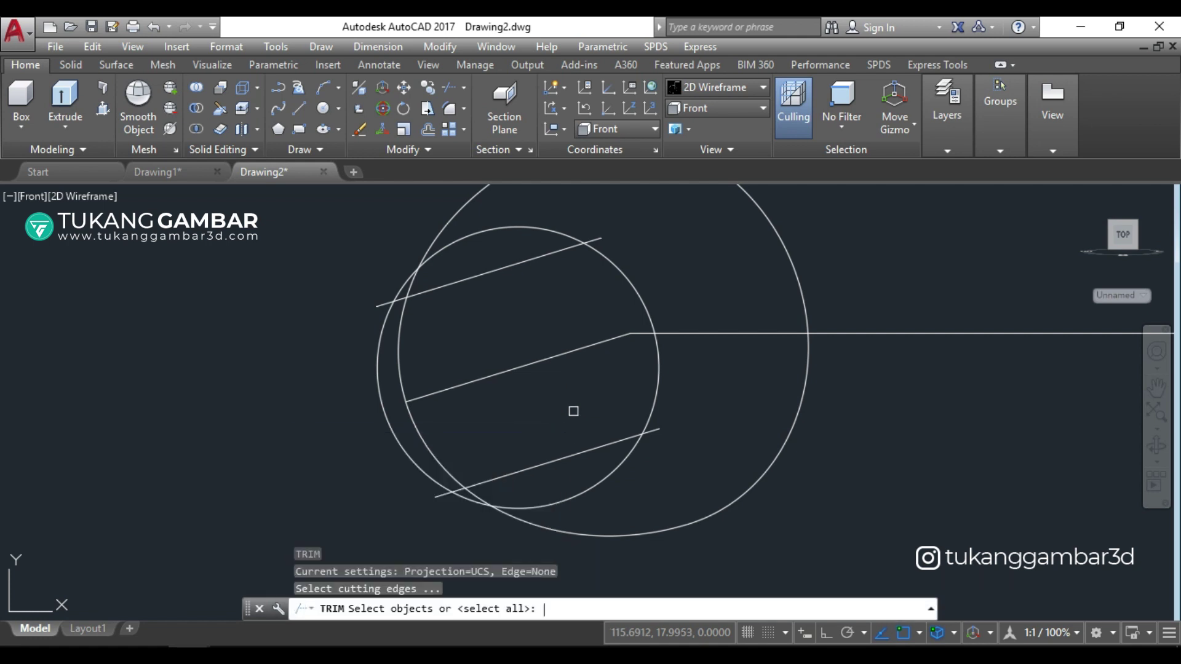
pyautogui.press('Return')
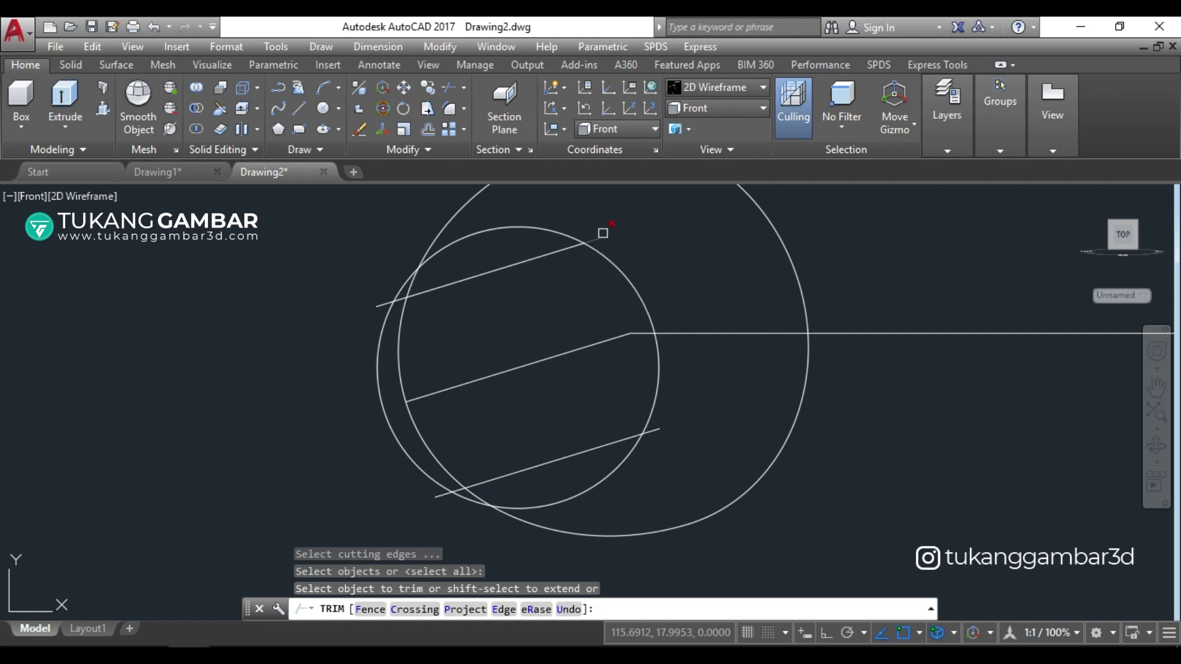
pyautogui.click(599, 237)
pyautogui.click(560, 226)
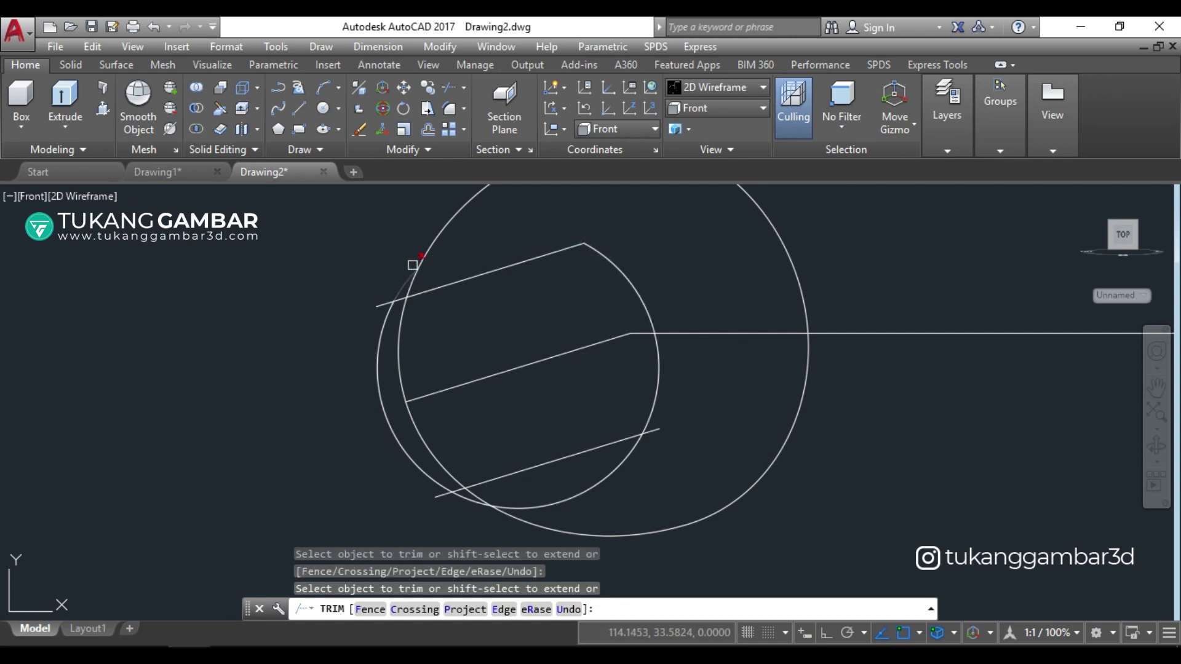
pyautogui.click(386, 294)
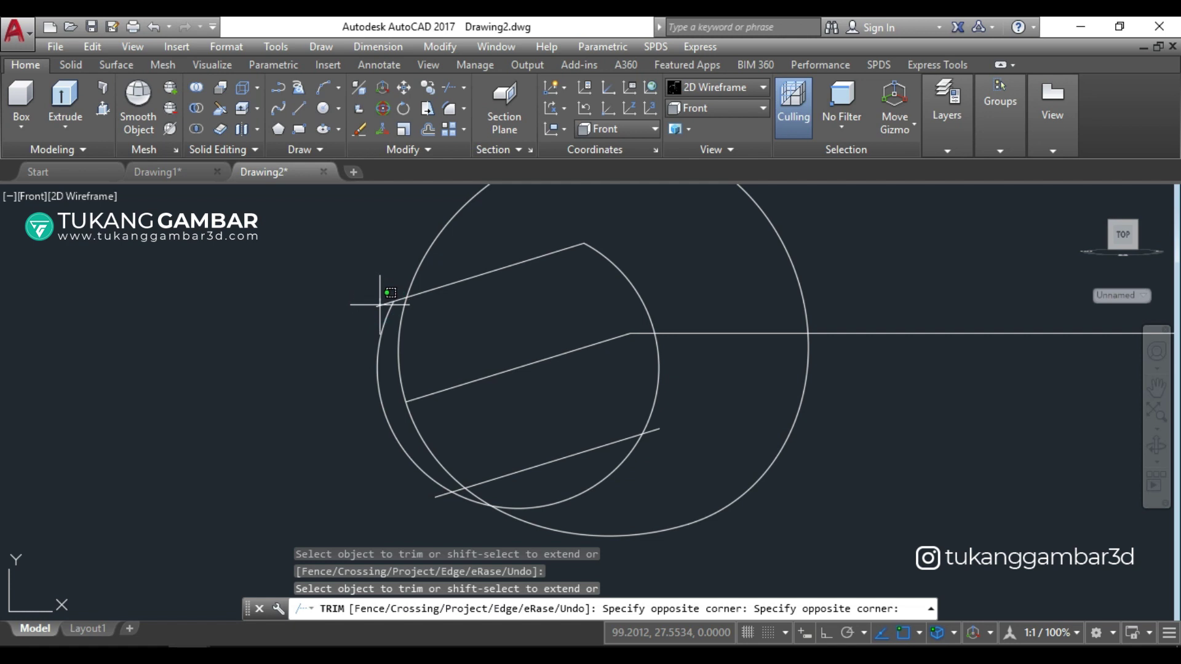
pyautogui.click(379, 304)
pyautogui.click(385, 308)
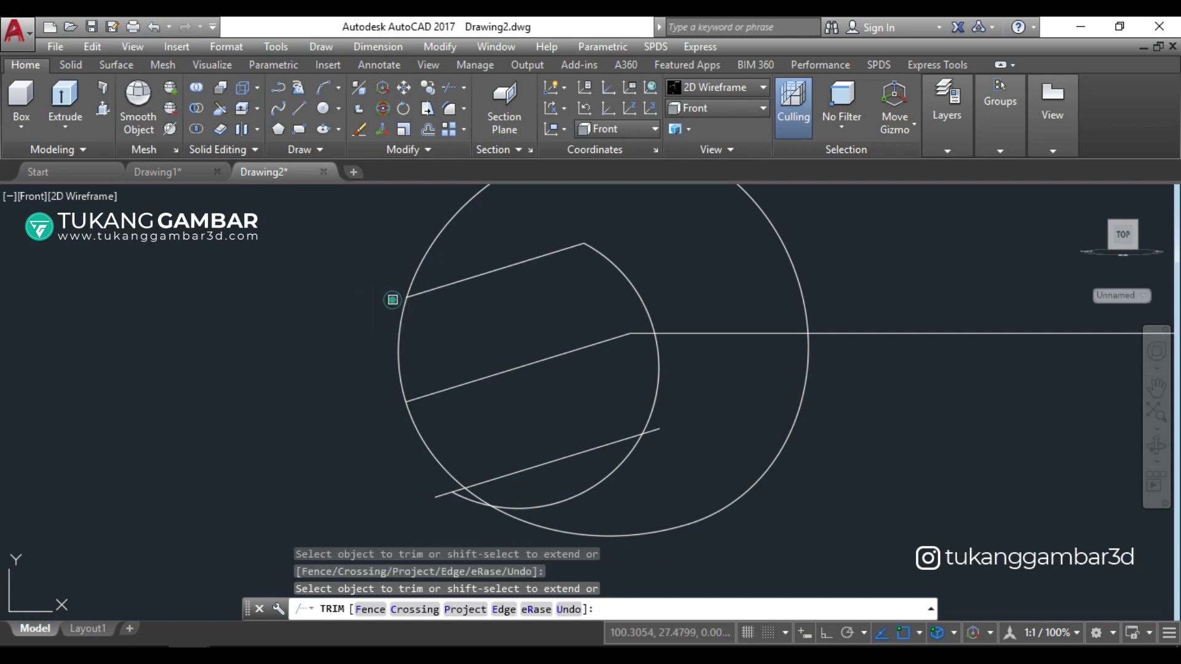
pyautogui.click(396, 323)
# Step: Trim the lower line stubs and remaining inner arcs to complete the open jaw
pyautogui.click(429, 443)
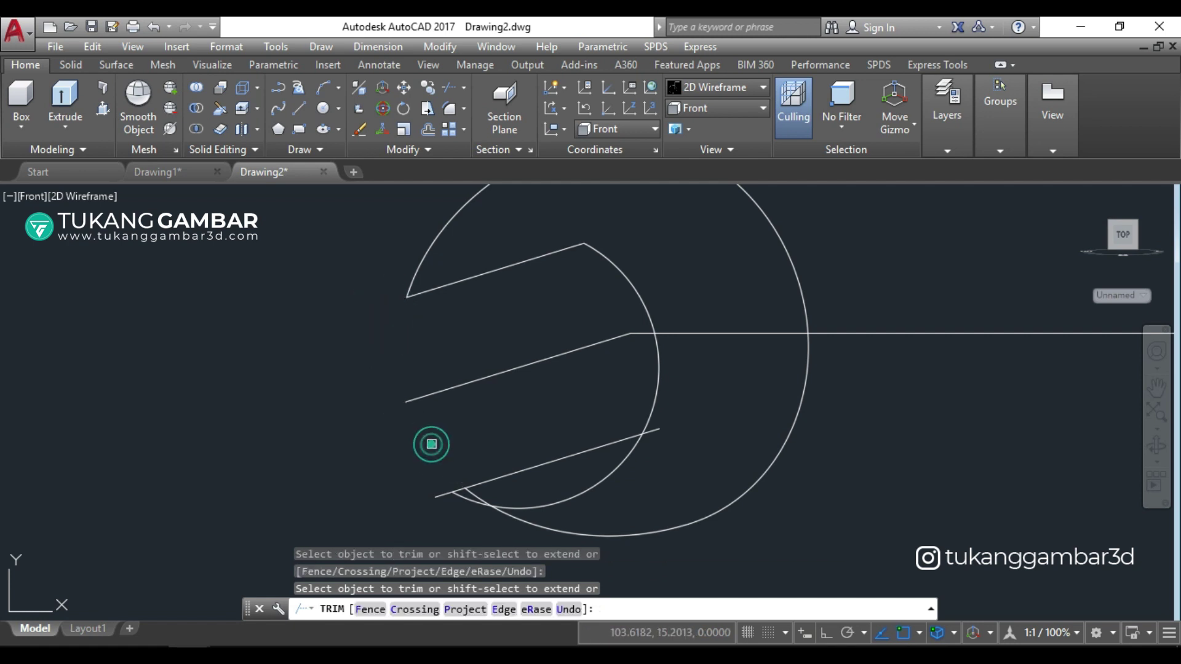
pyautogui.click(435, 496)
pyautogui.click(453, 487)
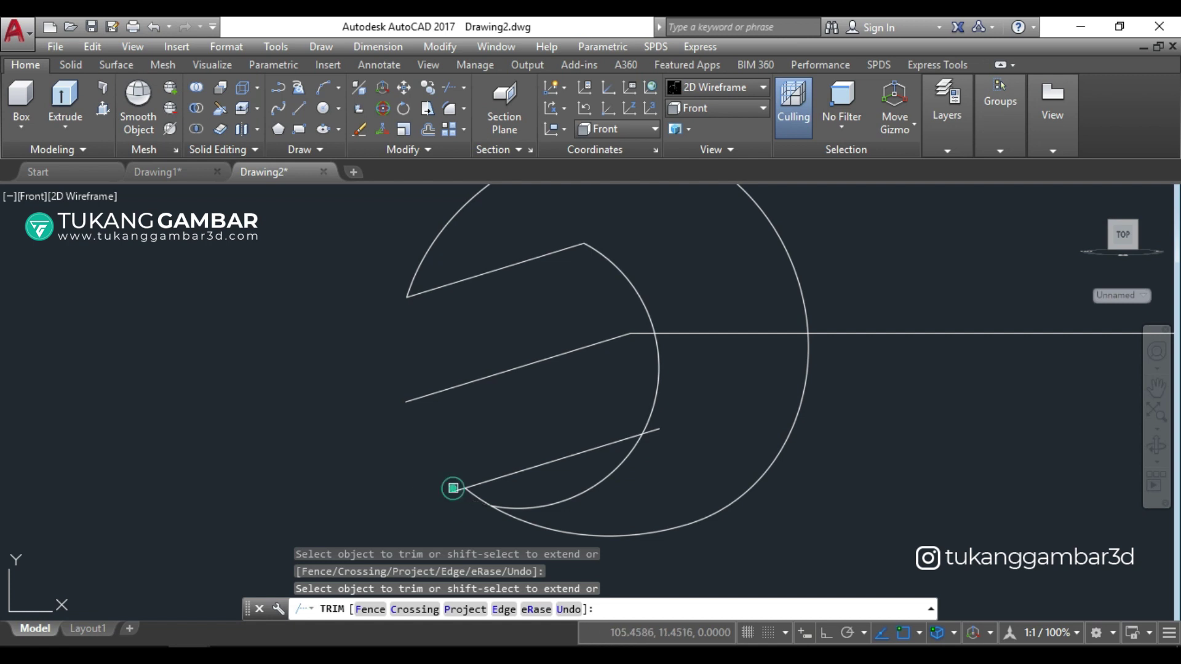
pyautogui.click(452, 492)
pyautogui.click(655, 430)
pyautogui.scroll(-2, 574, 416)
pyautogui.moveTo(574, 417); pyautogui.dragTo(530, 429, button='middle')
pyautogui.moveTo(599, 332)
pyautogui.mouseDown(button='middle')
pyautogui.moveTo(585, 311)
pyautogui.moveTo(570, 323)
pyautogui.mouseUp(button='middle')
pyautogui.rightClick(572, 323)
pyautogui.click(578, 333)
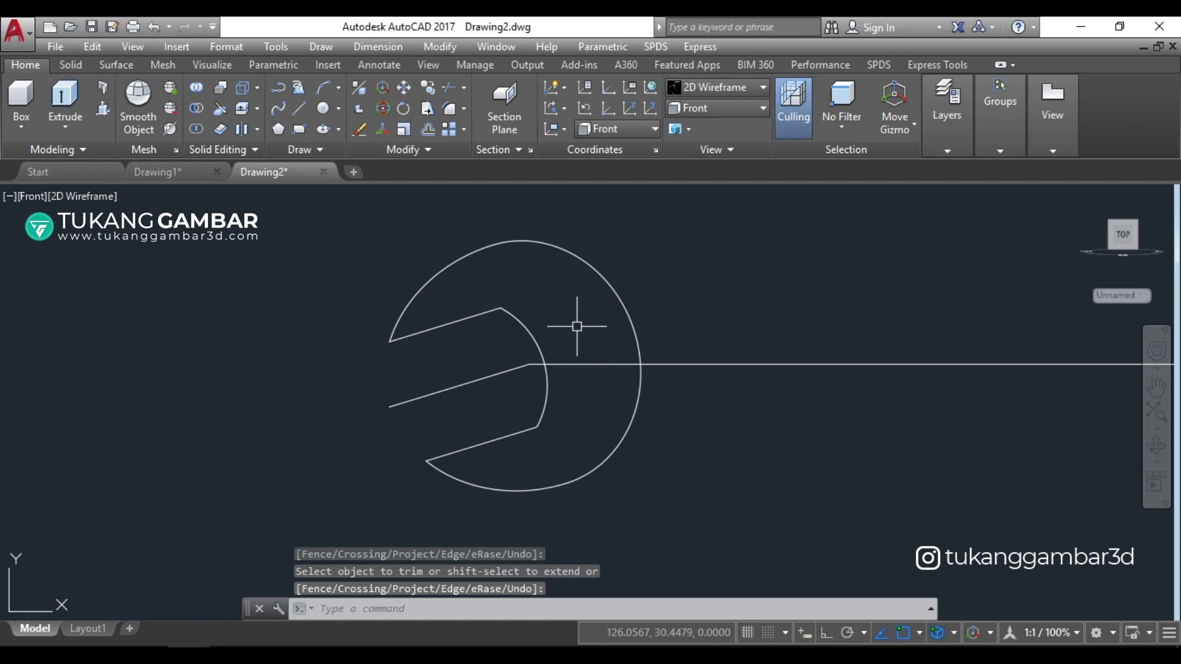
# Step: Fillet the upper and lower inner jaw corners with radius 2
pyautogui.click(446, 108)
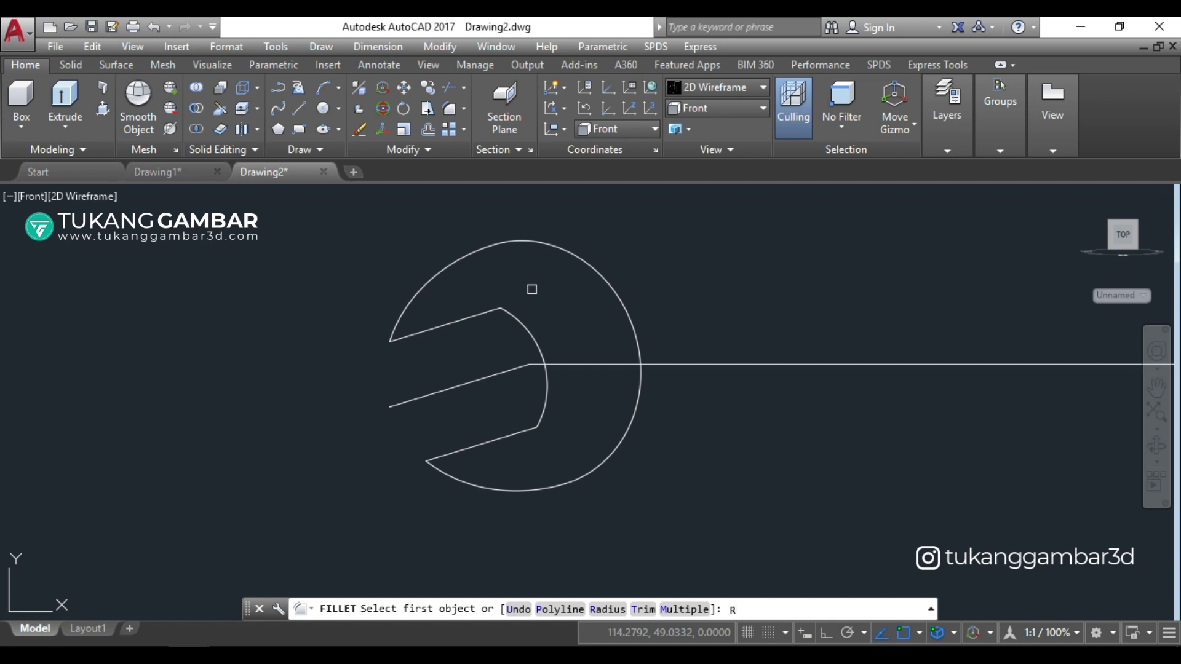
pyautogui.press('Return')
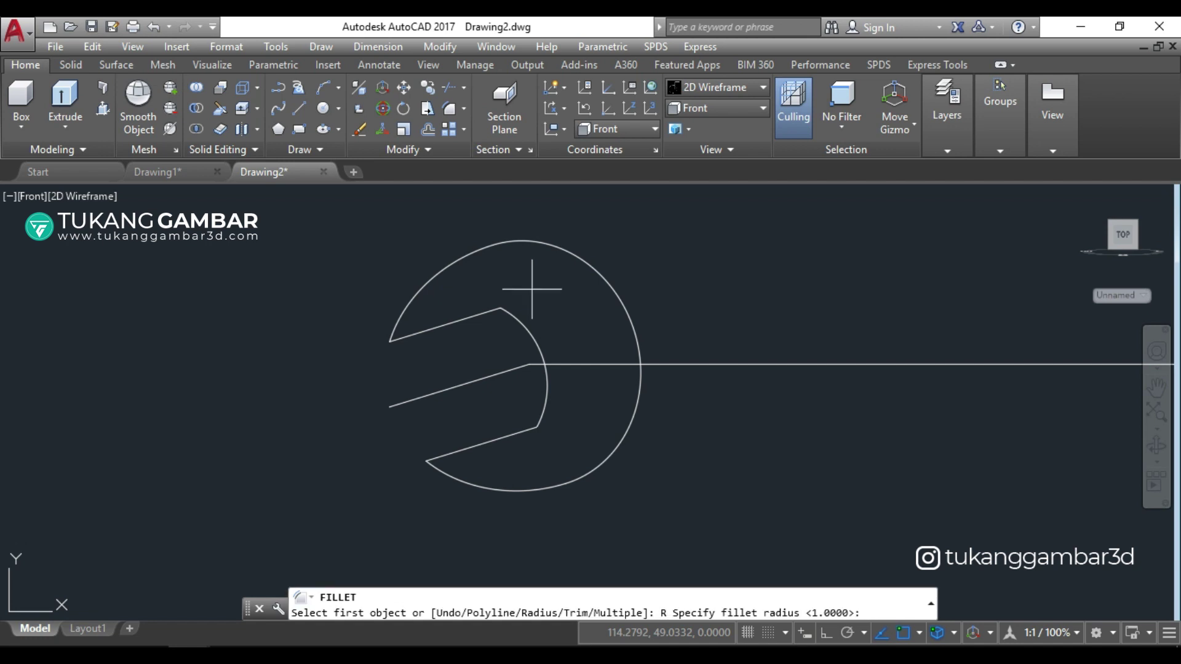
pyautogui.write('2')
pyautogui.press('Return')
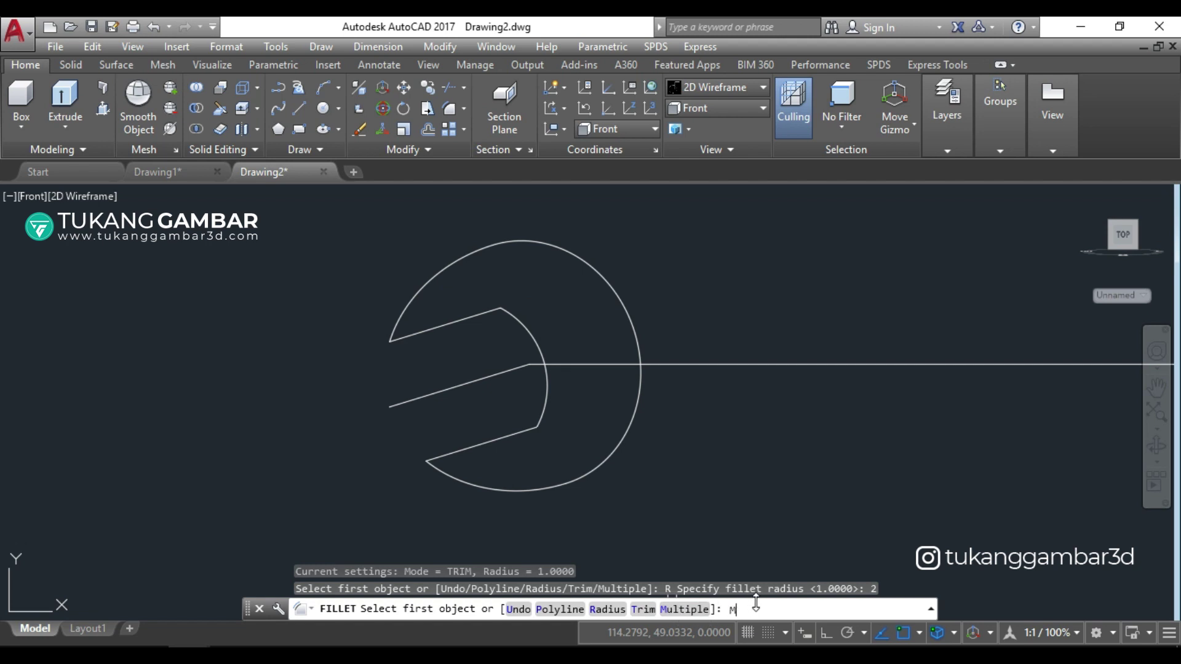
pyautogui.press('Return')
pyautogui.scroll(2, 494, 349)
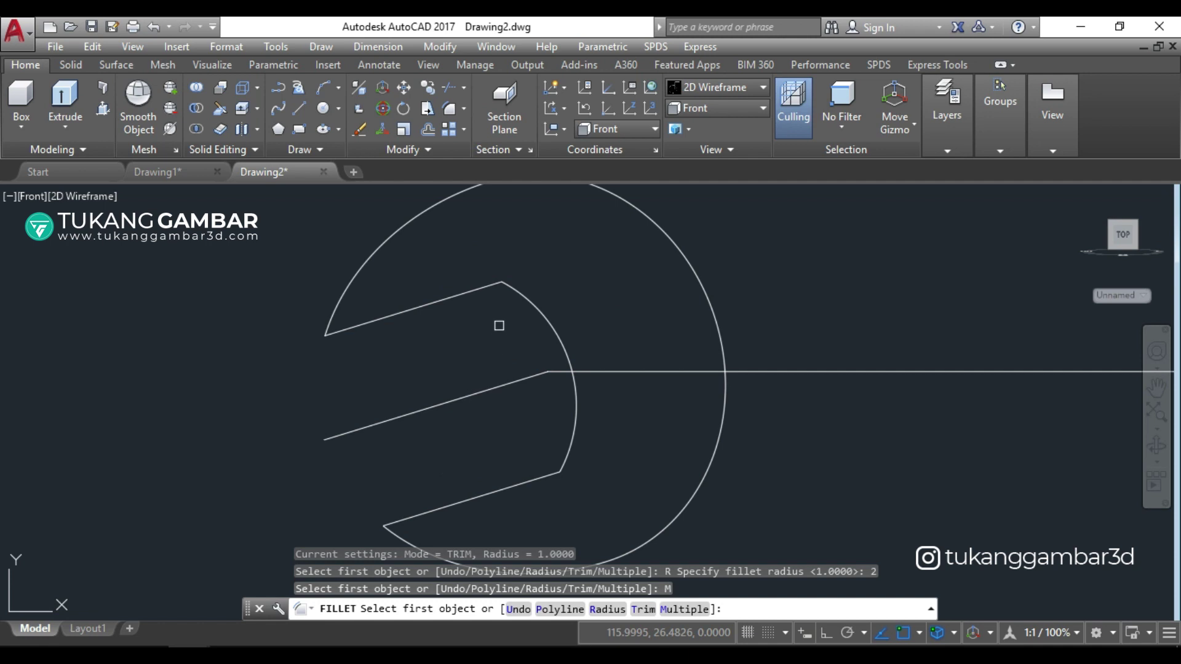
pyautogui.click(495, 287)
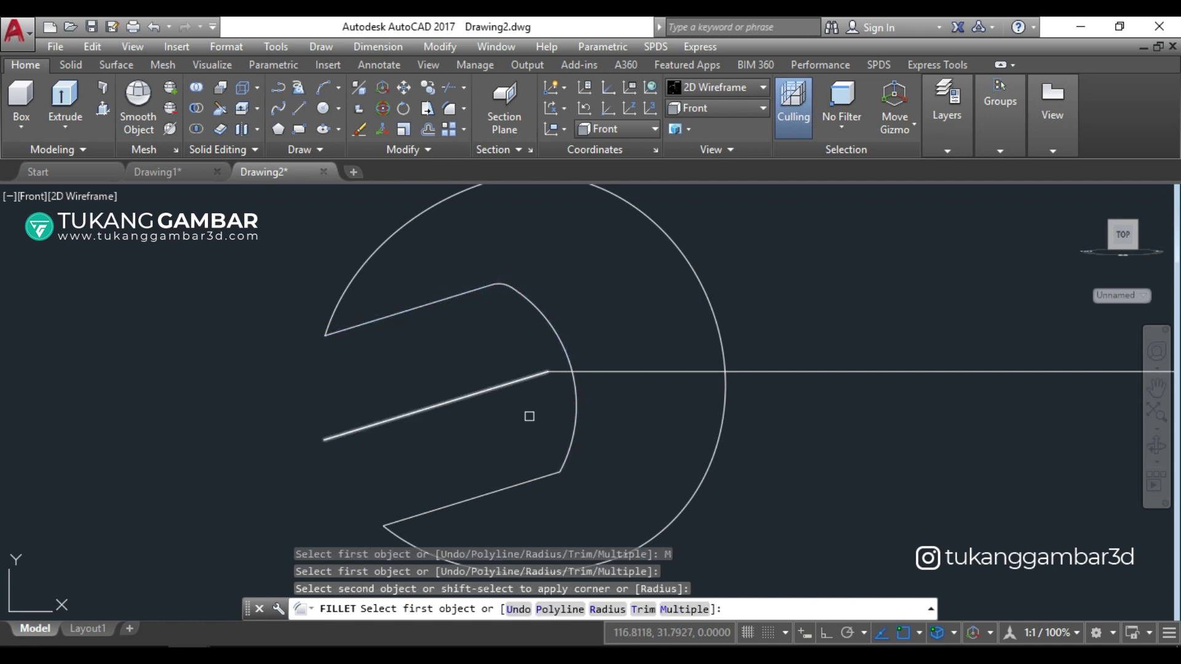
pyautogui.click(535, 479)
pyautogui.click(560, 464)
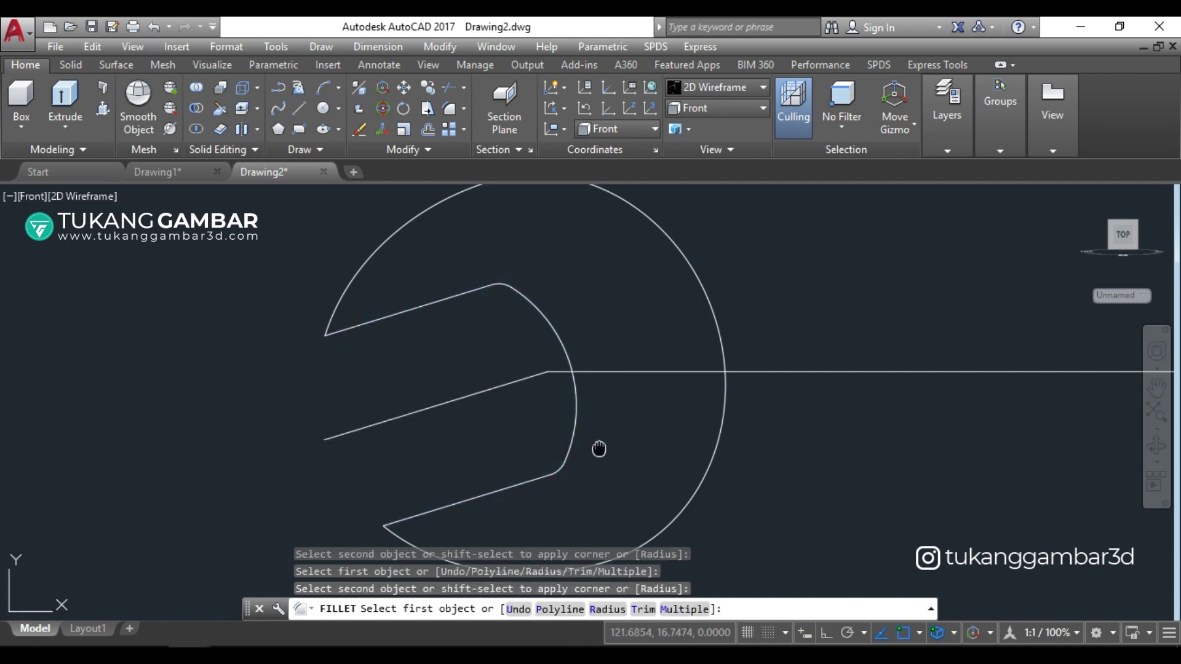
pyautogui.moveTo(601, 448); pyautogui.dragTo(626, 410, button='middle')
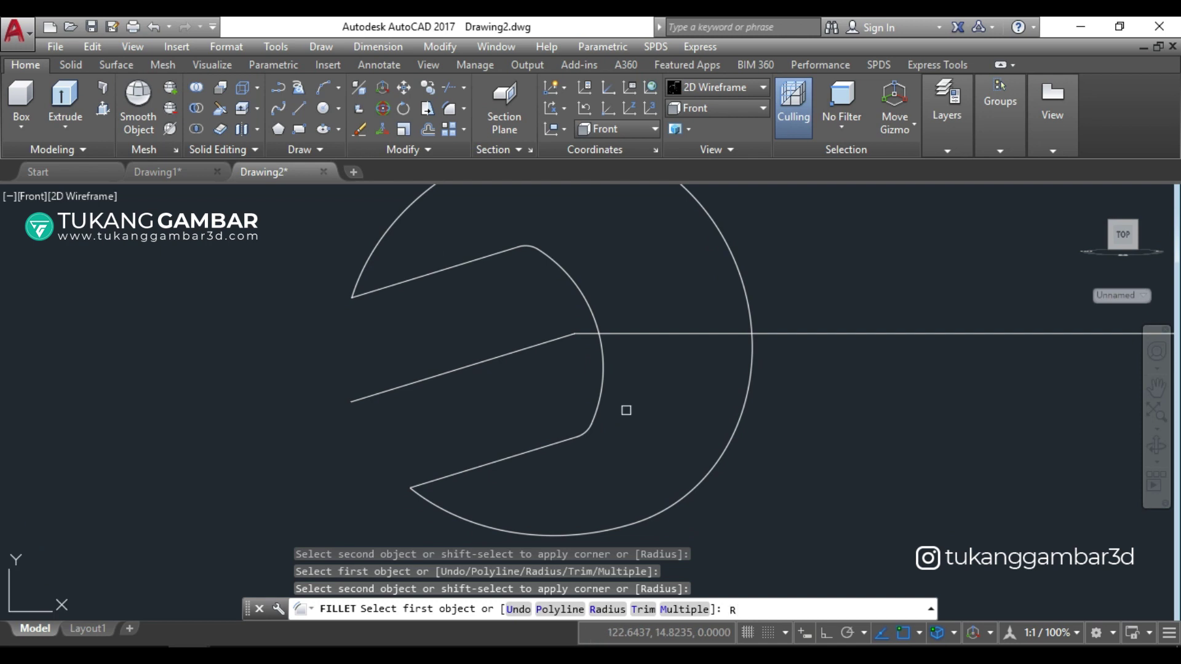
# Step: Fillet the upper and lower slot corners against the outer arc with radius 1
pyautogui.press('Return')
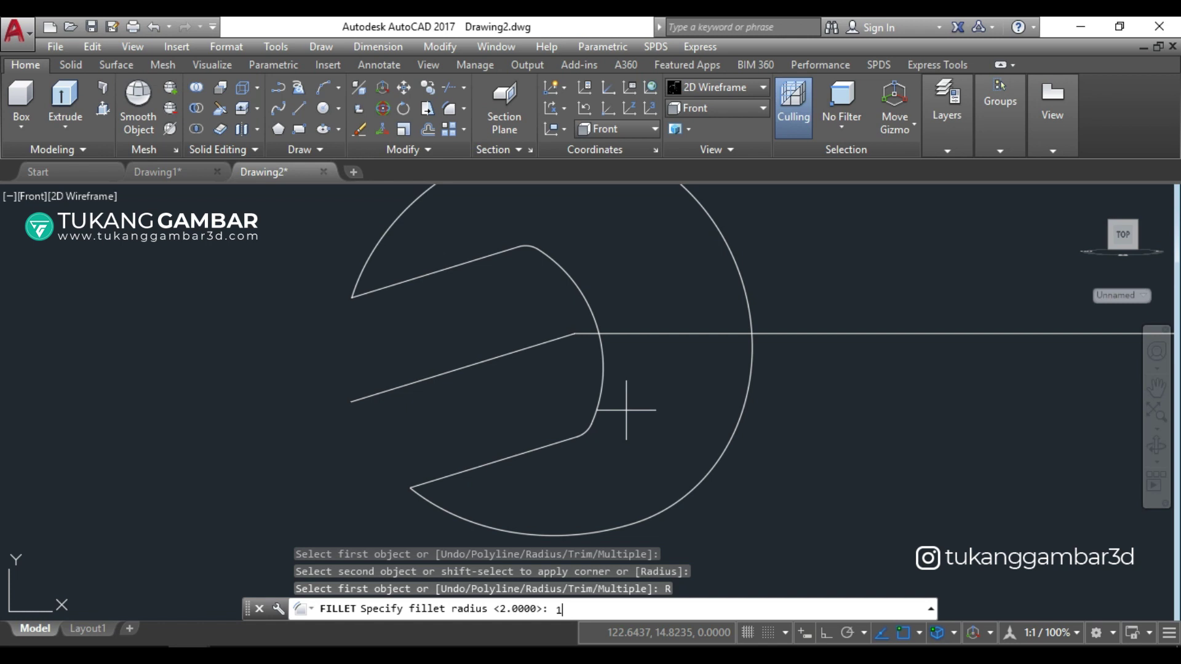
pyautogui.press('Return')
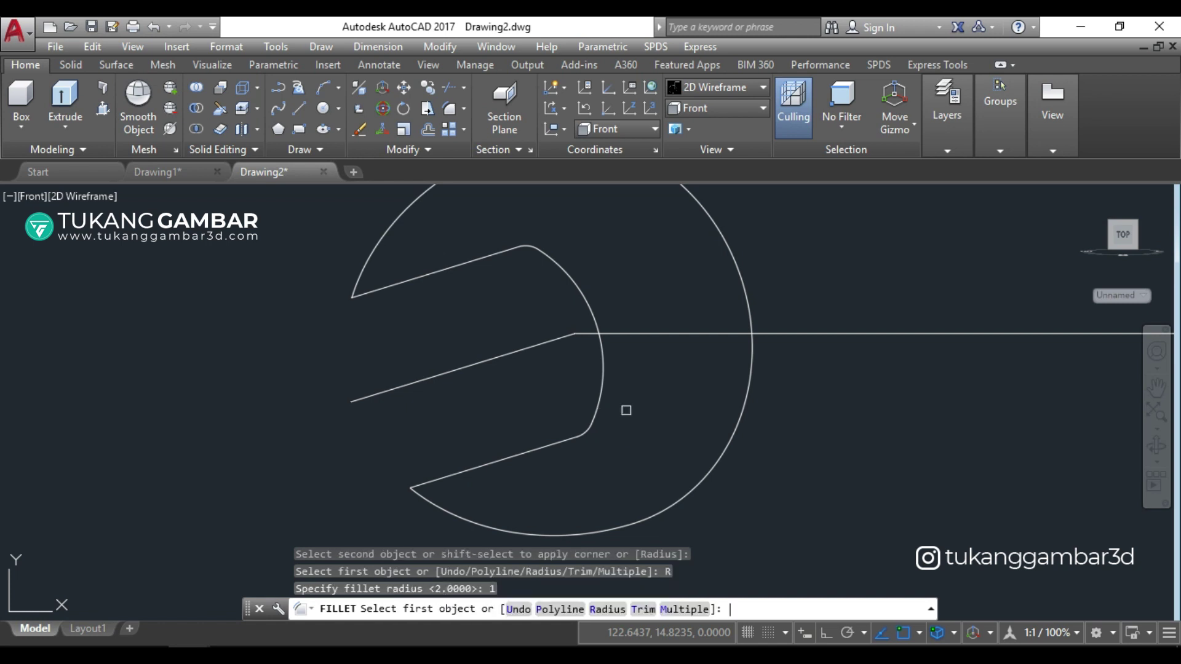
pyautogui.click(375, 294)
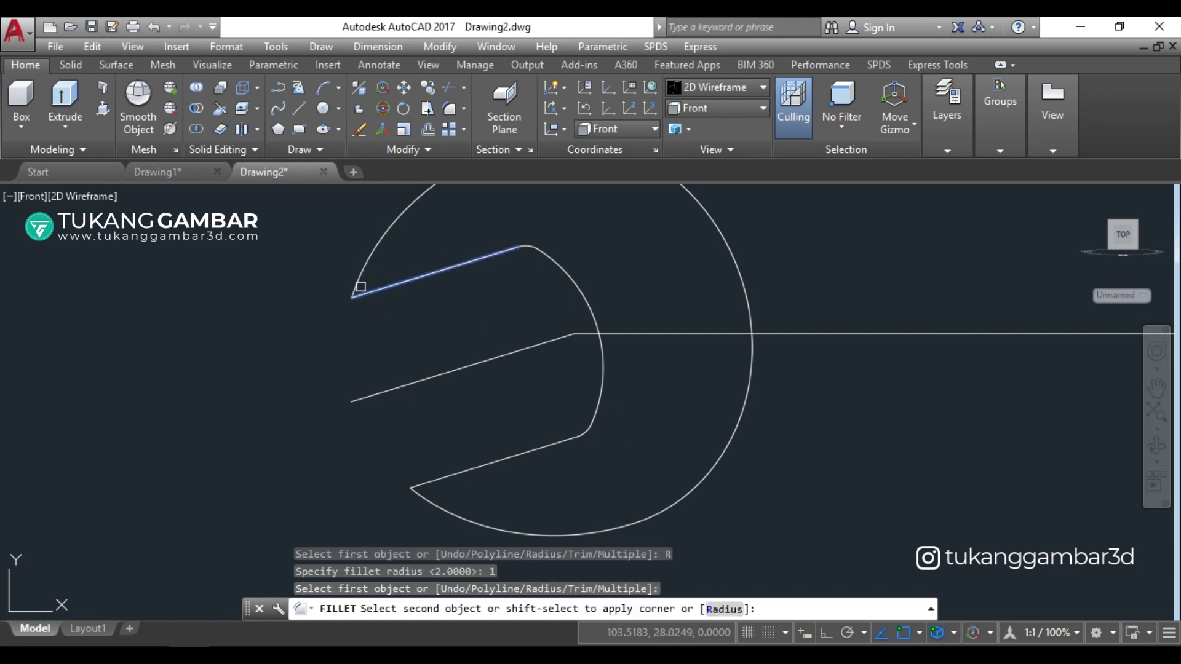
pyautogui.click(358, 281)
pyautogui.click(421, 483)
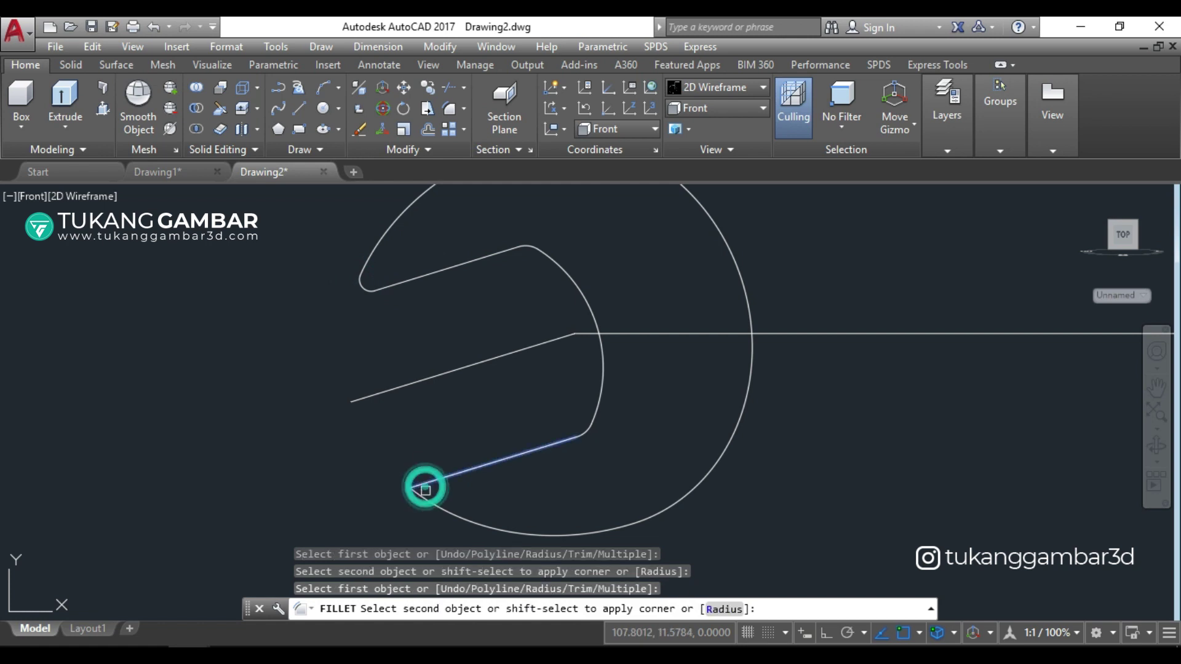
pyautogui.scroll(-2, 443, 441)
pyautogui.moveTo(440, 438); pyautogui.dragTo(374, 436, button='middle')
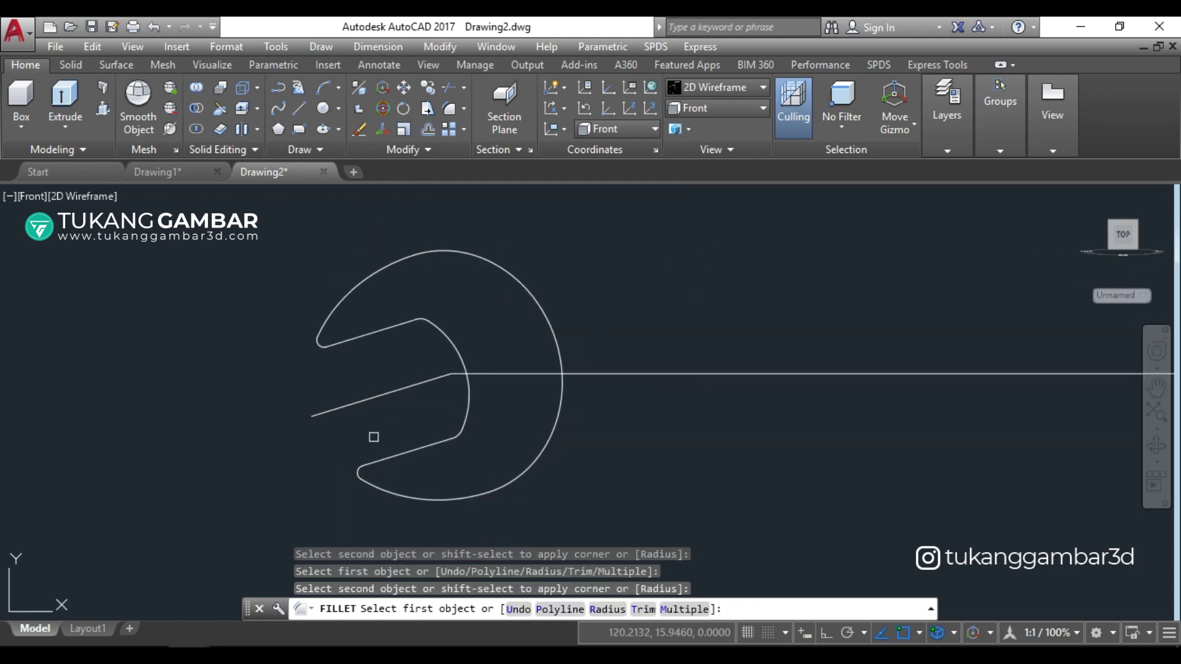
pyautogui.press('Escape')
# Step: Erase the leftover middle slanted line
pyautogui.click(393, 377)
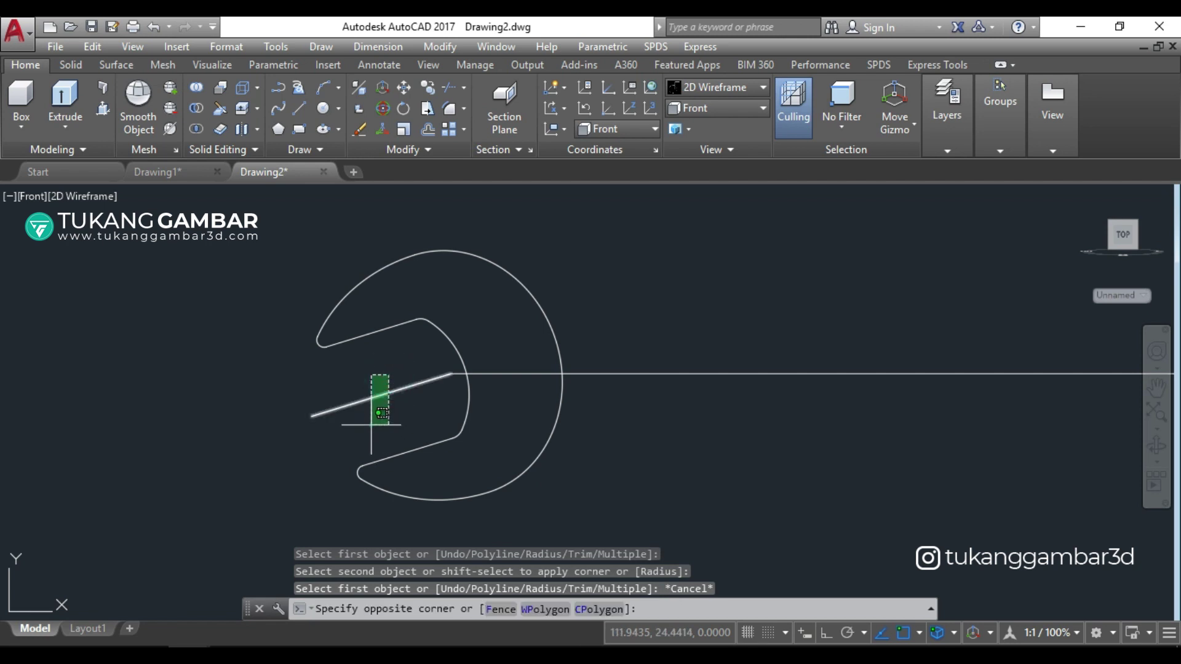
pyautogui.click(371, 424)
pyautogui.write('E')
pyautogui.press('Return')
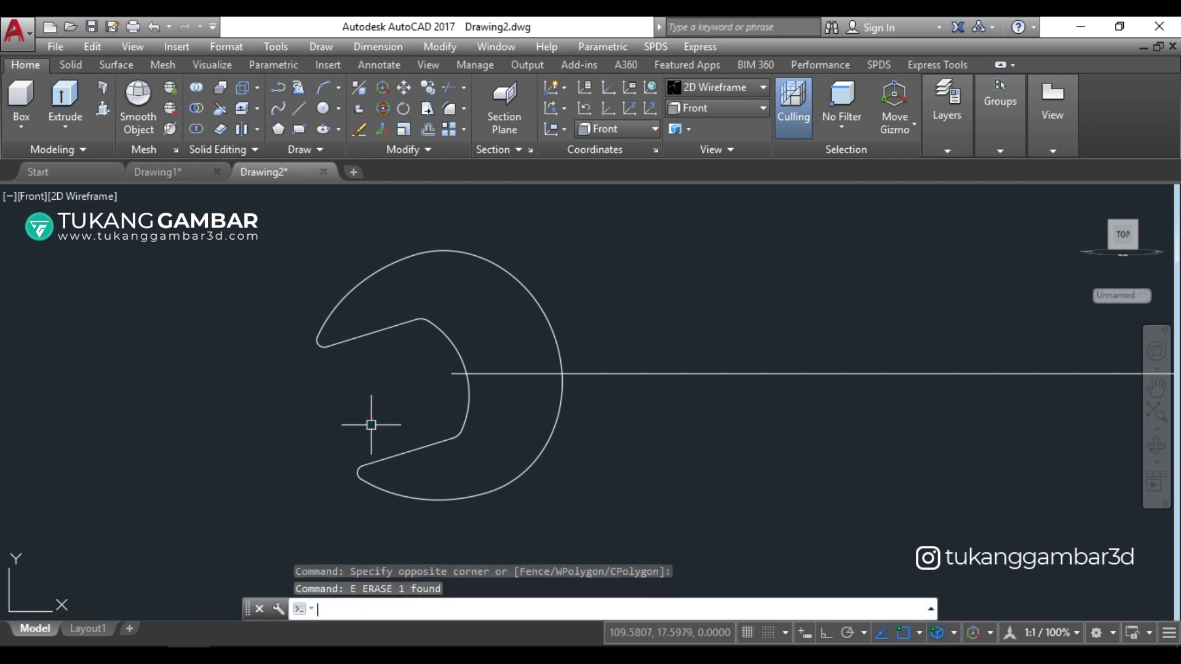
pyautogui.moveTo(370, 425); pyautogui.dragTo(227, 416, button='middle')
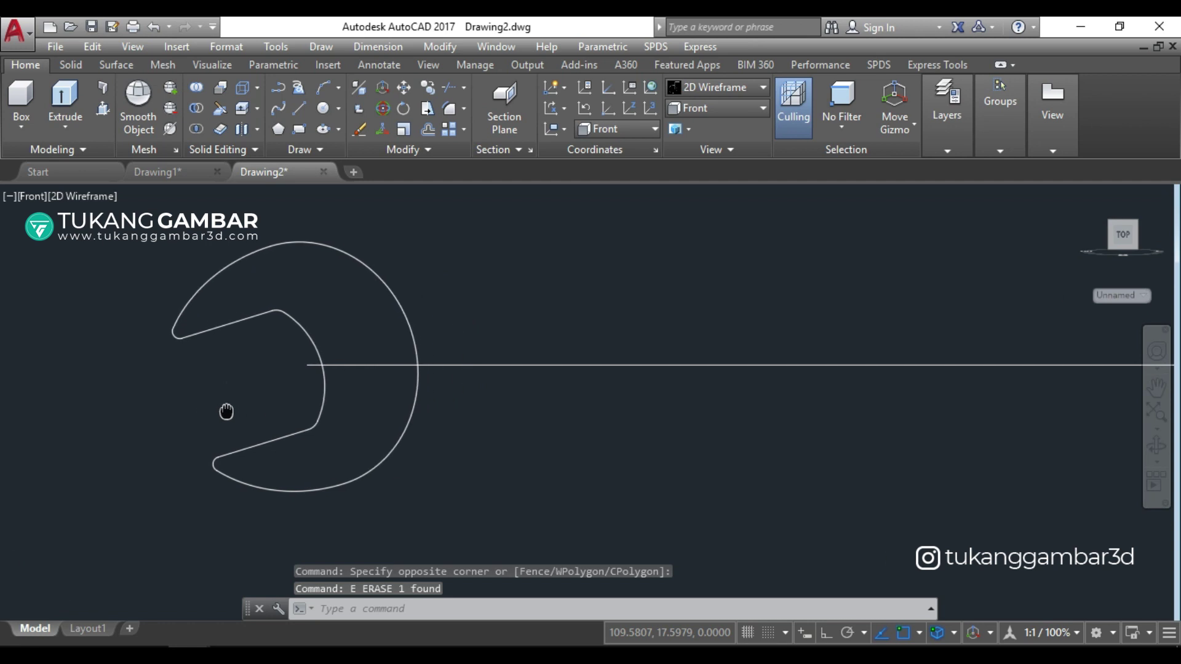
# Step: Copy the left wrench head from the line end to the handle's right endpoint
pyautogui.click(137, 212)
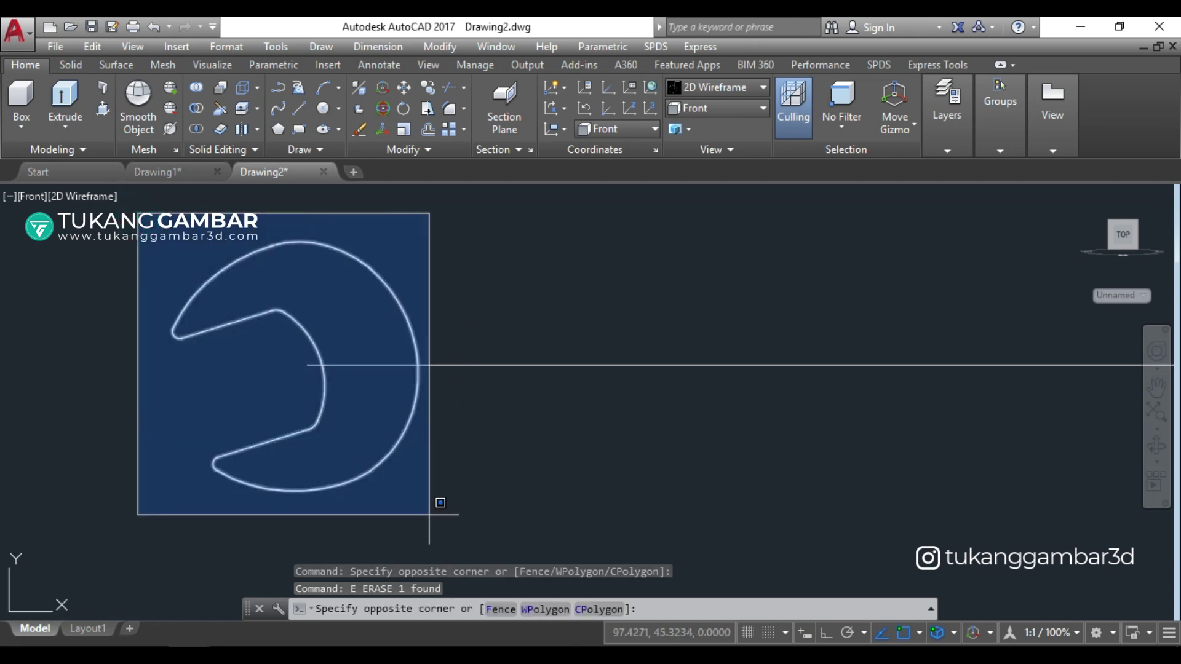
pyautogui.click(446, 519)
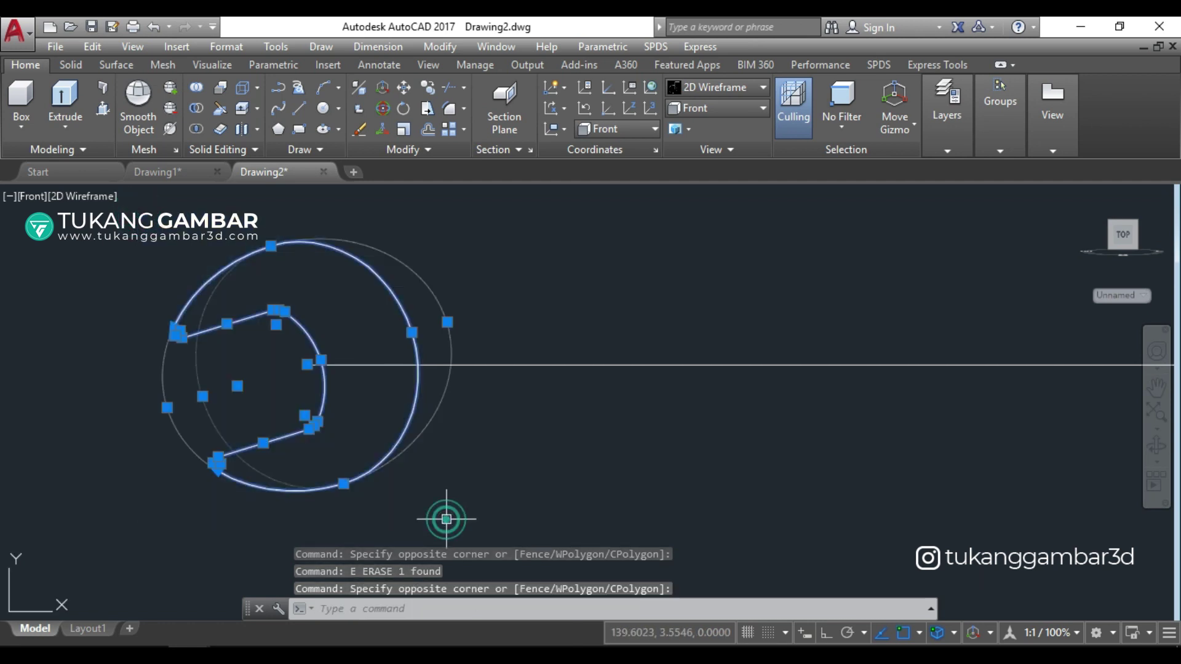
pyautogui.click(426, 90)
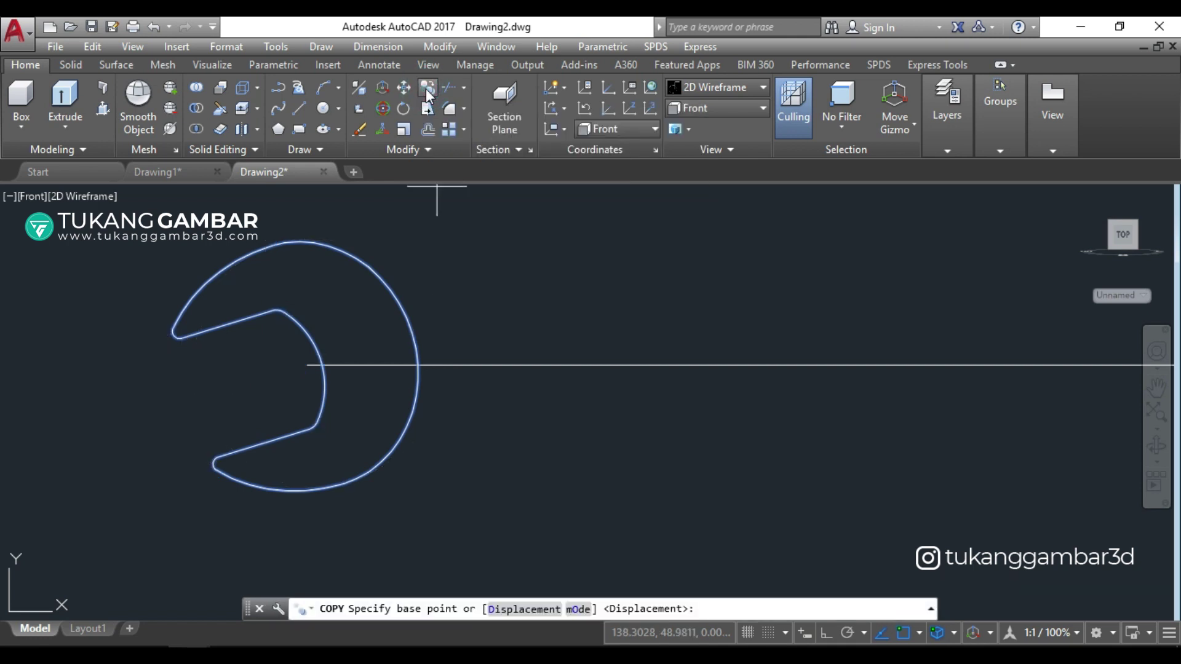
pyautogui.click(307, 364)
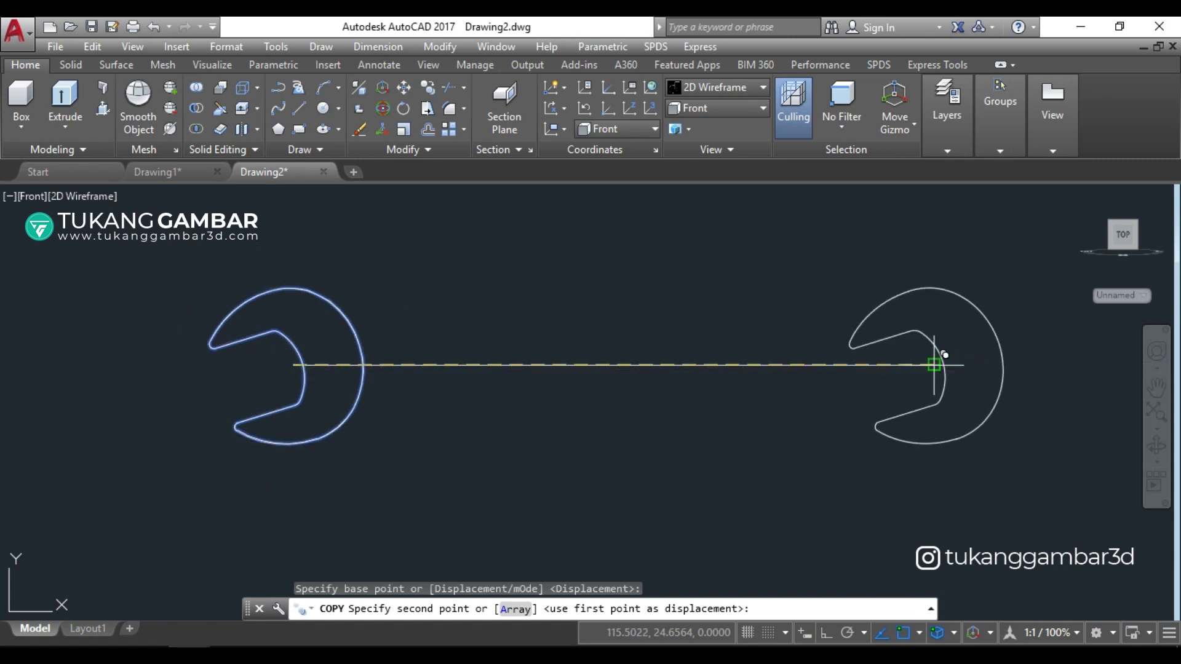
pyautogui.click(933, 364)
pyautogui.rightClick(781, 316)
pyautogui.click(800, 323)
pyautogui.moveTo(587, 330); pyautogui.dragTo(539, 330, button='middle')
pyautogui.moveTo(813, 383)
pyautogui.mouseDown(button='middle')
pyautogui.moveTo(625, 372)
pyautogui.moveTo(595, 385)
pyautogui.mouseUp(button='middle')
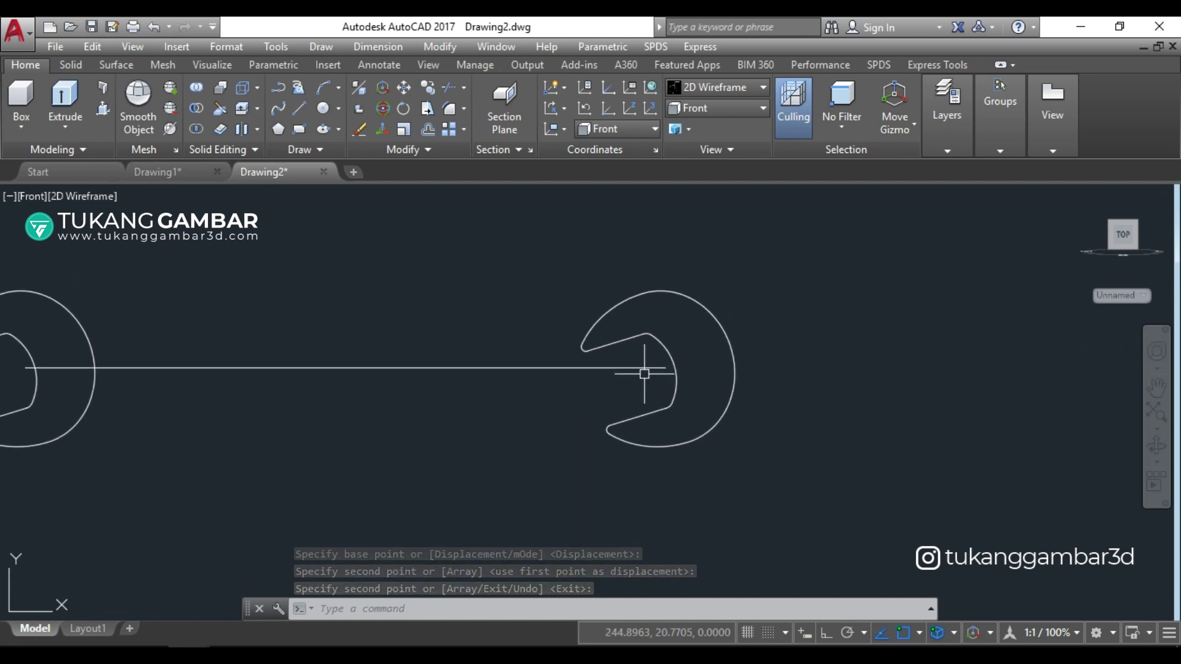
pyautogui.click(559, 258)
pyautogui.click(790, 485)
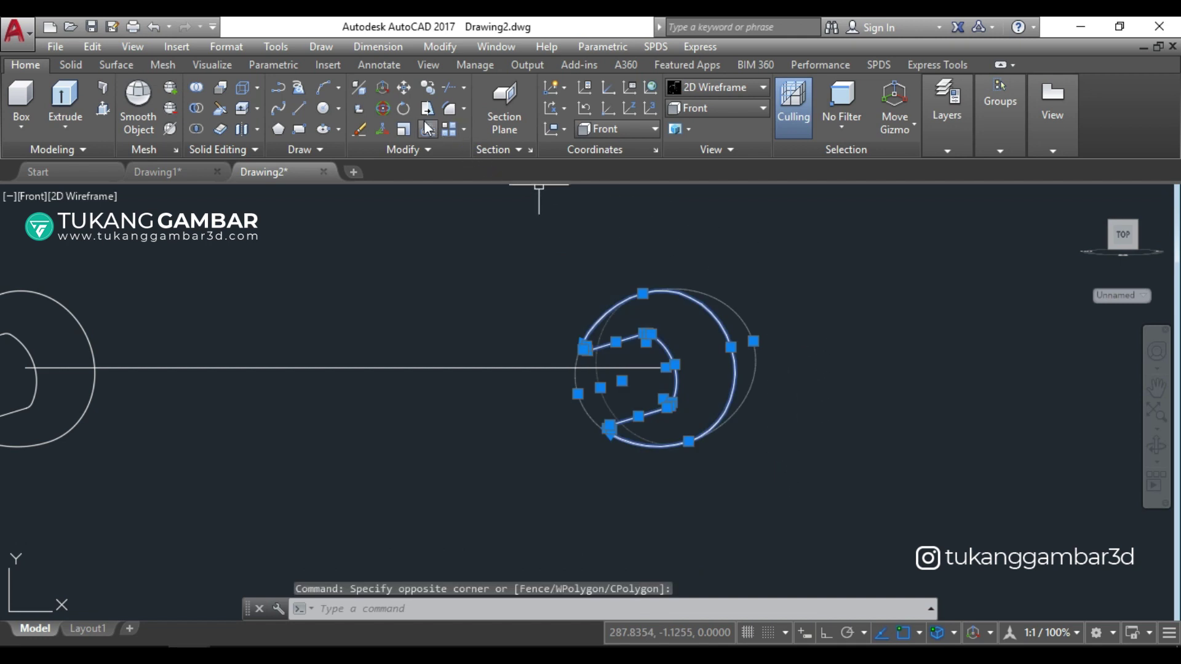
# Step: Rotate the copied head 180° about the handle line's endpoint
pyautogui.click(404, 109)
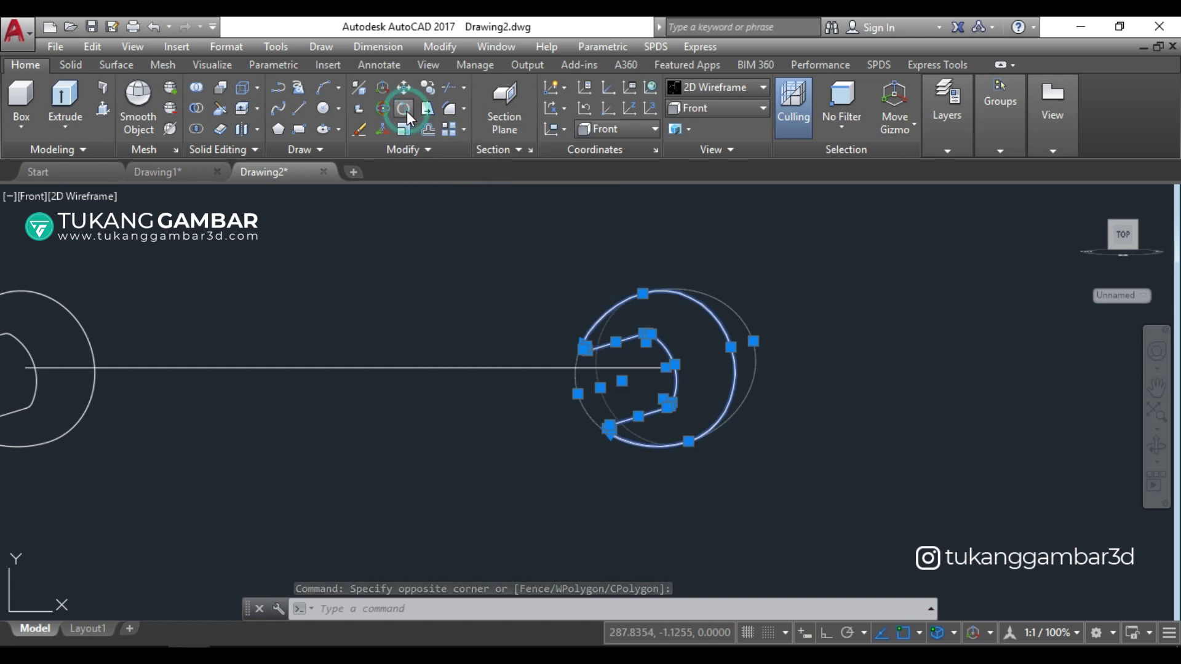
pyautogui.click(665, 368)
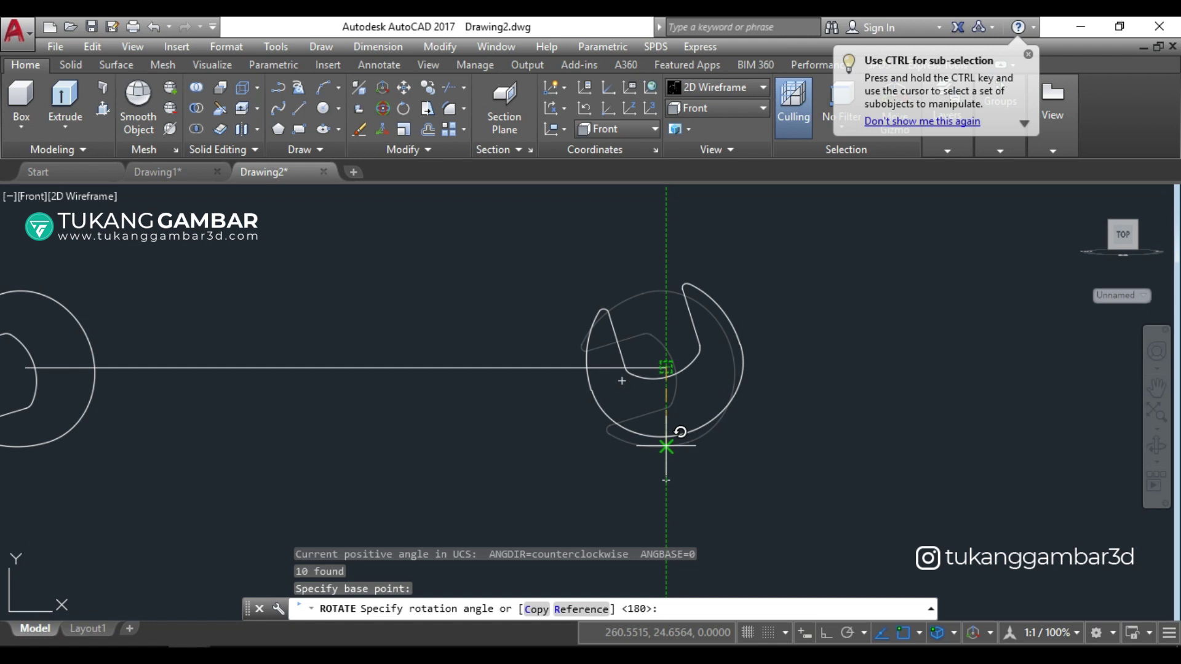
pyautogui.write('180')
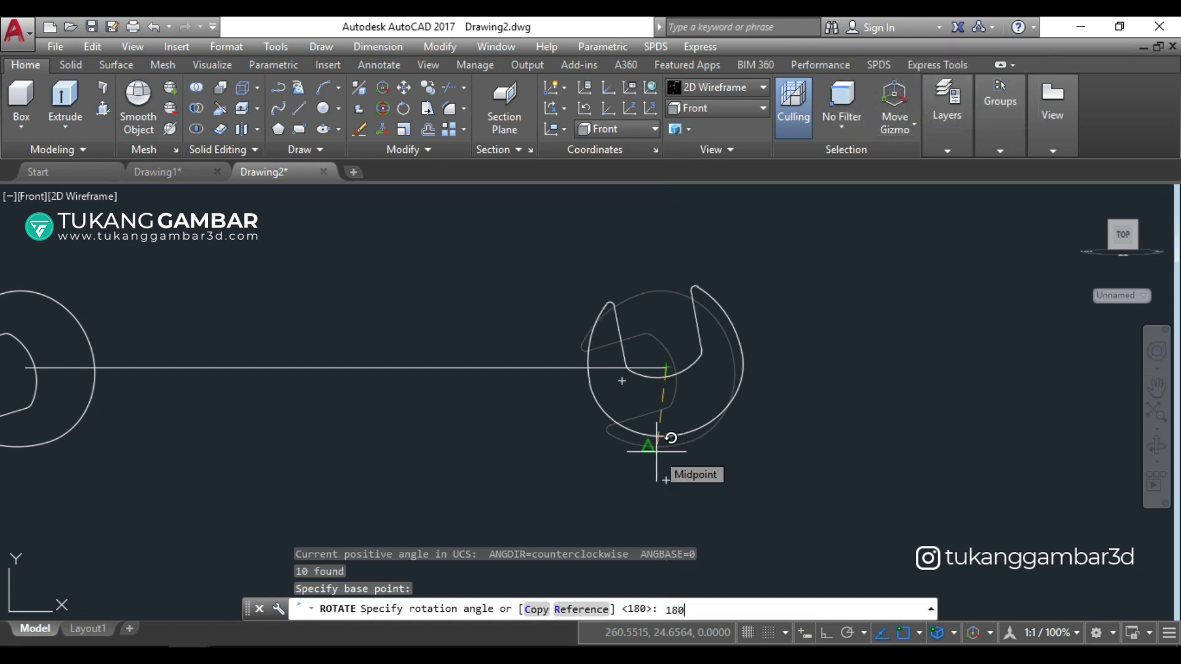
pyautogui.press('Return')
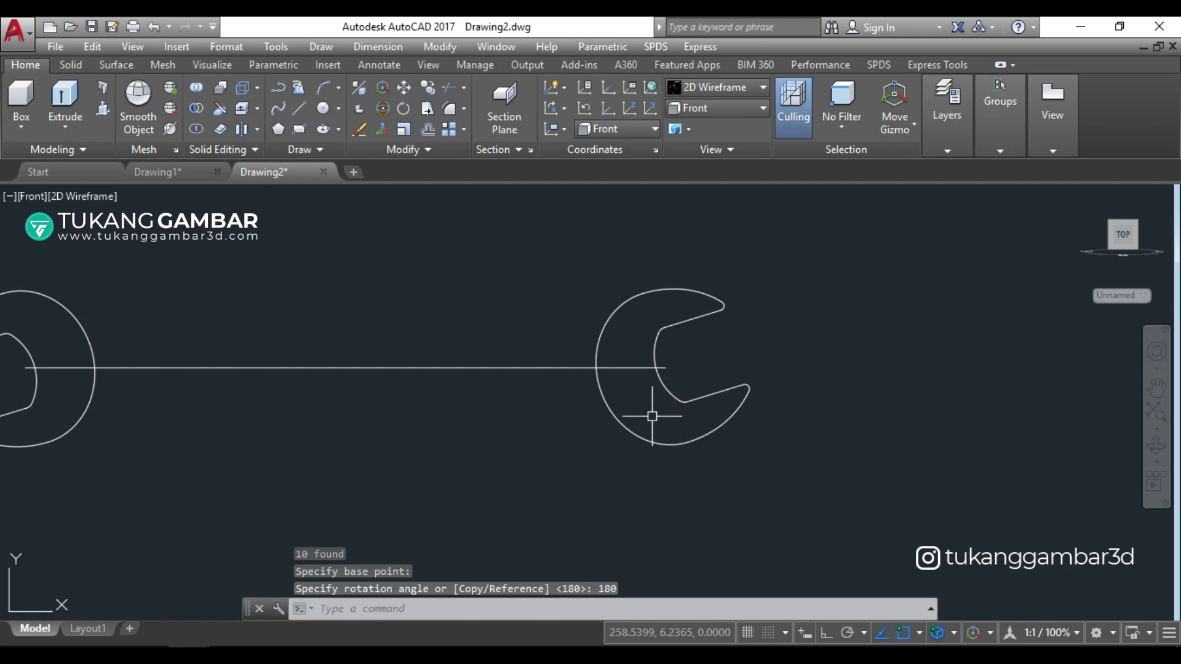
pyautogui.scroll(2, 679, 423)
pyautogui.scroll(1, 639, 458)
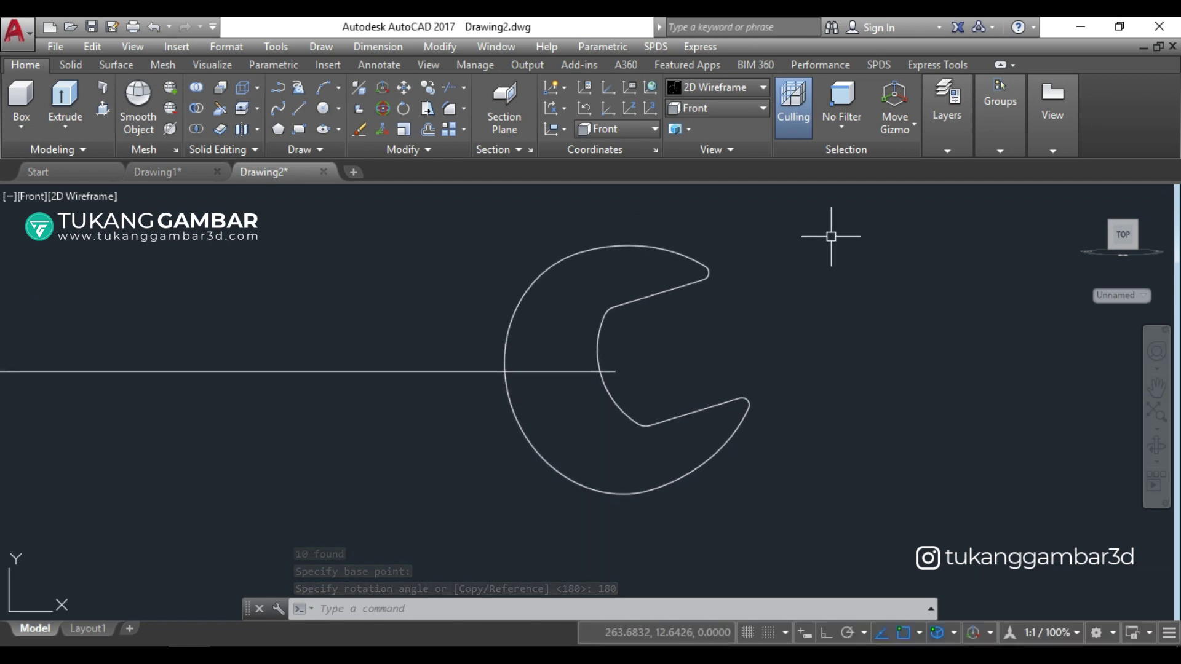
# Step: Scale the right head about the handle end by reference, from 17 to 15
pyautogui.click(494, 204)
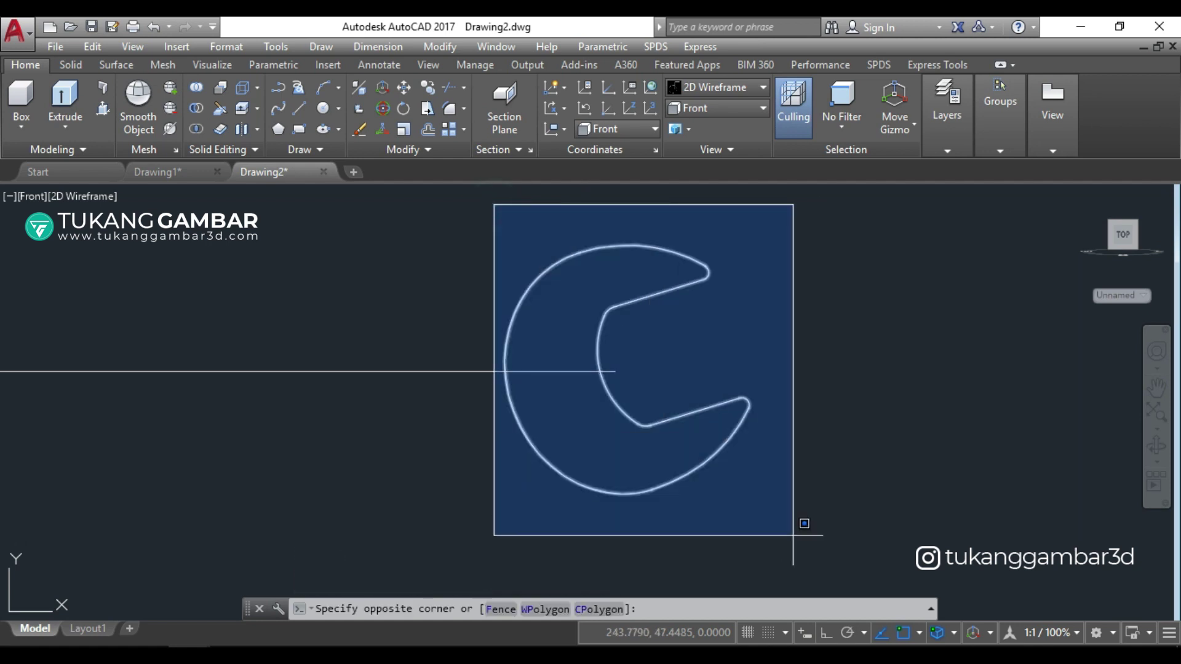
pyautogui.click(793, 535)
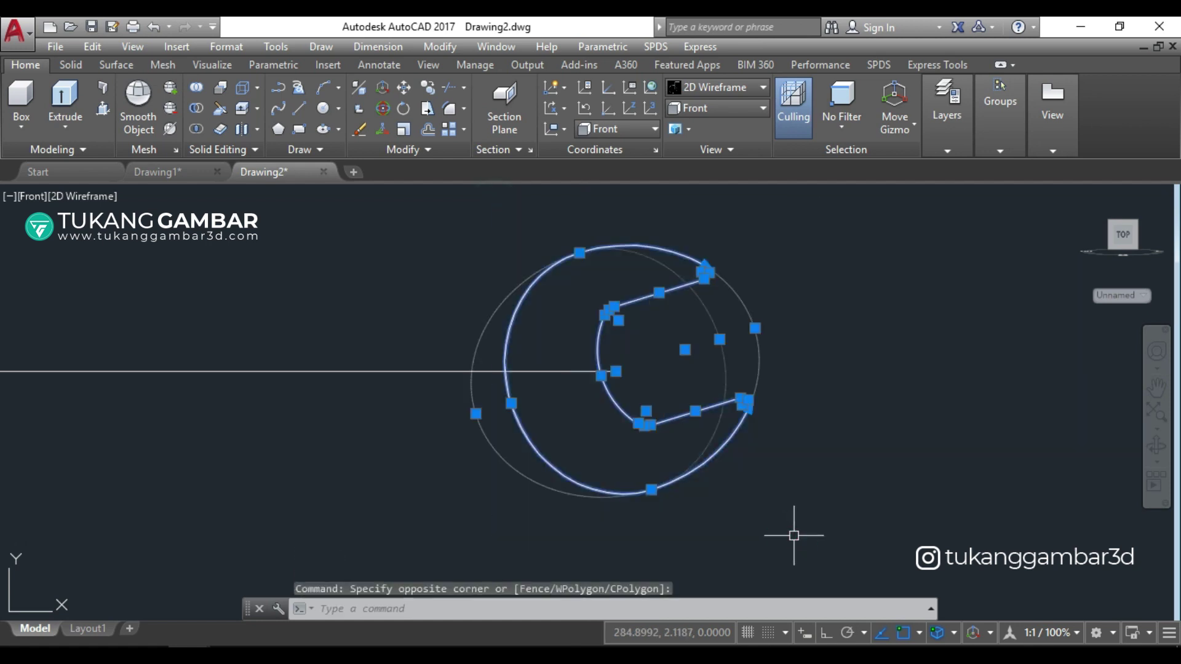
pyautogui.write('s')
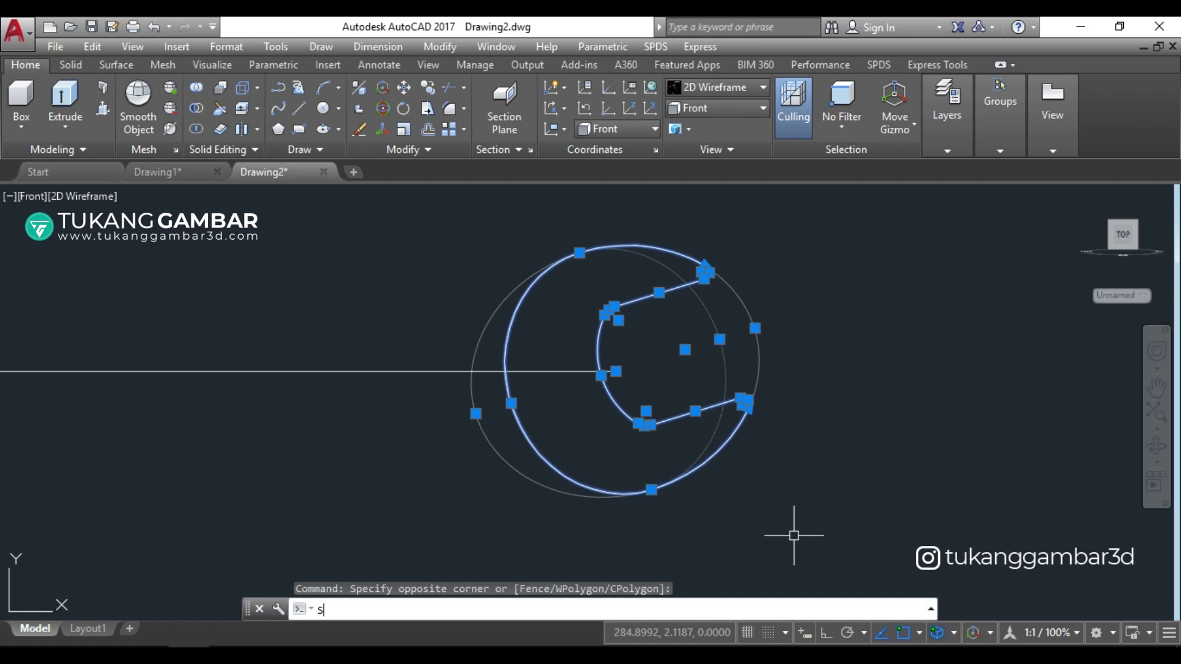
pyautogui.write('LE')
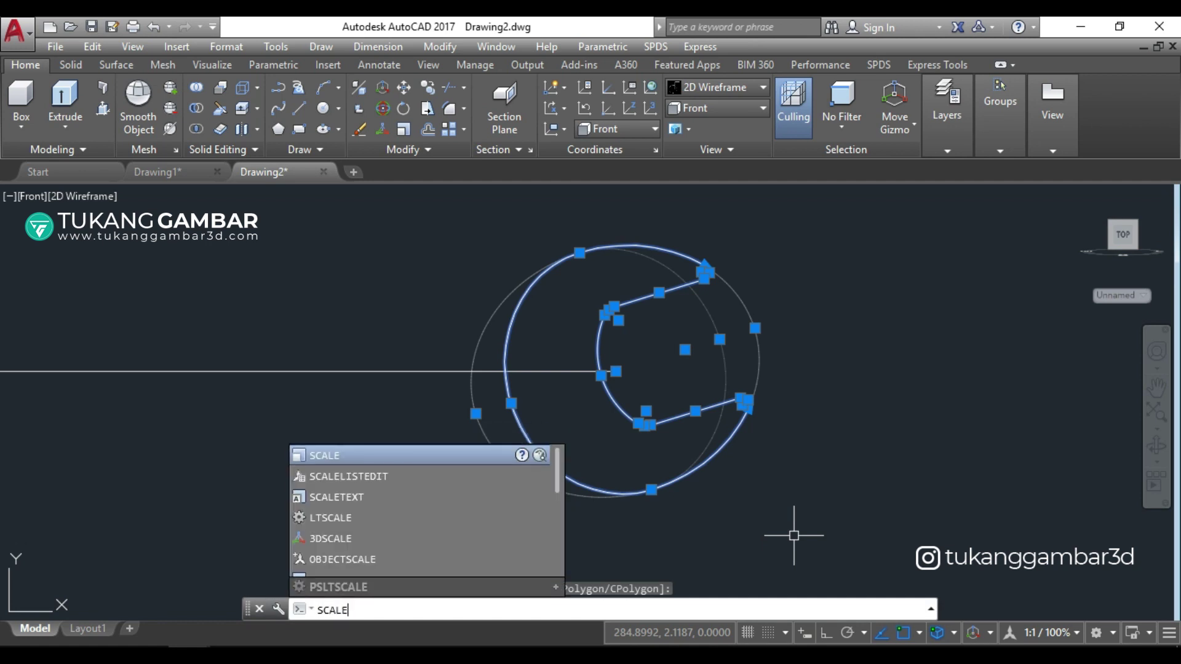
pyautogui.press('Return')
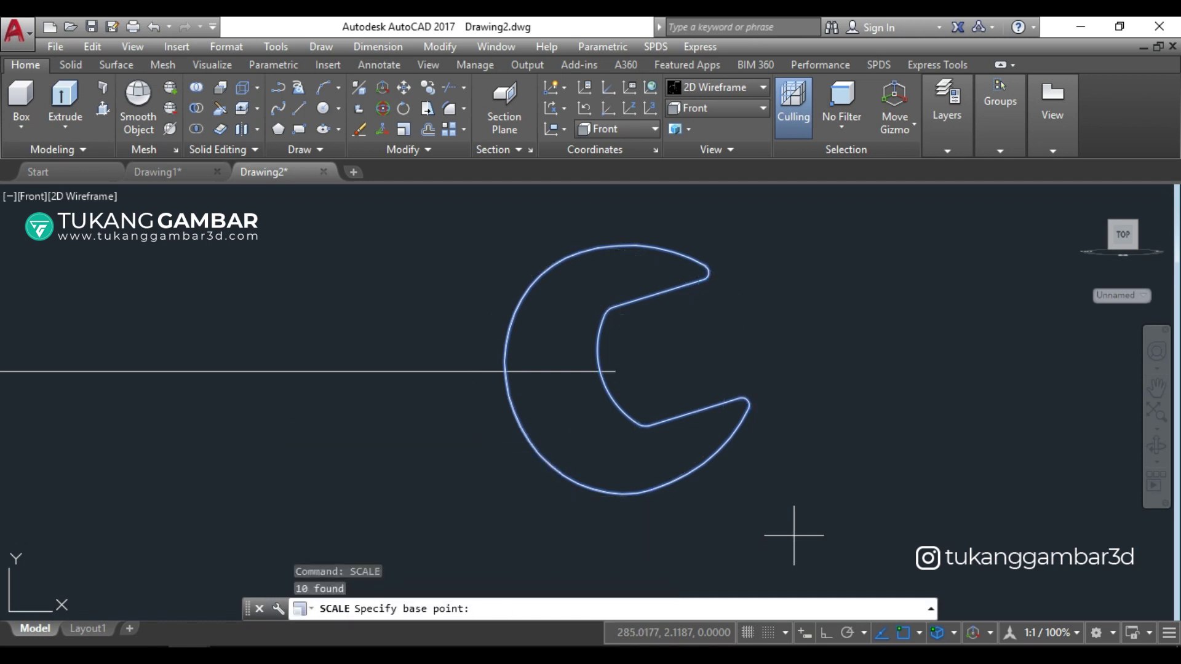
pyautogui.click(615, 372)
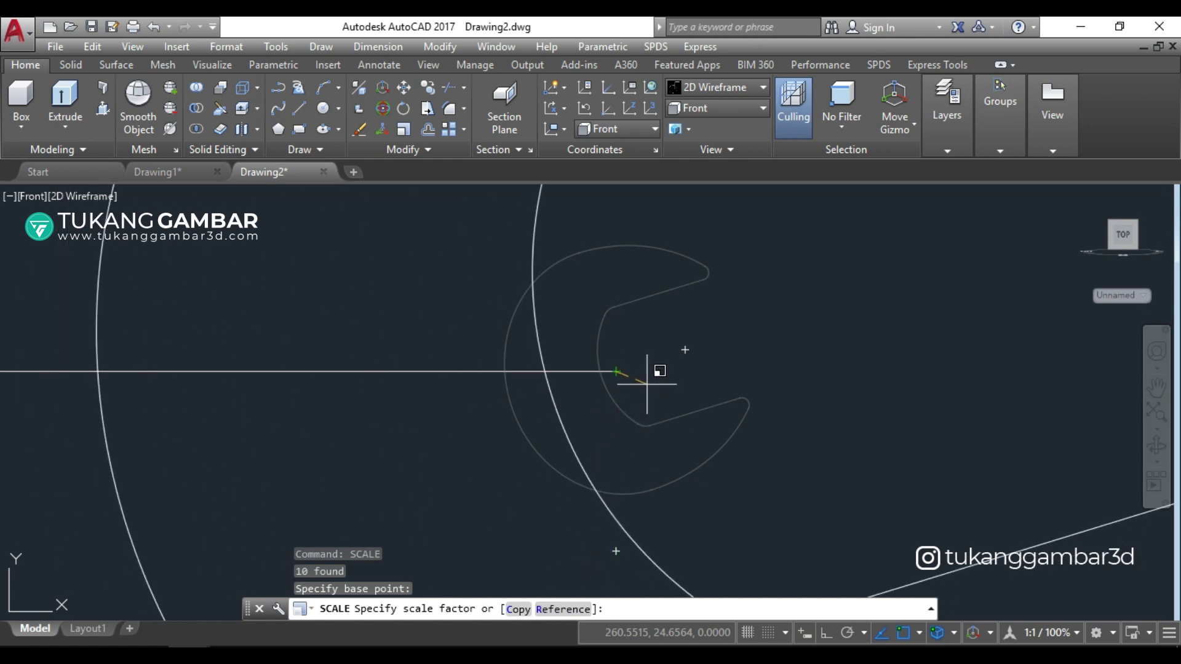
pyautogui.write('R')
pyautogui.press('Return')
pyautogui.write('17')
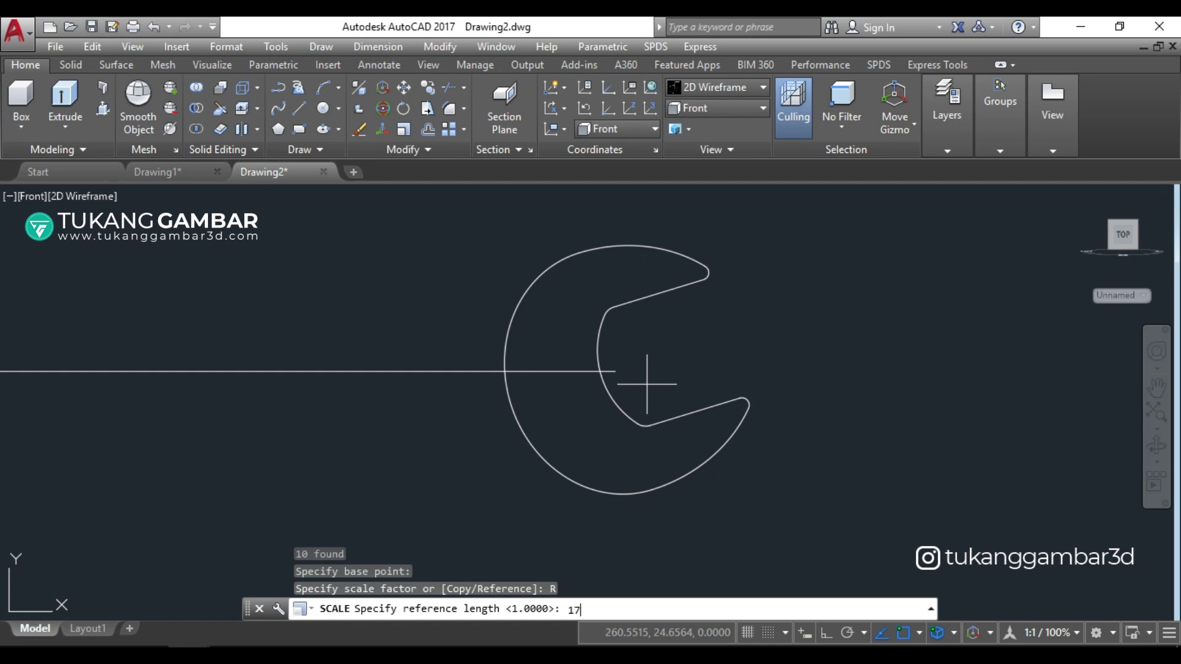
pyautogui.press('Return')
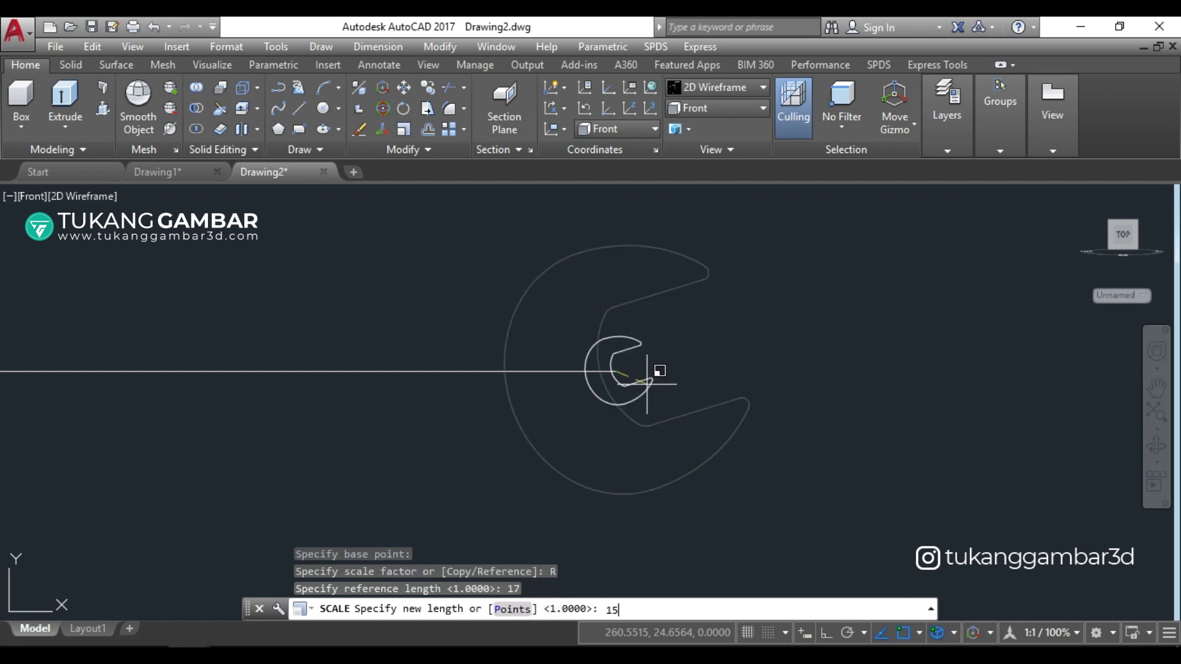
pyautogui.press('Return')
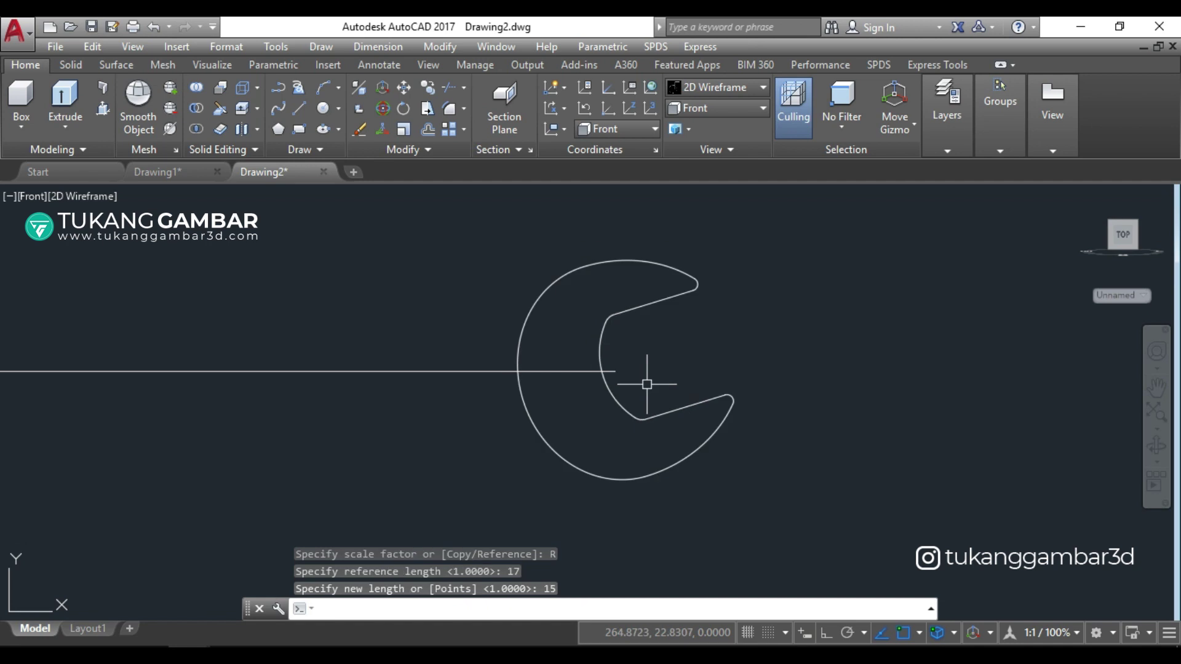
pyautogui.scroll(-2, 648, 381)
pyautogui.moveTo(649, 379); pyautogui.dragTo(889, 377, button='middle')
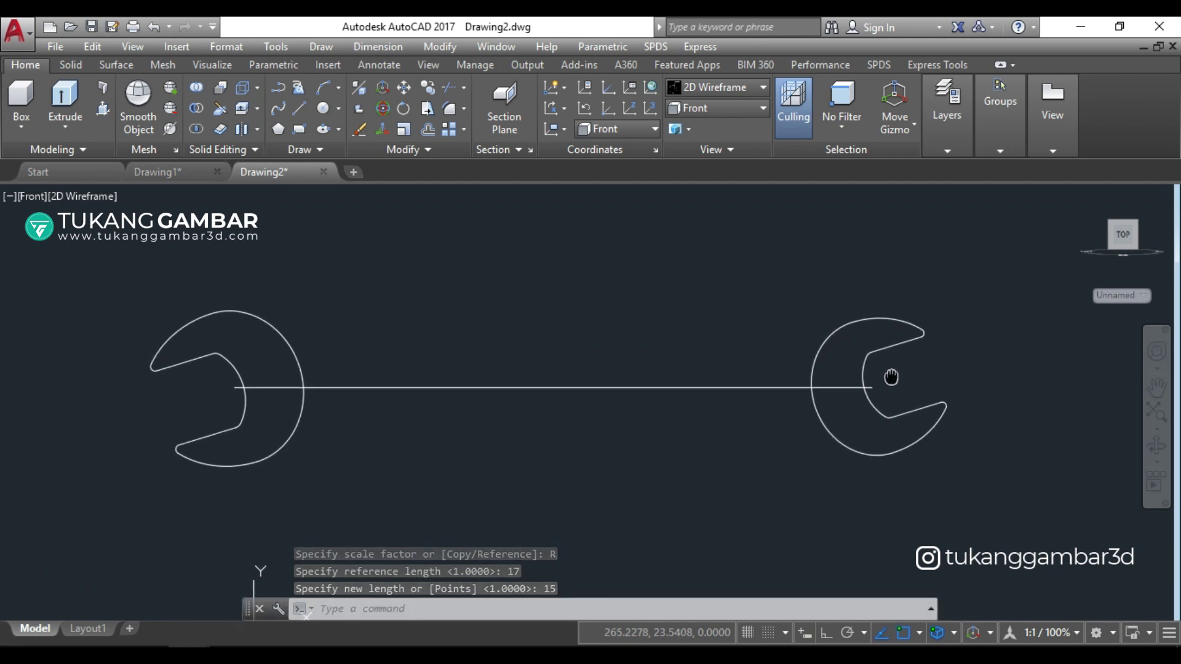
pyautogui.click(400, 62)
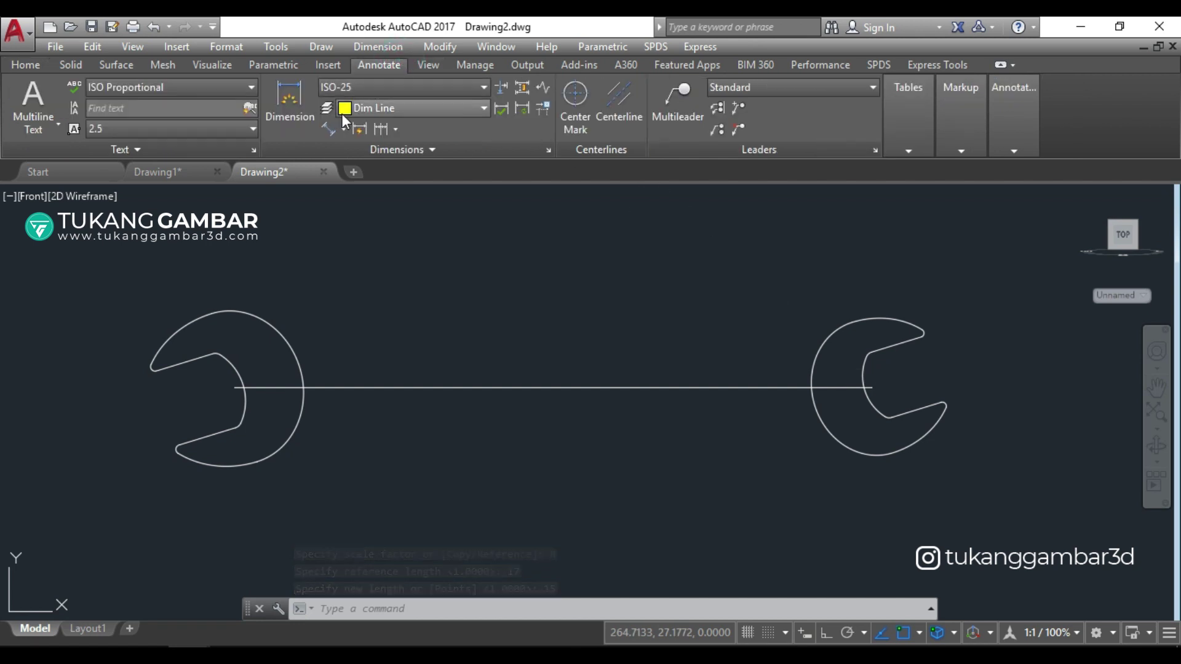
# Step: Measure the left jaw opening at 17 and the right jaw at 15 with aligned dimensions
pyautogui.click(331, 130)
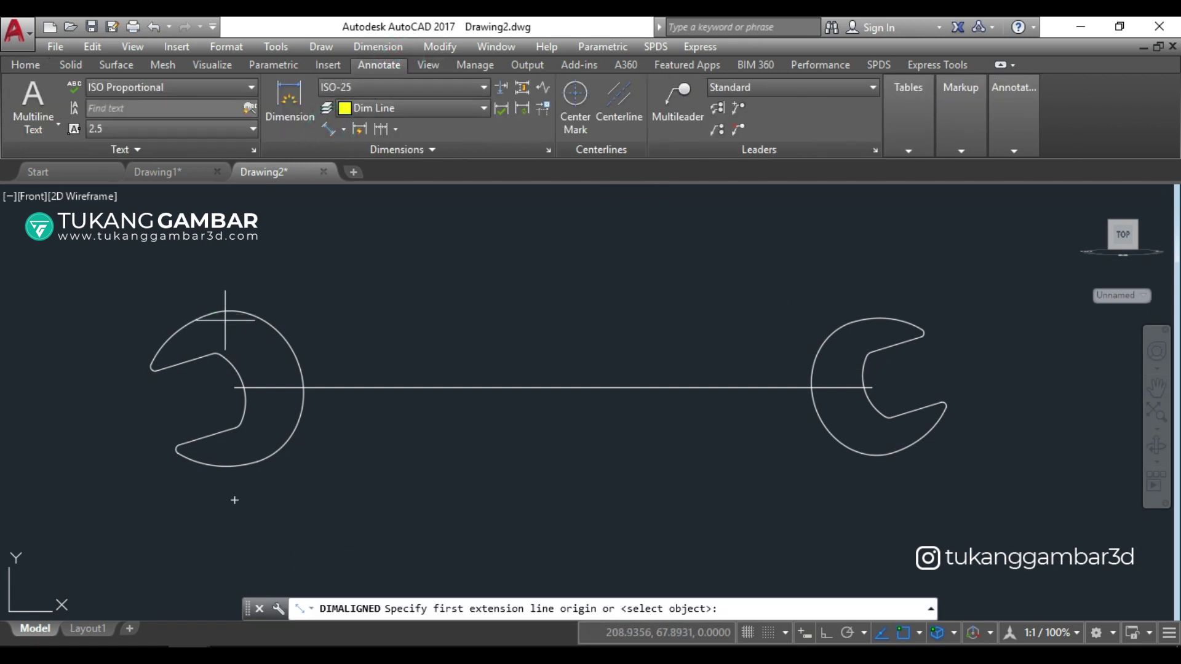
pyautogui.click(157, 371)
pyautogui.click(179, 448)
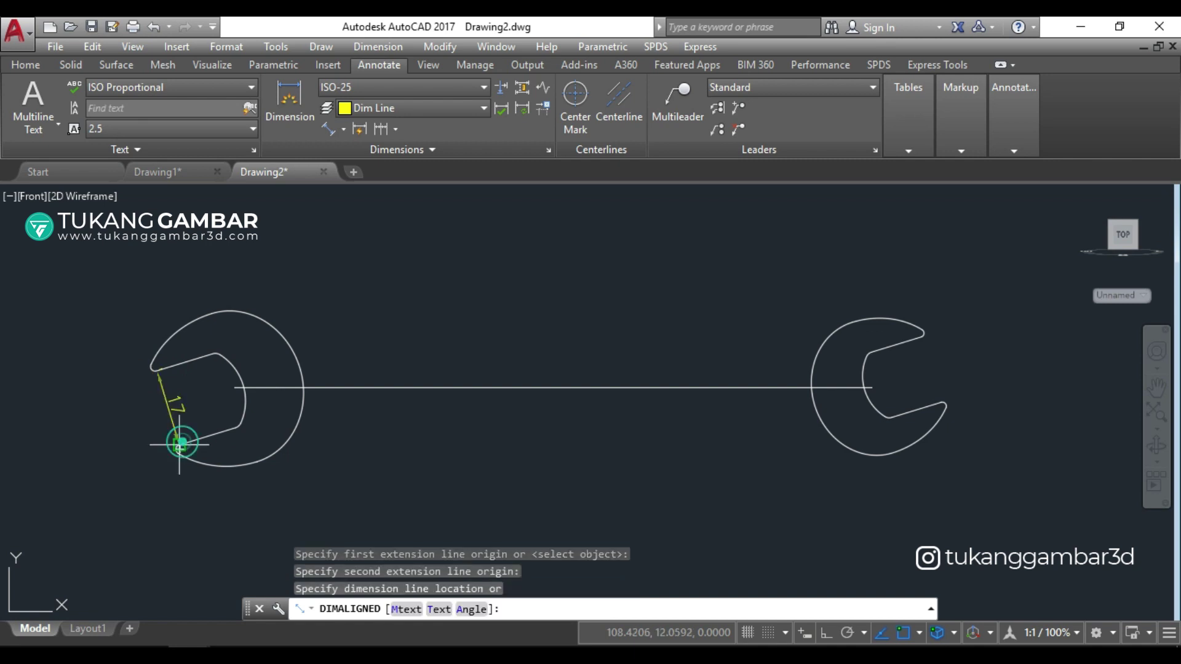
pyautogui.click(120, 437)
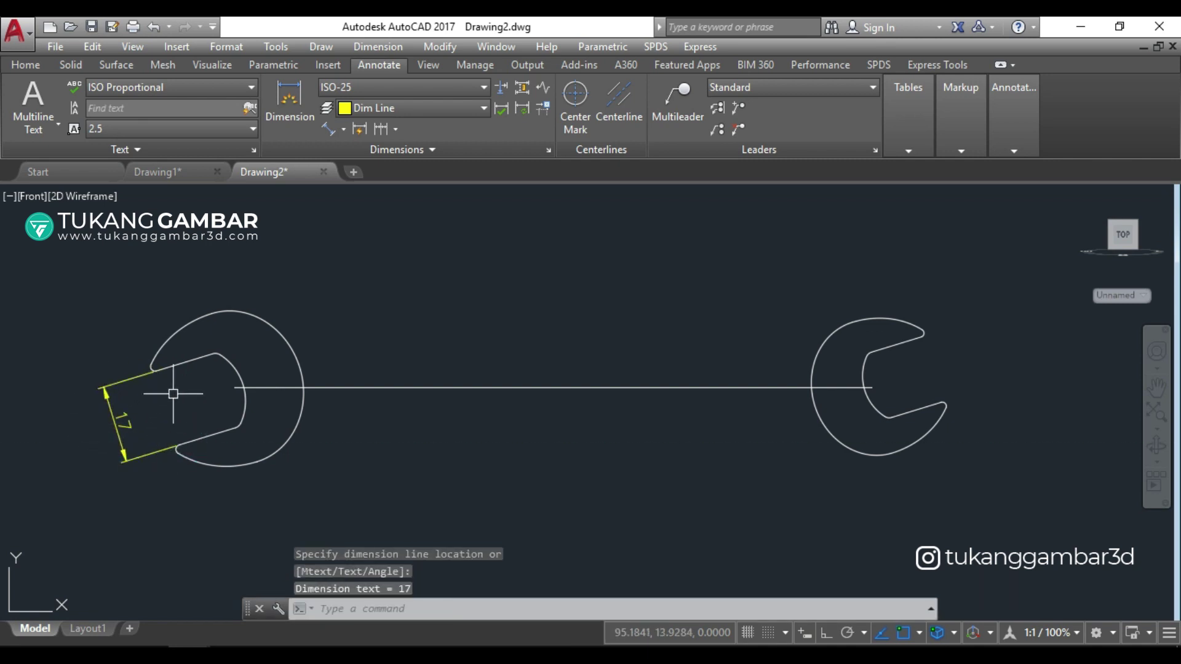
pyautogui.press('Return')
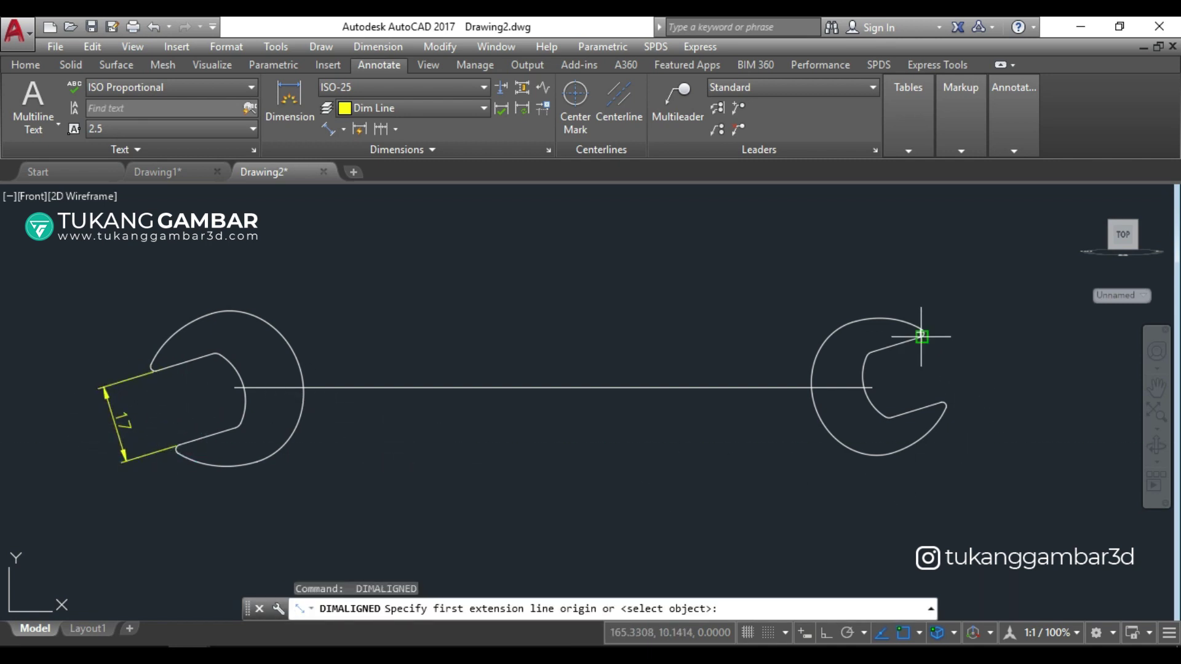
pyautogui.click(920, 337)
pyautogui.click(942, 404)
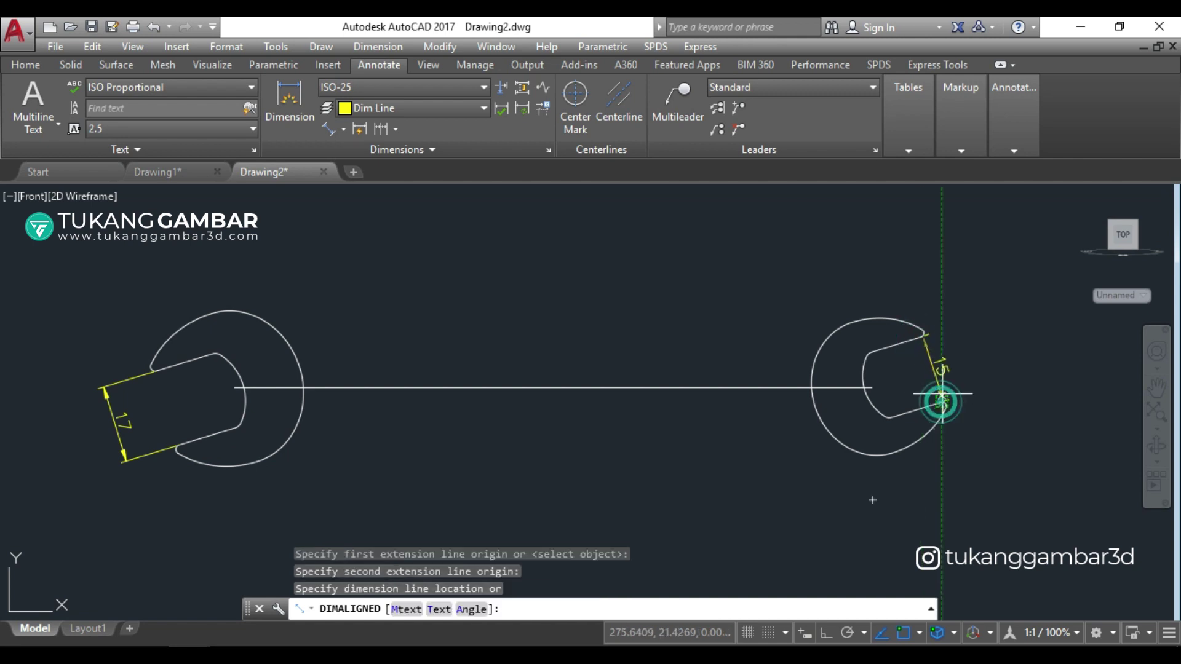
pyautogui.click(978, 356)
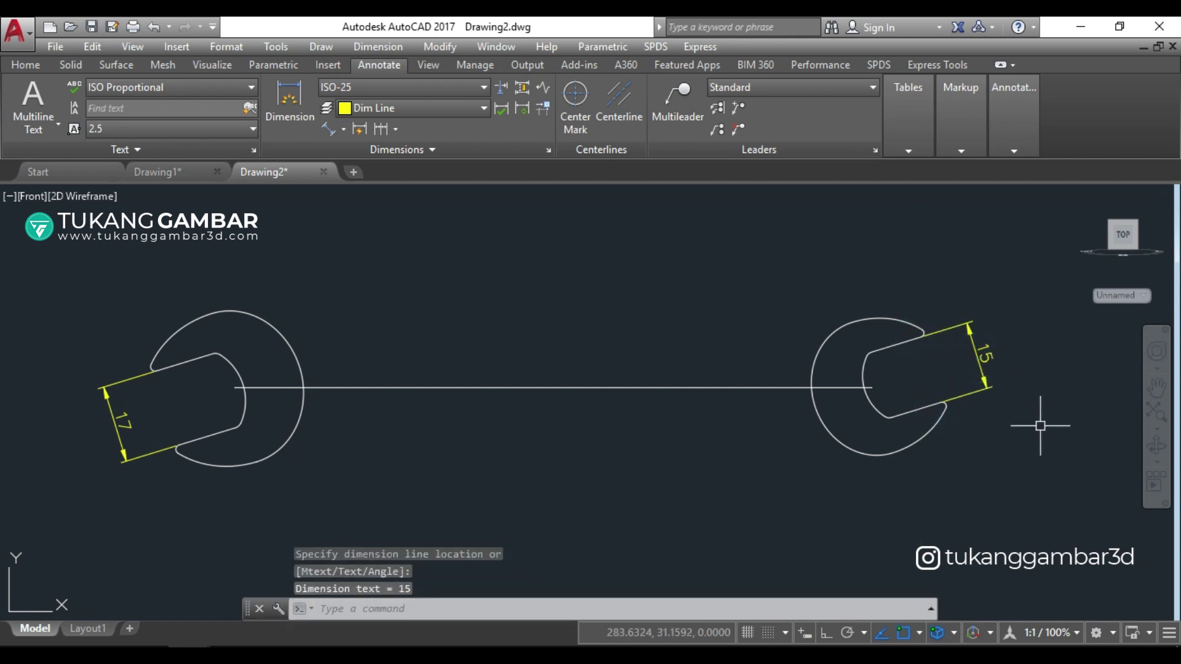
# Step: Erase both the 15 and 17 dimensions, recentre the view and return to Home tools
pyautogui.click(1038, 373)
pyautogui.click(970, 377)
pyautogui.write('e')
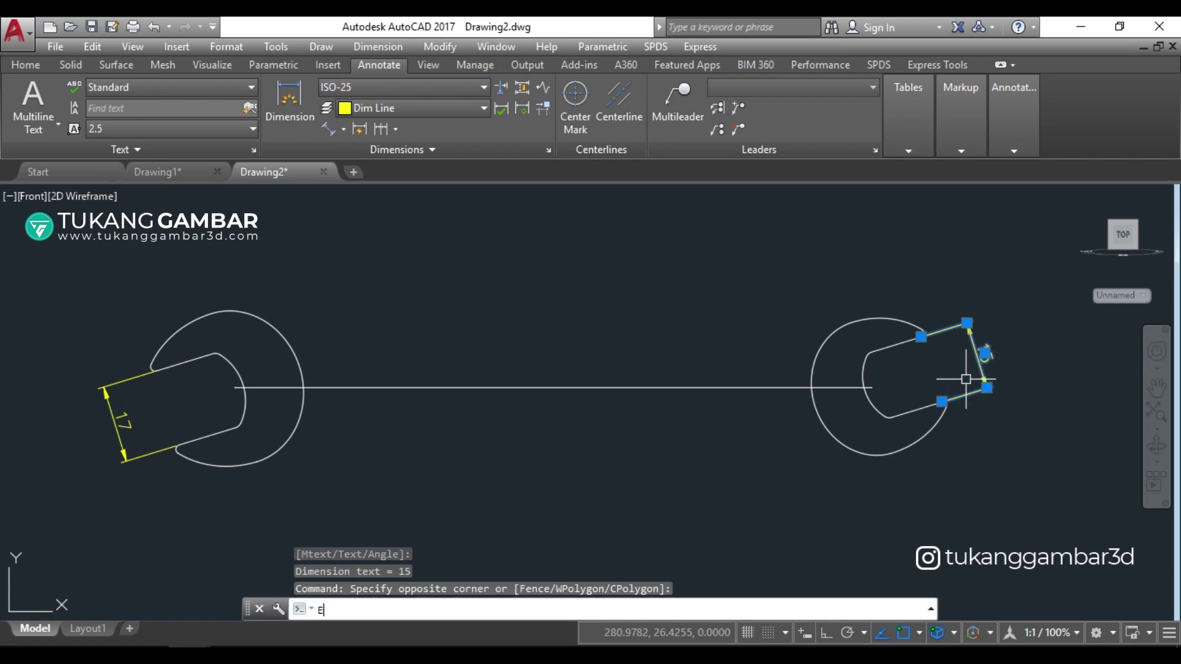
pyautogui.press('Return')
pyautogui.click(184, 392)
pyautogui.click(86, 429)
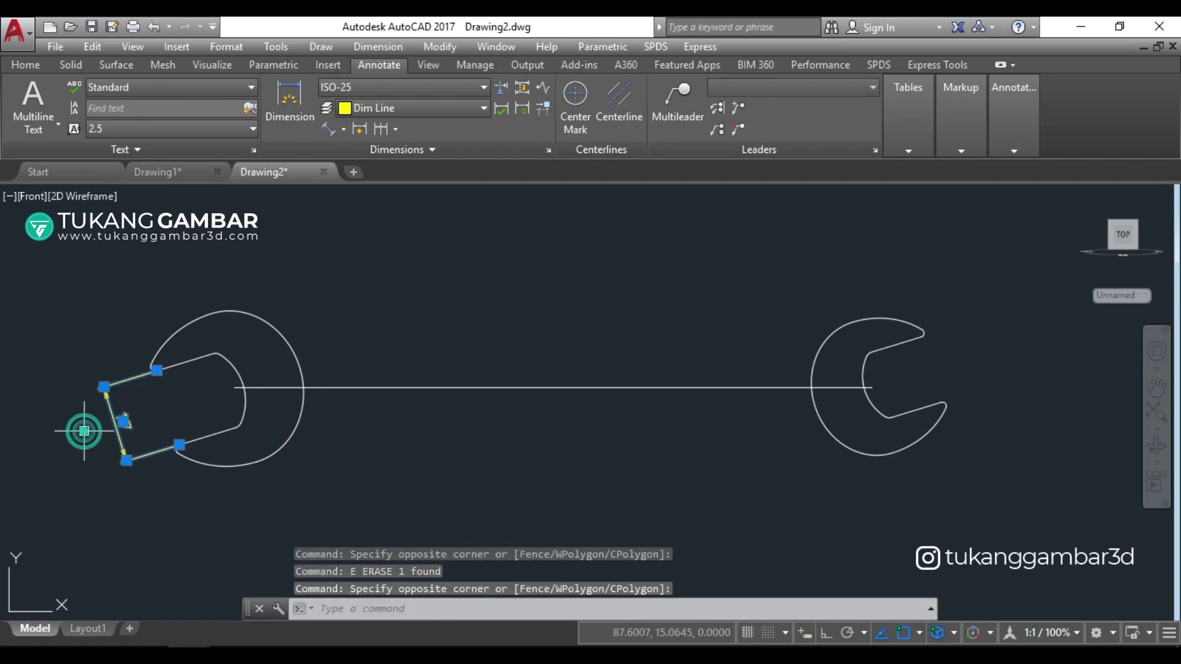
pyautogui.press('Delete')
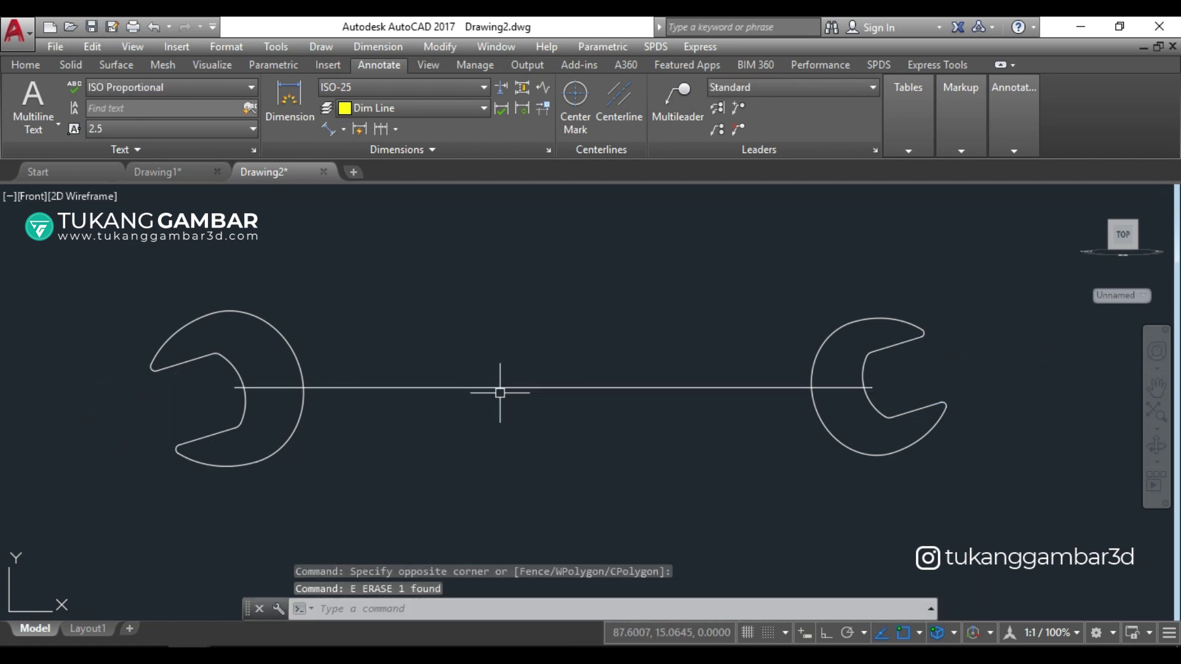
pyautogui.moveTo(519, 359); pyautogui.dragTo(539, 361, button='middle')
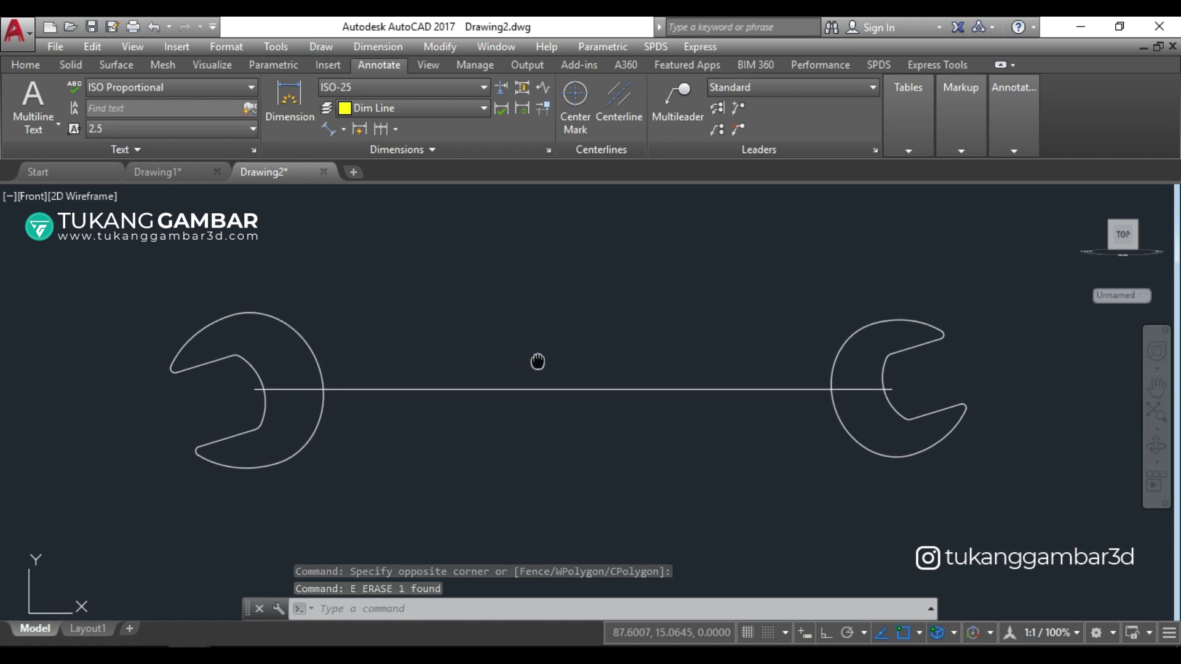
pyautogui.click(28, 65)
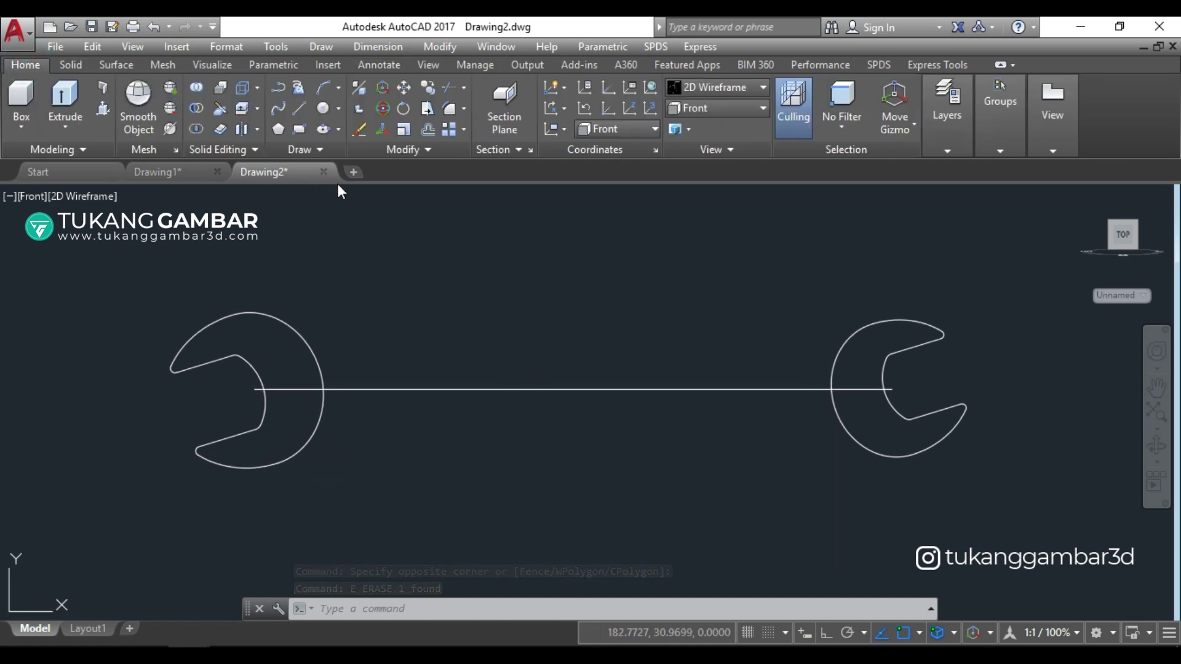
# Step: Offset the handle centre line 7 units both upward and downward
pyautogui.click(420, 130)
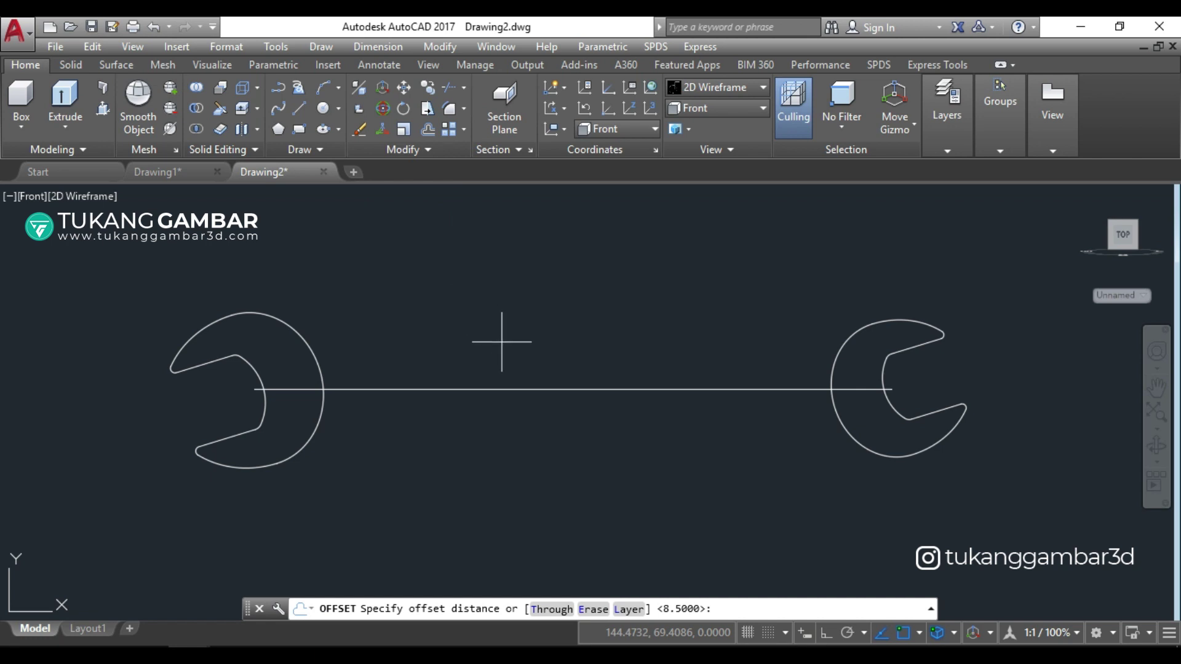
pyautogui.write('7')
pyautogui.press('Return')
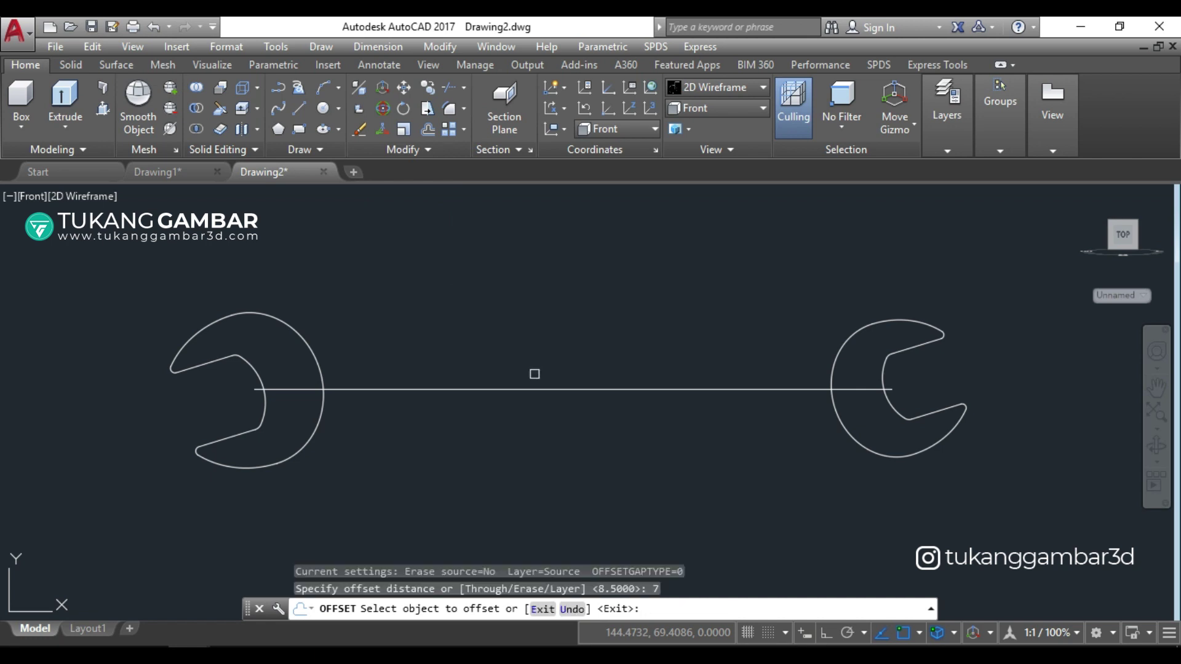
pyautogui.click(537, 387)
pyautogui.click(534, 343)
pyautogui.click(536, 387)
pyautogui.click(534, 431)
pyautogui.rightClick(554, 317)
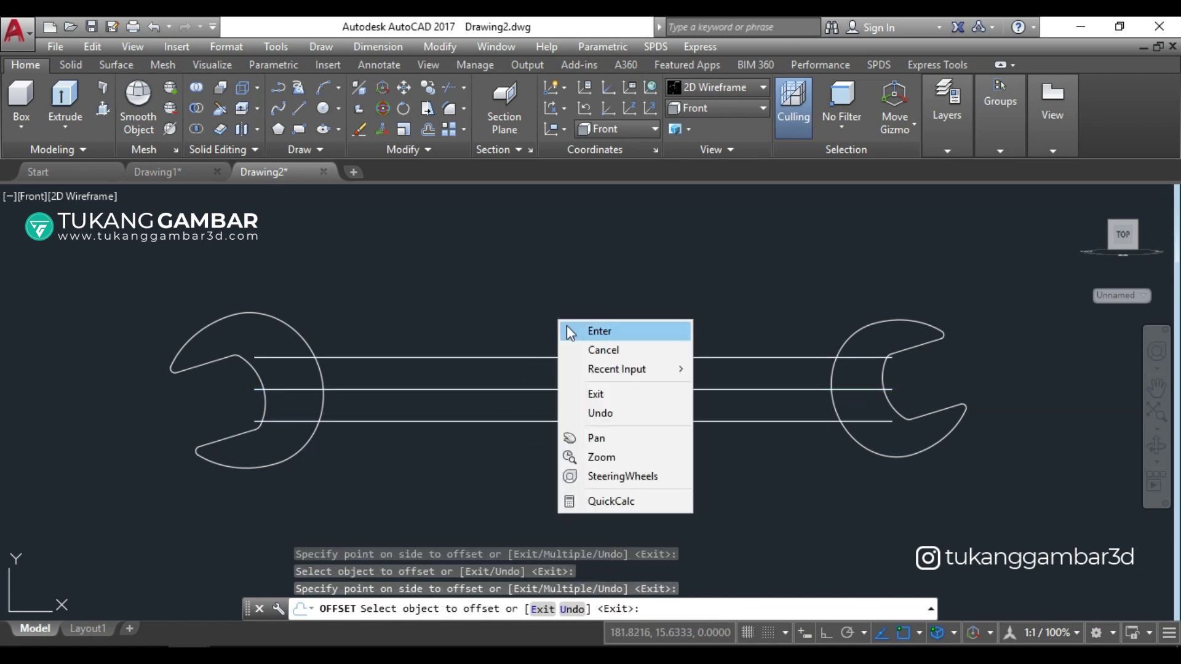
pyautogui.click(571, 327)
pyautogui.moveTo(571, 327); pyautogui.dragTo(586, 329, button='middle')
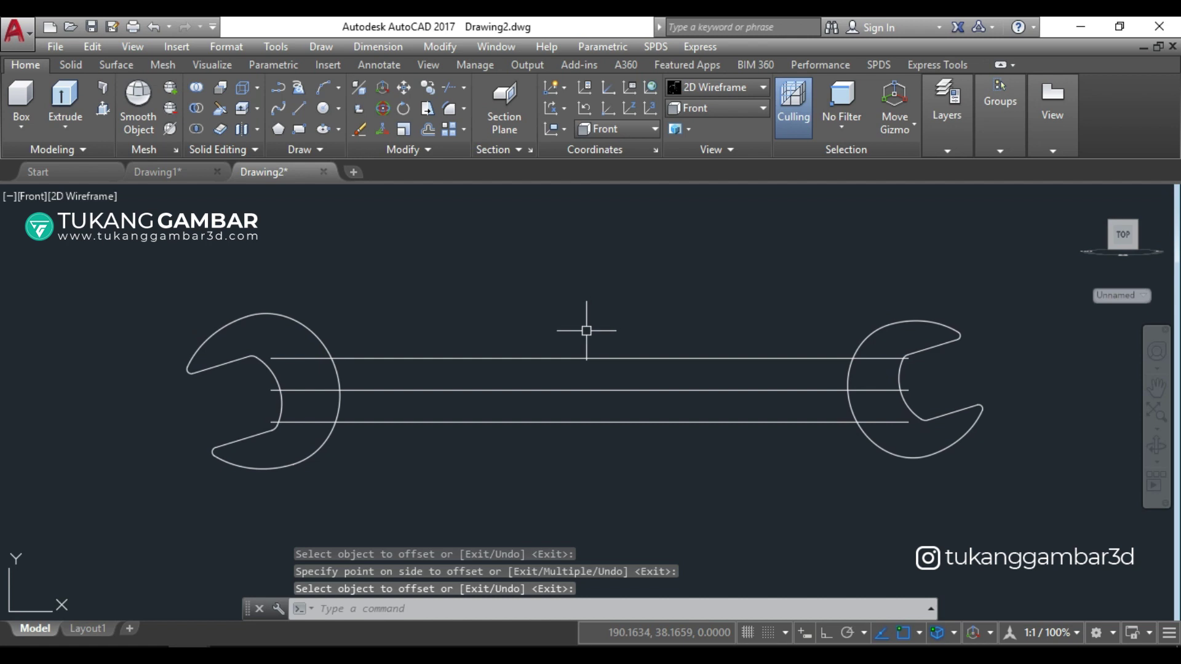
# Step: Copy the left and right heads' large arcs in place using zero displacement
pyautogui.click(317, 331)
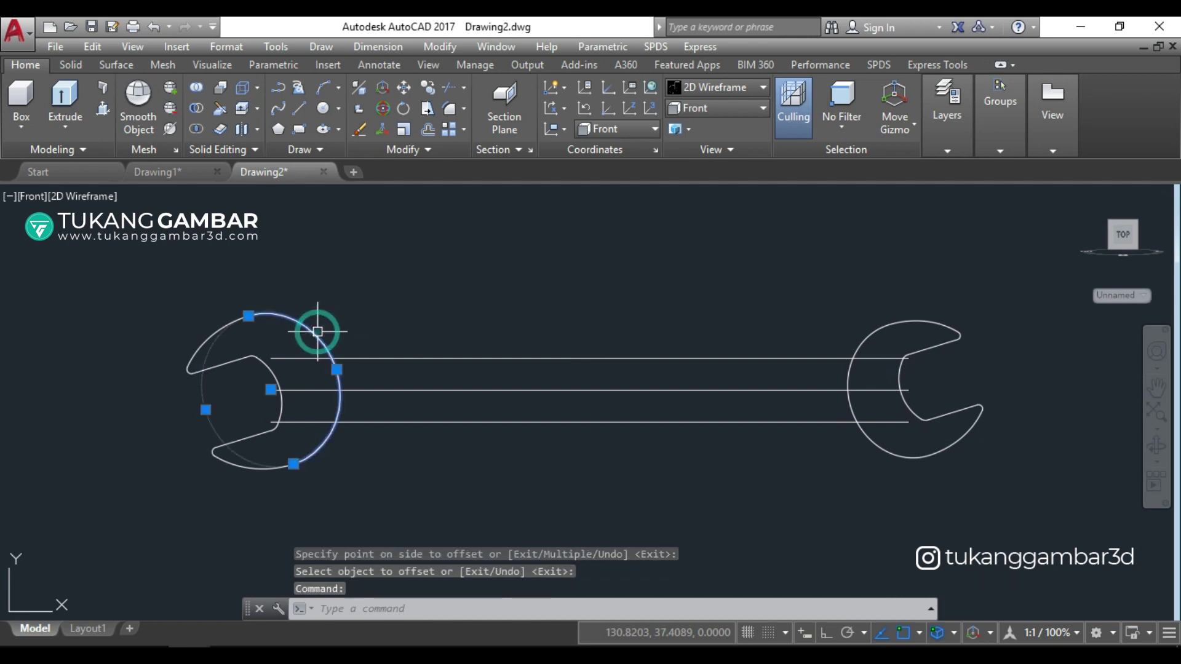
pyautogui.click(859, 338)
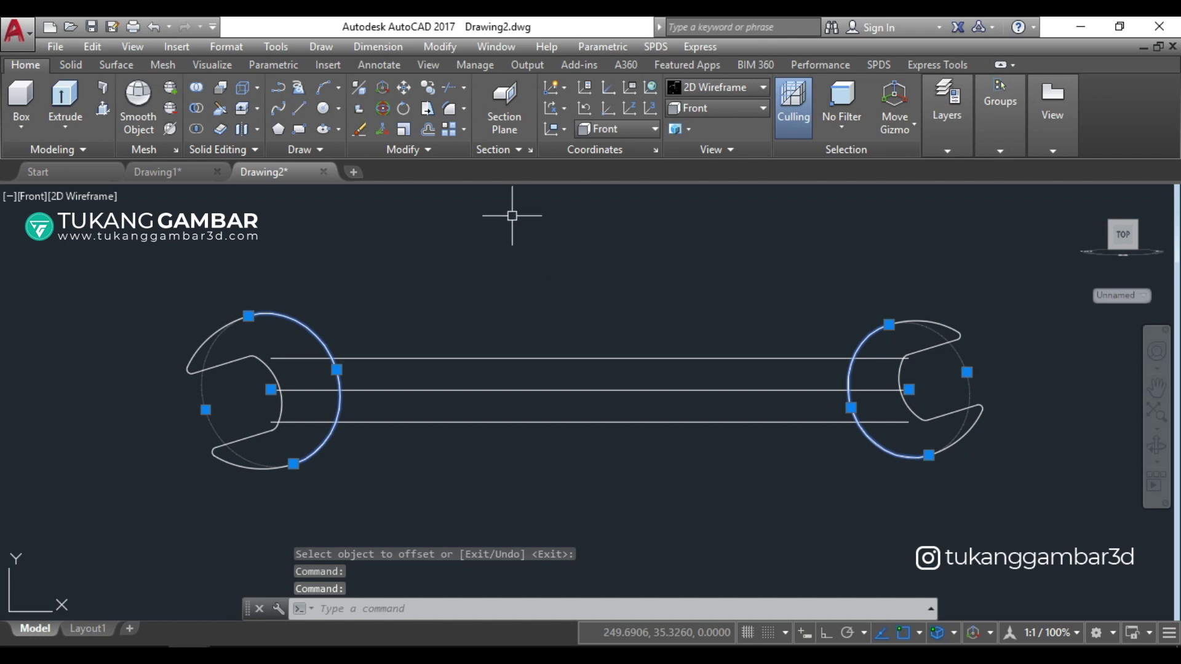
pyautogui.click(424, 89)
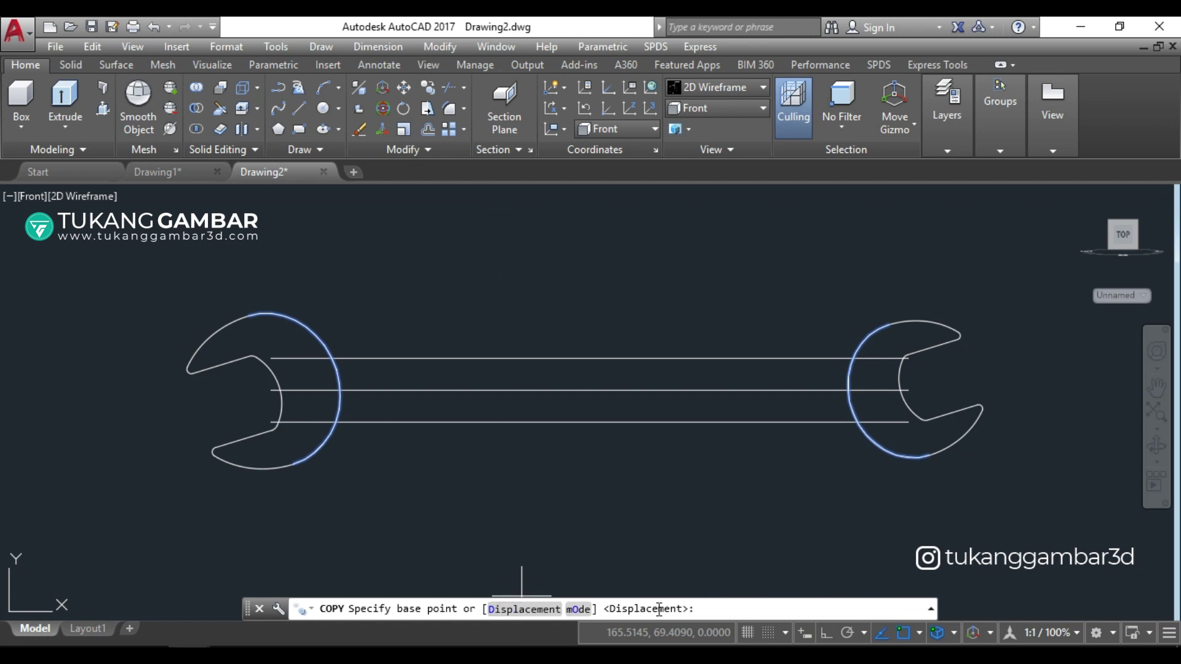
pyautogui.write('d')
pyautogui.press('Return')
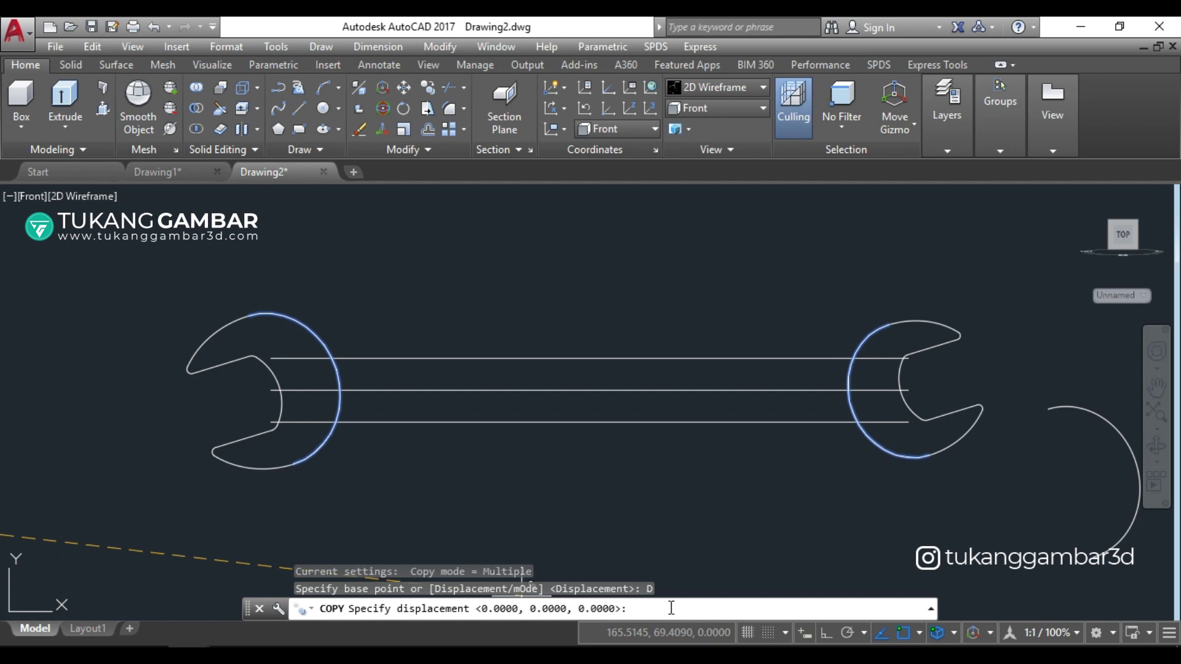
pyautogui.press('Return')
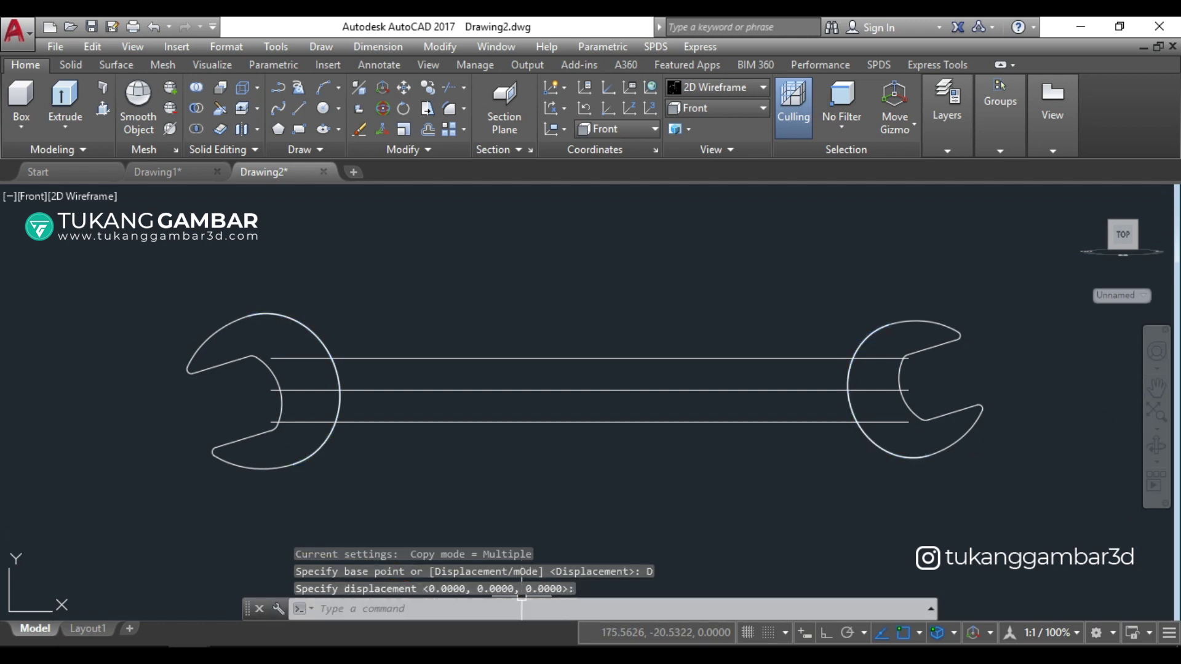
pyautogui.click(303, 324)
pyautogui.click(862, 342)
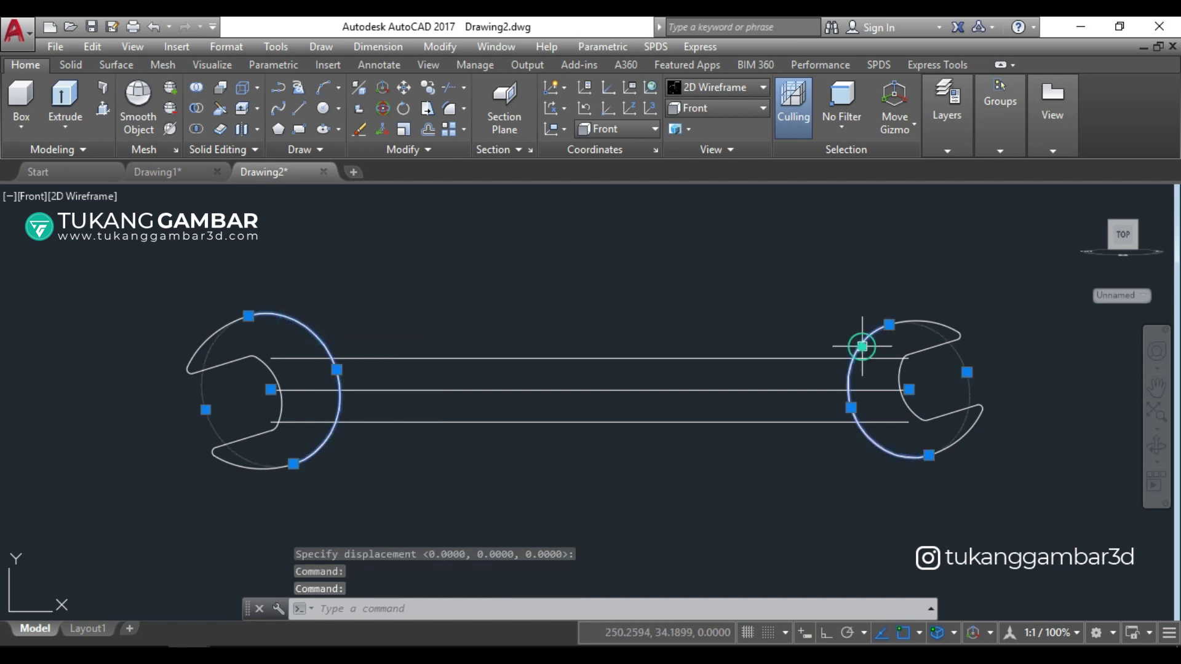
pyautogui.press('Escape')
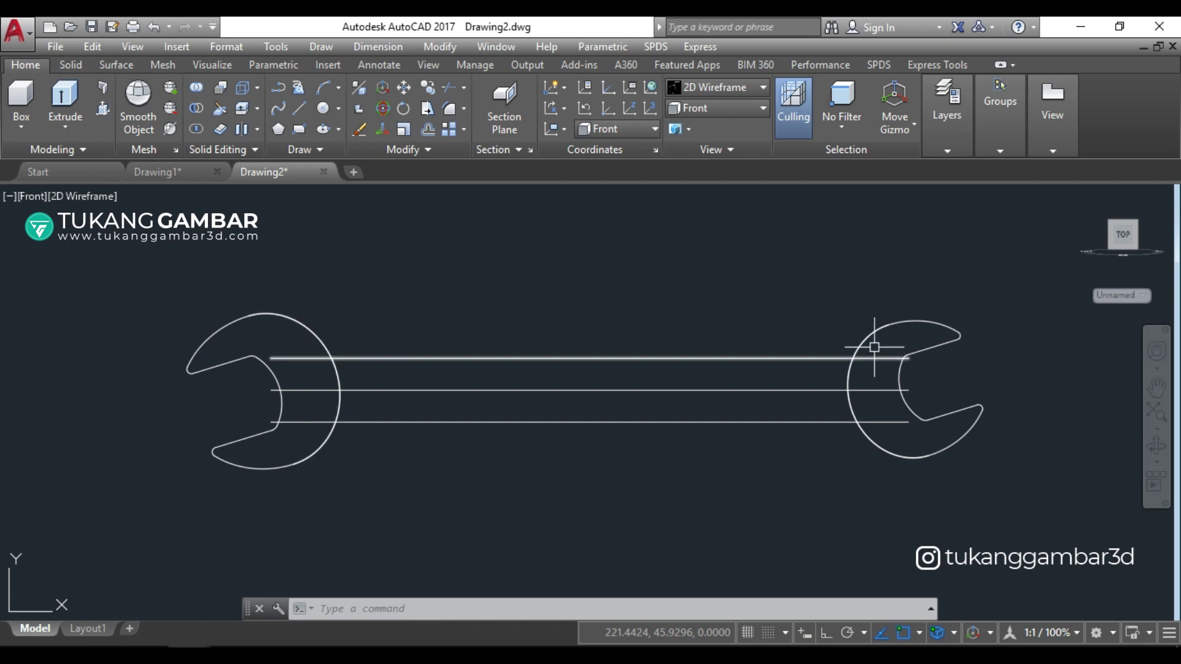
pyautogui.moveTo(758, 326); pyautogui.dragTo(779, 332, button='middle')
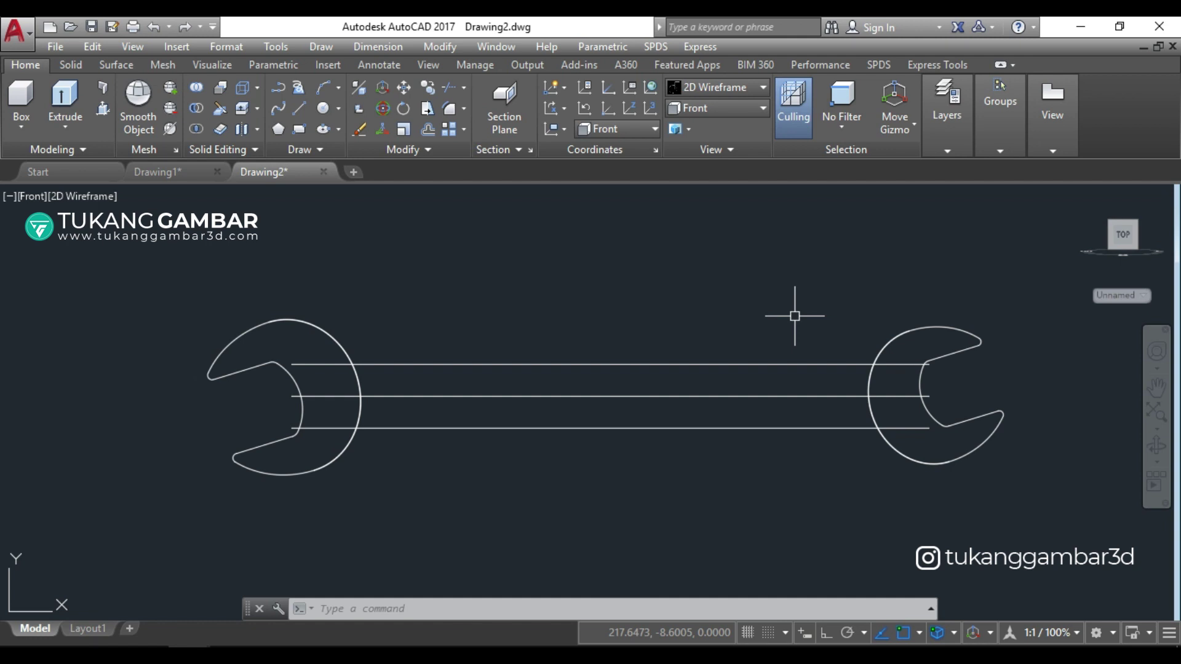
# Step: Set up FILLET with radius 30, multiple mode and No Trim
pyautogui.click(447, 111)
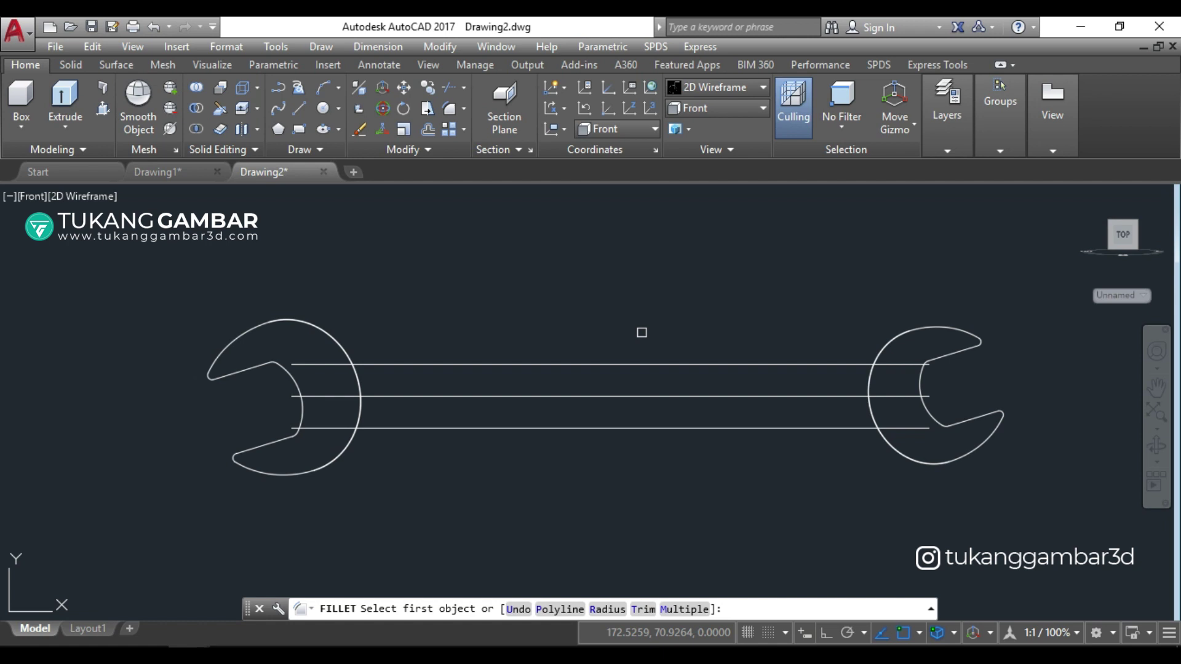
pyautogui.write('R')
pyautogui.press('Return')
pyautogui.write('30')
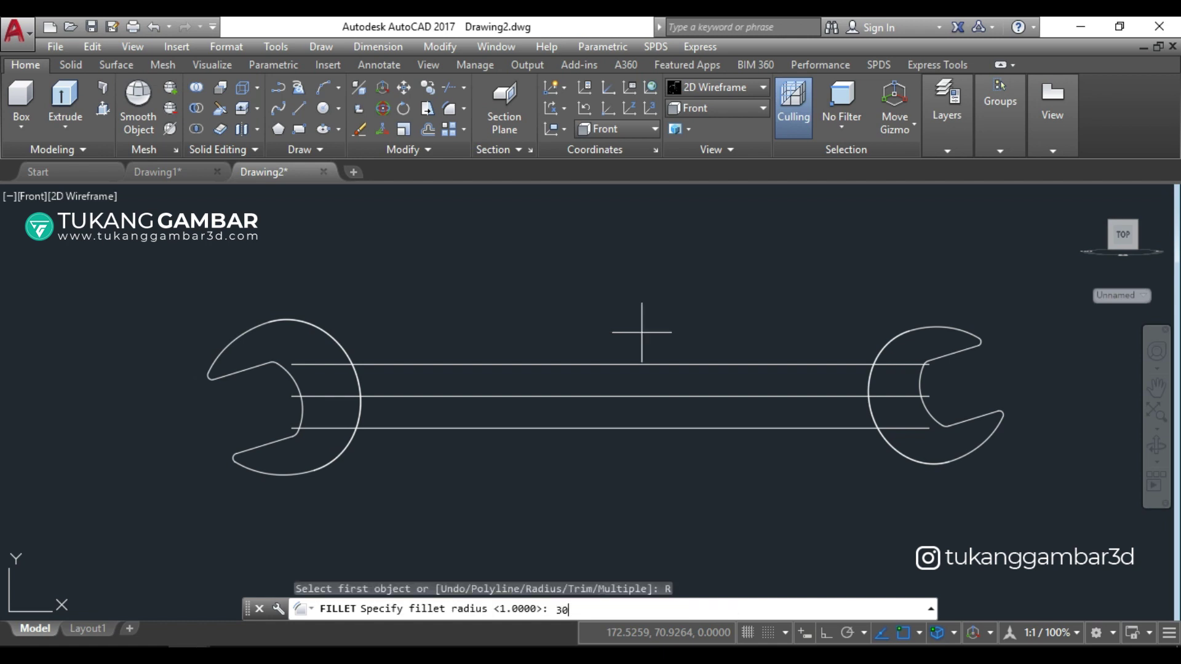
pyautogui.press('Return')
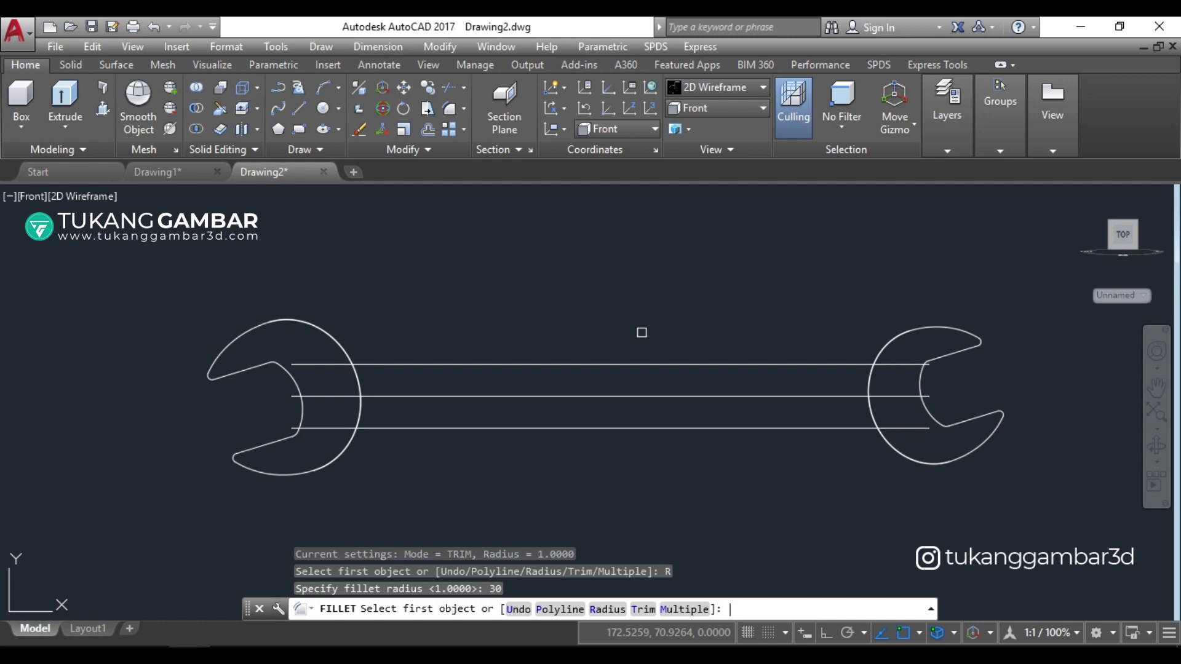
pyautogui.write('M')
pyautogui.press('Return')
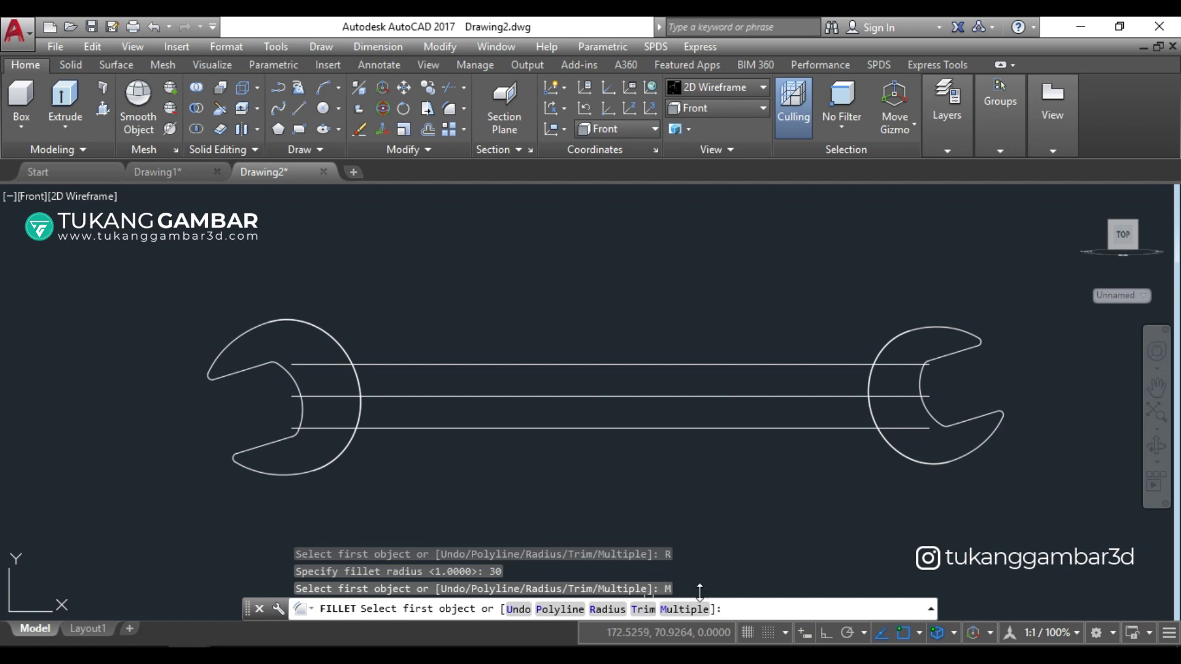
pyautogui.write('T')
pyautogui.press('Return')
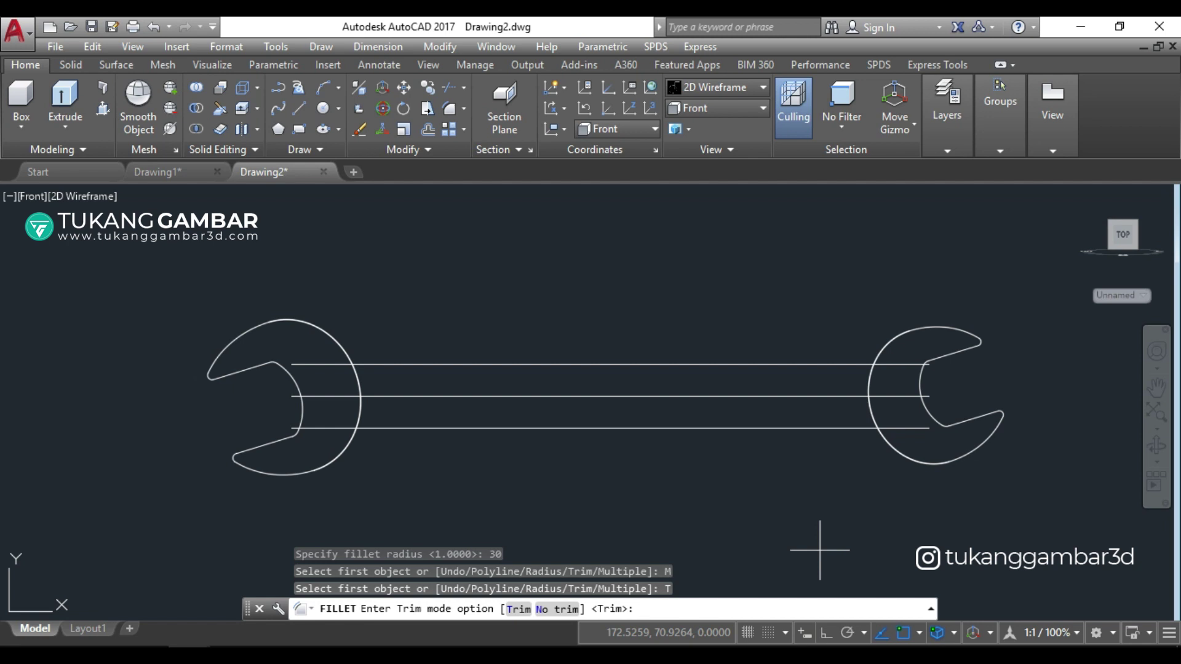
pyautogui.write('N')
pyautogui.press('Return')
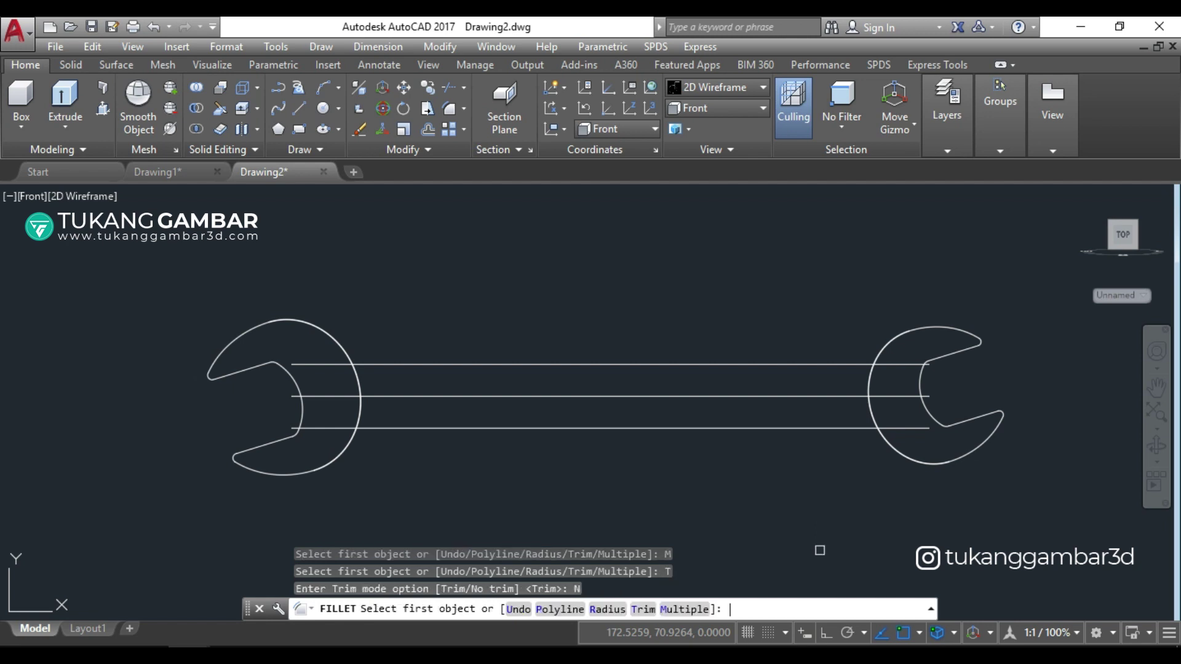
# Step: Fillet the top and bottom handle lines into both head arcs, then switch Trim mode on
pyautogui.click(391, 365)
pyautogui.click(338, 350)
pyautogui.click(369, 428)
pyautogui.click(352, 434)
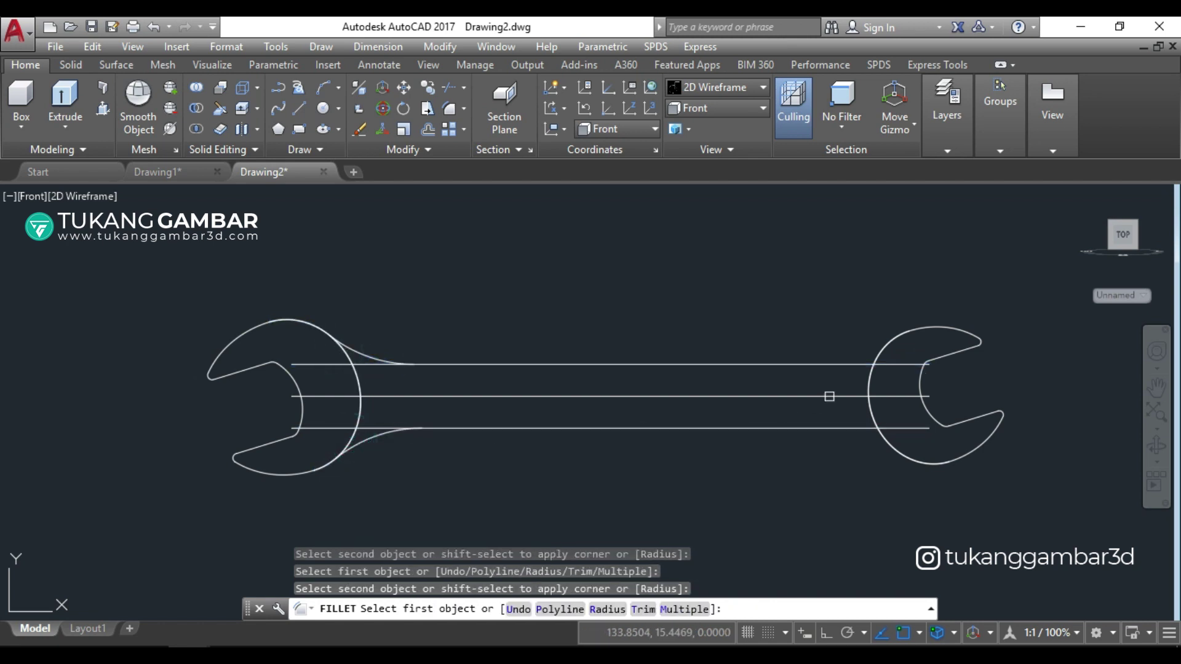
pyautogui.click(846, 361)
pyautogui.click(877, 357)
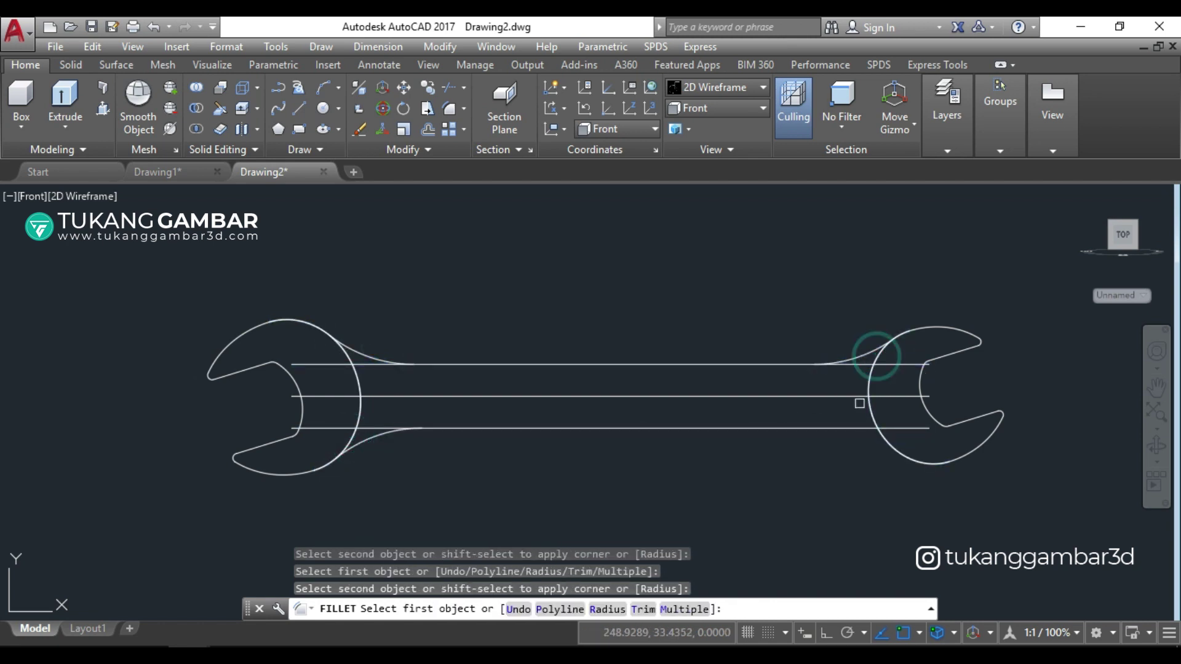
pyautogui.click(856, 428)
pyautogui.click(883, 440)
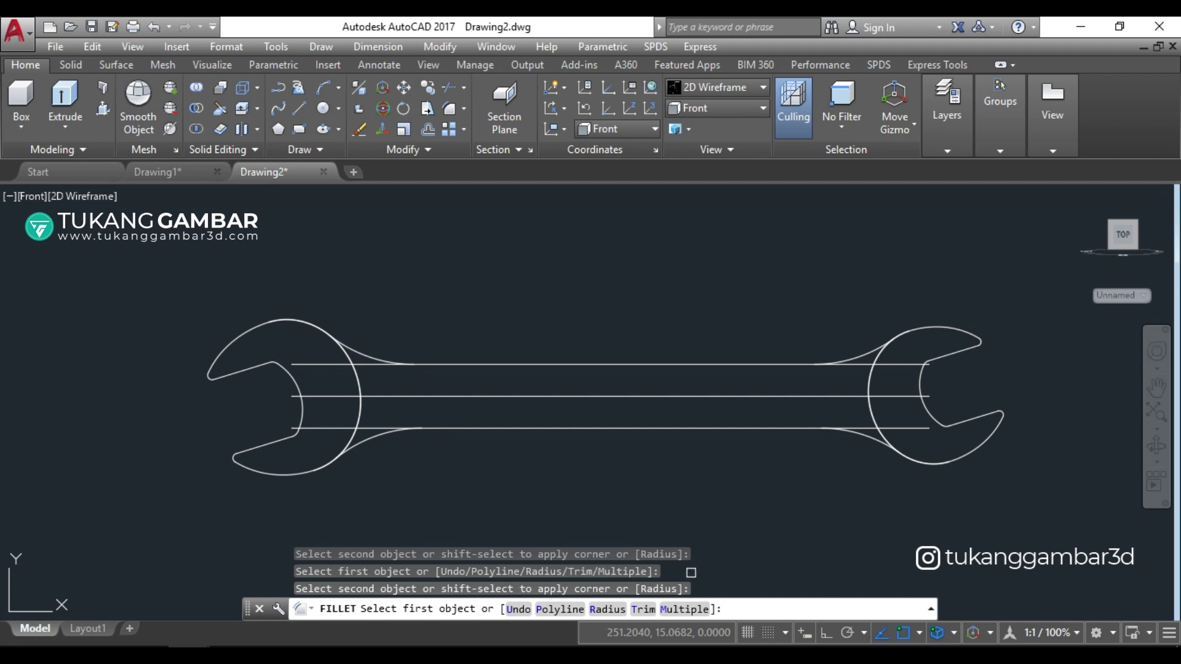
pyautogui.click(642, 609)
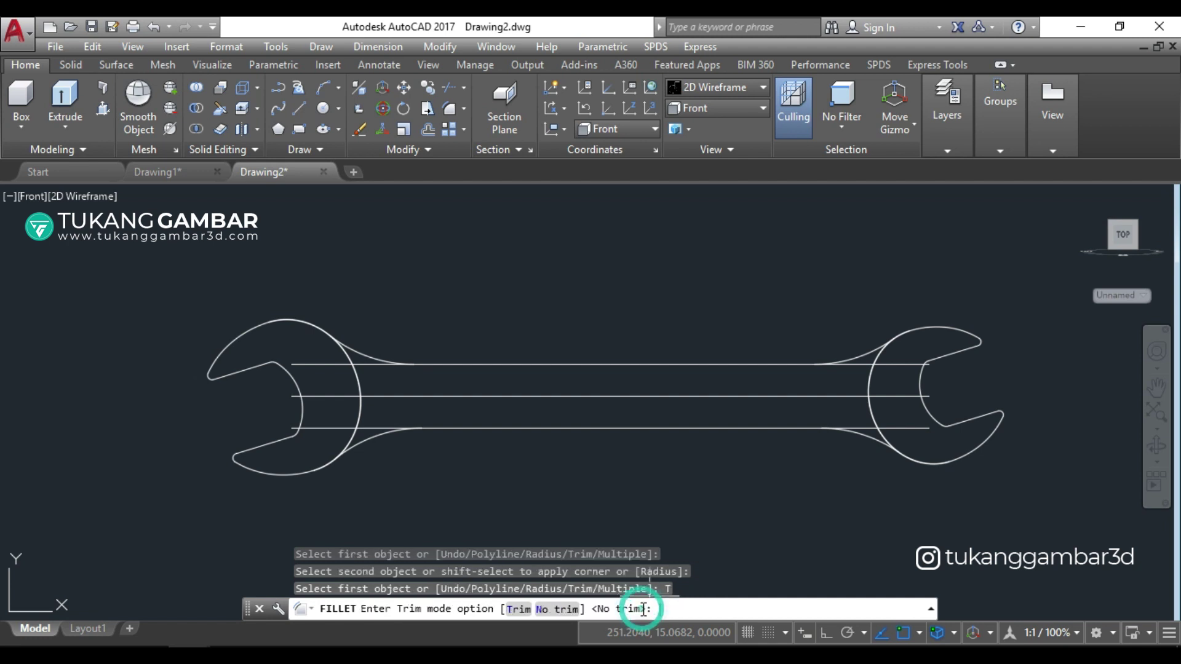
pyautogui.click(514, 610)
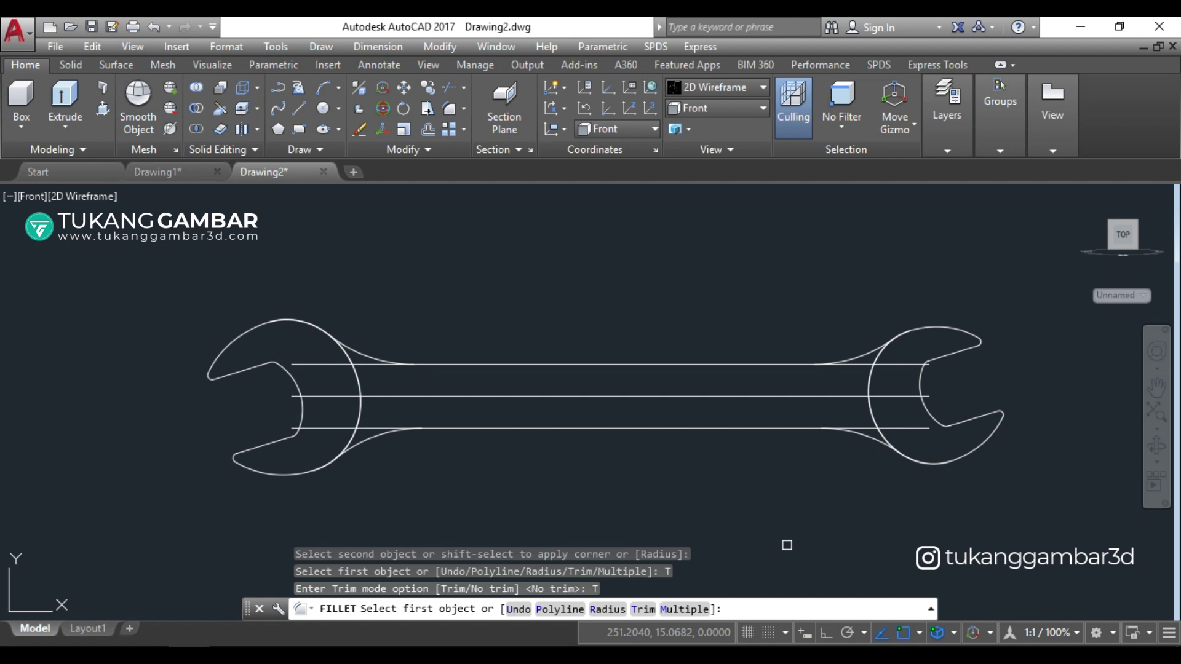
pyautogui.press('Return')
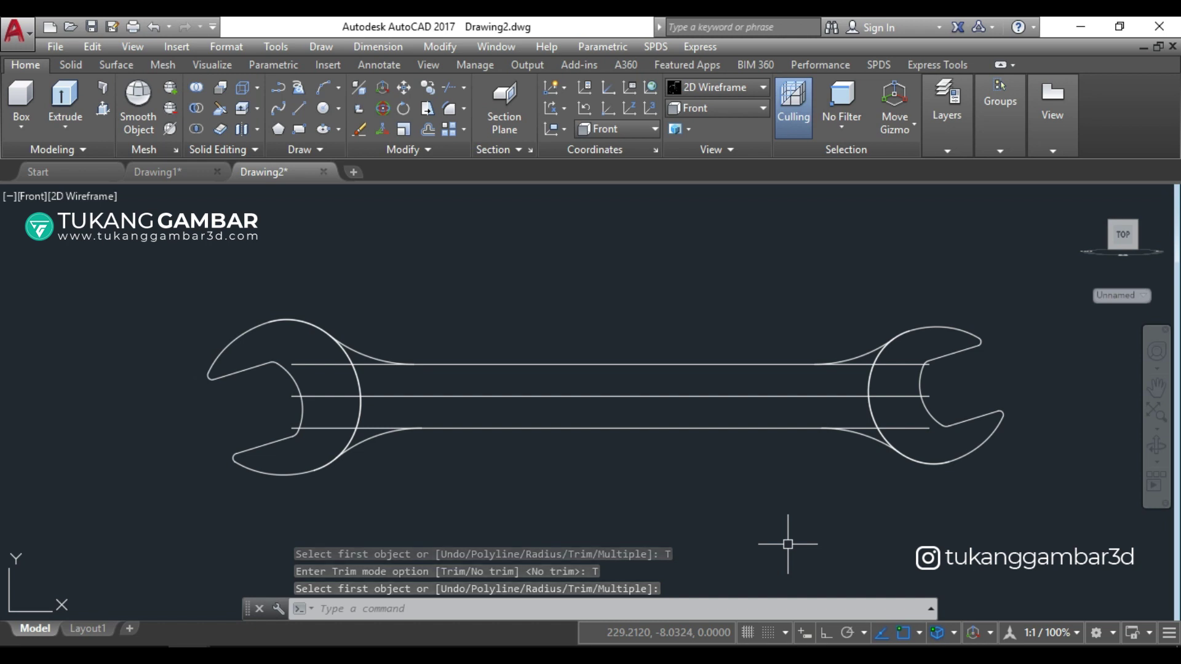
# Step: Start TRIM using the four fillet arcs as cutting edges
pyautogui.write('TR')
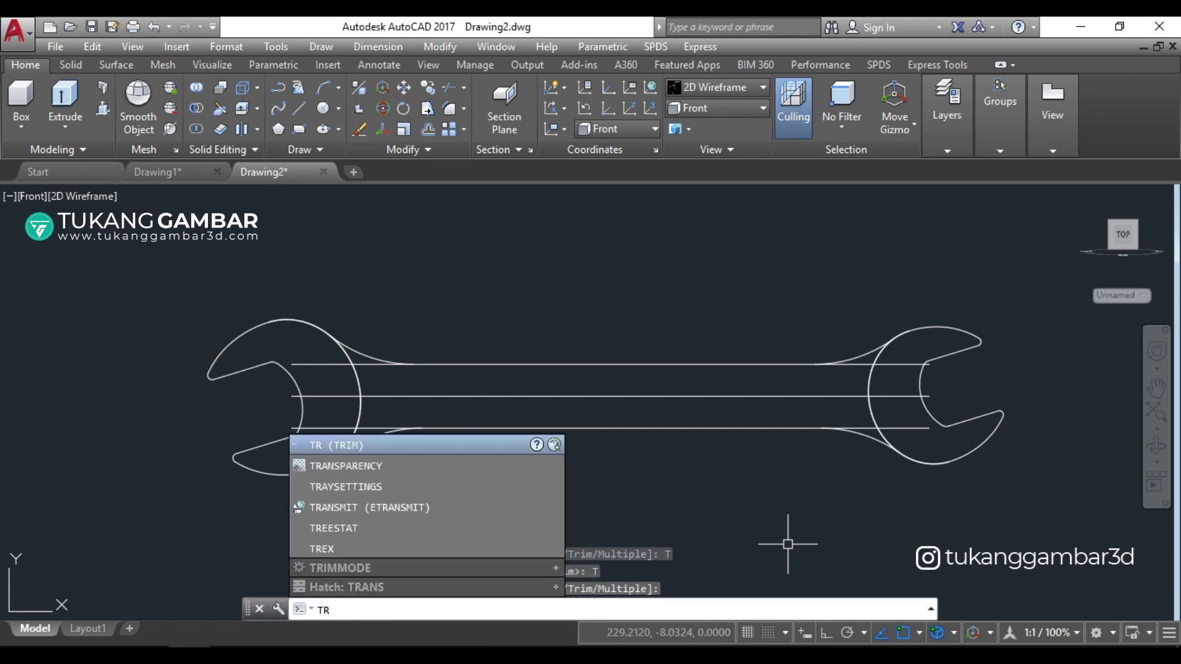
pyautogui.press('Return')
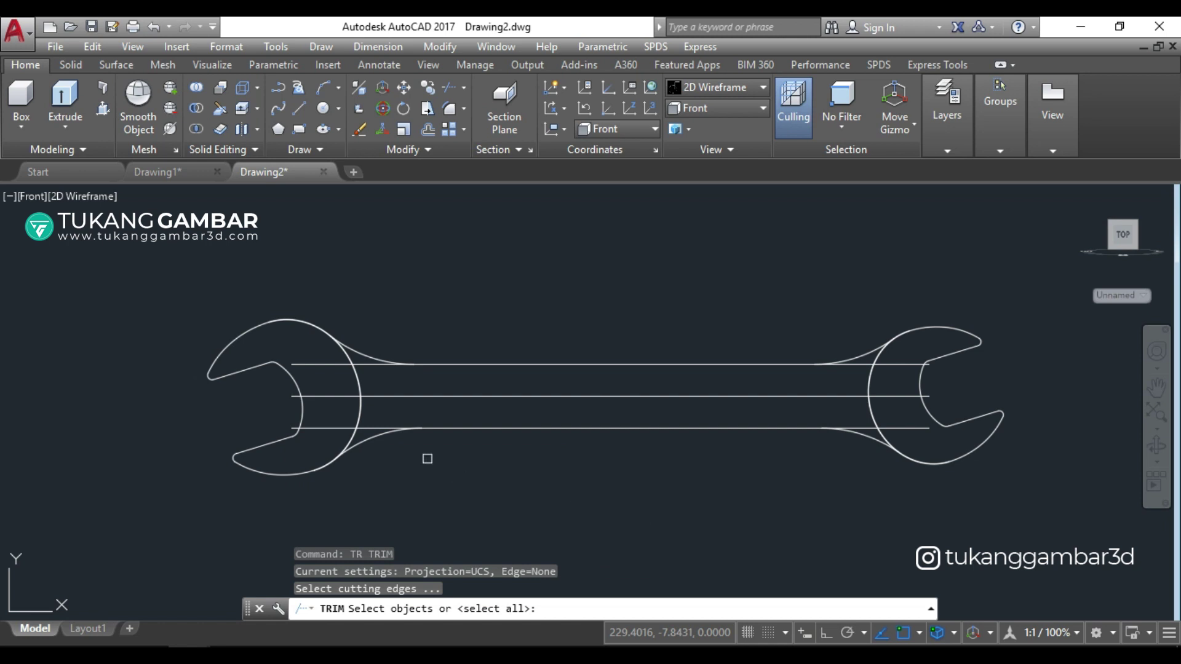
pyautogui.click(378, 443)
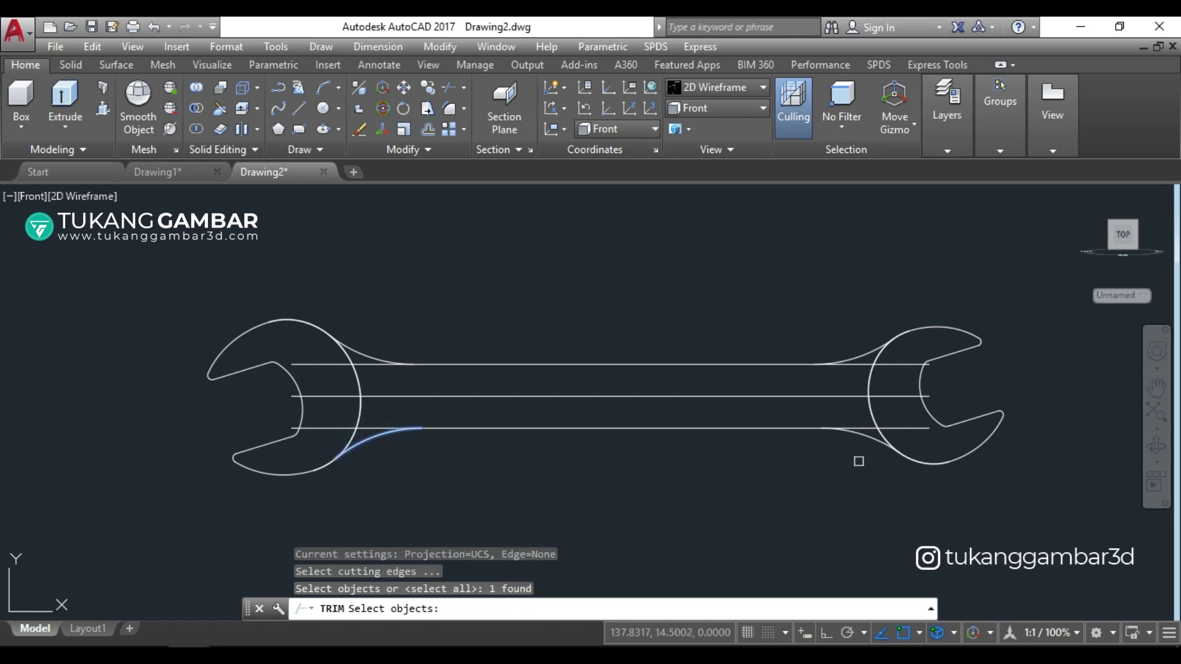
pyautogui.click(874, 443)
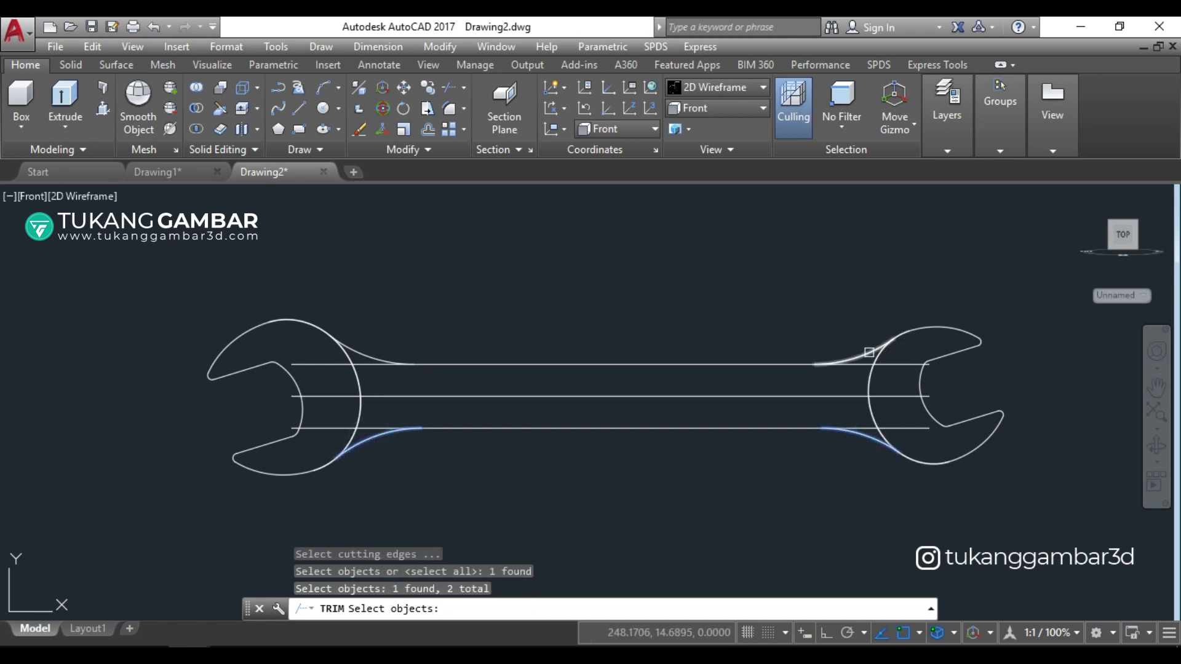
pyautogui.click(870, 352)
pyautogui.click(362, 351)
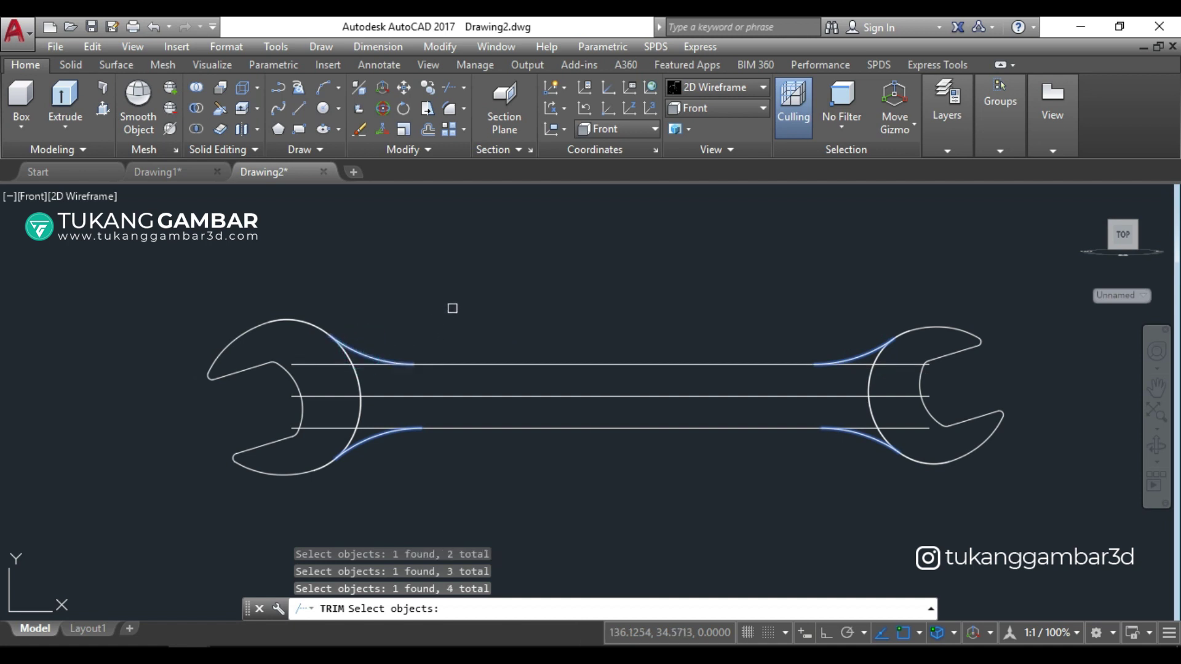
pyautogui.press('Return')
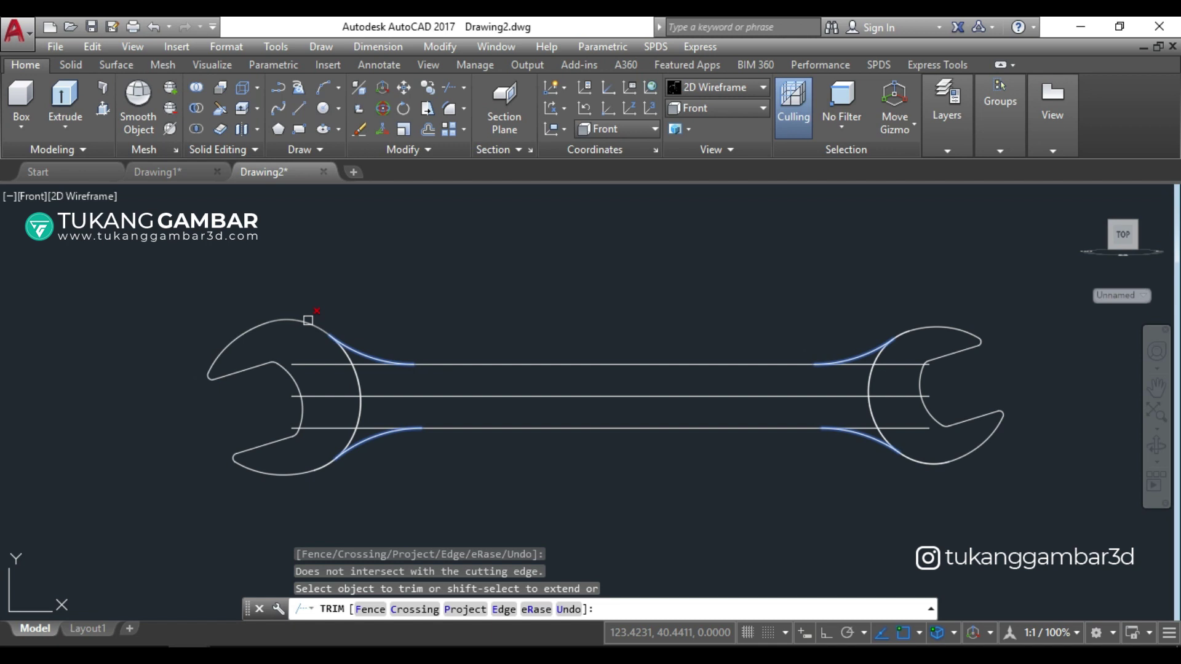
# Step: Trim away the leftover jaw-circle arcs and handle-line ends on both heads
pyautogui.click(307, 320)
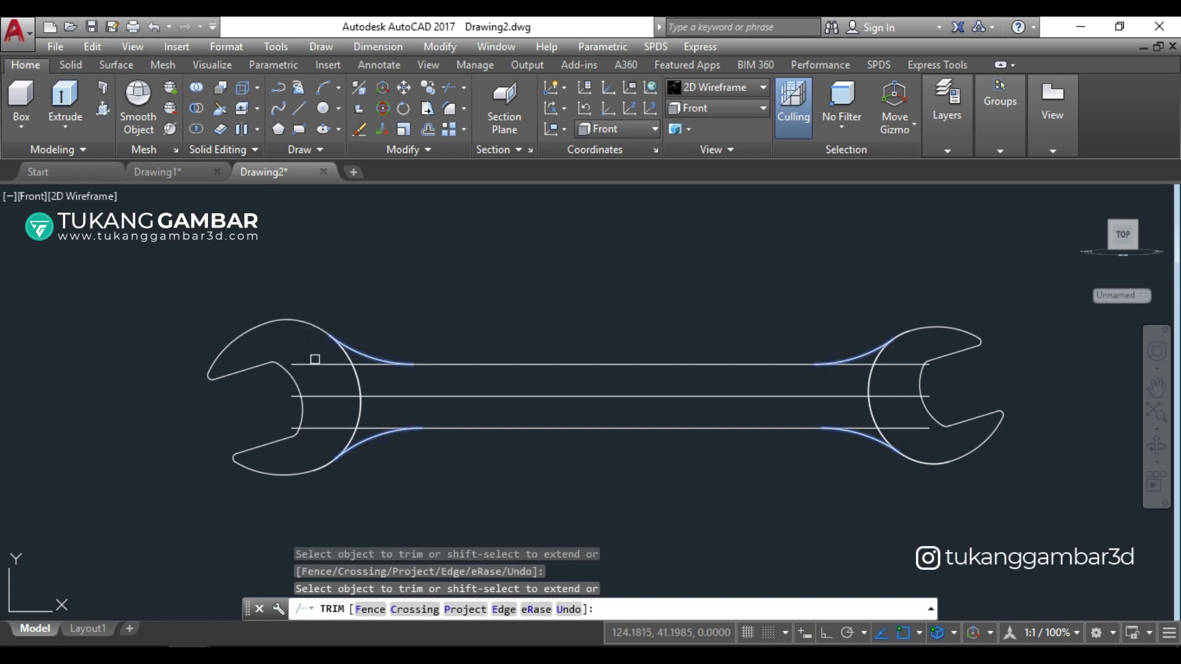
pyautogui.click(315, 363)
pyautogui.click(320, 426)
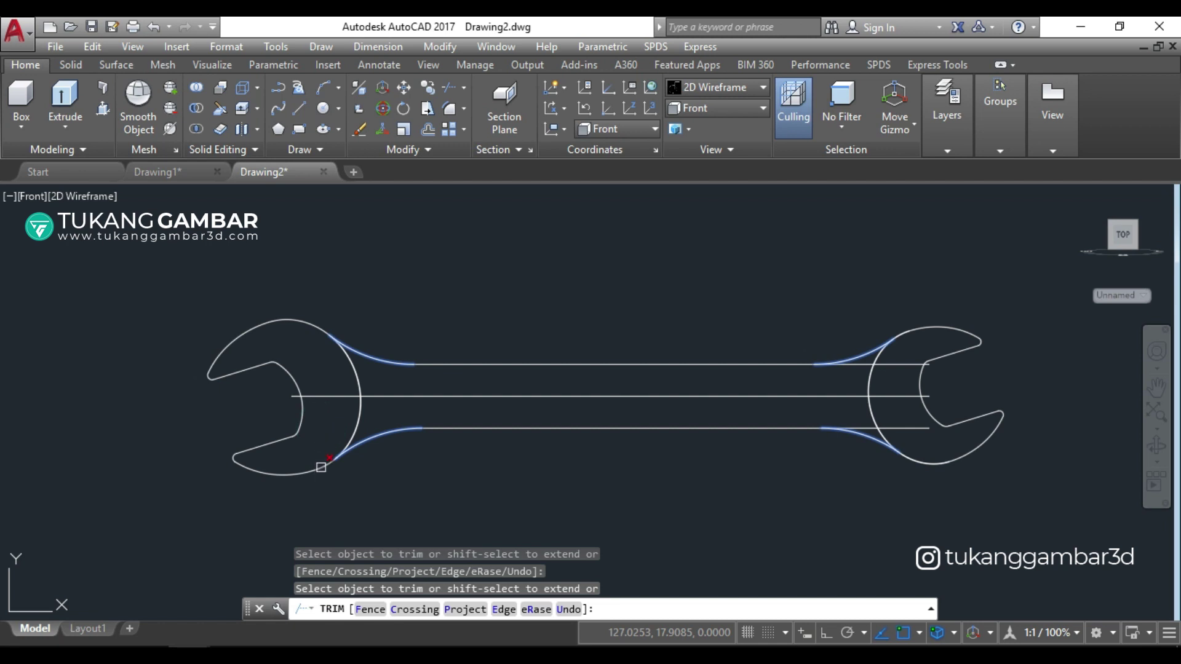
pyautogui.click(319, 468)
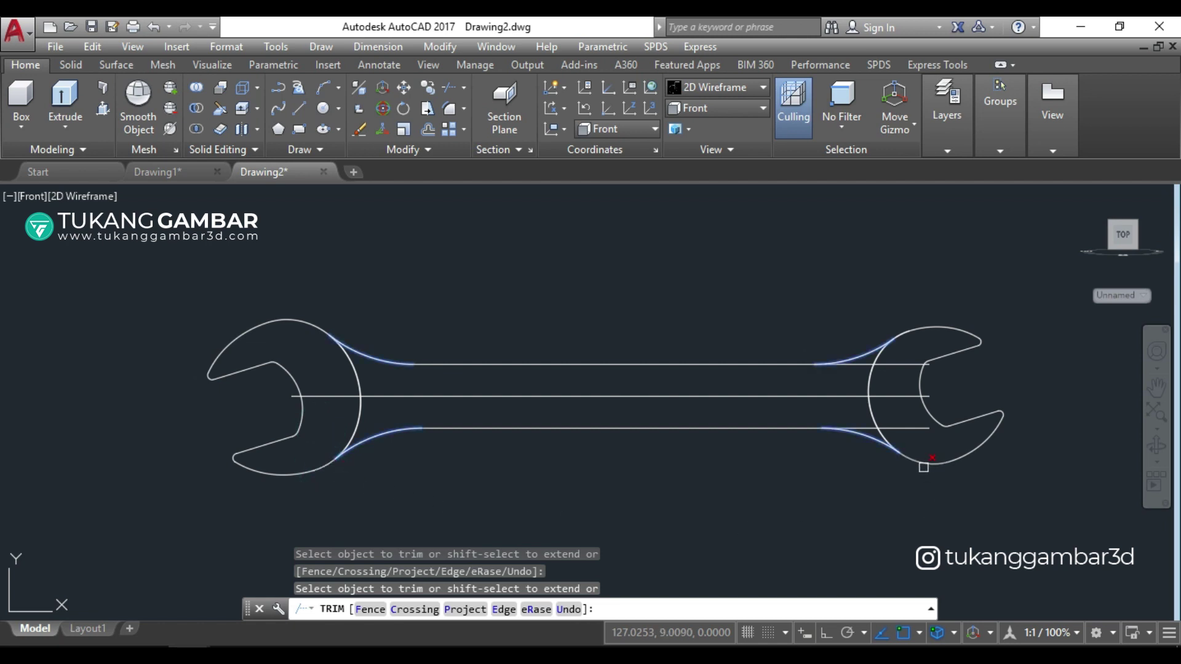
pyautogui.click(923, 464)
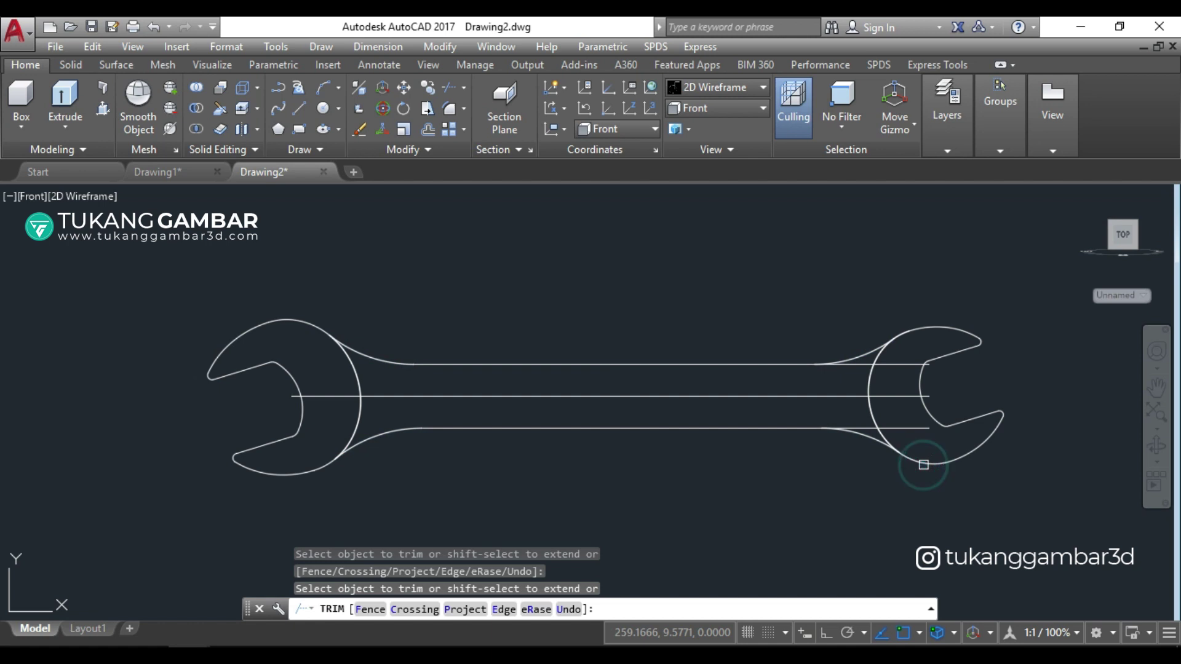
pyautogui.click(911, 425)
pyautogui.click(892, 364)
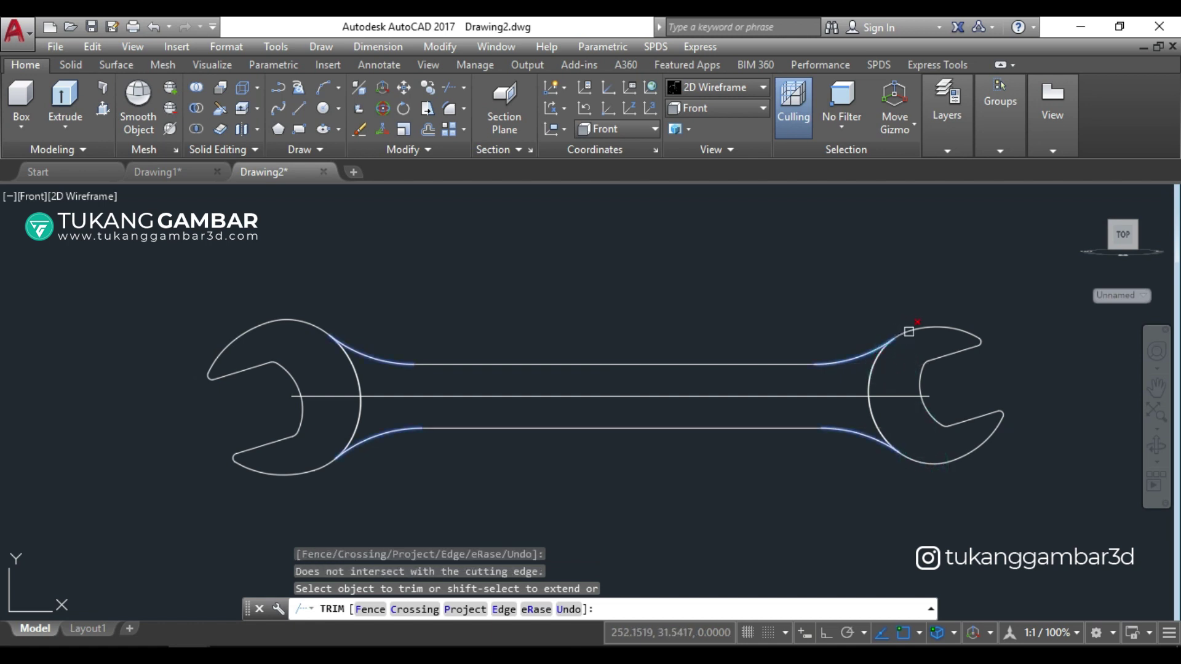
pyautogui.click(909, 332)
pyautogui.rightClick(794, 281)
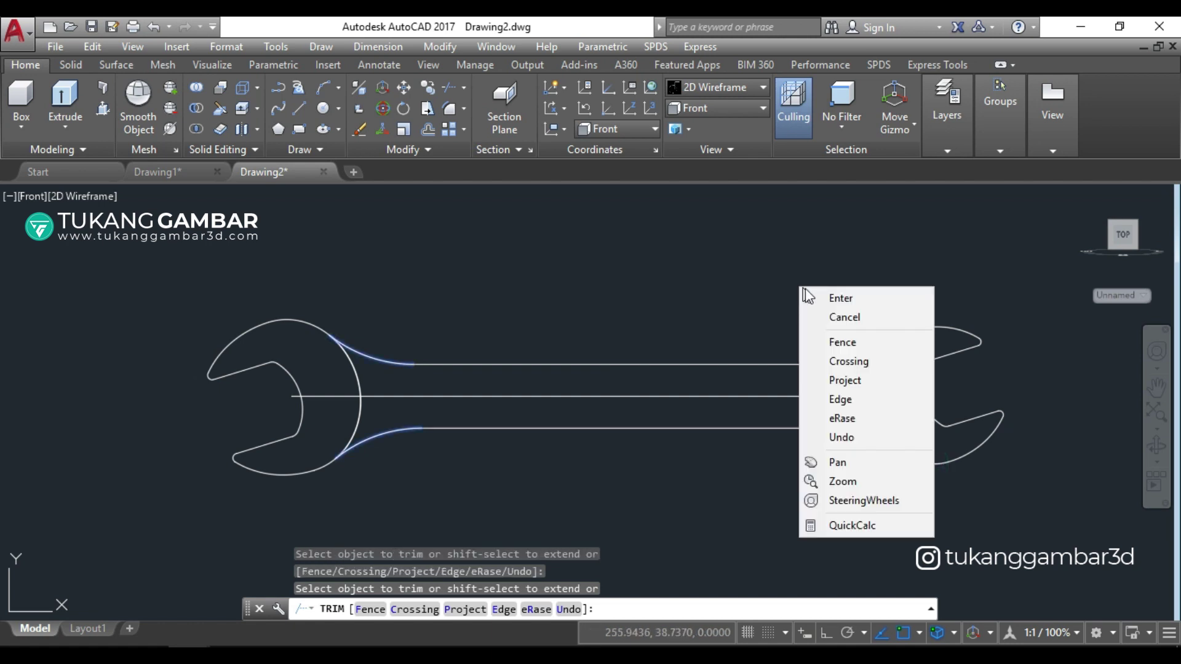
pyautogui.click(818, 295)
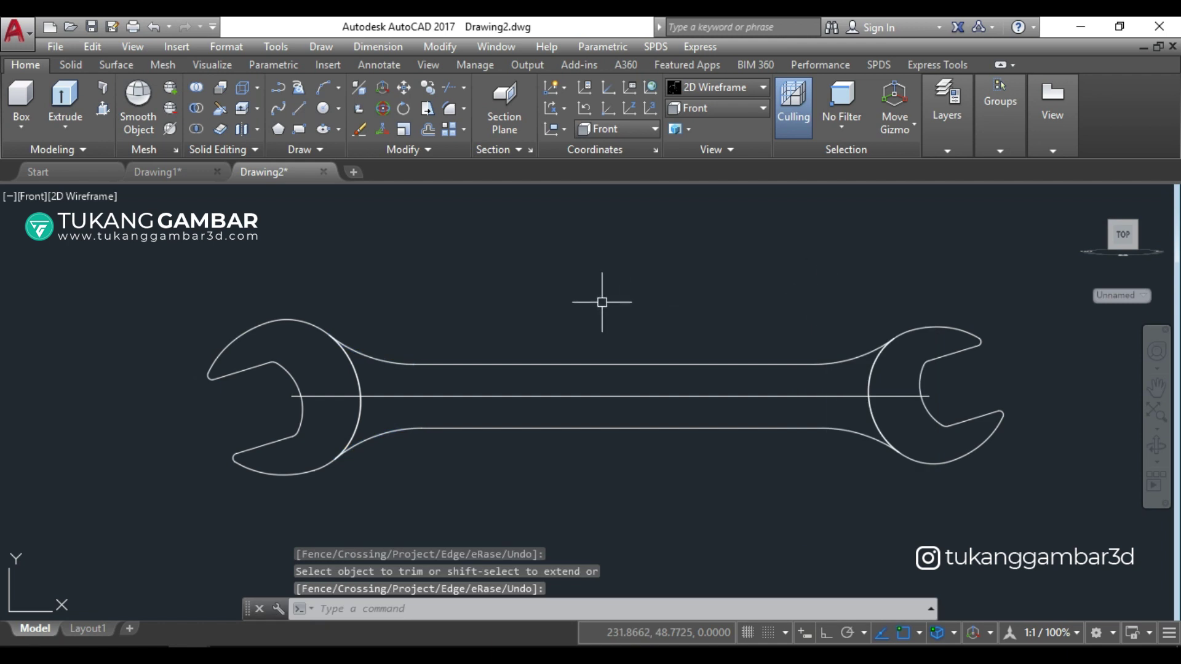
pyautogui.moveTo(630, 311); pyautogui.dragTo(596, 297, button='middle')
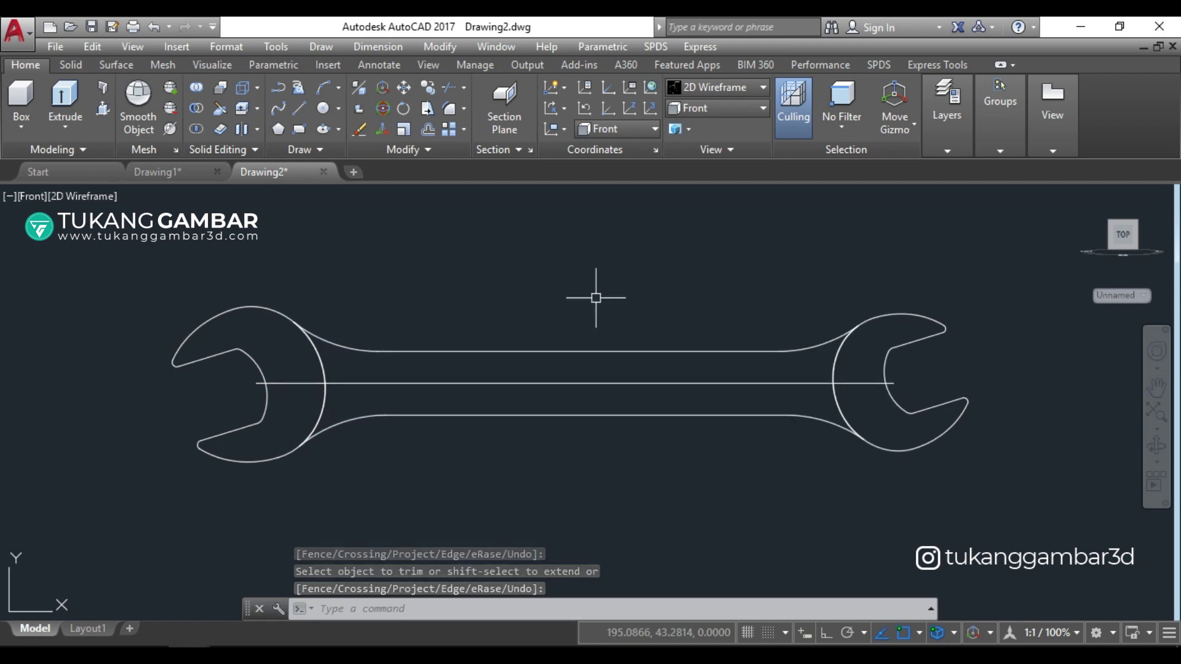
pyautogui.click(321, 111)
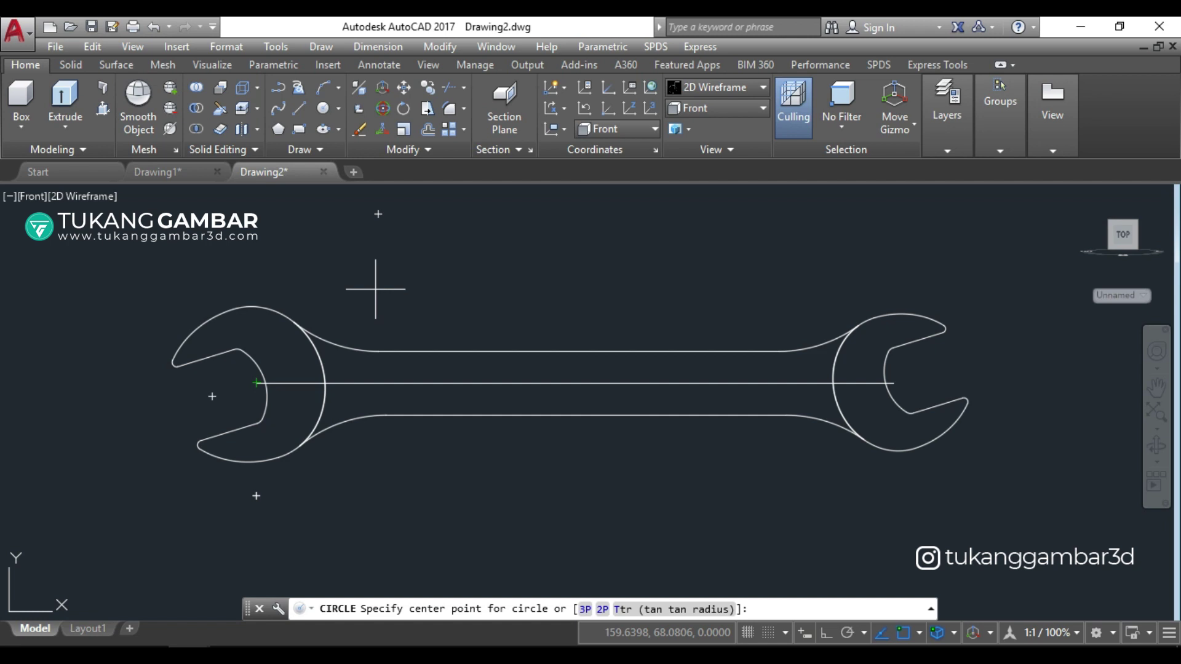
# Step: Draw a radius-4 circle 30 units right of the centre line's left end
pyautogui.keyDown('shift'); pyautogui.rightClick(375, 292); pyautogui.keyUp('shift')
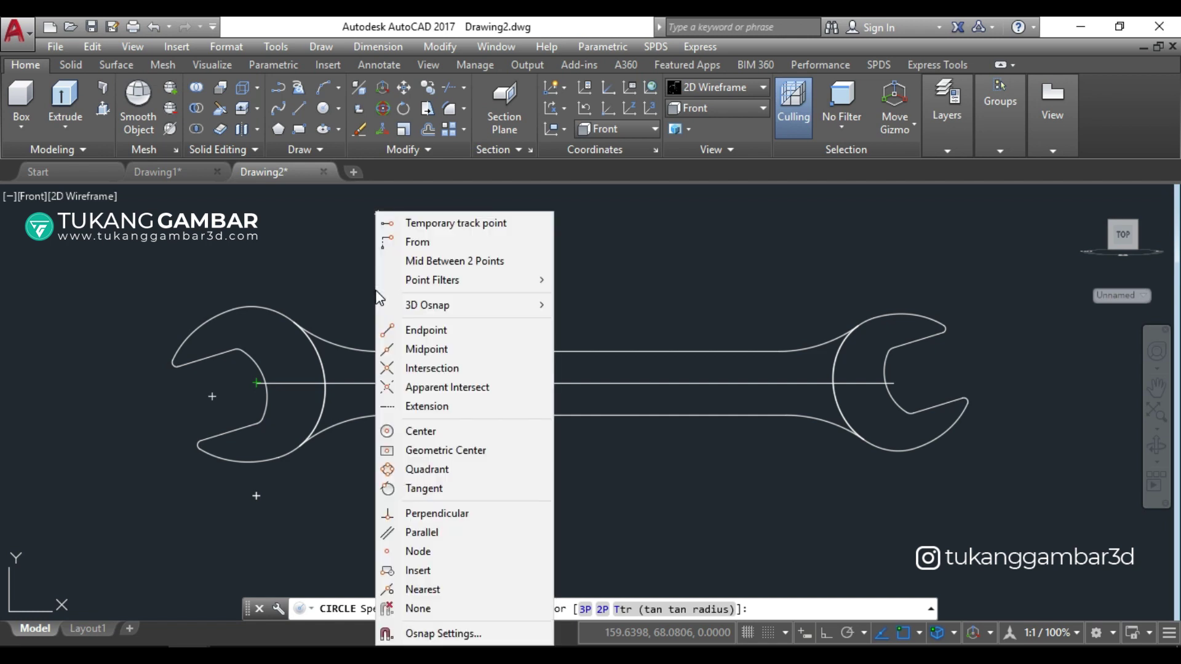
pyautogui.click(428, 246)
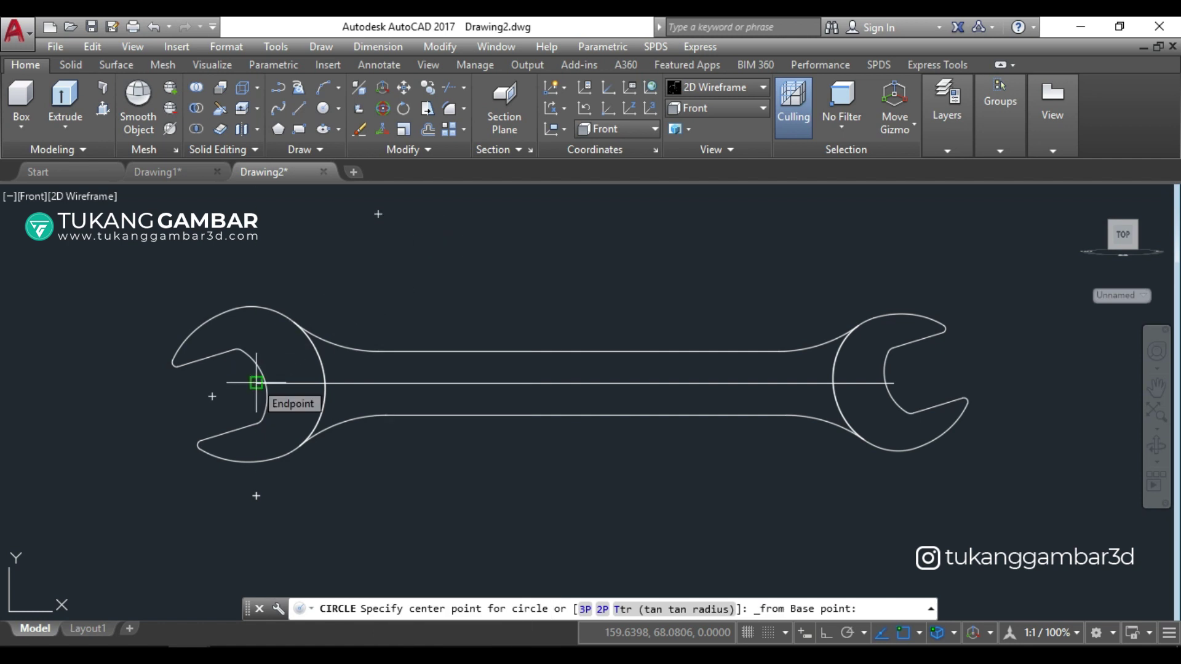
pyautogui.click(256, 382)
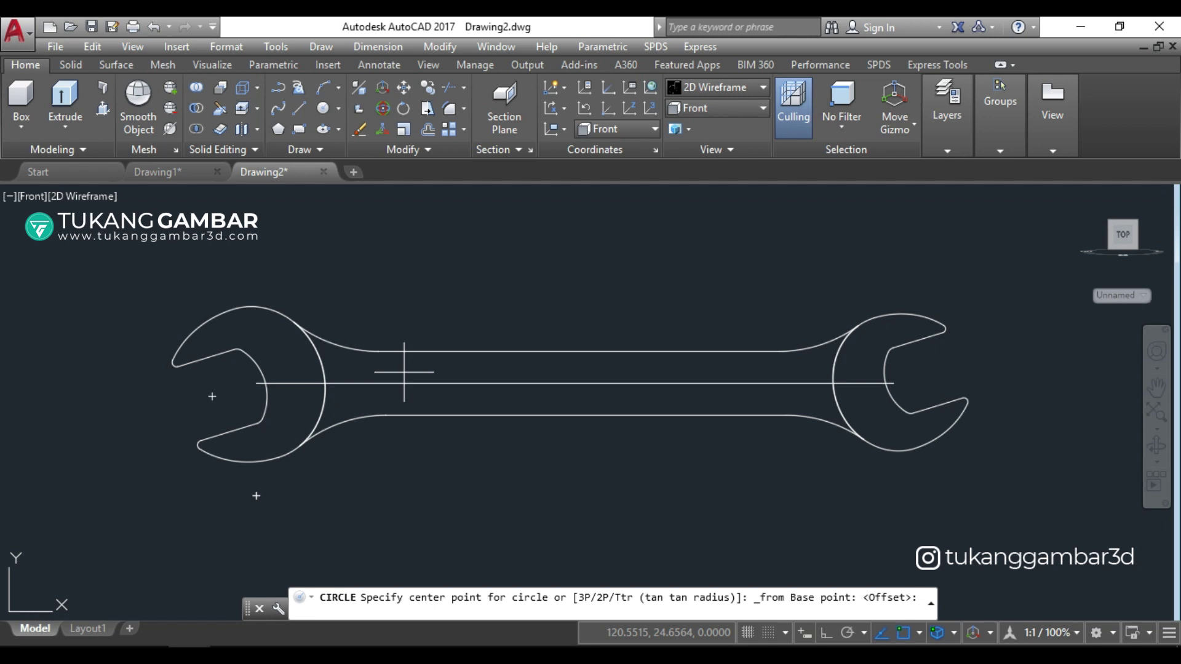
pyautogui.press('F8')
pyautogui.write('@30,0')
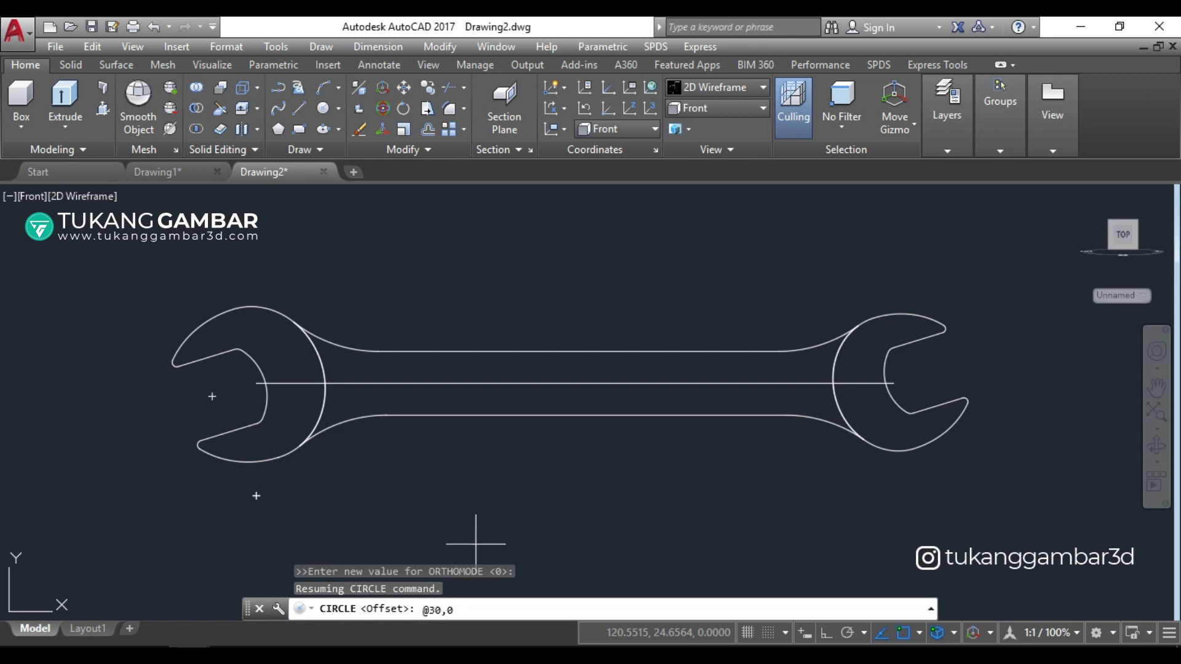
pyautogui.press('Return')
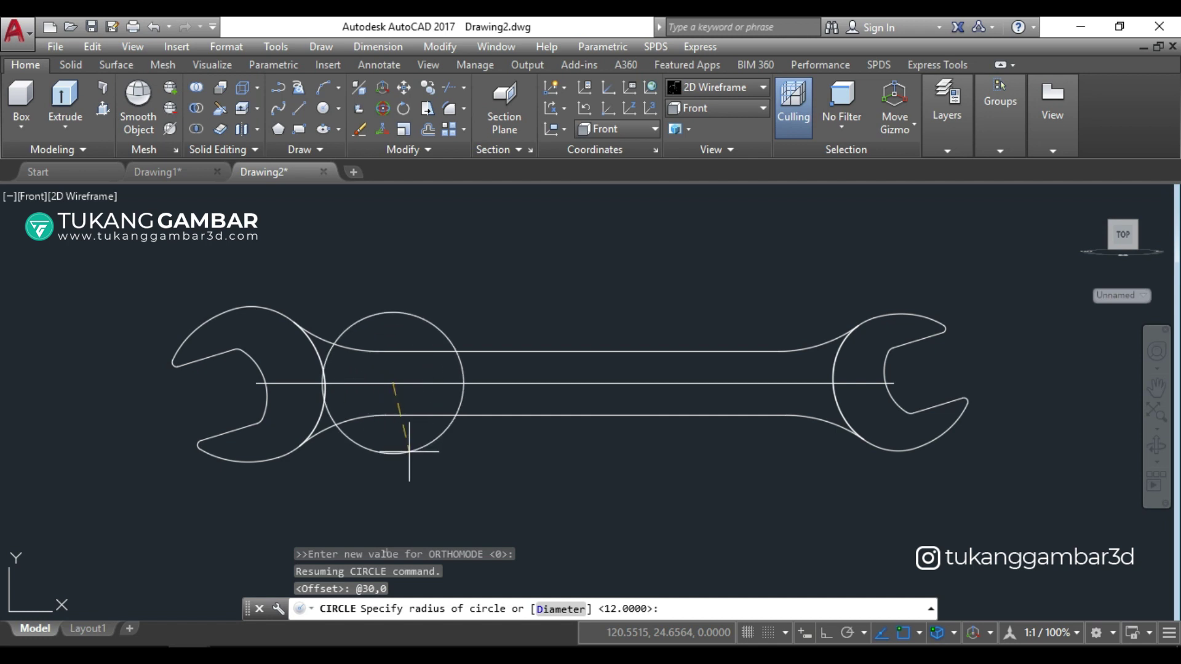
pyautogui.write('4')
pyautogui.press('Return')
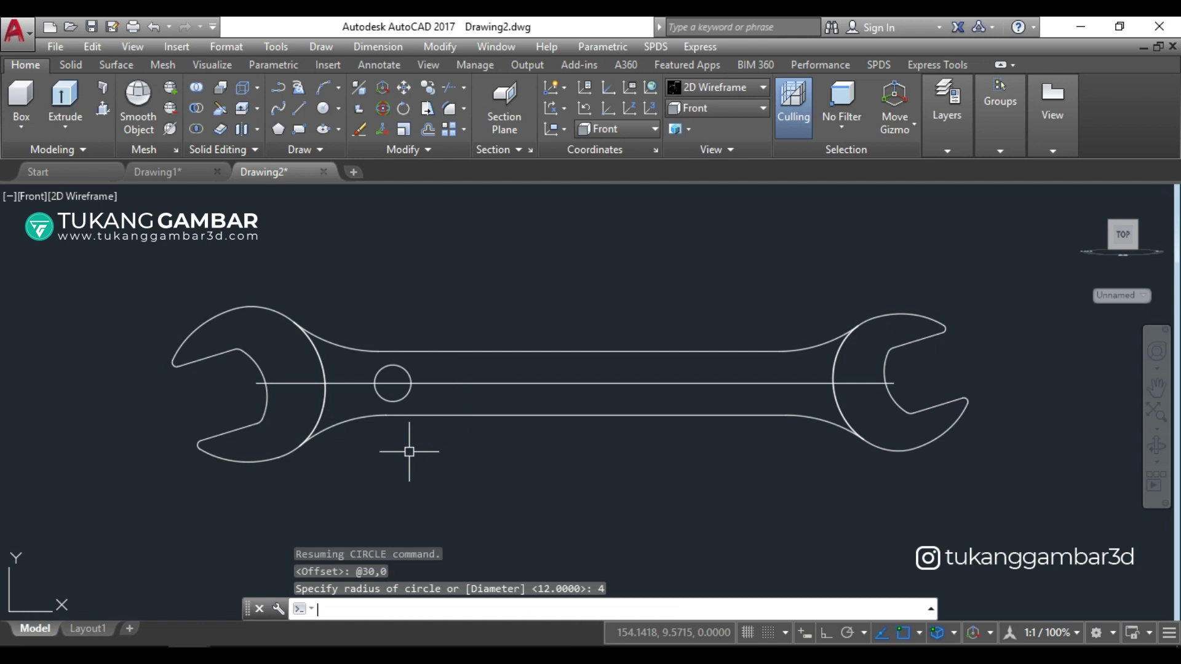
pyautogui.press('Return')
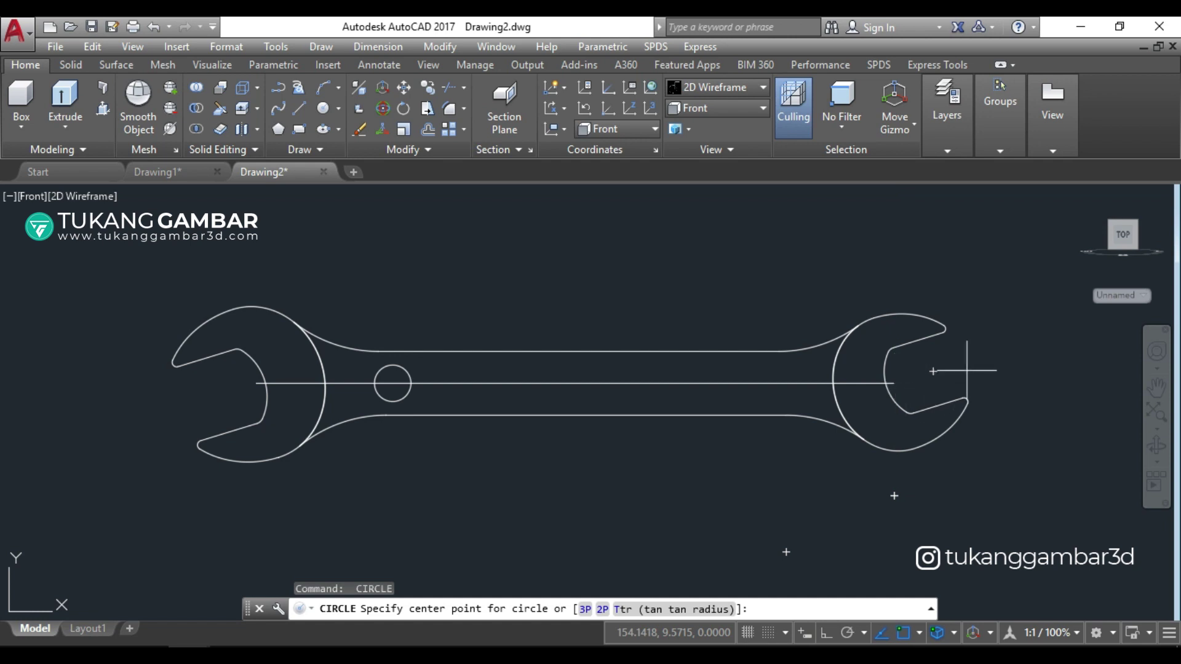
# Step: Draw a second radius-4 circle 30 units left of the centre line's right end
pyautogui.keyDown('shift'); pyautogui.rightClick(966, 370); pyautogui.keyUp('shift')
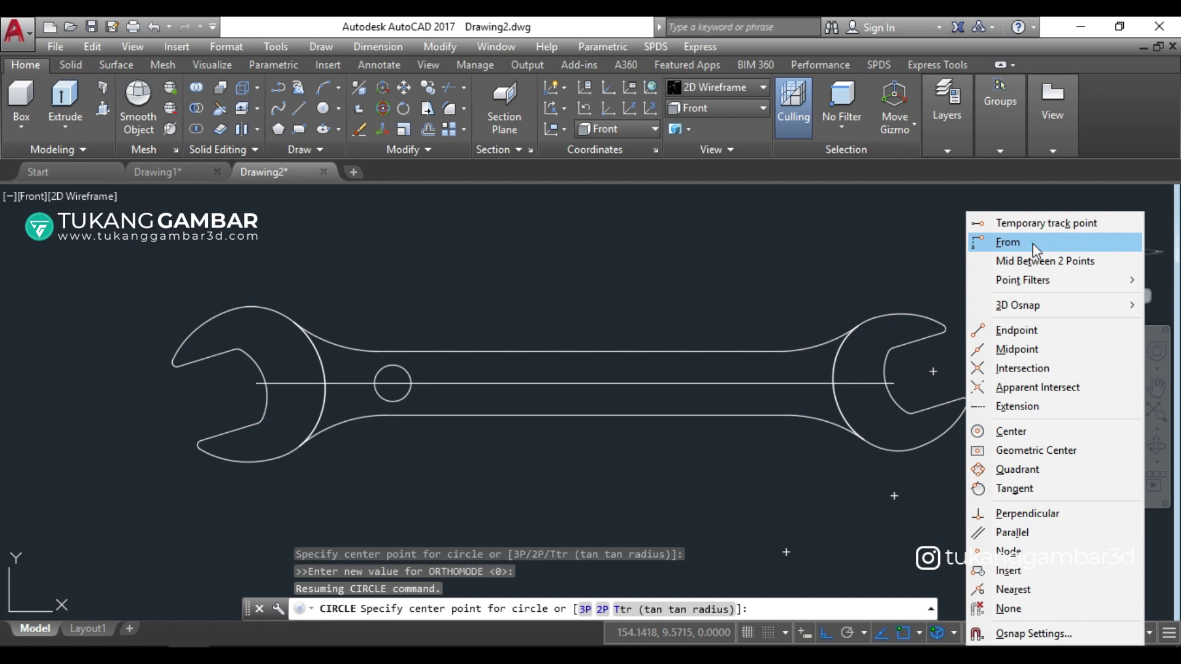
pyautogui.click(1033, 248)
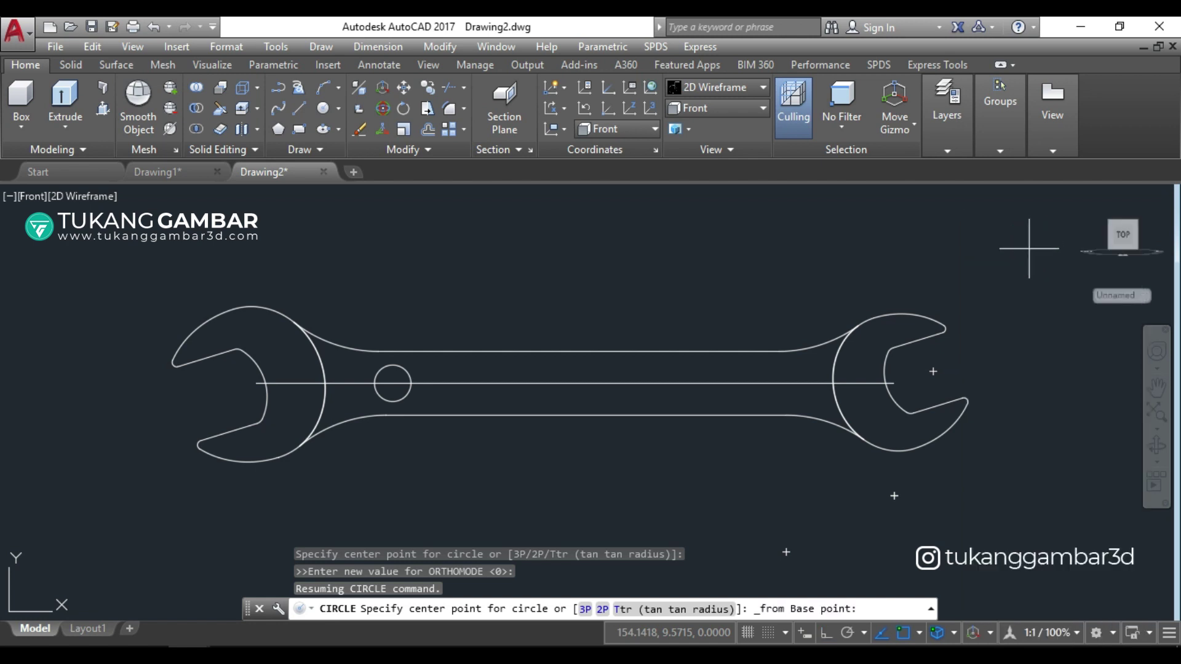
pyautogui.click(894, 382)
pyautogui.write('@-3')
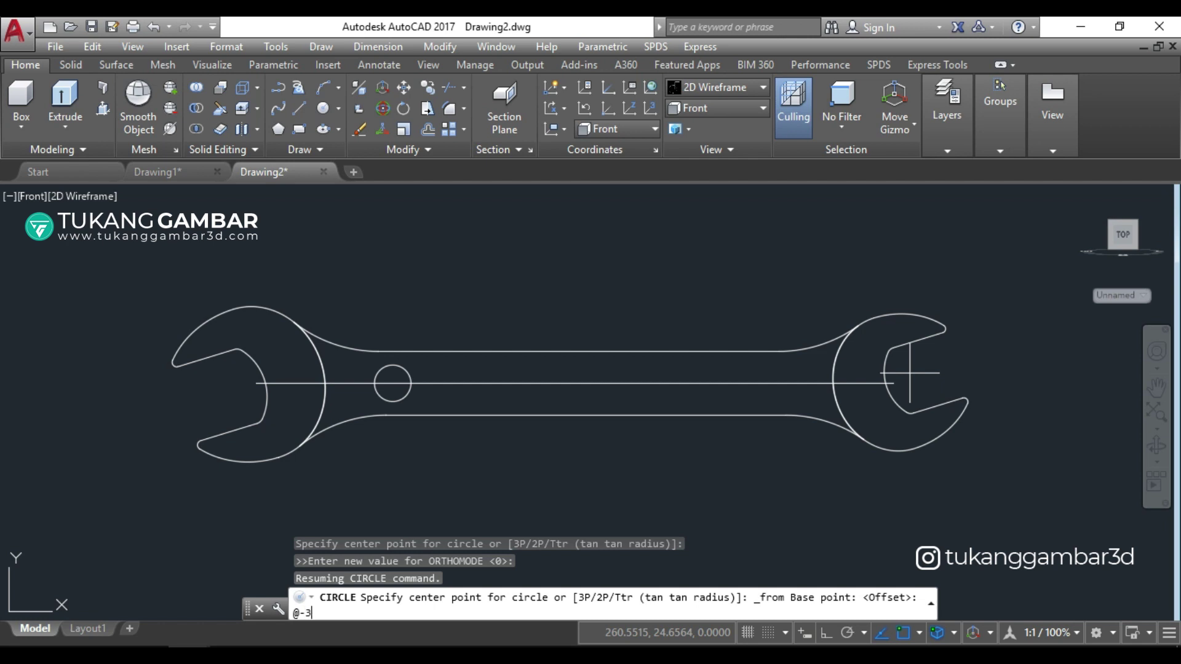
pyautogui.write('0')
pyautogui.press('Return')
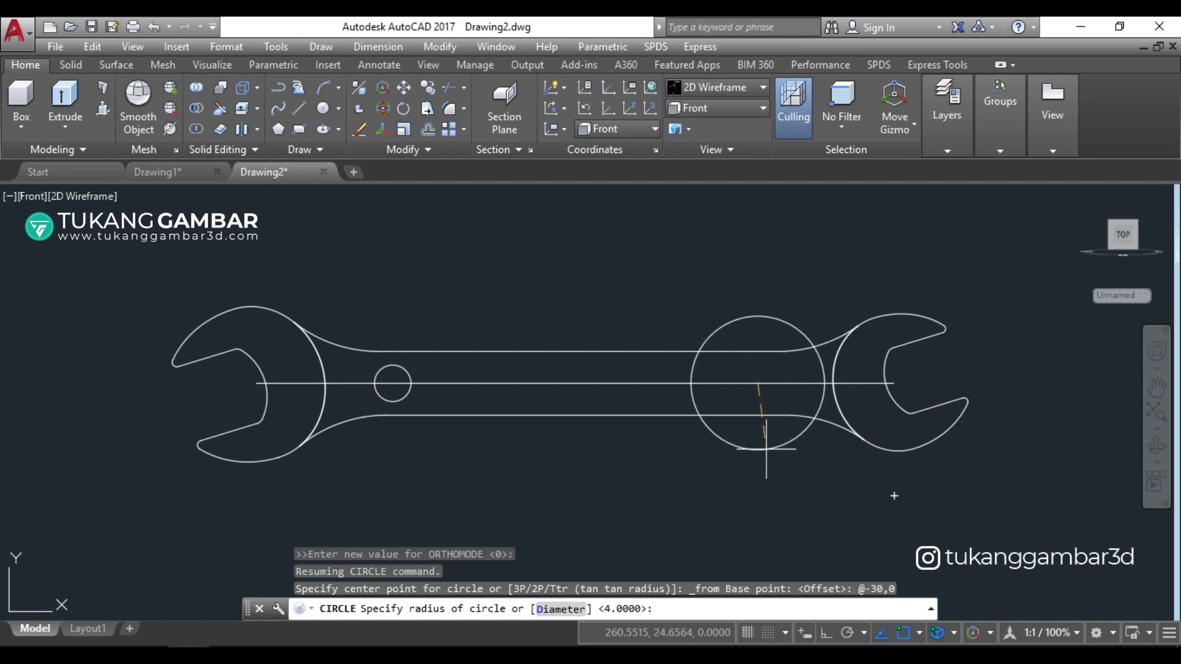
pyautogui.write('4')
pyautogui.press('Return')
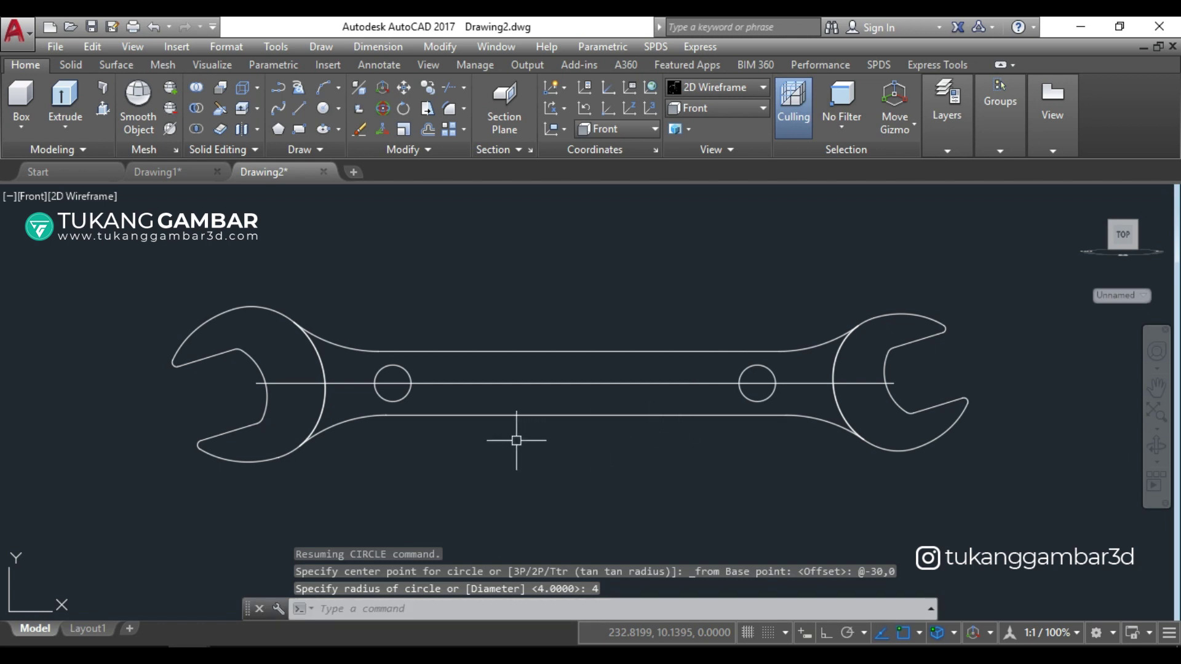
pyautogui.click(538, 383)
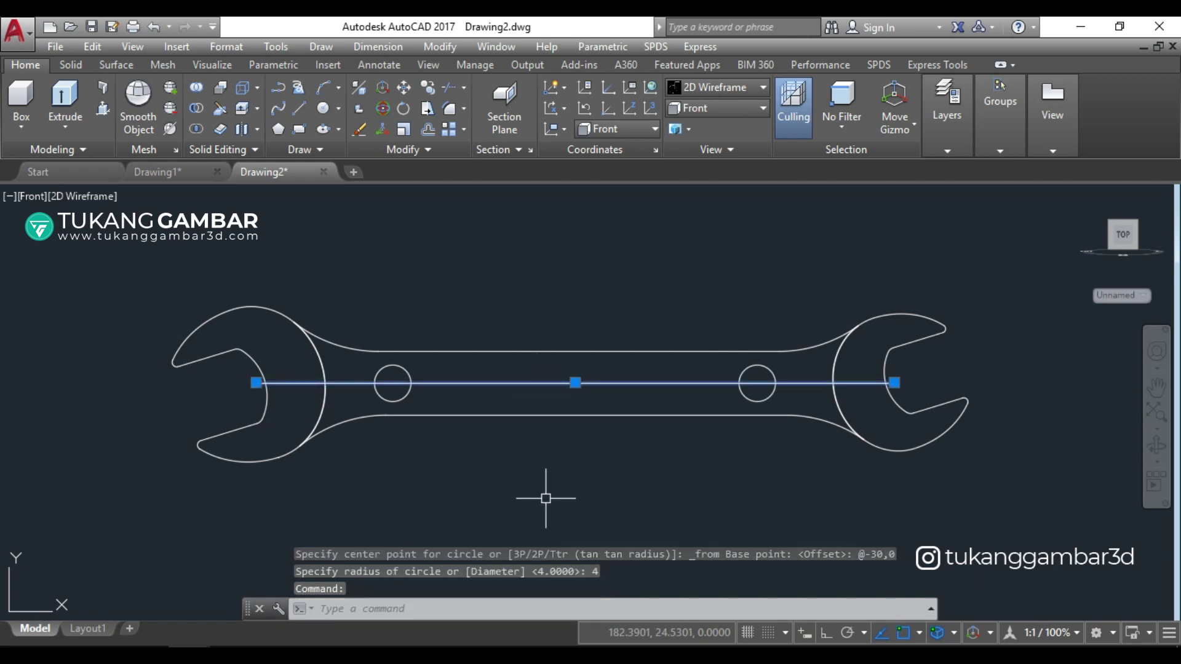
# Step: Erase the centre line and draw a line joining the tops of the two circles
pyautogui.write('e')
pyautogui.press('Return')
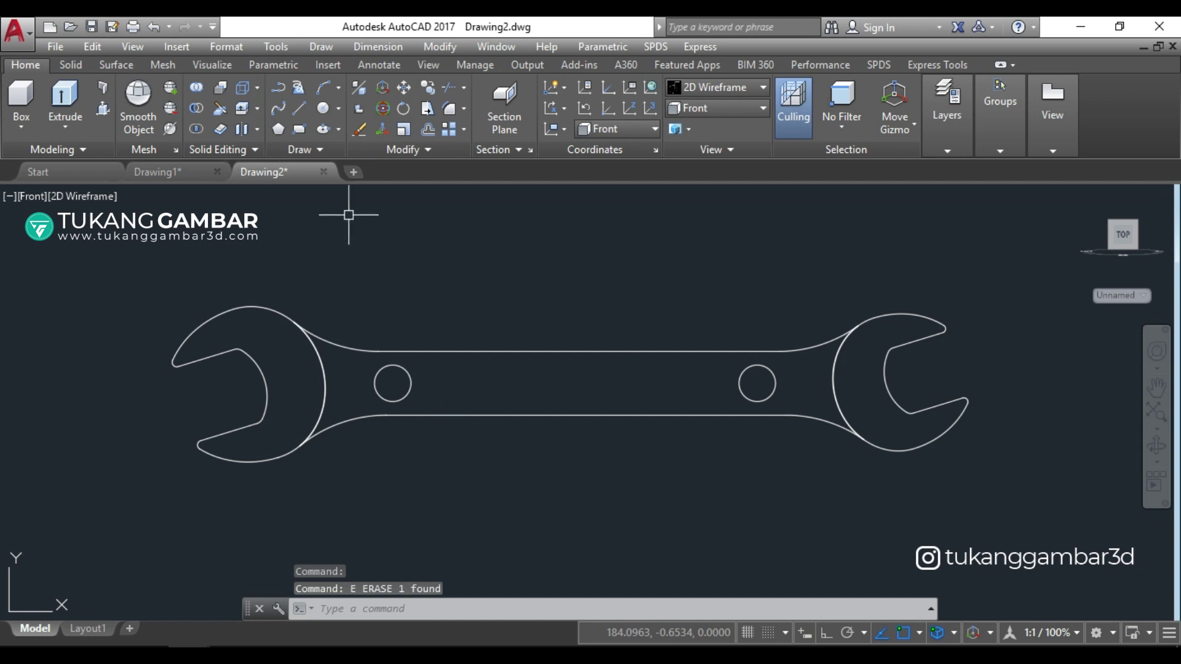
pyautogui.click(300, 108)
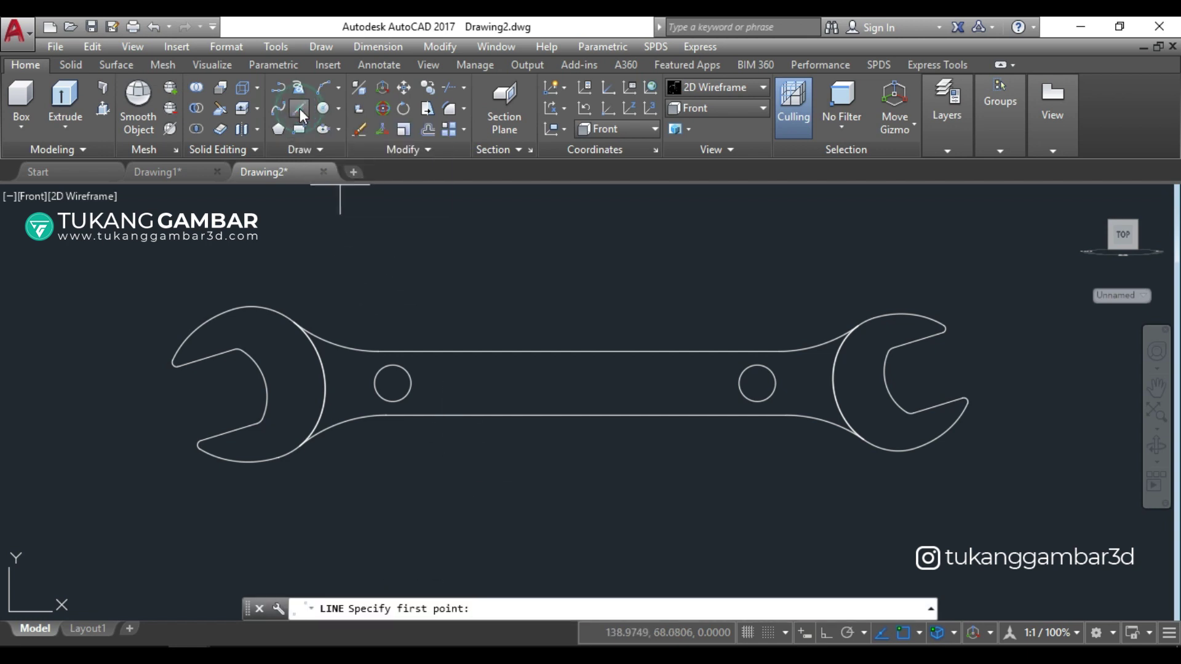
pyautogui.click(392, 364)
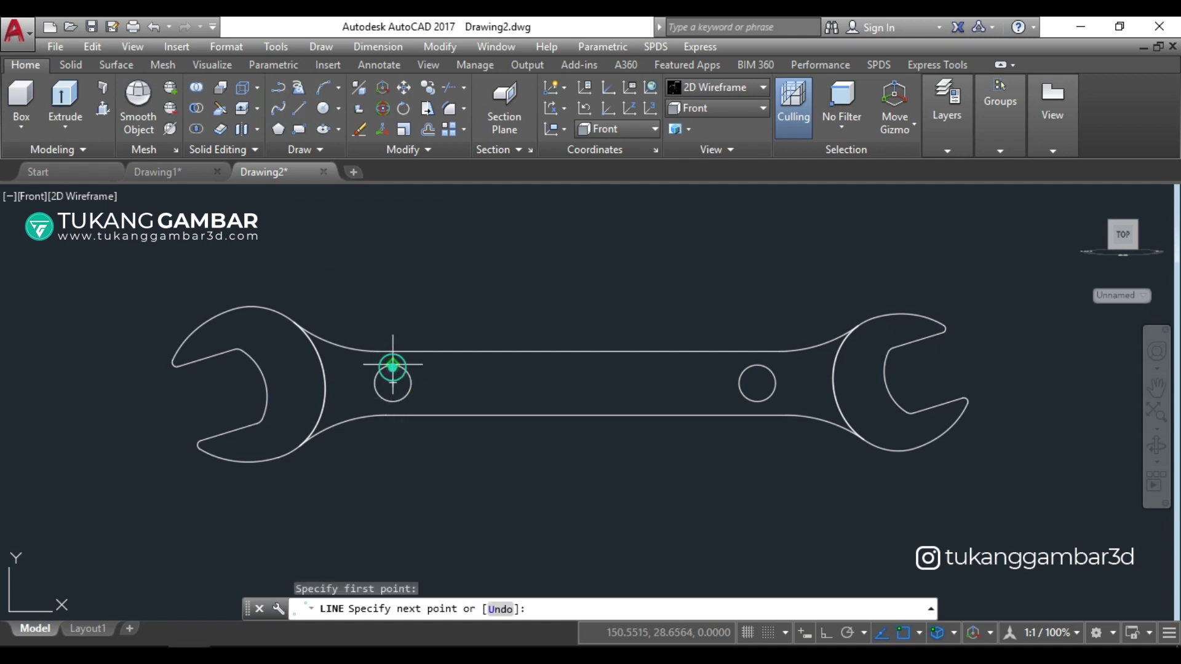
pyautogui.click(757, 364)
pyautogui.rightClick(754, 315)
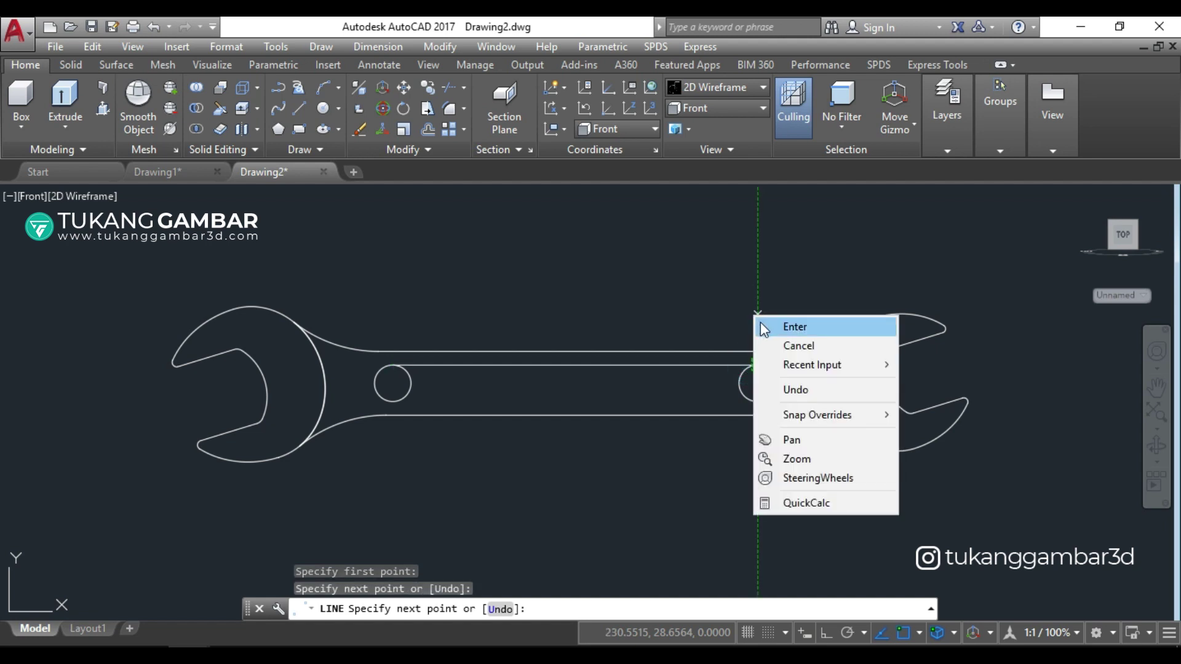
pyautogui.click(790, 330)
# Step: Draw a line joining the bottoms of the two circles
pyautogui.press('space')
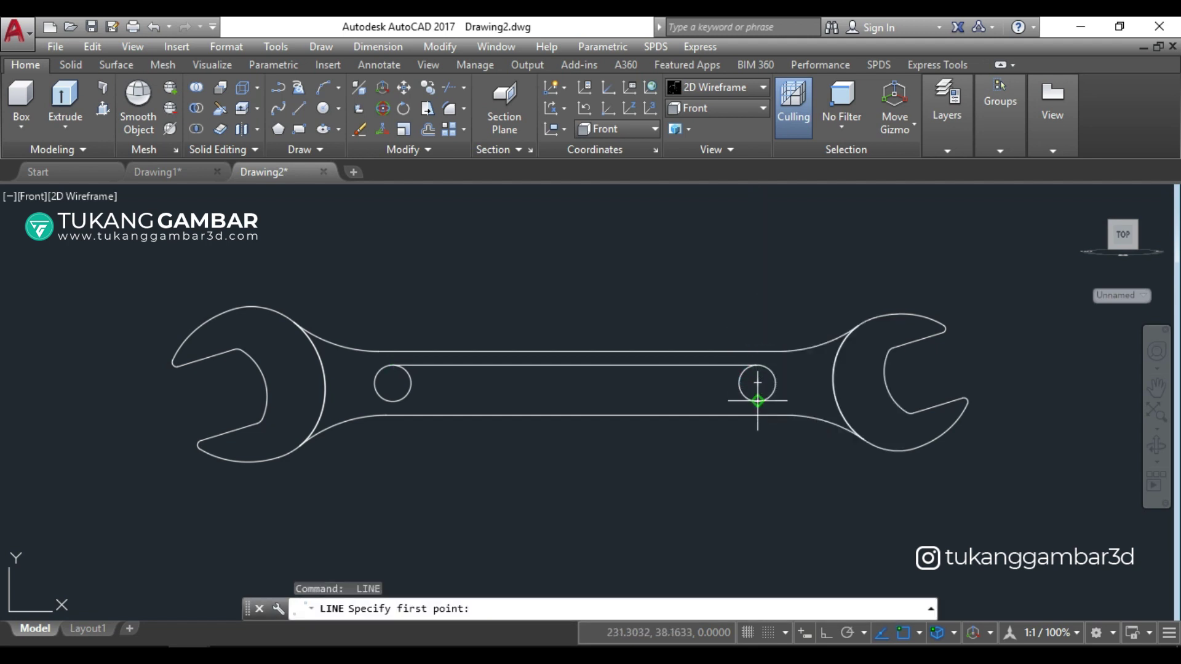
pyautogui.click(756, 398)
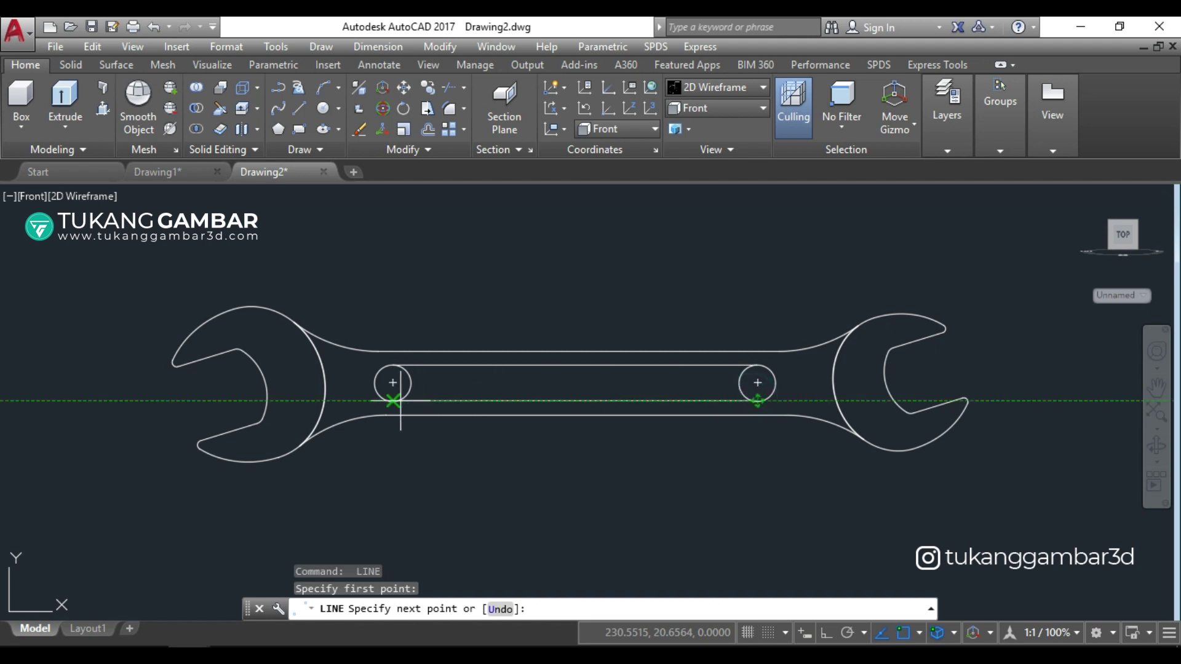
pyautogui.click(392, 400)
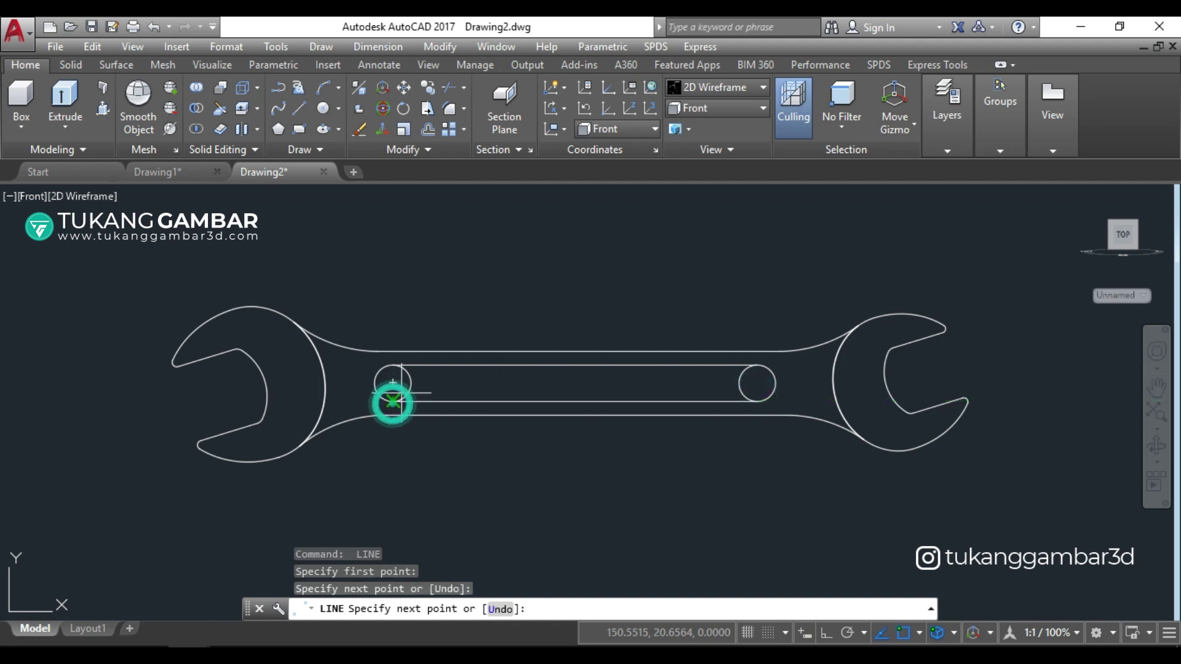
pyautogui.rightClick(509, 298)
pyautogui.click(521, 309)
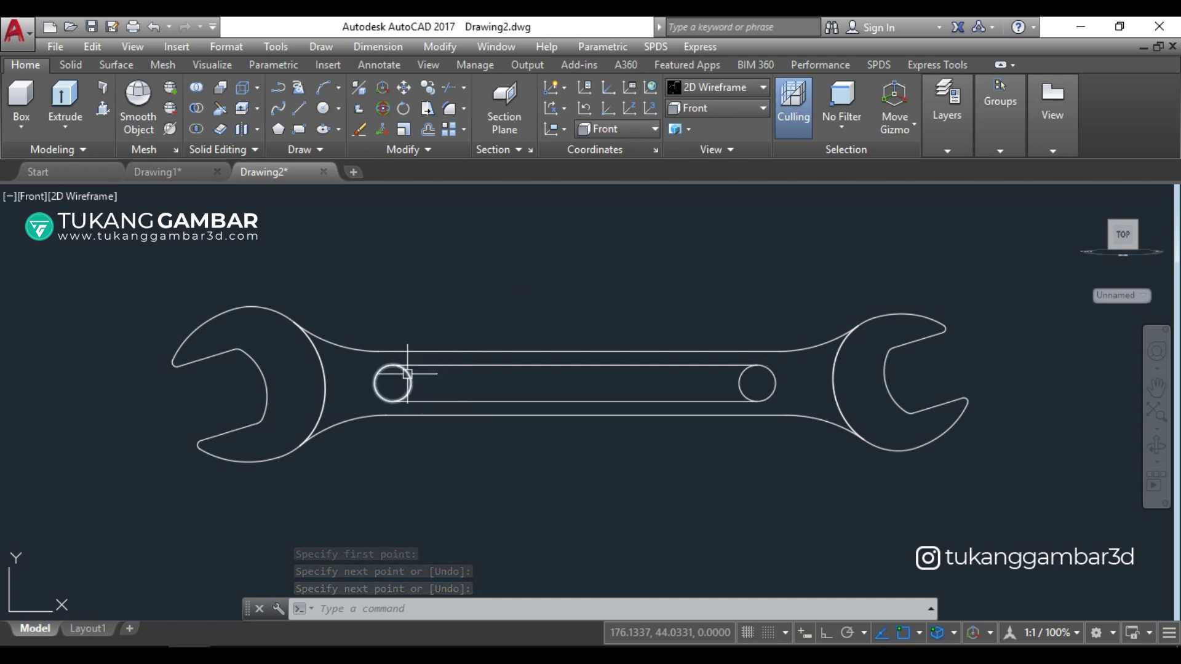
# Step: Trim away the inner arcs of both handle circles to form the slot
pyautogui.write('TR')
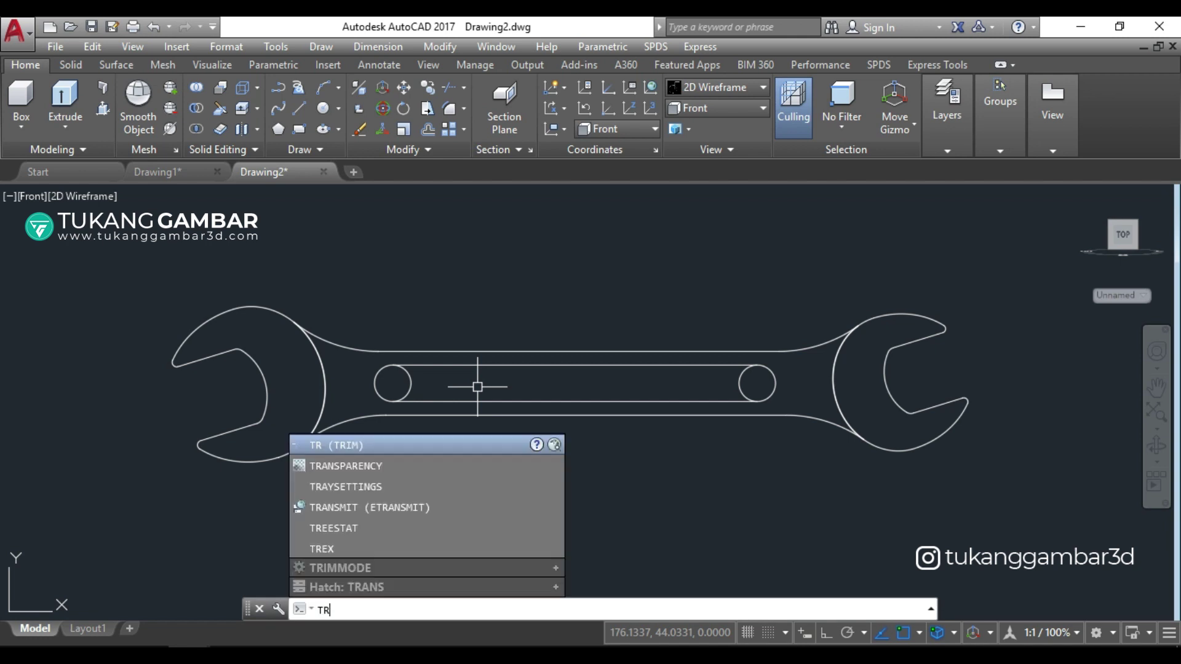
pyautogui.press('Return')
pyautogui.press('Return')
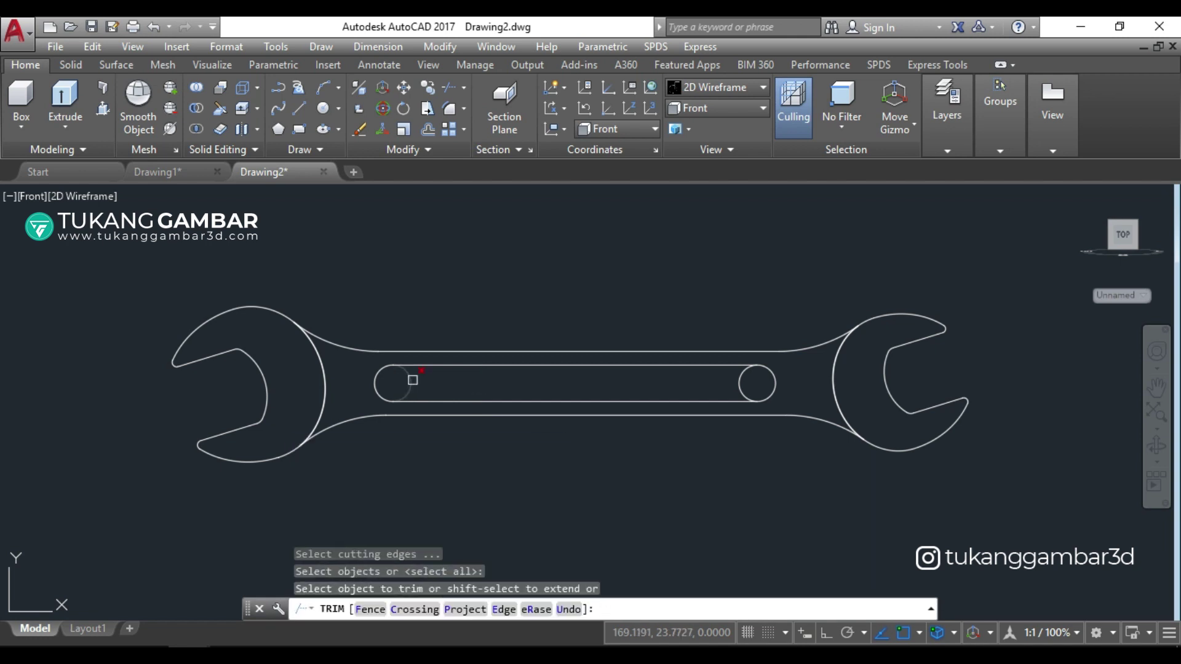
pyautogui.click(406, 382)
pyautogui.click(737, 378)
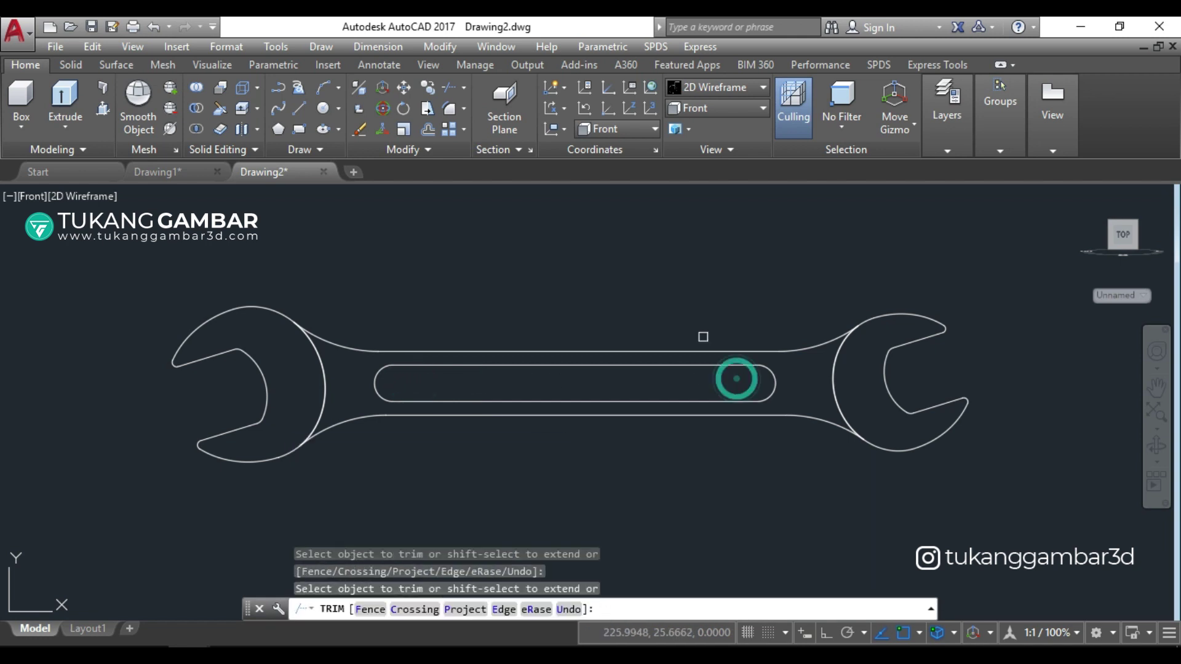
pyautogui.rightClick(671, 293)
pyautogui.click(689, 306)
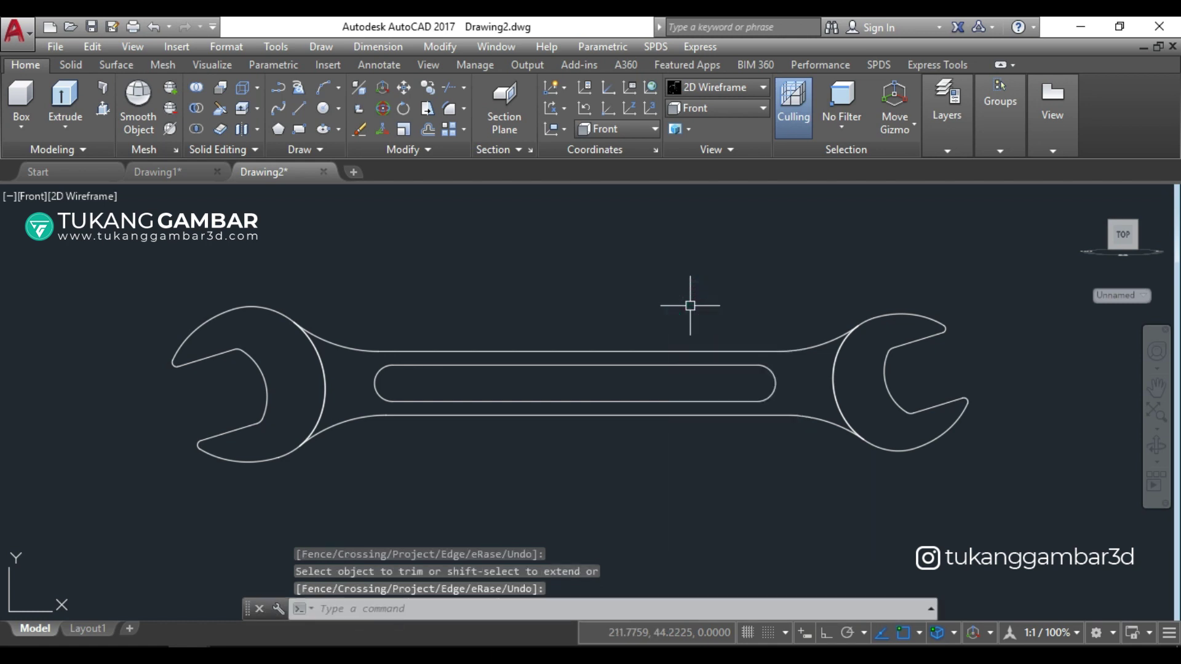
# Step: Join all the wrench outline pieces into one polyline
pyautogui.click(1004, 231)
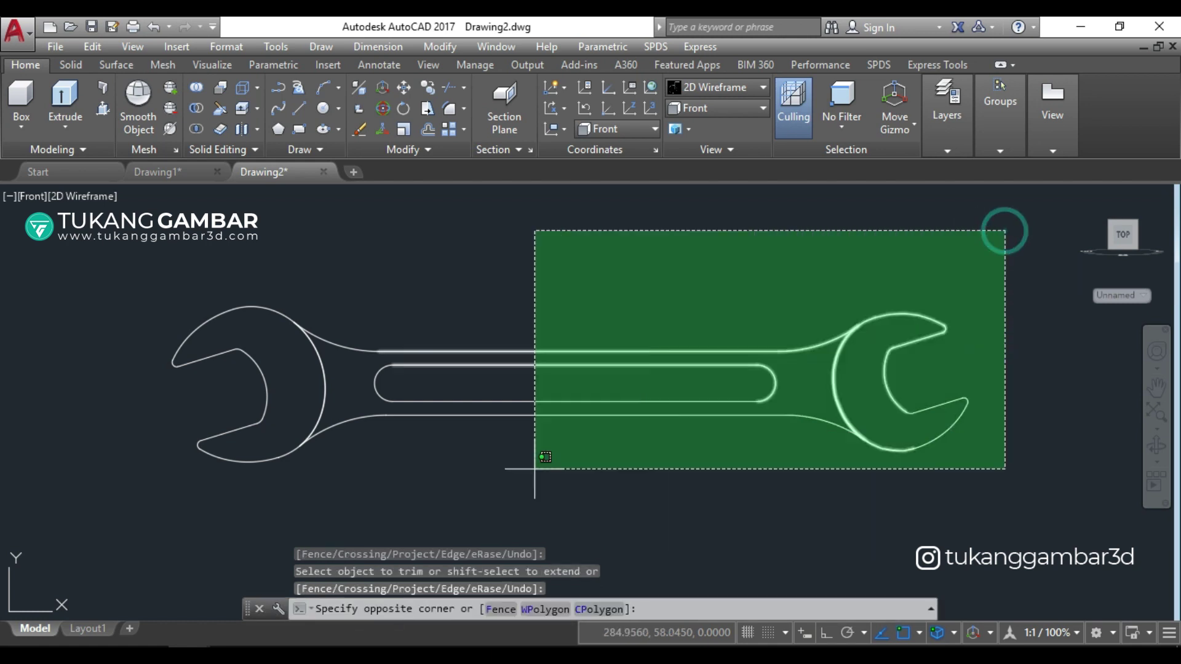
pyautogui.click(157, 522)
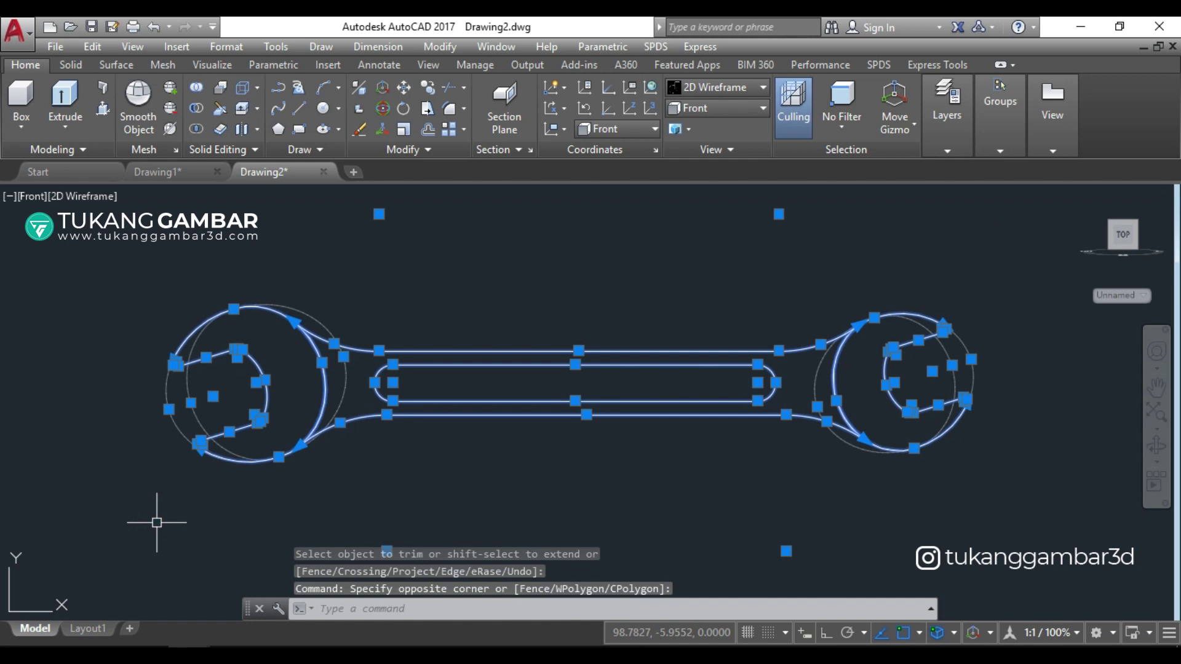
pyautogui.write('j')
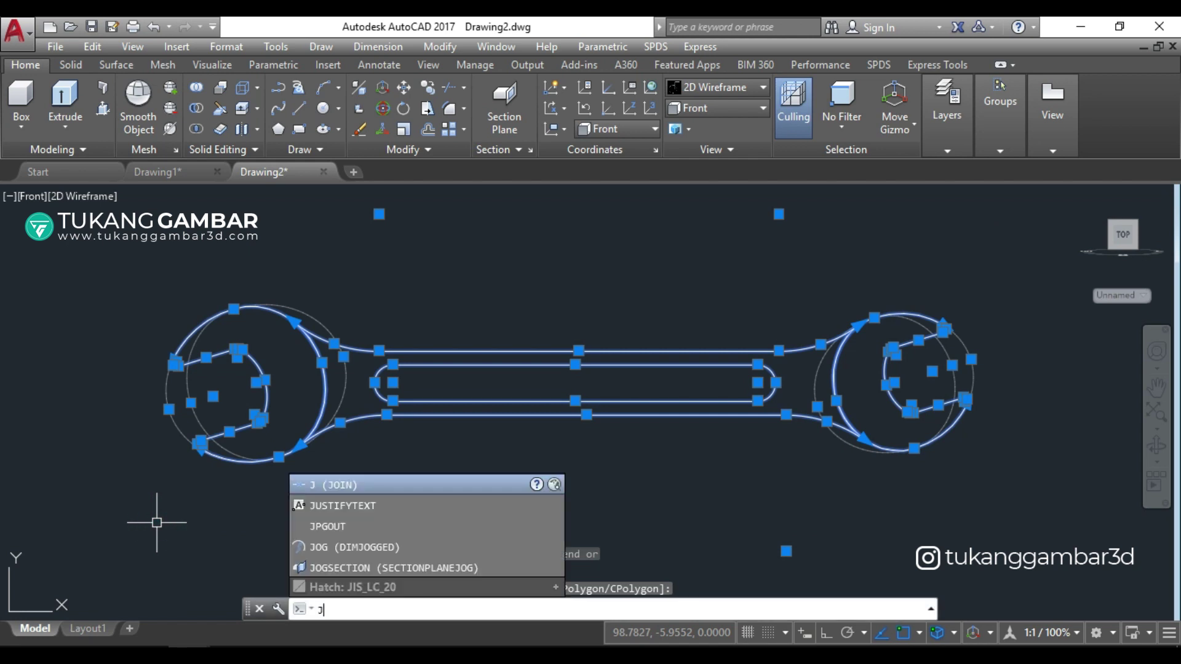
pyautogui.press('Return')
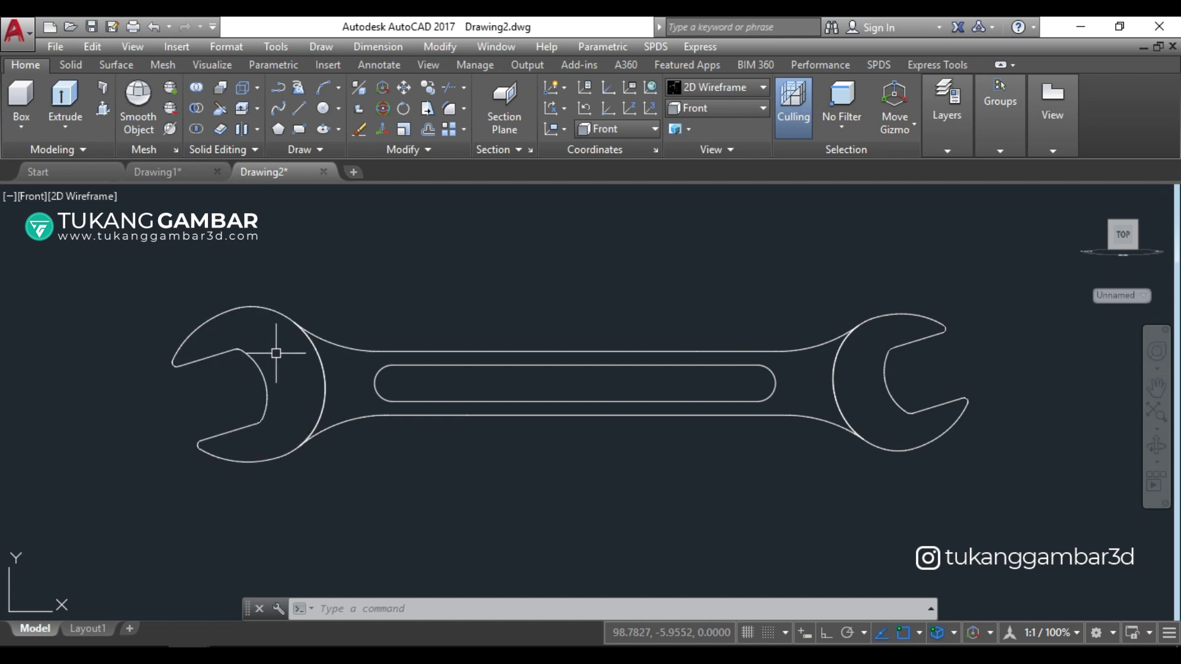
# Step: Zoom and pan in on the handle slot, then switch to the Annotate ribbon tab
pyautogui.moveTo(417, 447); pyautogui.dragTo(437, 452, button='middle')
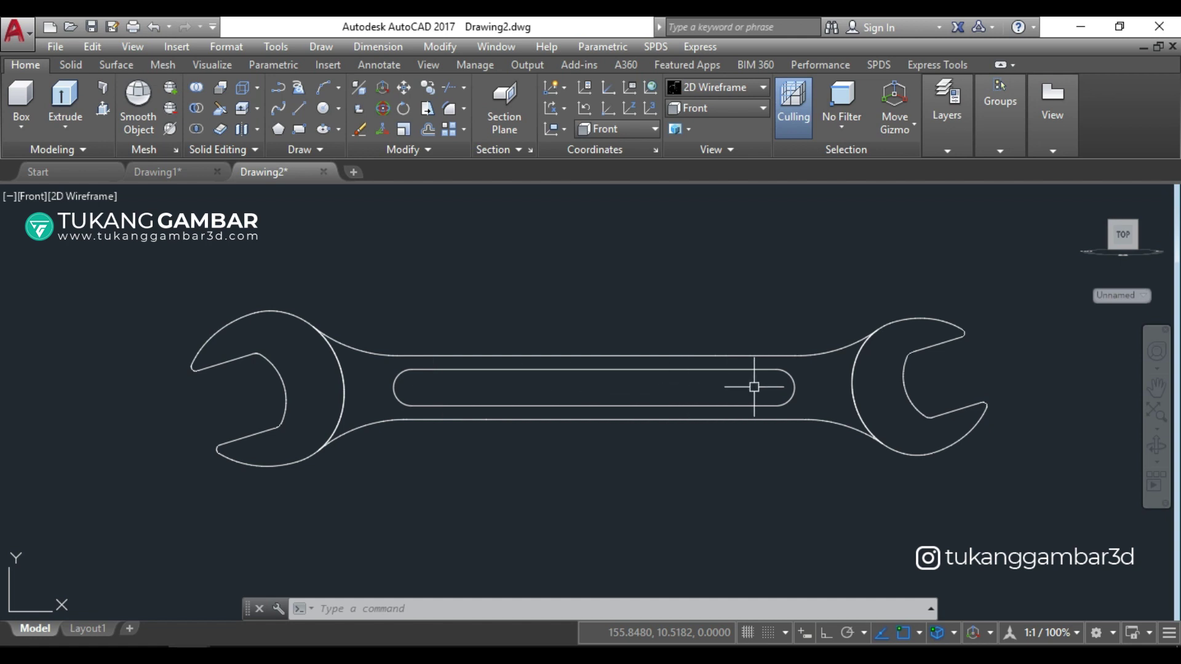
pyautogui.scroll(2, 539, 395)
pyautogui.moveTo(539, 396); pyautogui.dragTo(569, 400, button='middle')
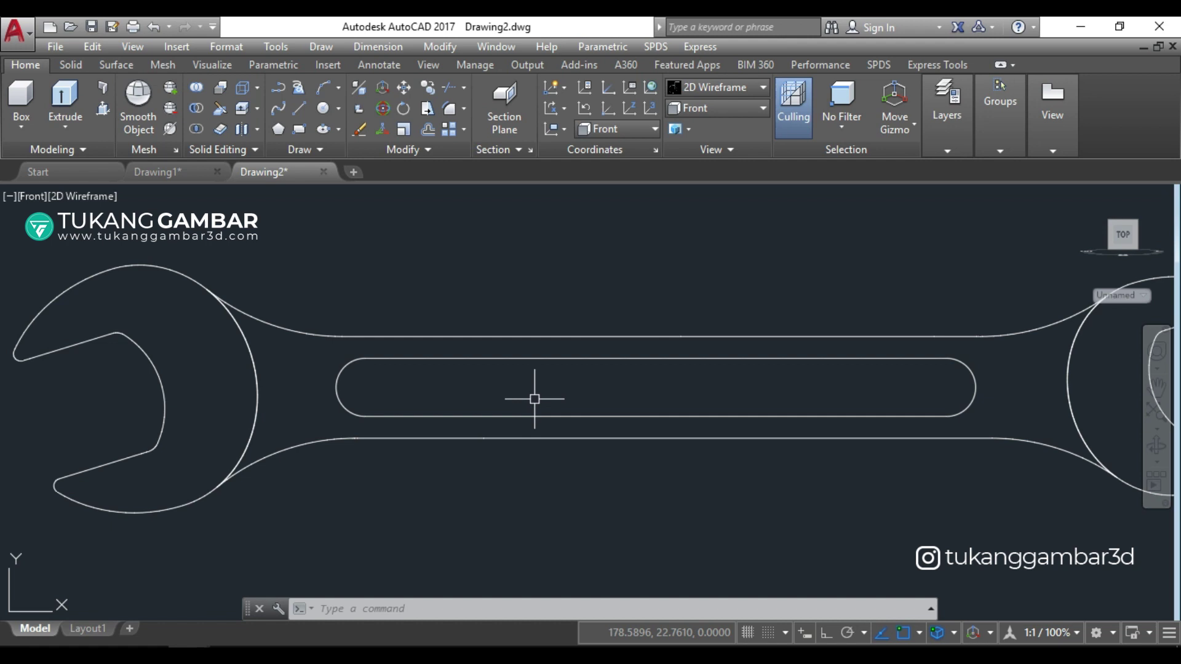
pyautogui.click(370, 67)
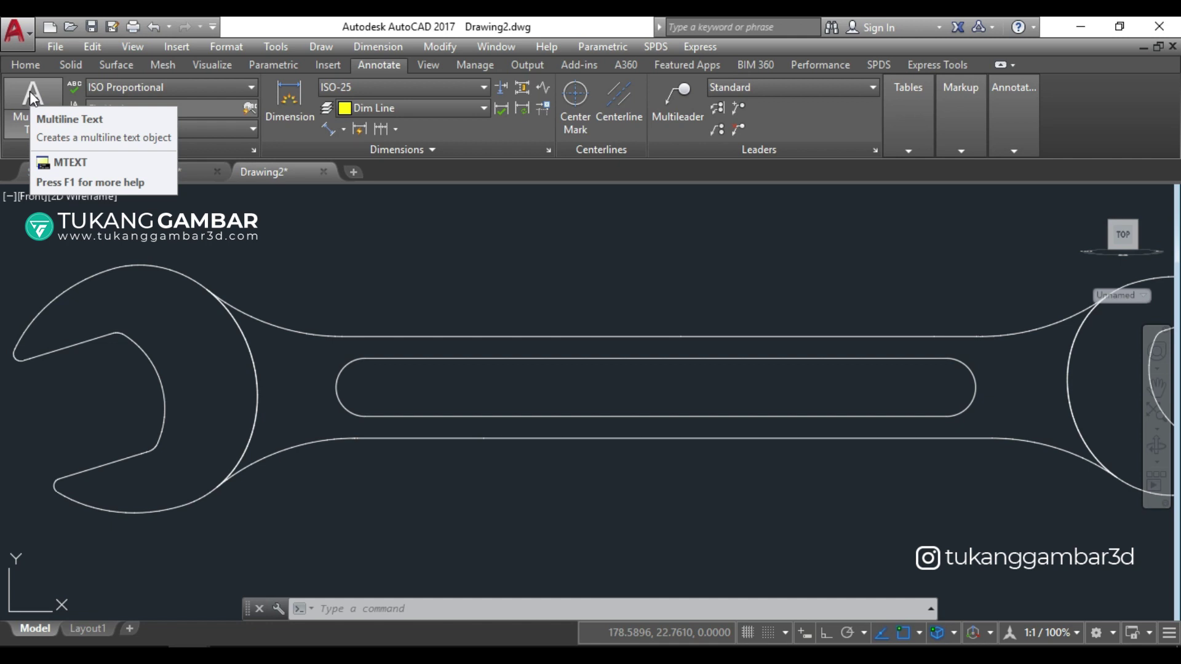
# Step: Create a multiline text box in the slot's left end containing 17
pyautogui.write('M')
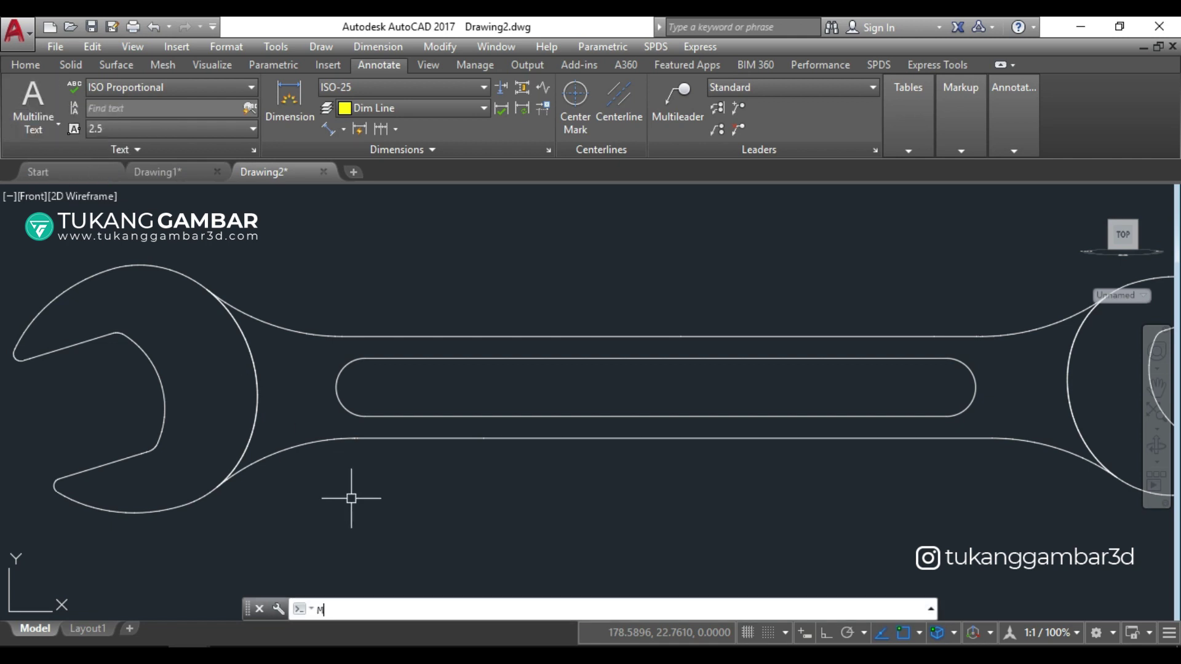
pyautogui.write('TEXT')
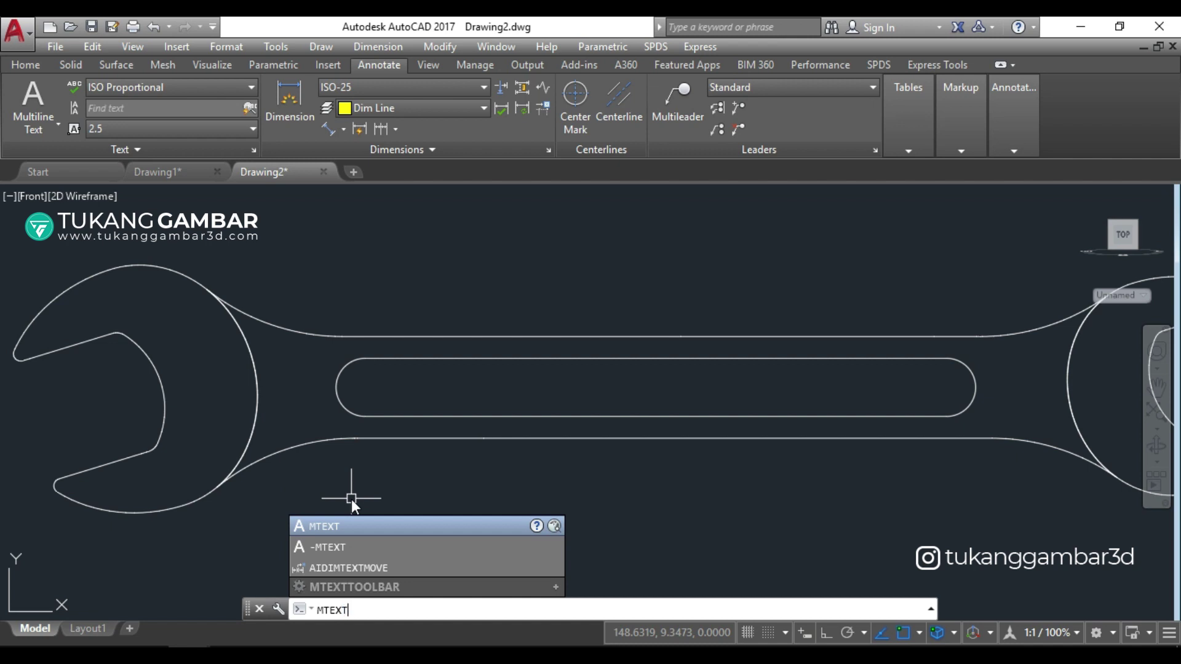
pyautogui.press('Return')
pyautogui.scroll(2, 369, 393)
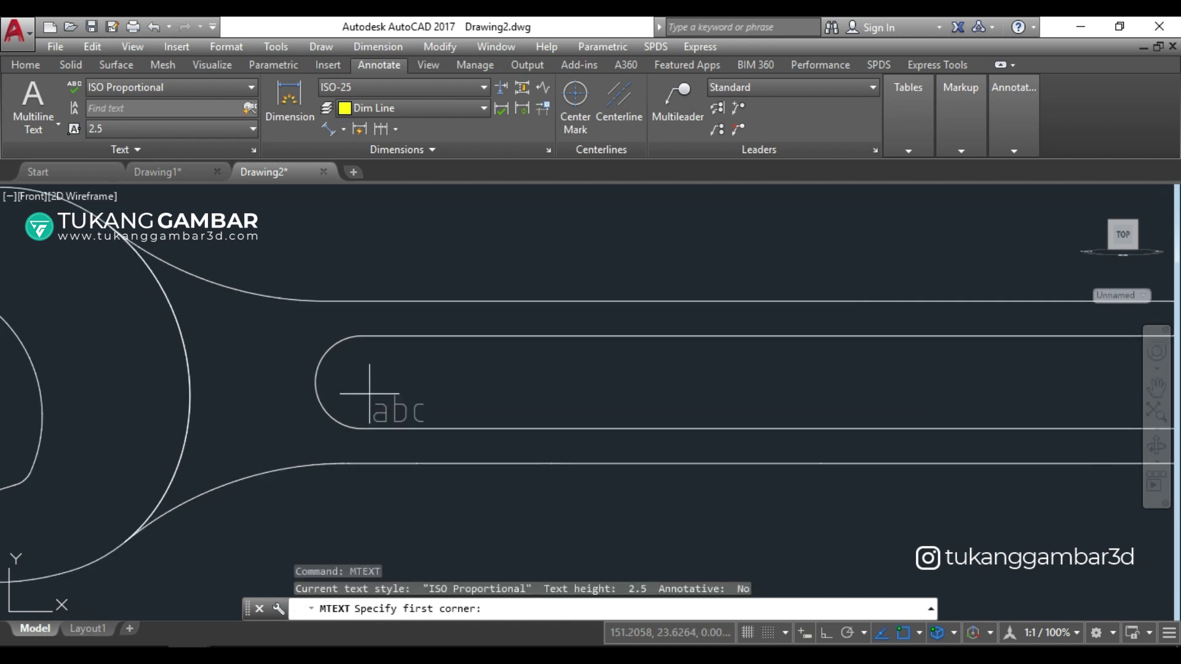
pyautogui.click(364, 359)
pyautogui.click(451, 411)
pyautogui.write('7')
# Step: Format the 17 label in Arial Rounded MT Bold at text height 4
pyautogui.moveTo(408, 371); pyautogui.dragTo(361, 372)
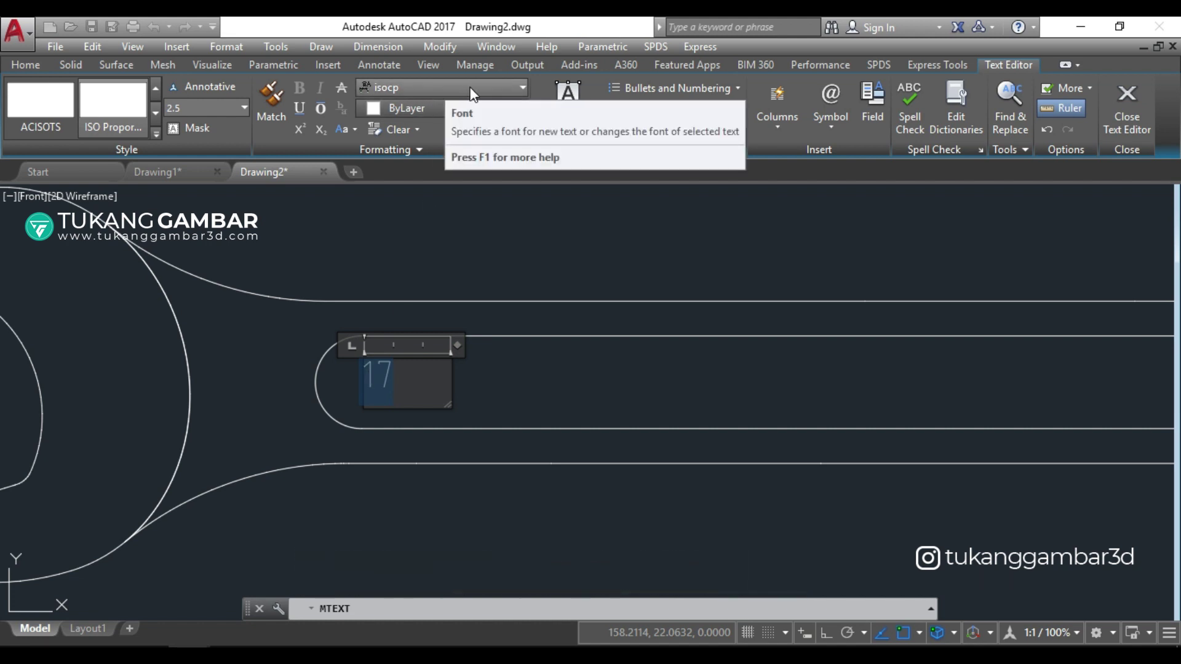
pyautogui.click(485, 86)
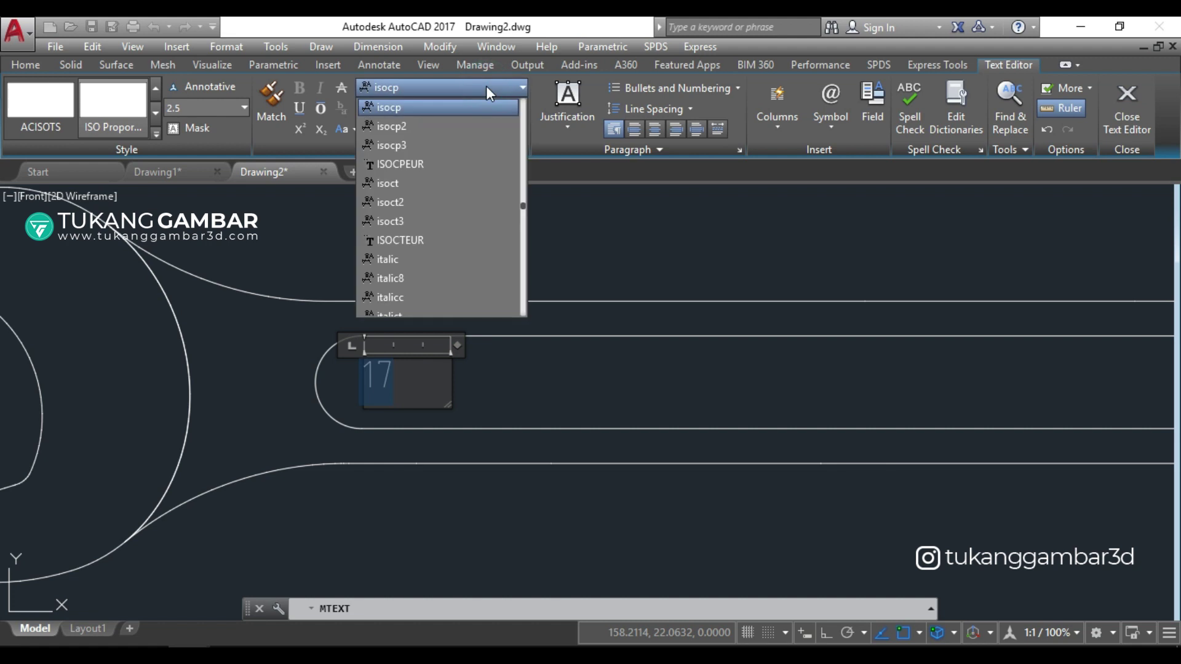
pyautogui.scroll(10, 486, 87)
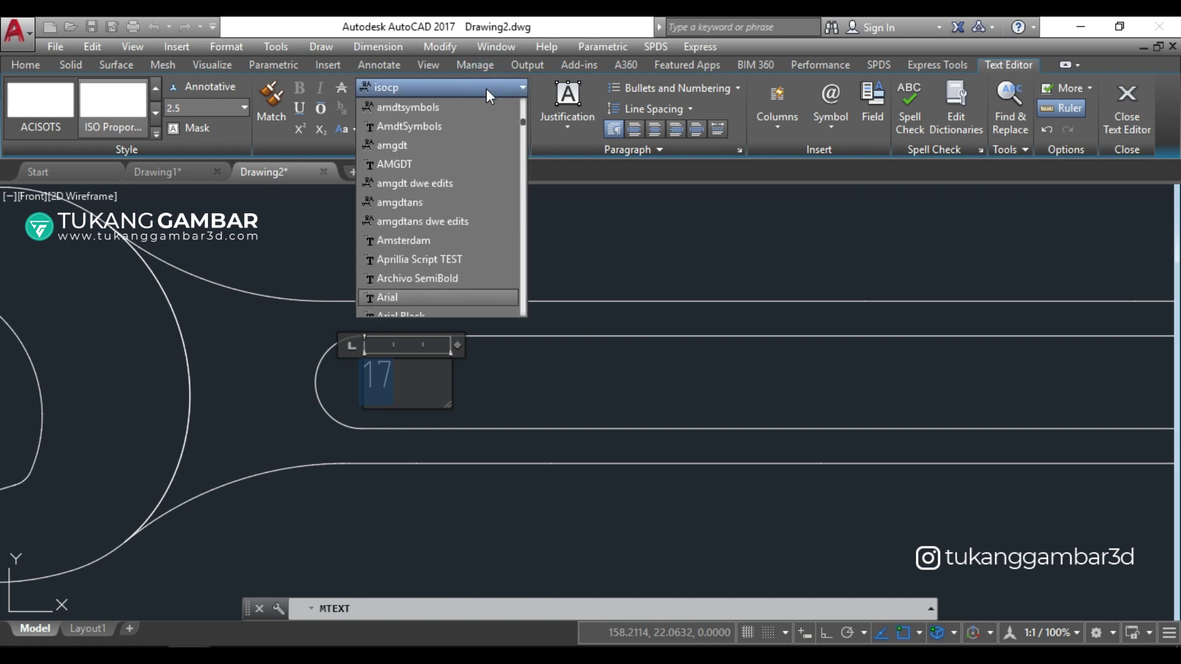
pyautogui.scroll(-1, 455, 258)
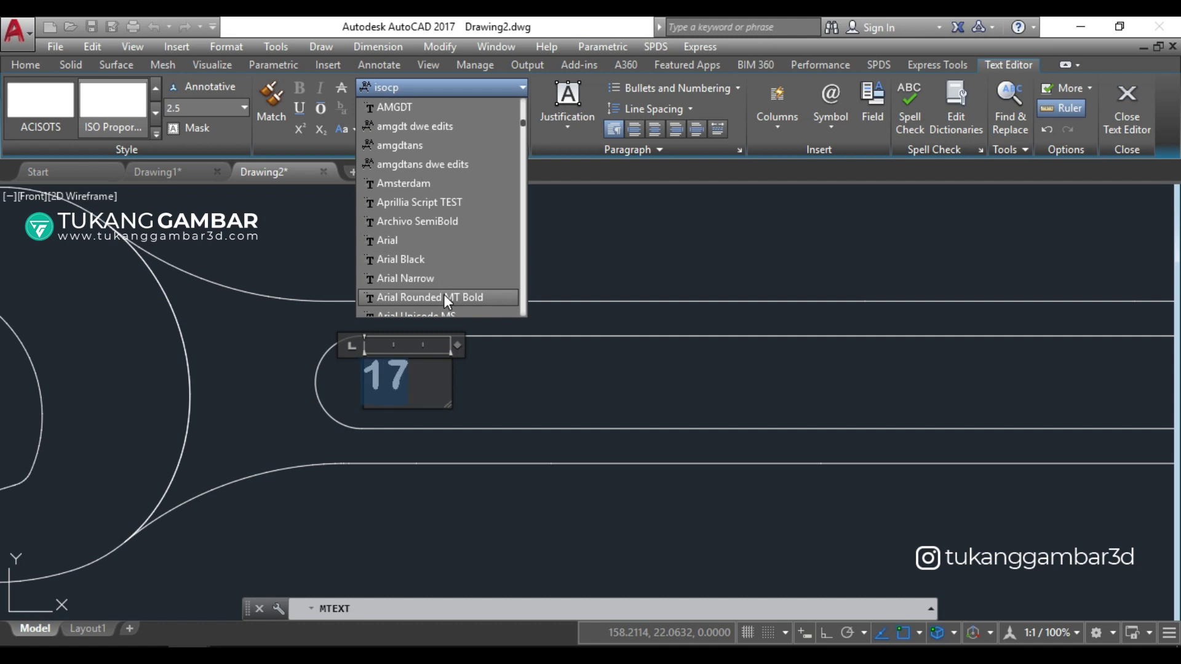
pyautogui.click(489, 299)
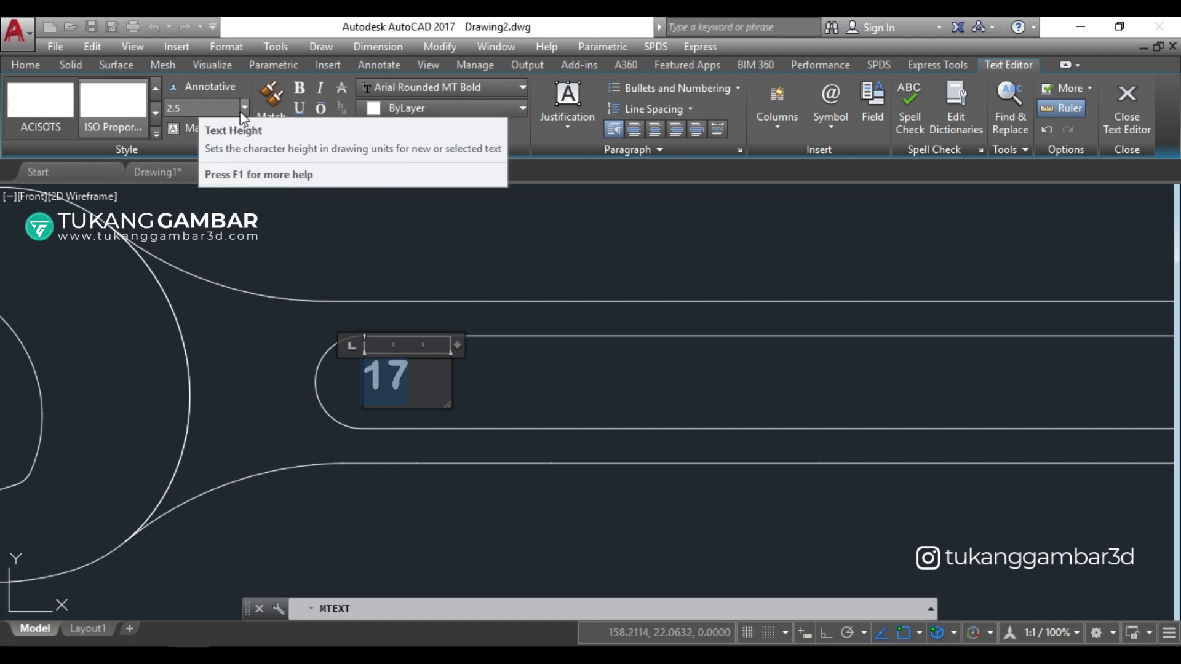
pyautogui.click(211, 106)
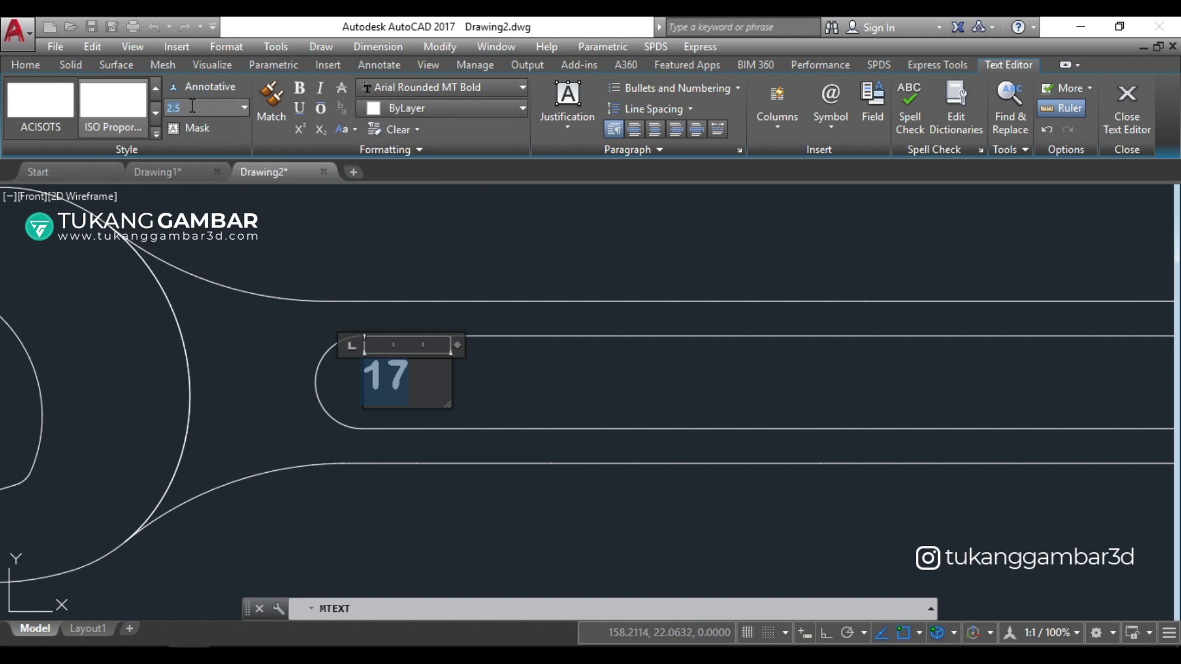
pyautogui.write('4')
pyautogui.press('Return')
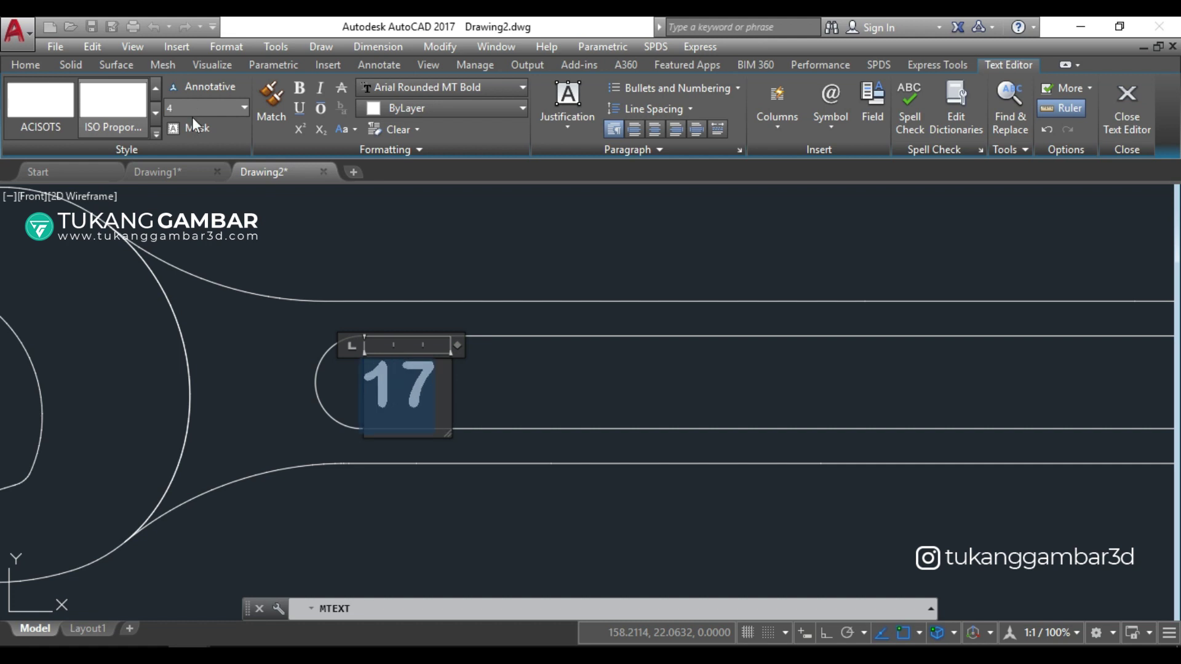
# Step: Copy the 17 label to the right end of the handle slot
pyautogui.click(510, 378)
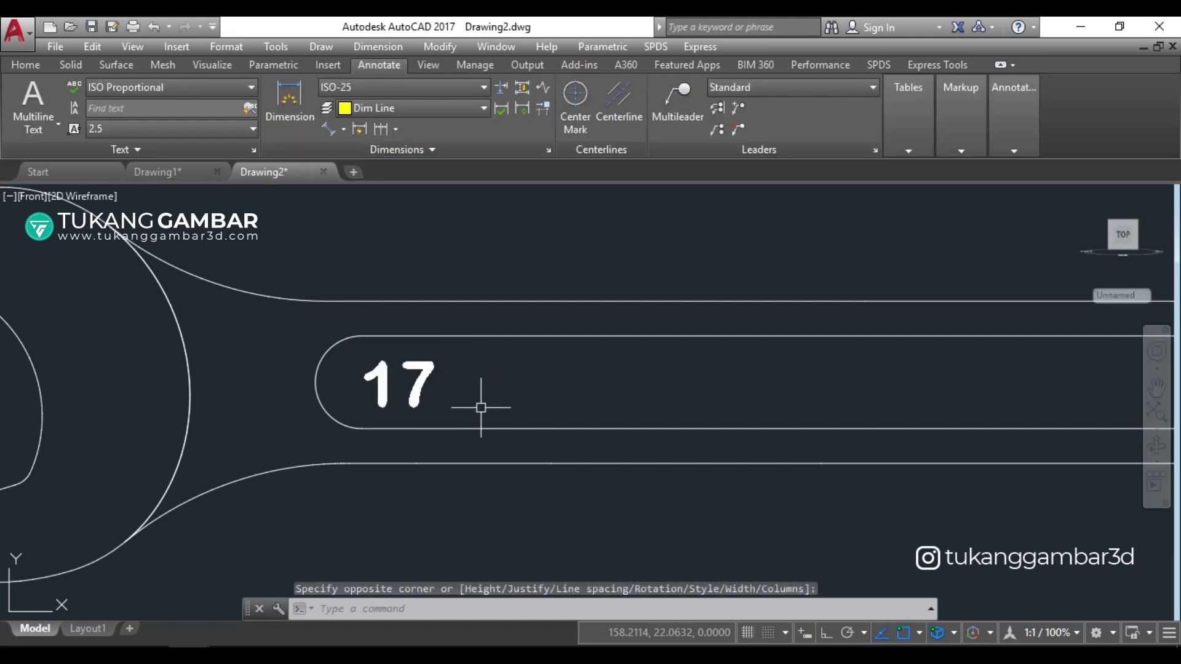
pyautogui.click(453, 359)
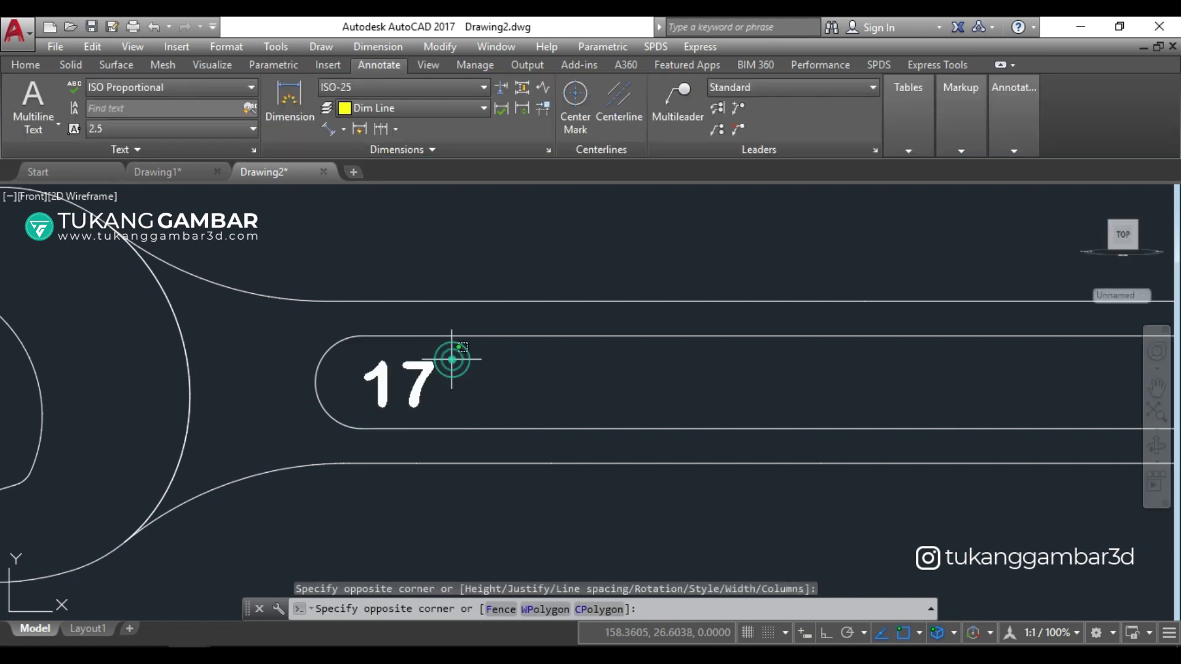
pyautogui.click(399, 366)
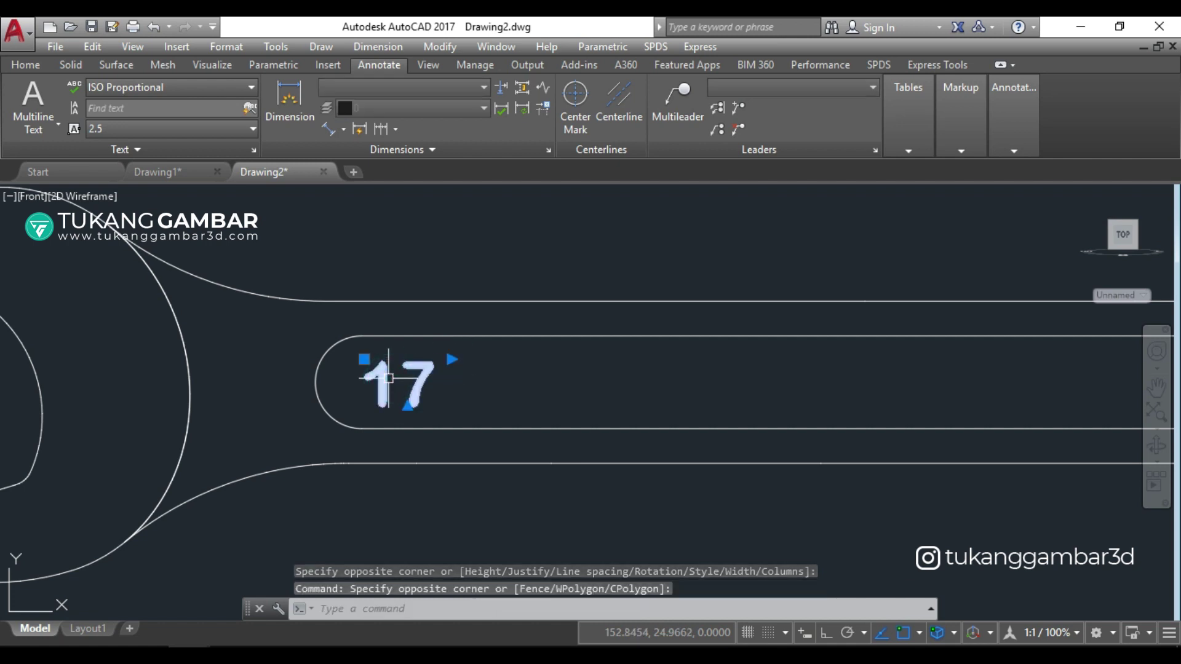
pyautogui.click(37, 64)
pyautogui.click(433, 88)
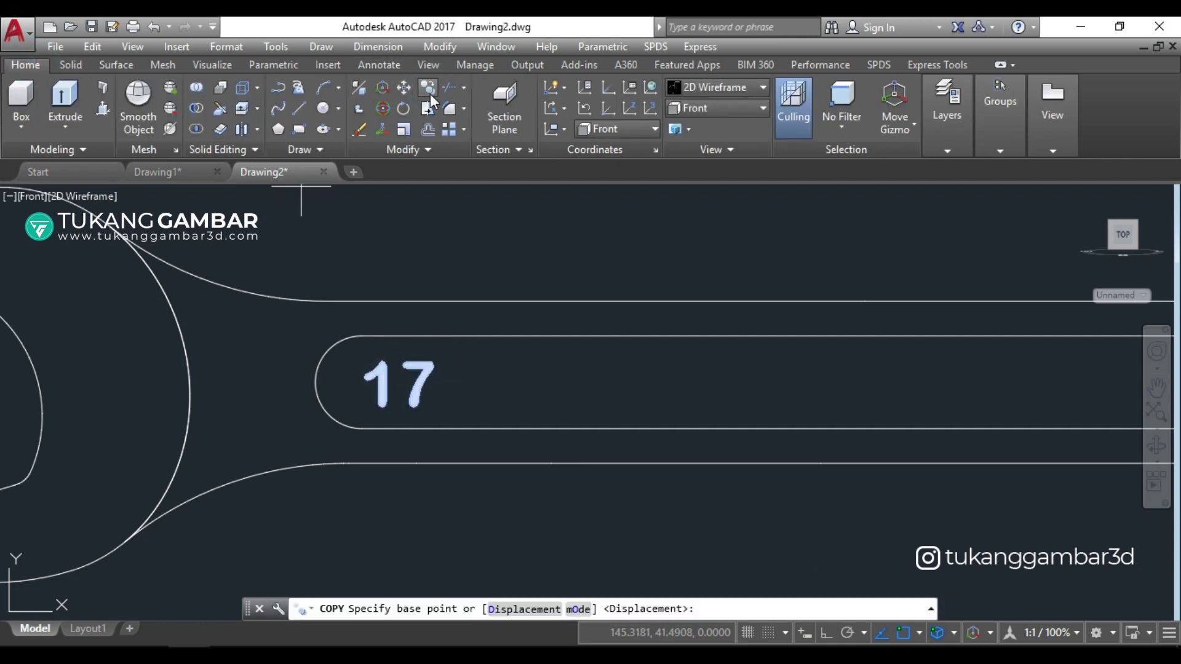
pyautogui.scroll(-2, 385, 369)
pyautogui.scroll(-2, 384, 381)
pyautogui.click(387, 393)
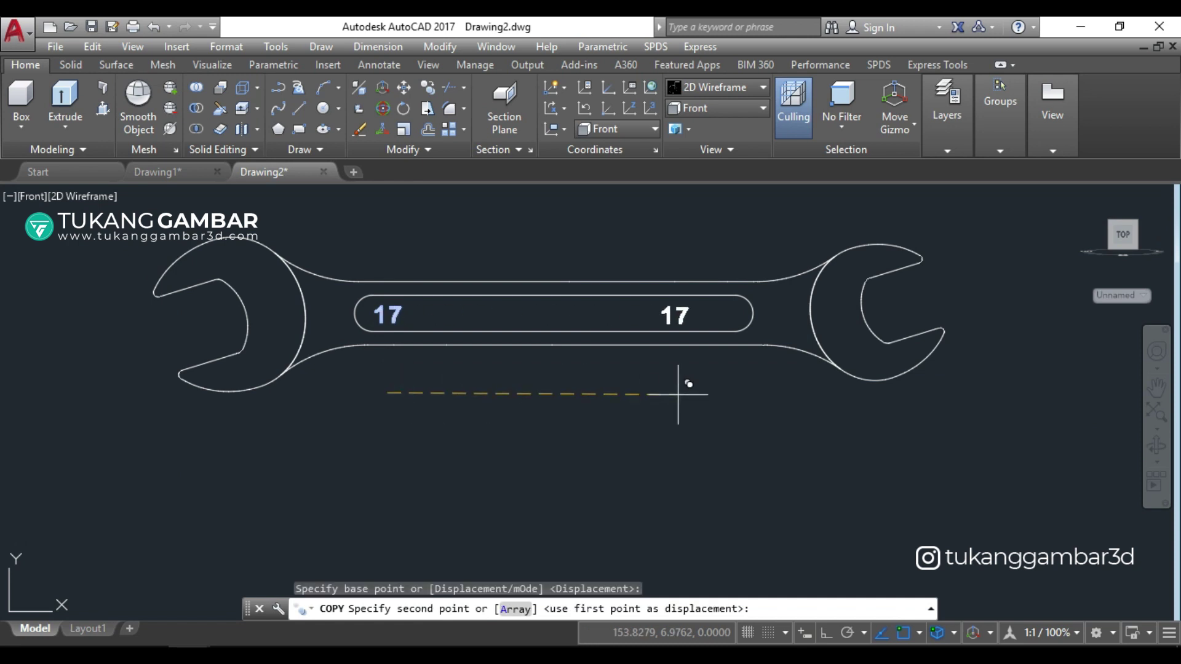
pyautogui.scroll(2, 717, 391)
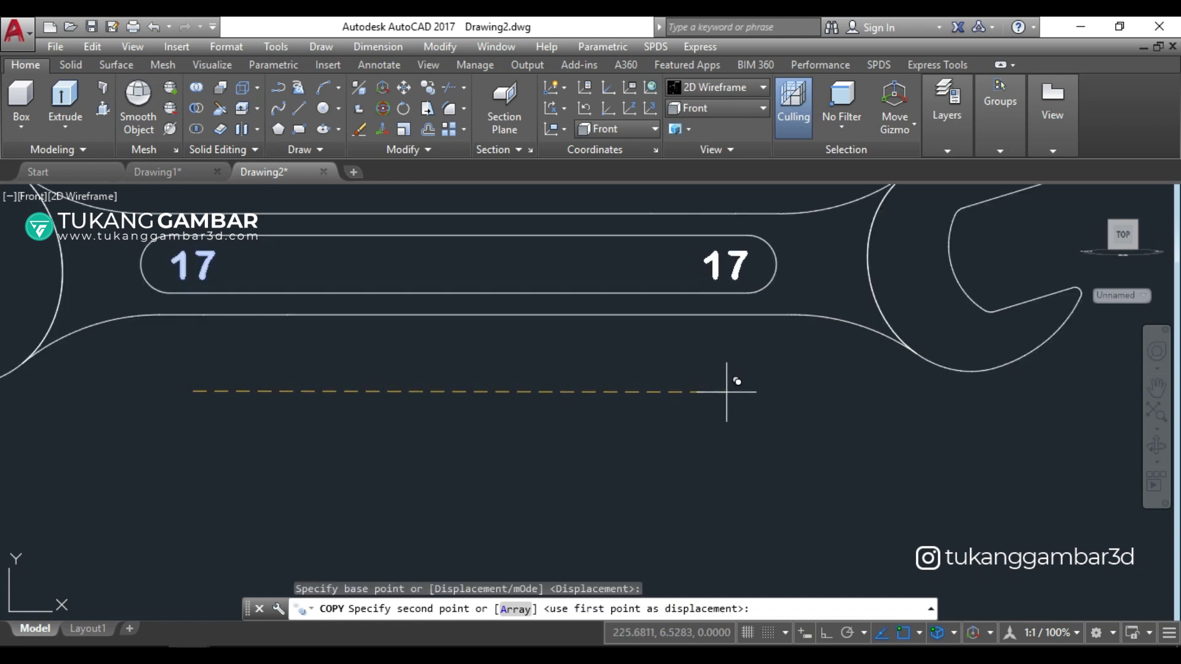
pyautogui.click(725, 392)
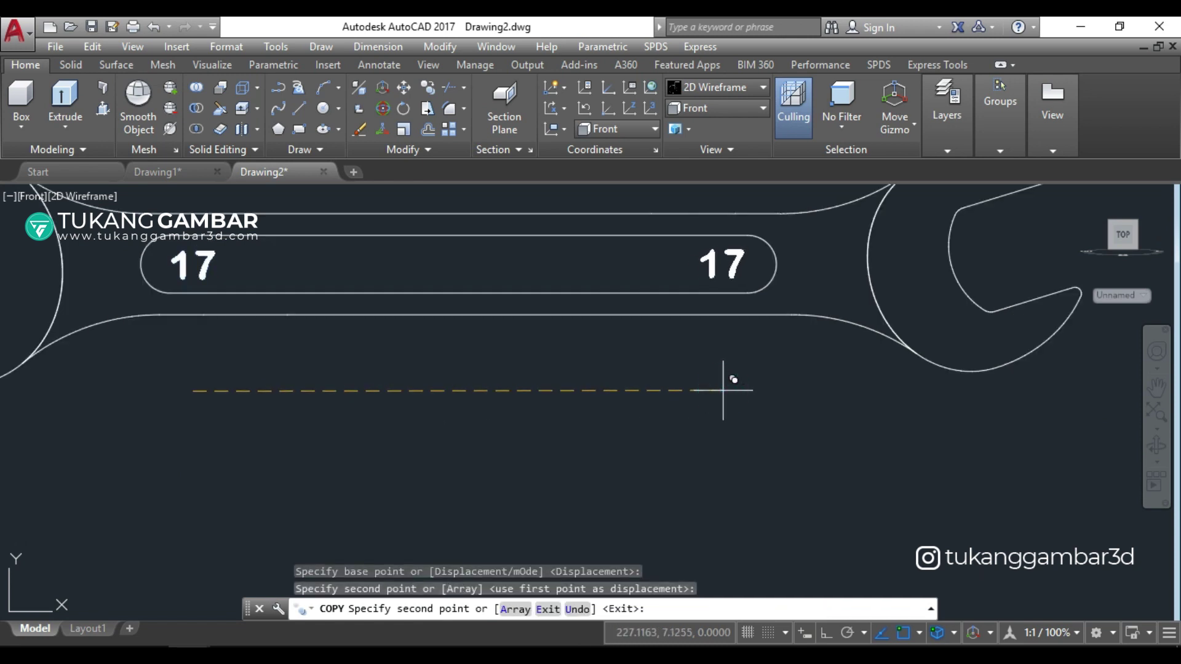
pyautogui.press('Escape')
# Step: Change the copied label to read 15, then select both the 15 and 17 labels
pyautogui.moveTo(720, 397); pyautogui.dragTo(696, 469, button='middle')
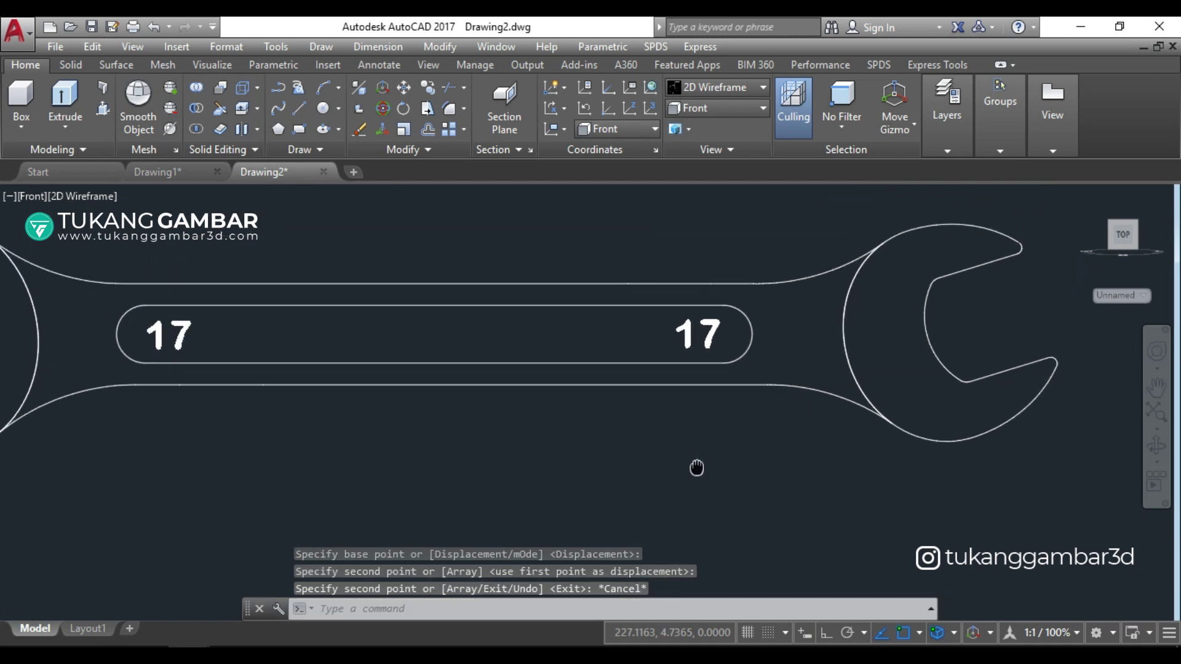
pyautogui.click(708, 335)
pyautogui.doubleClick(710, 334)
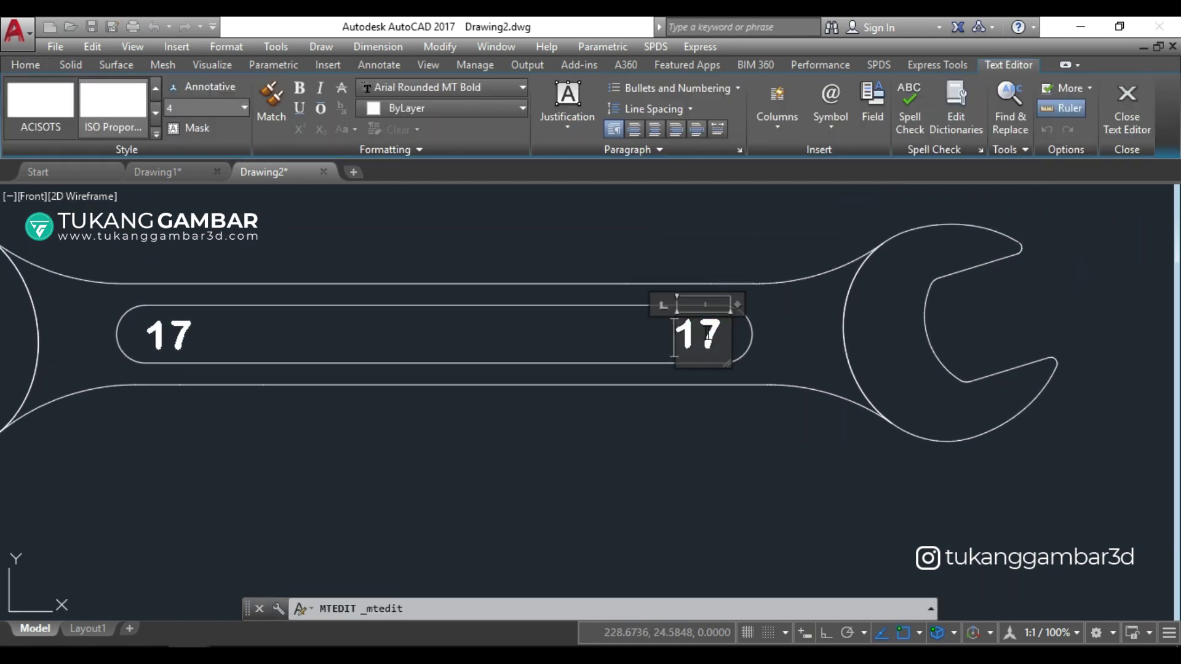
pyautogui.write('5')
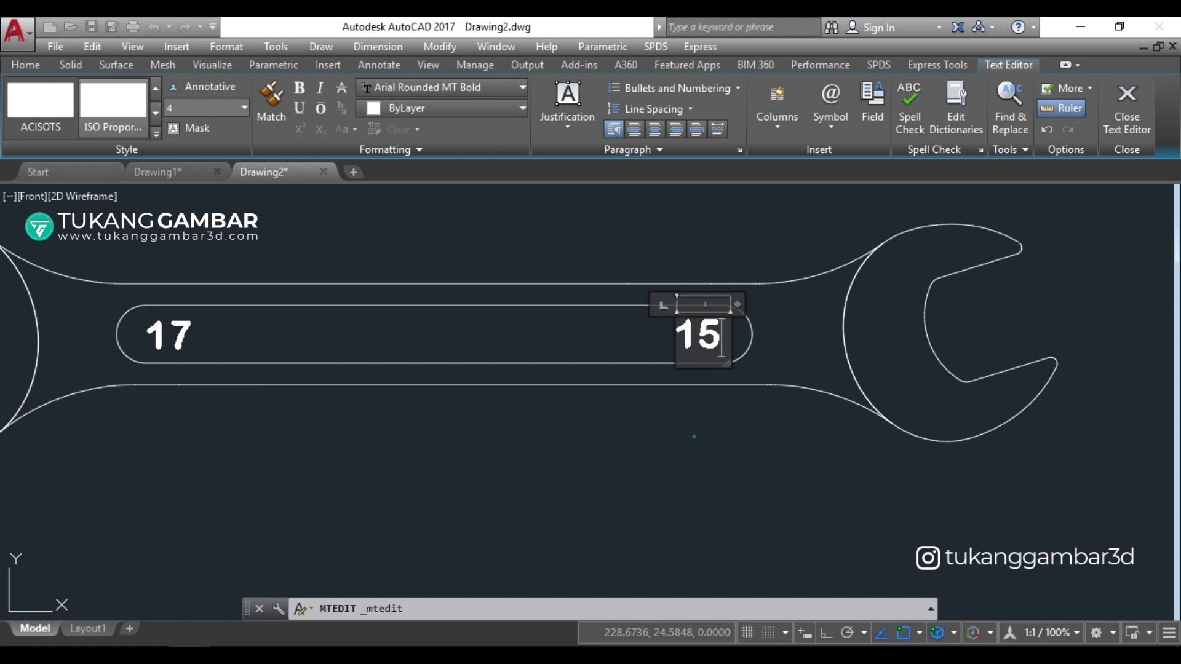
pyautogui.click(694, 435)
pyautogui.moveTo(694, 435); pyautogui.dragTo(770, 453, button='middle')
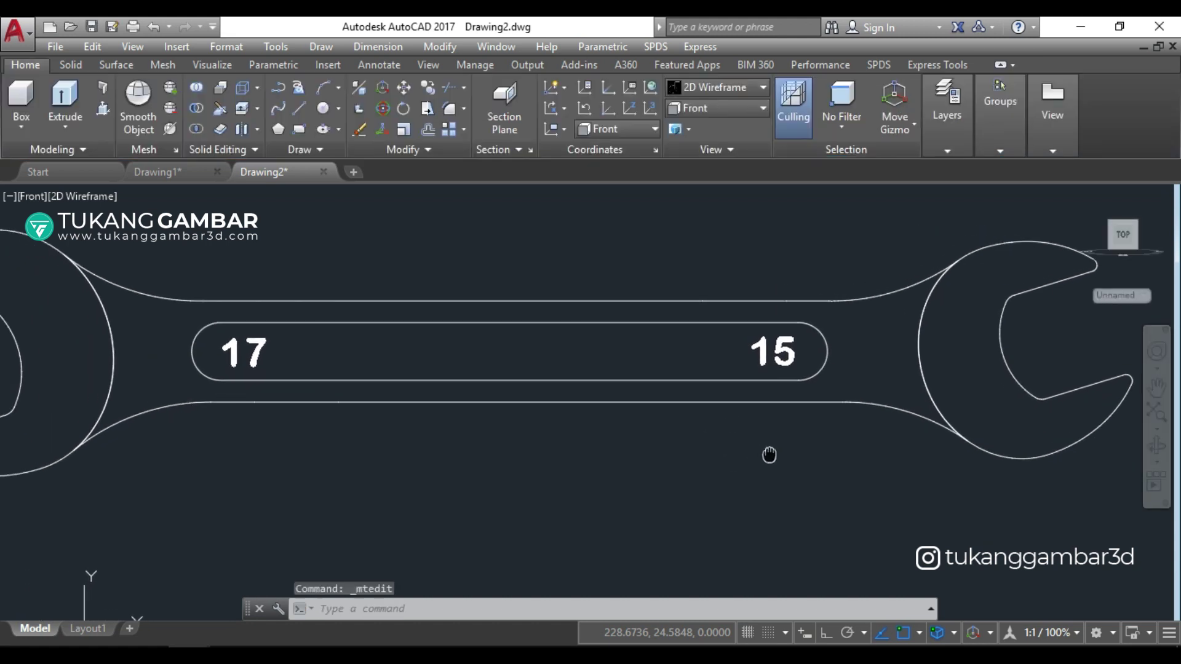
pyautogui.click(784, 352)
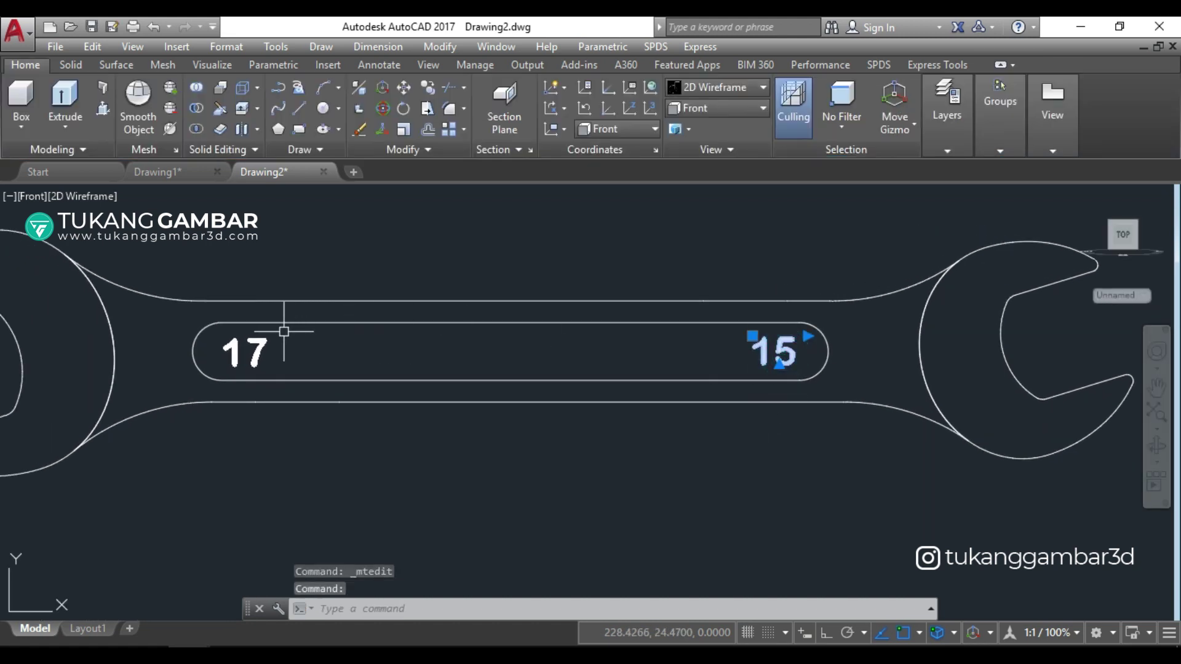
pyautogui.click(265, 338)
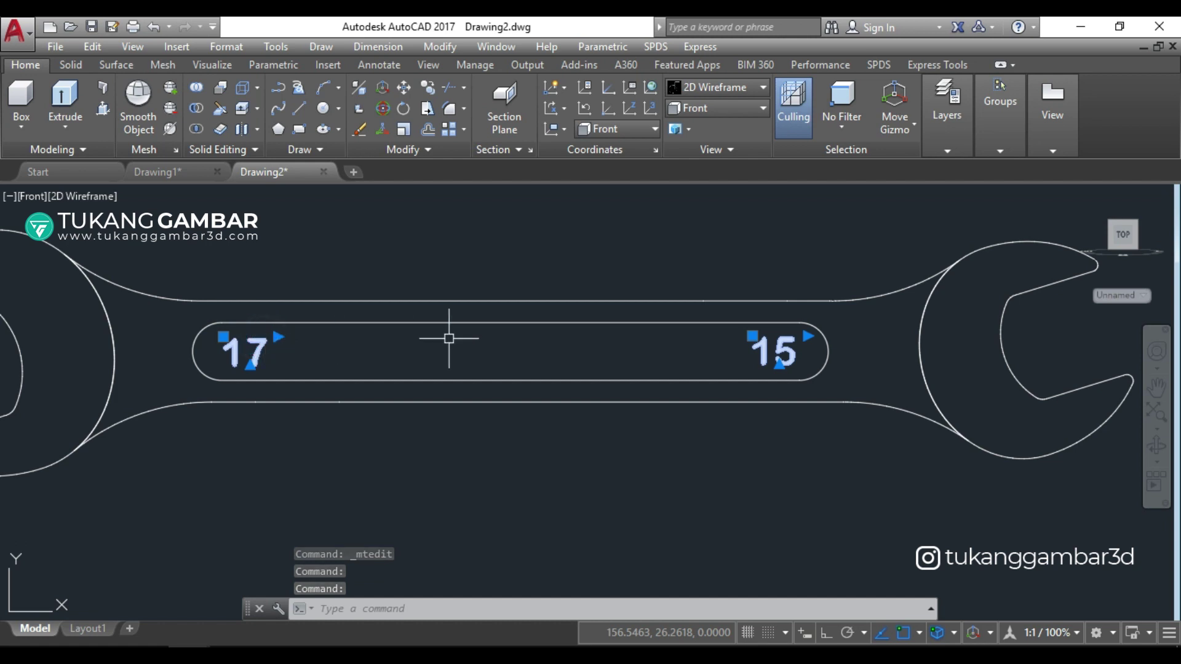
# Step: Explode the 17 and 15 labels into line outlines with TXTEXP
pyautogui.write('TXT')
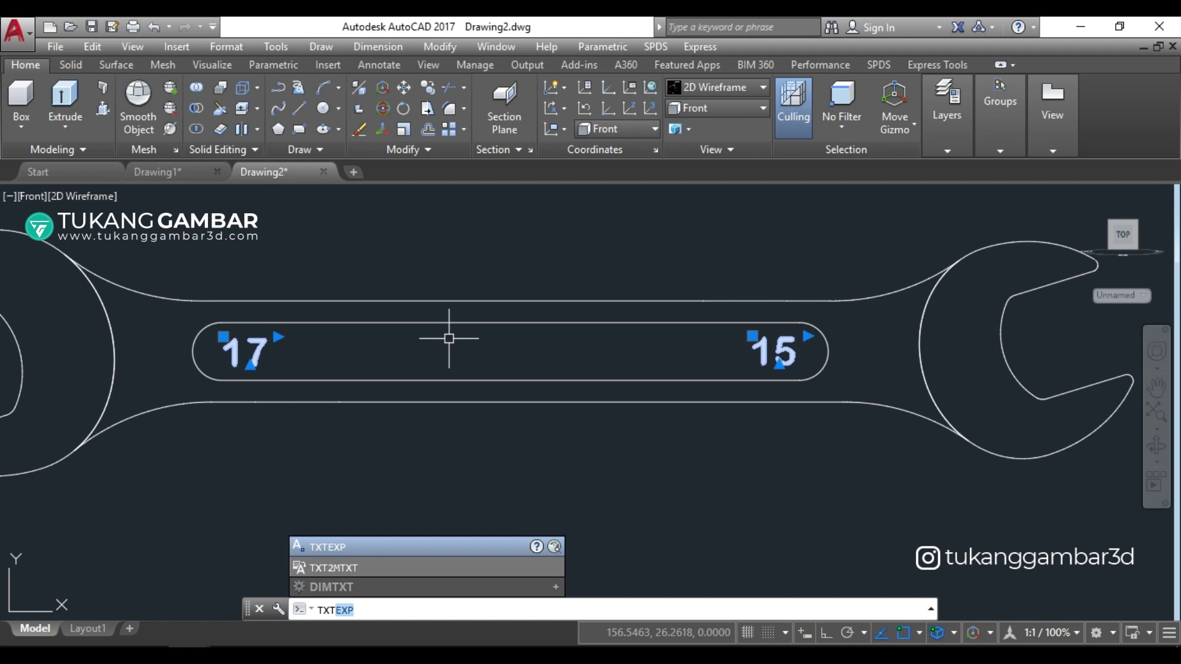
pyautogui.write('EXP')
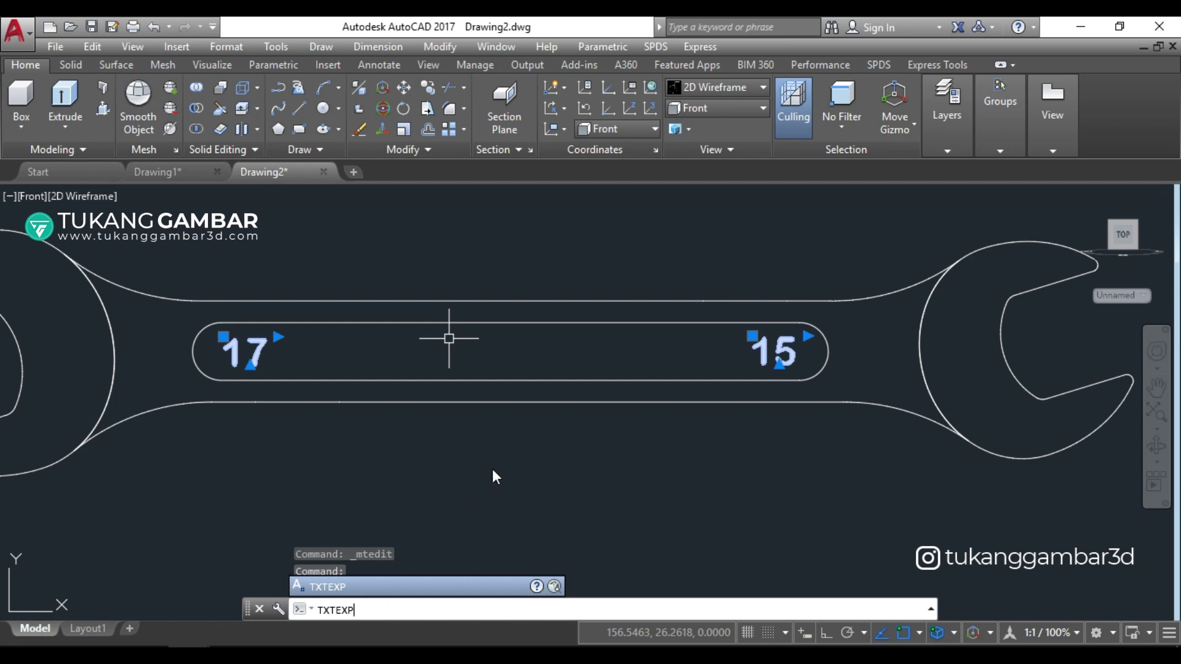
pyautogui.press('Return')
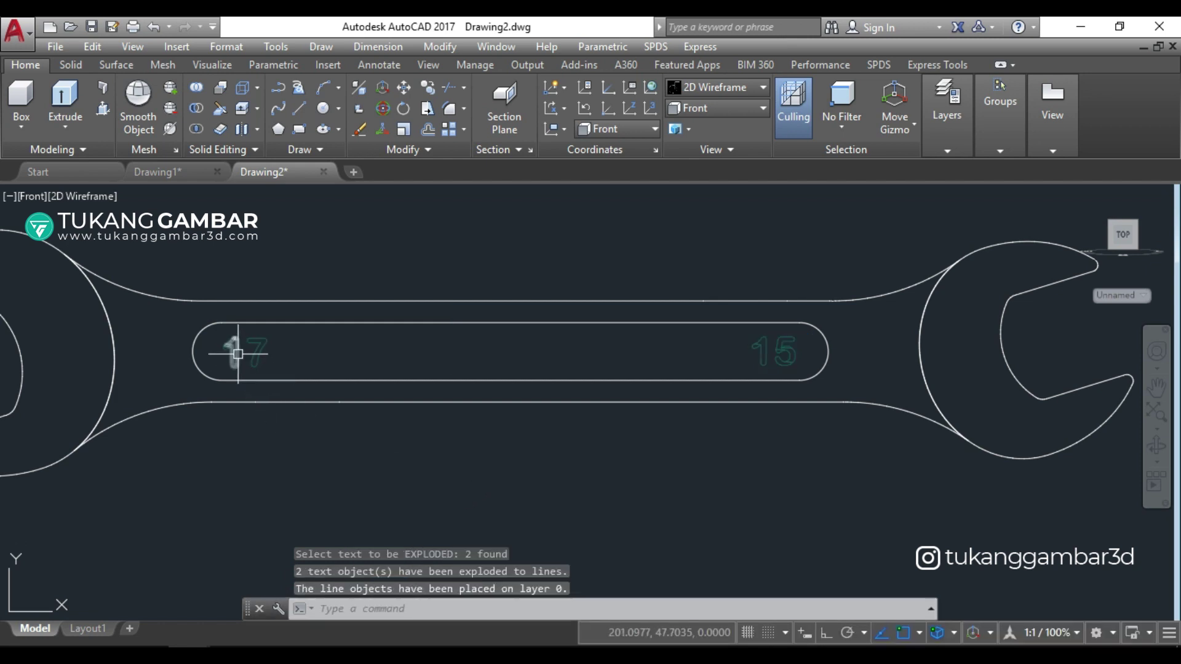
pyautogui.scroll(2, 238, 354)
pyautogui.scroll(2, 237, 343)
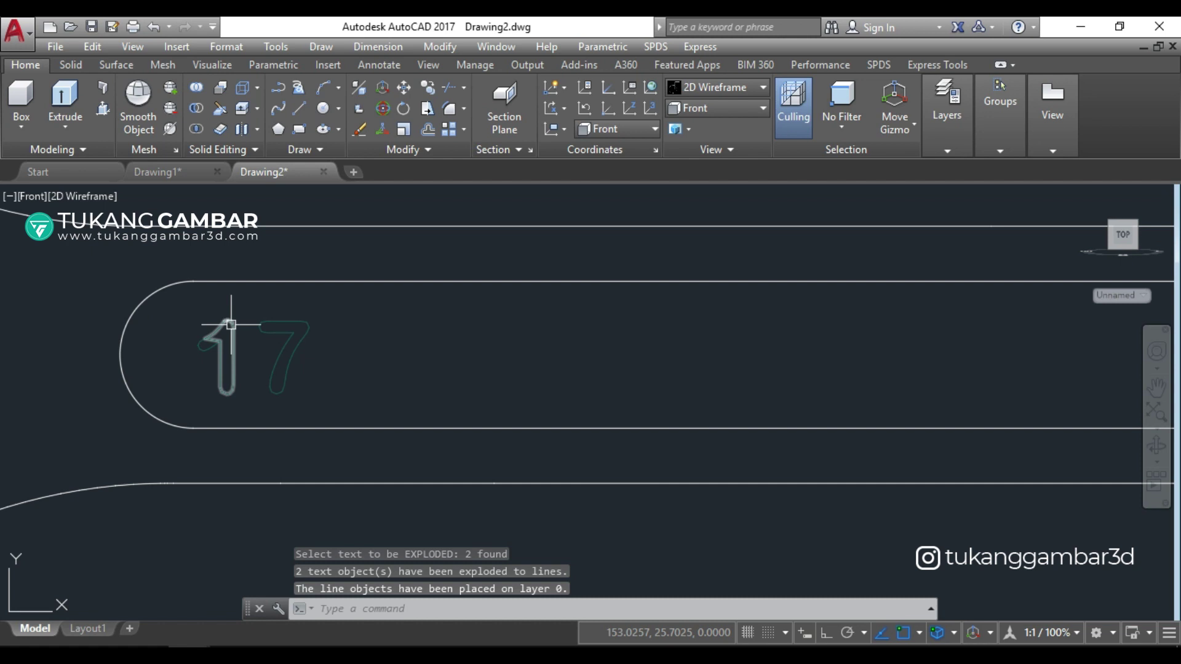
pyautogui.scroll(-2, 277, 344)
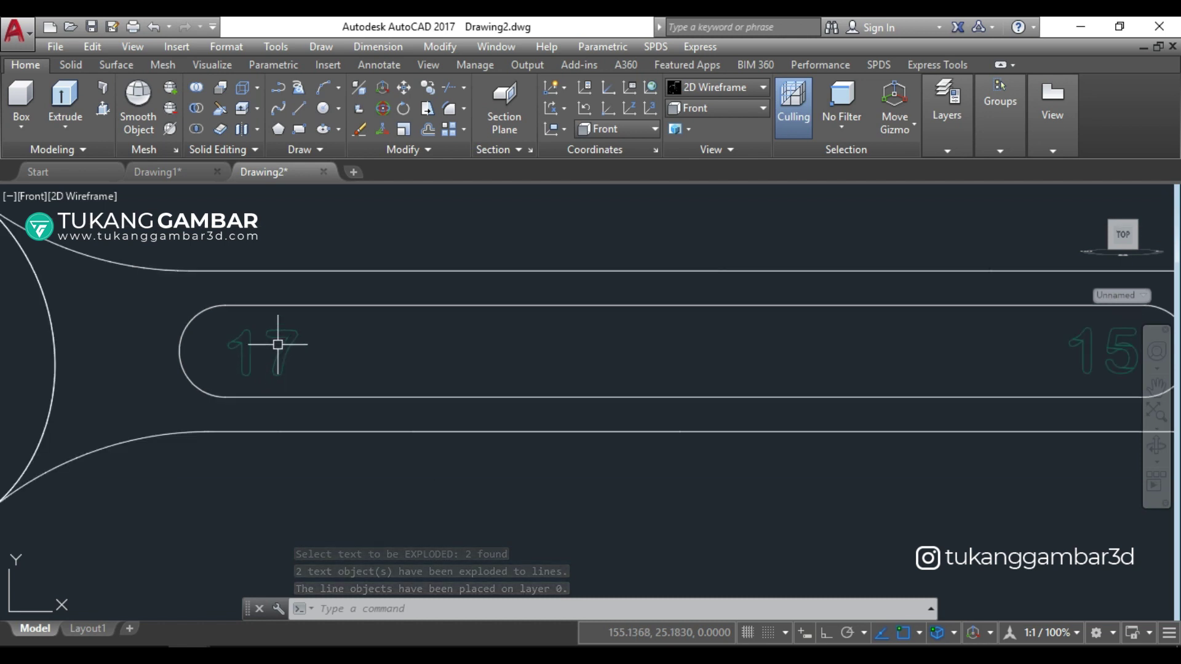
pyautogui.scroll(-2, 393, 357)
pyautogui.moveTo(474, 361); pyautogui.dragTo(436, 360, button='middle')
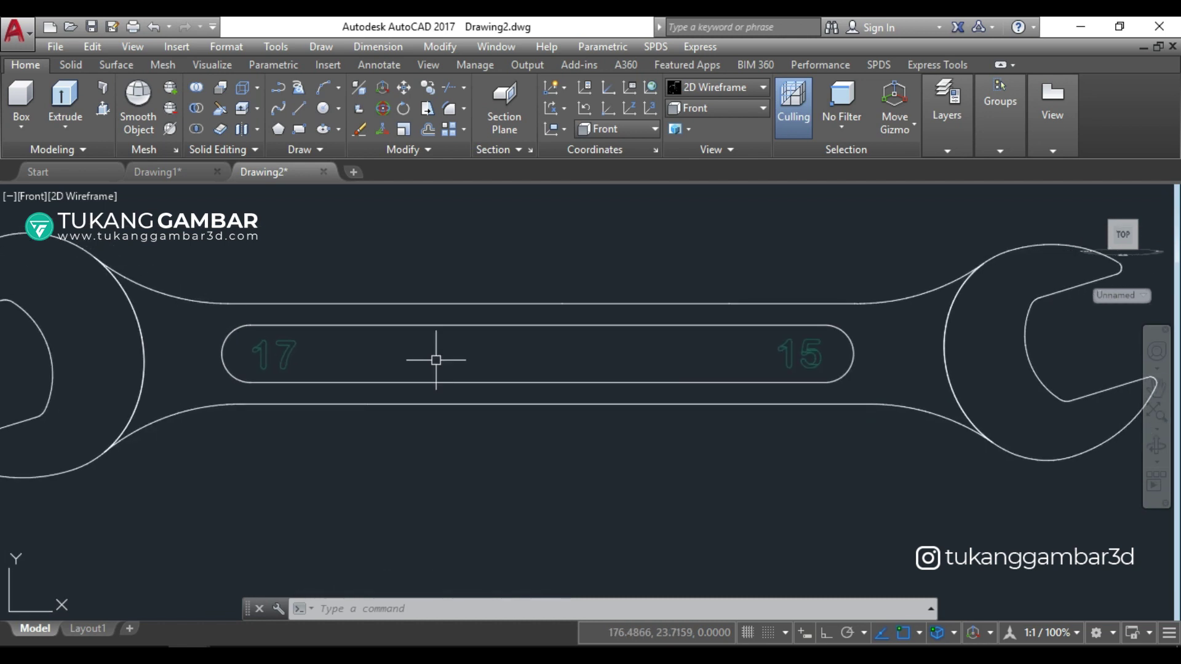
pyautogui.scroll(-2, 436, 360)
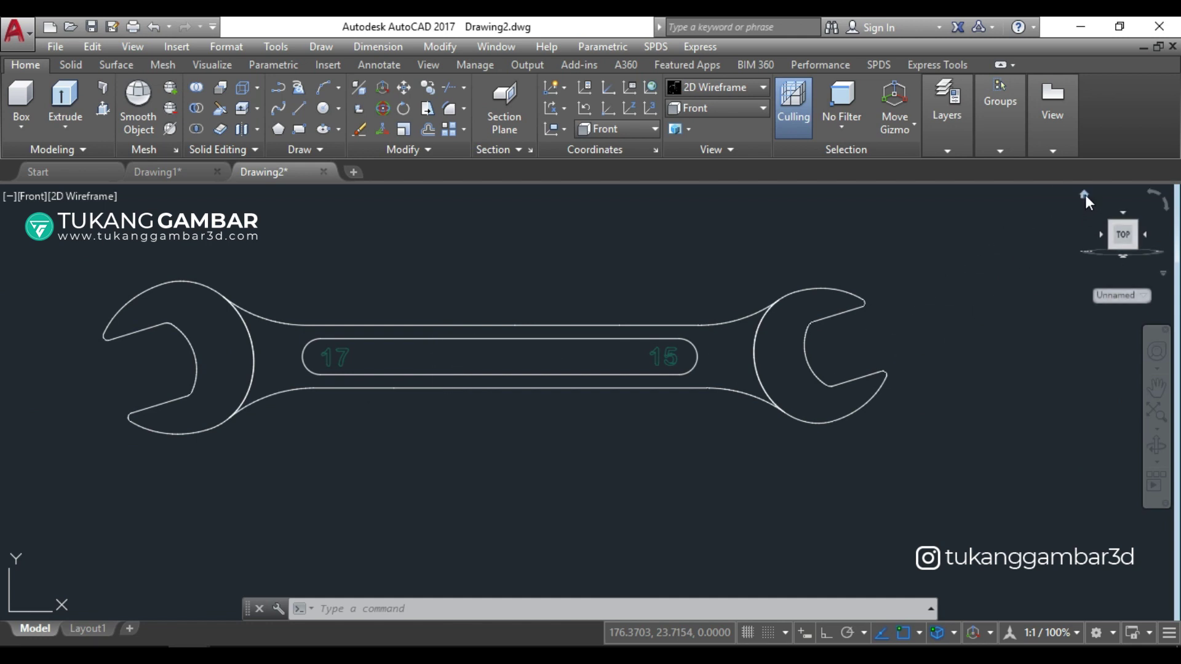
# Step: Switch to the SW Isometric view of the wrench and orbit it slightly
pyautogui.click(1085, 195)
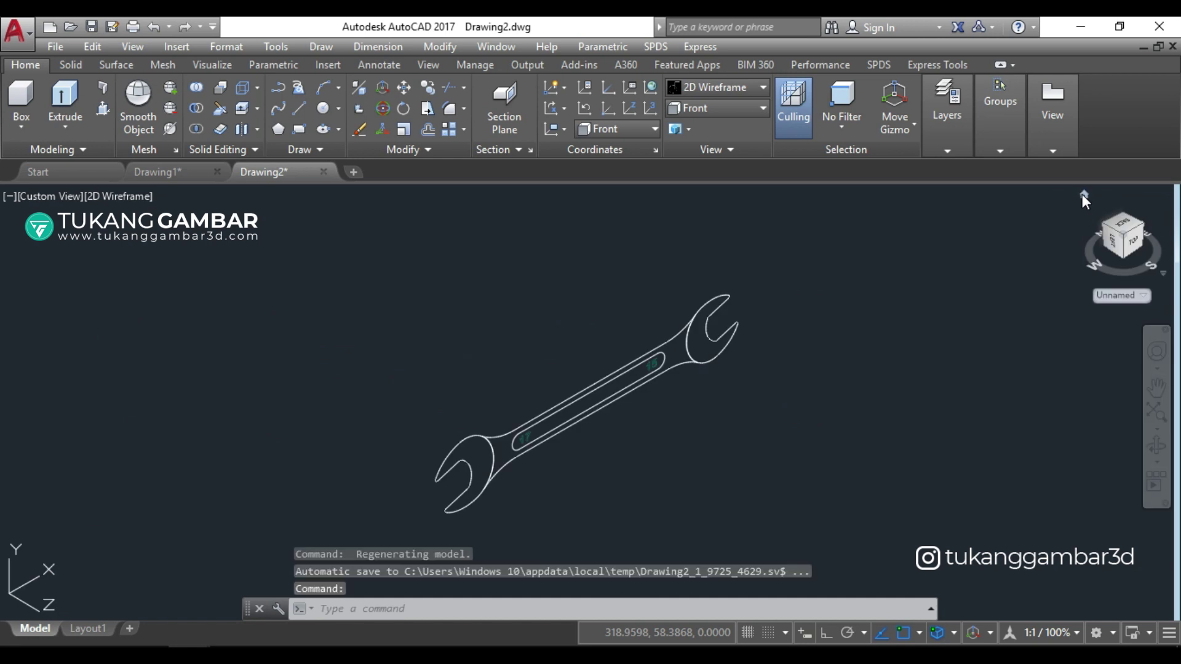
pyautogui.click(720, 108)
pyautogui.click(699, 231)
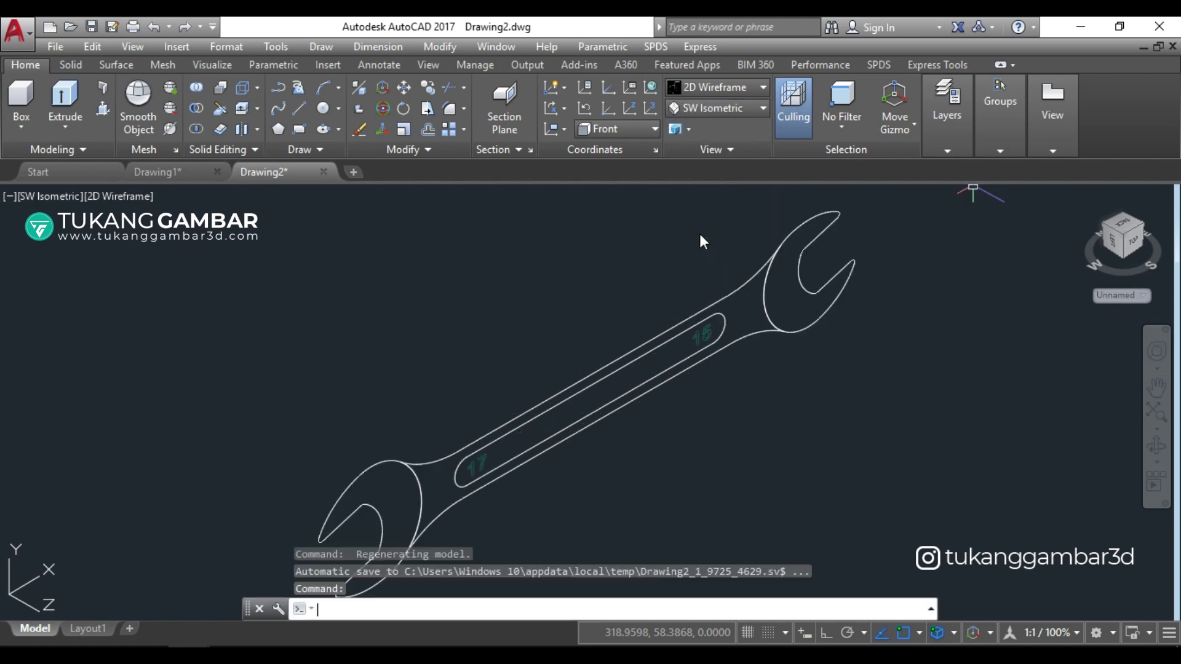
pyautogui.scroll(-2, 478, 260)
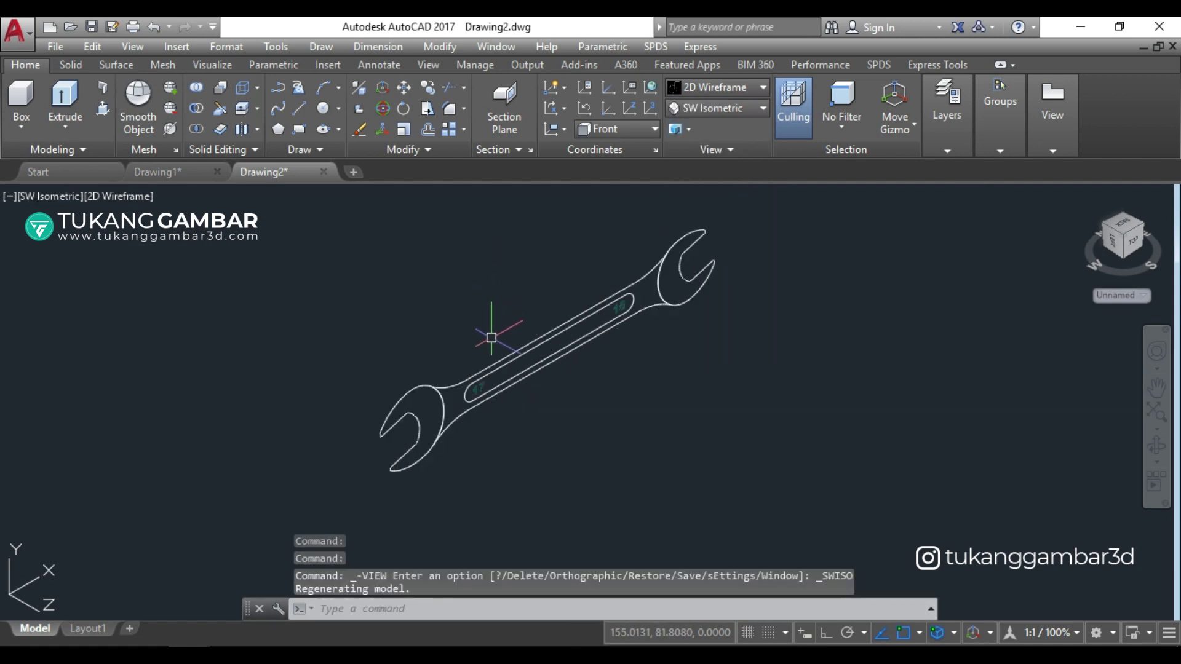
pyautogui.moveTo(502, 414)
pyautogui.keyDown('shift'); pyautogui.mouseDown(button='middle')
pyautogui.moveTo(536, 371)
pyautogui.moveTo(488, 396)
pyautogui.mouseUp(button='middle'); pyautogui.keyUp('shift')
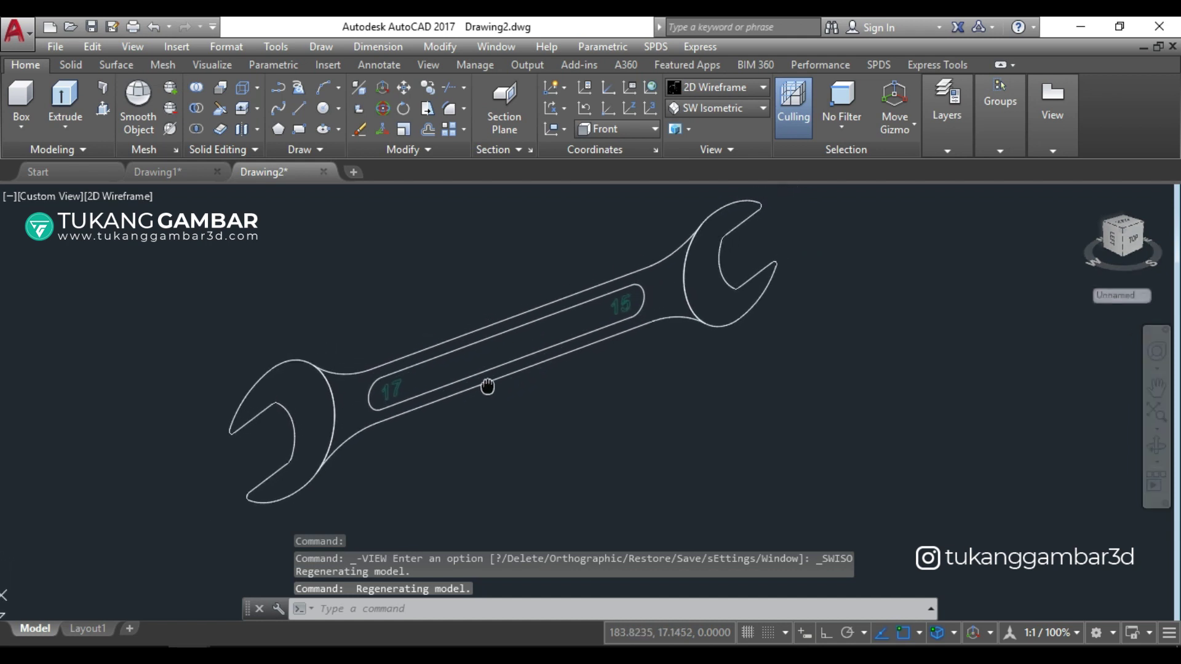
# Step: Extrude both wrench head outlines and the handle slot profile 6 units into solids
pyautogui.click(65, 102)
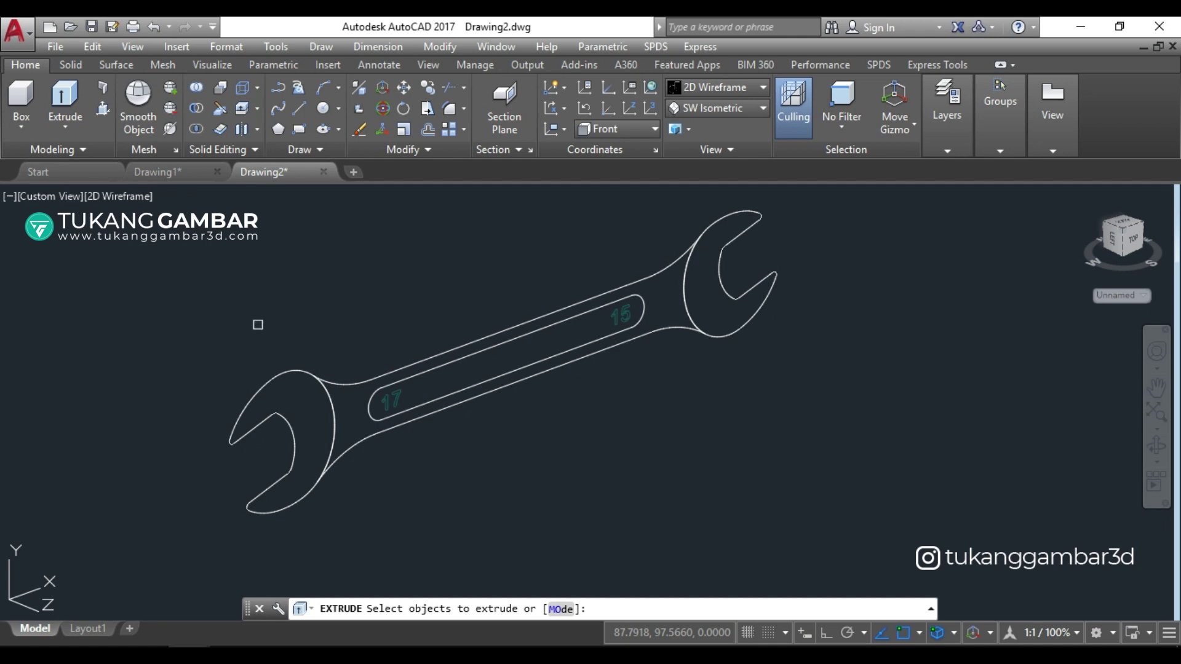
pyautogui.click(279, 371)
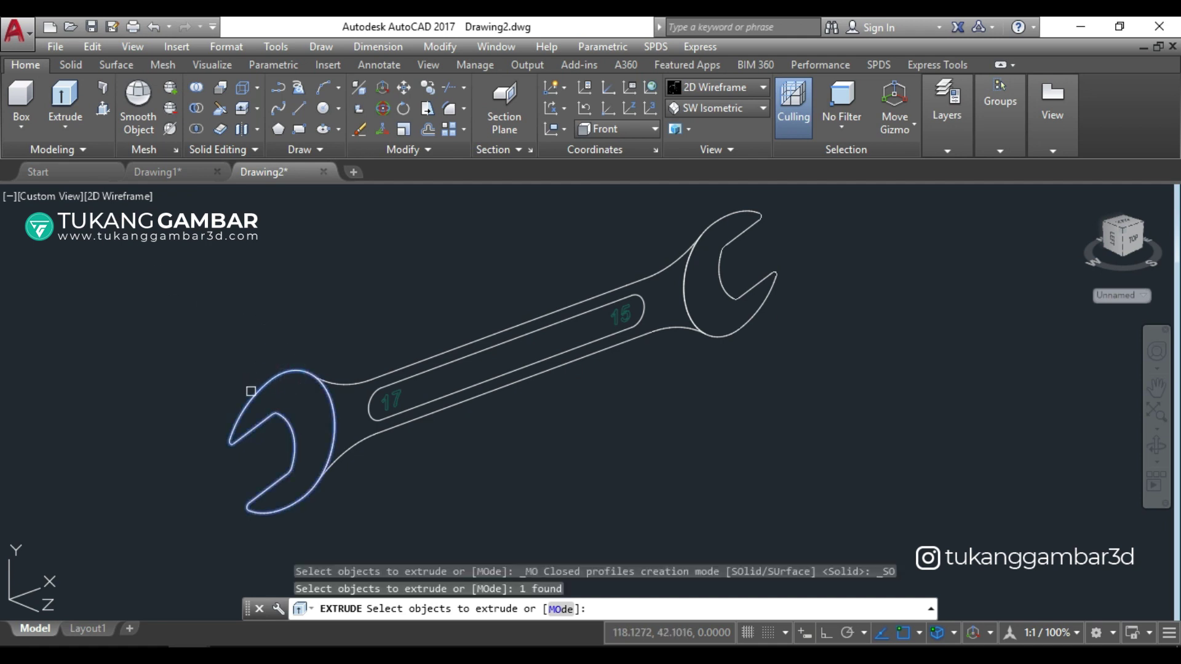
pyautogui.click(764, 222)
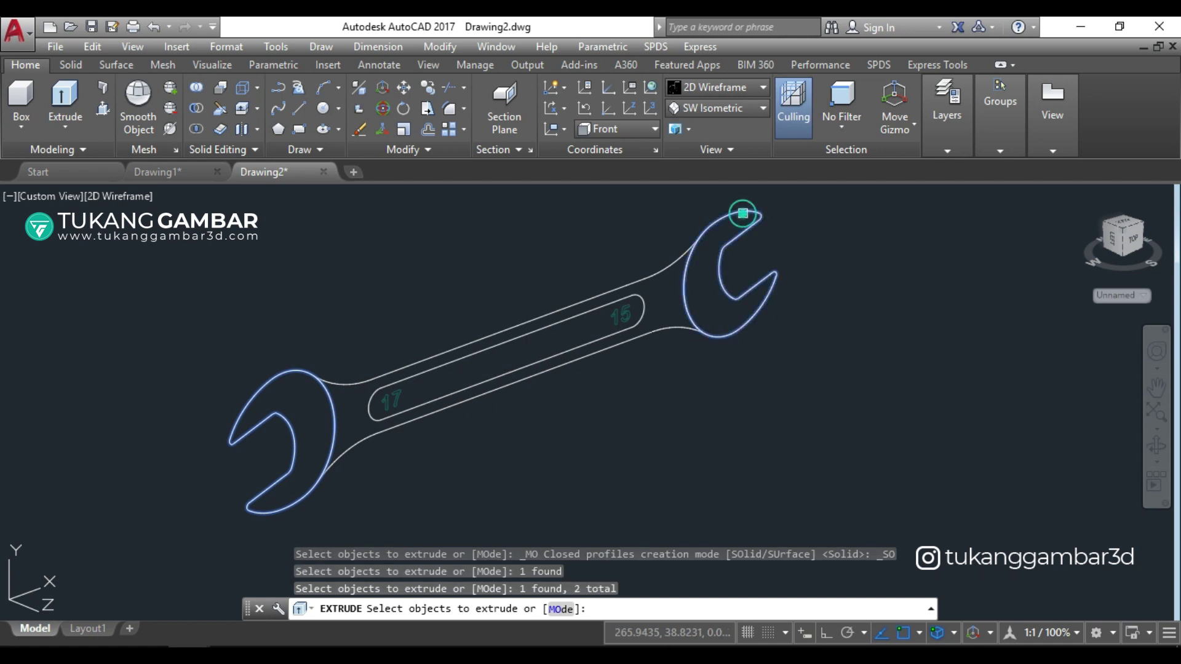
pyautogui.click(576, 314)
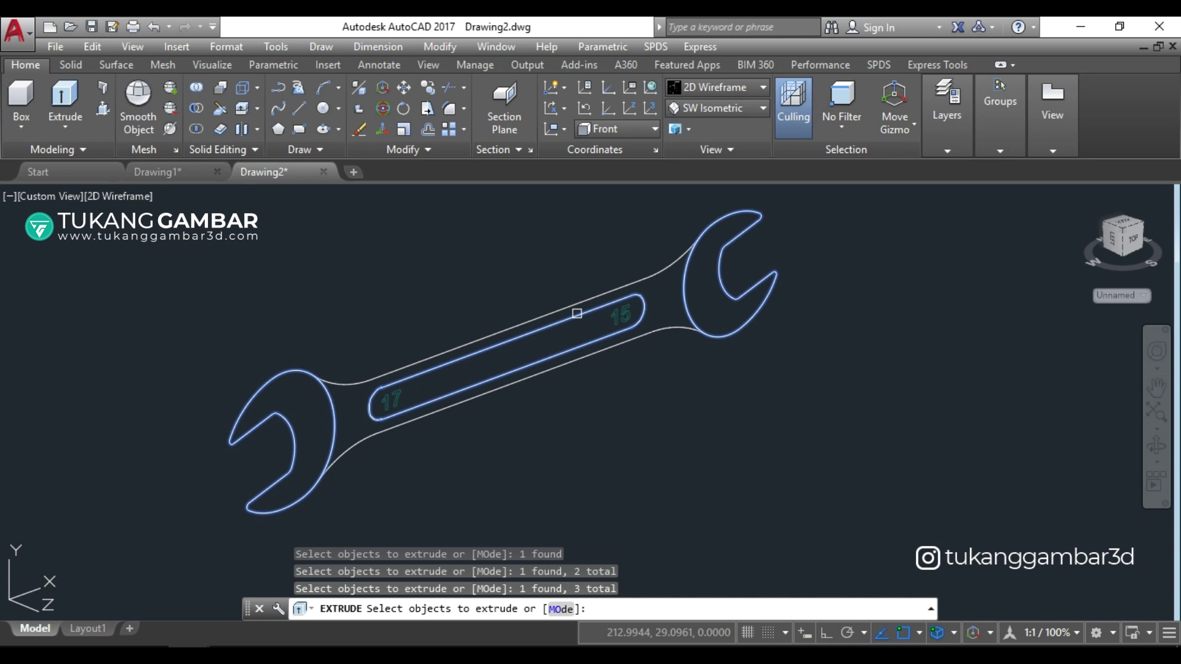
pyautogui.press('Return')
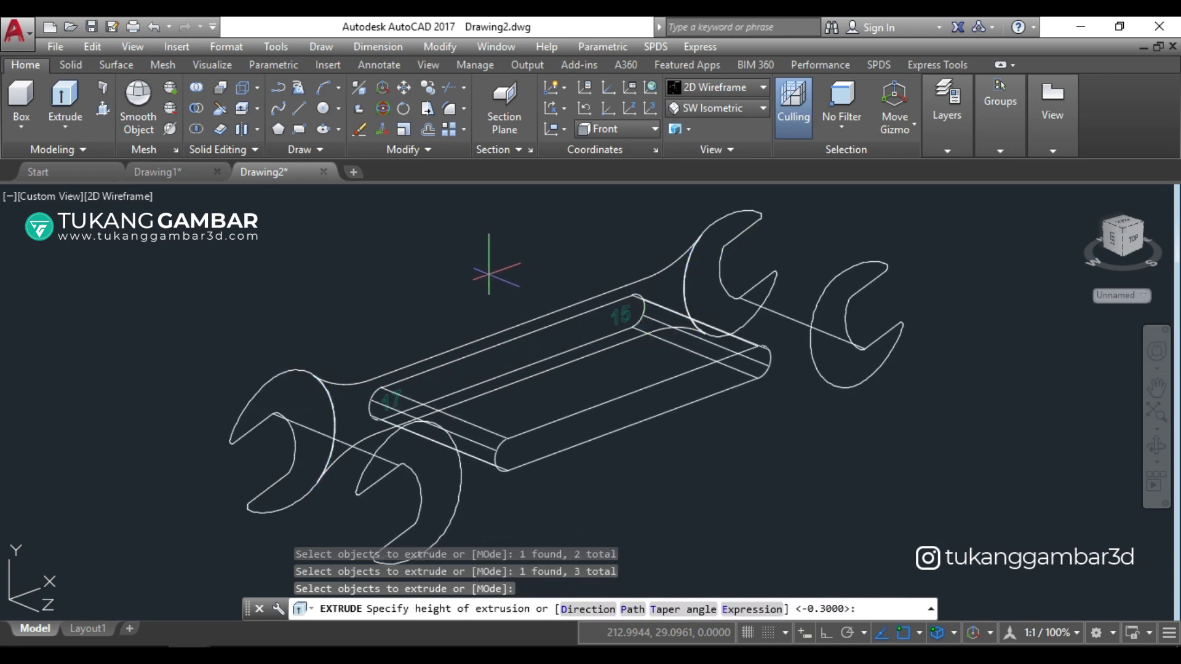
pyautogui.write('6')
pyautogui.press('Return')
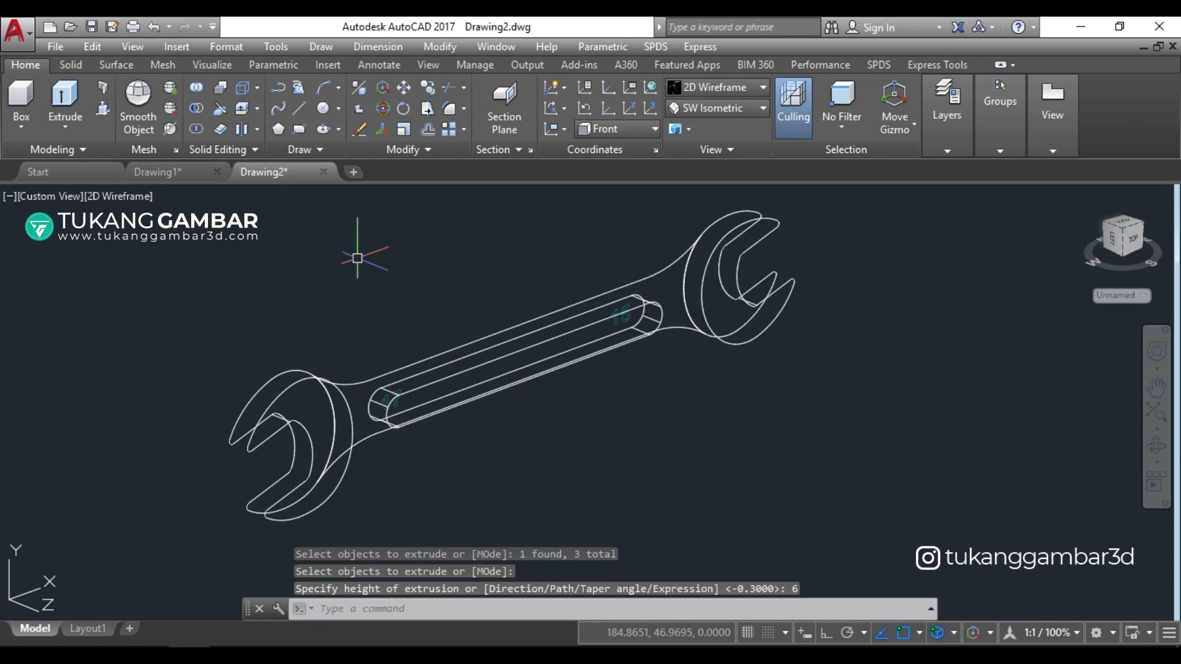
pyautogui.click(135, 198)
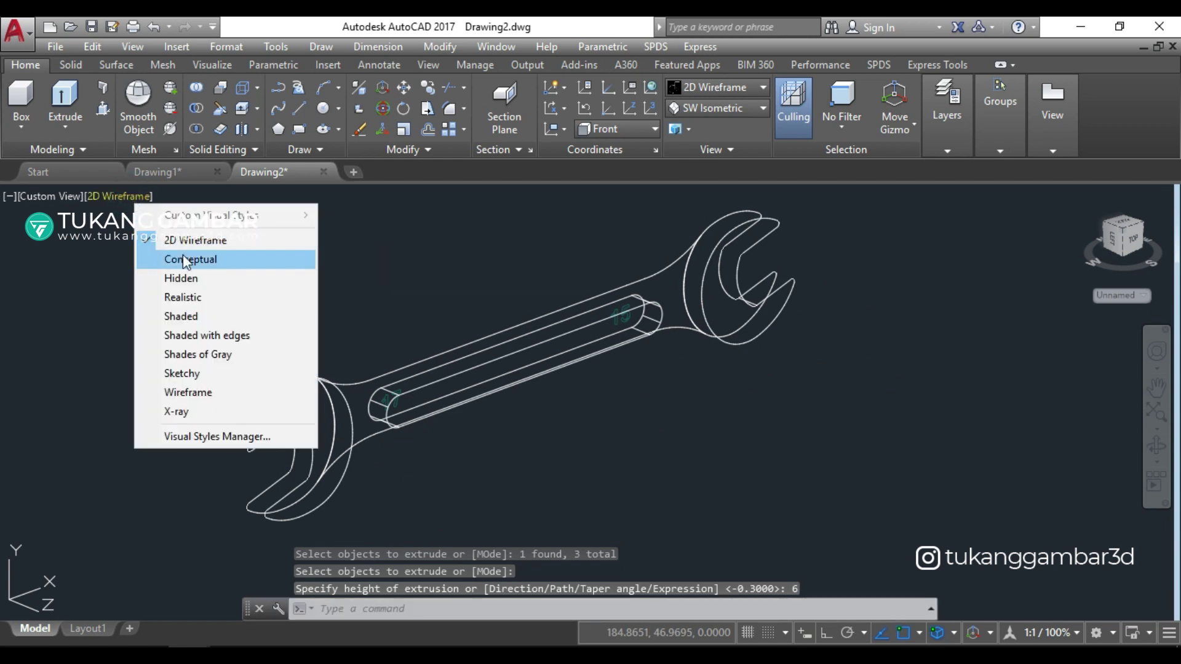
# Step: Use the Conceptual visual style and extrude the wrench handle outline 4 units
pyautogui.click(230, 260)
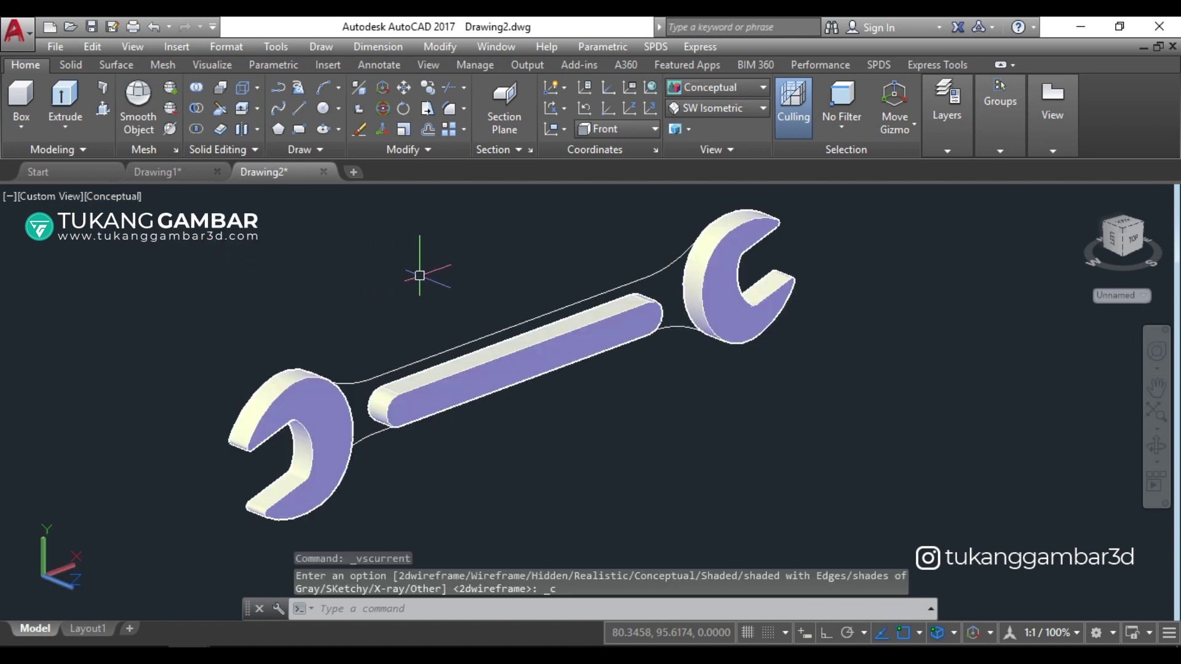
pyautogui.click(64, 95)
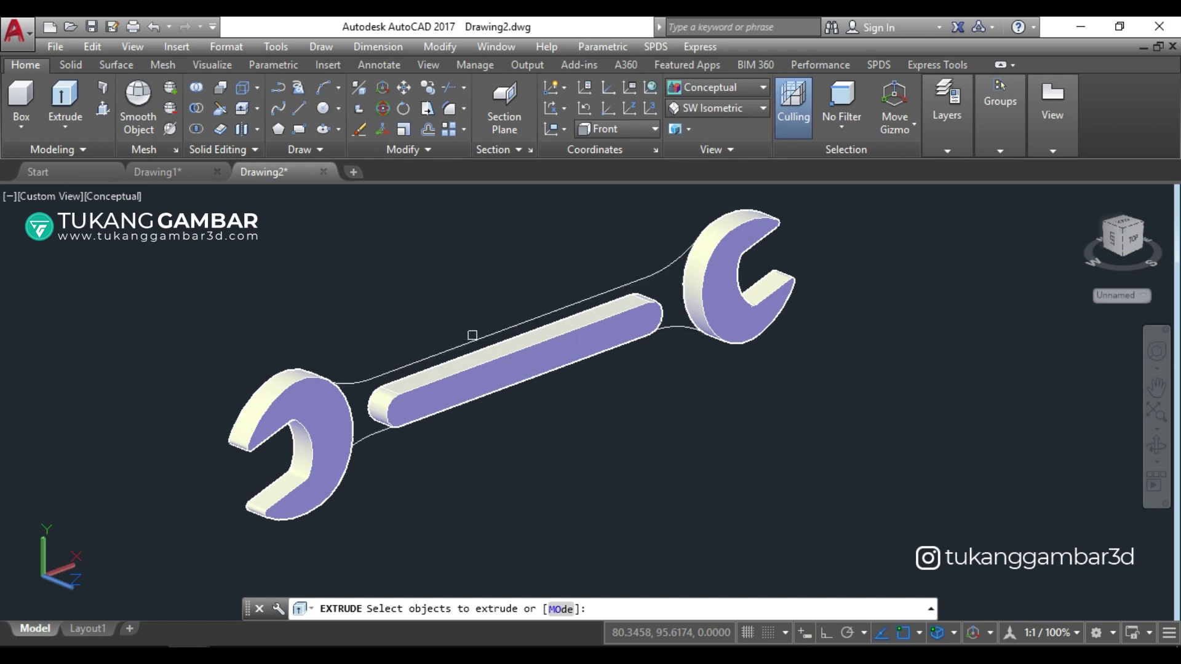
pyautogui.click(469, 334)
pyautogui.rightClick(471, 283)
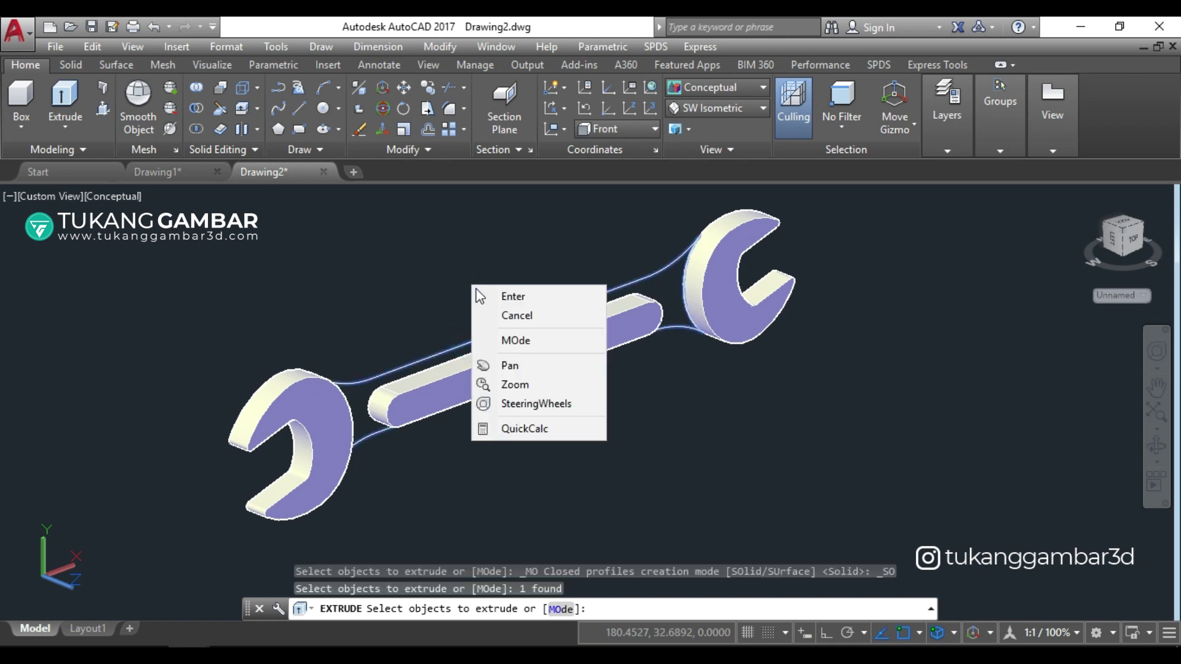
pyautogui.click(487, 294)
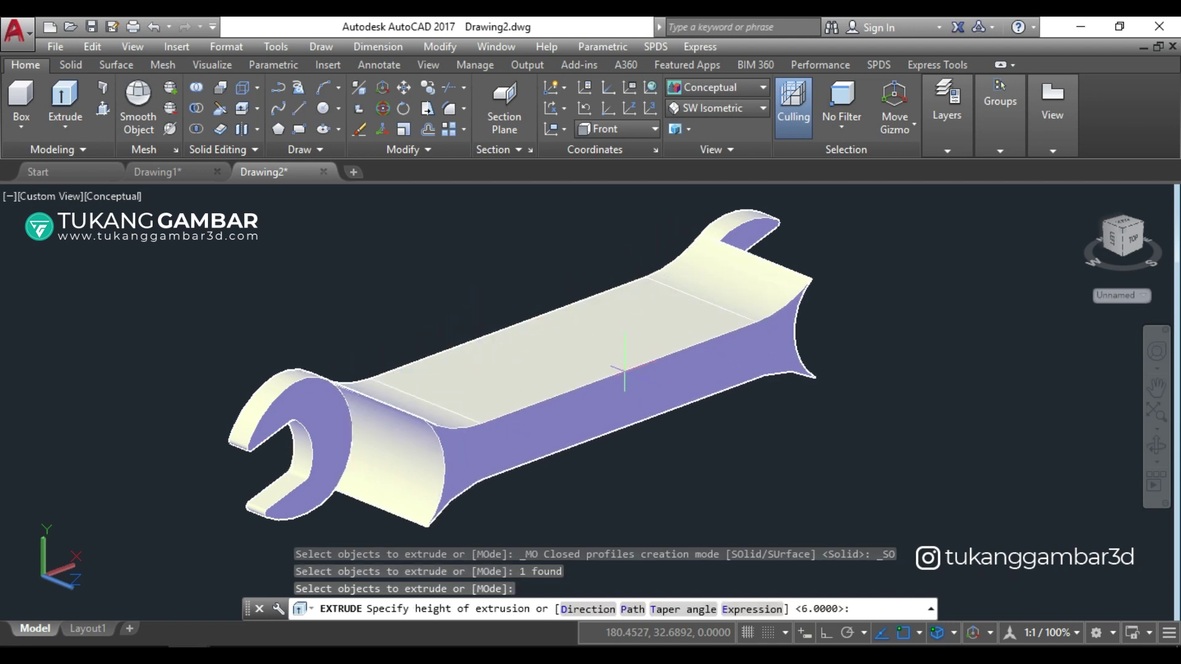
pyautogui.write('4')
pyautogui.press('Return')
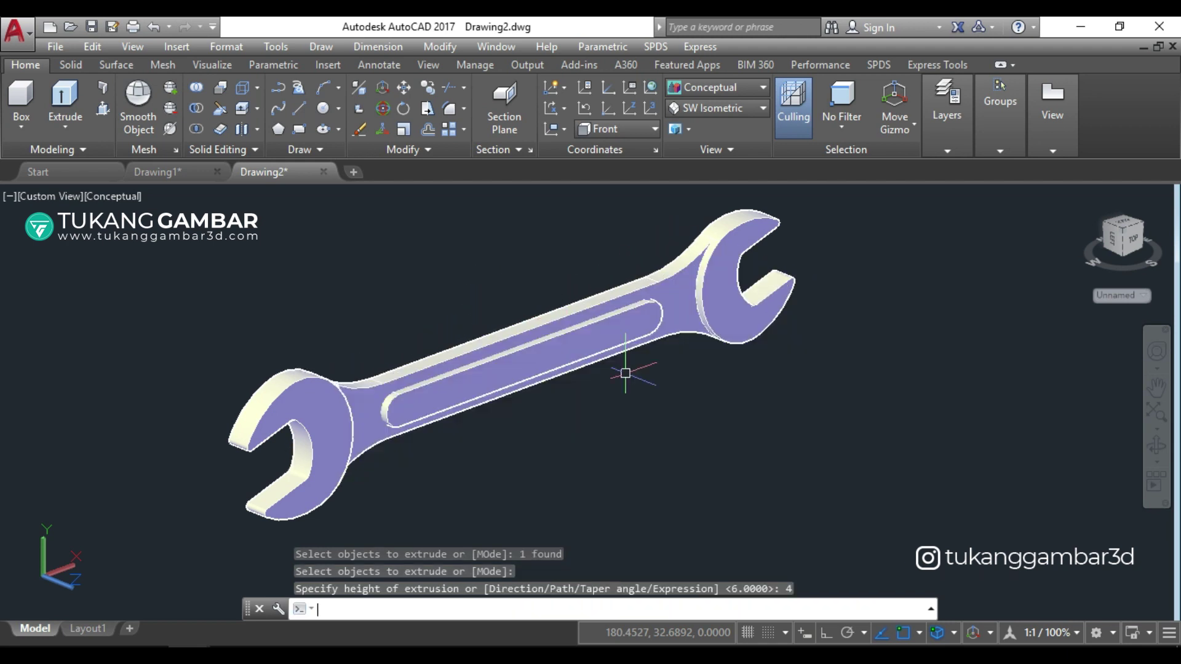
pyautogui.keyDown('shift'); pyautogui.moveTo(621, 337); pyautogui.dragTo(592, 448, button='middle'); pyautogui.keyUp('shift')
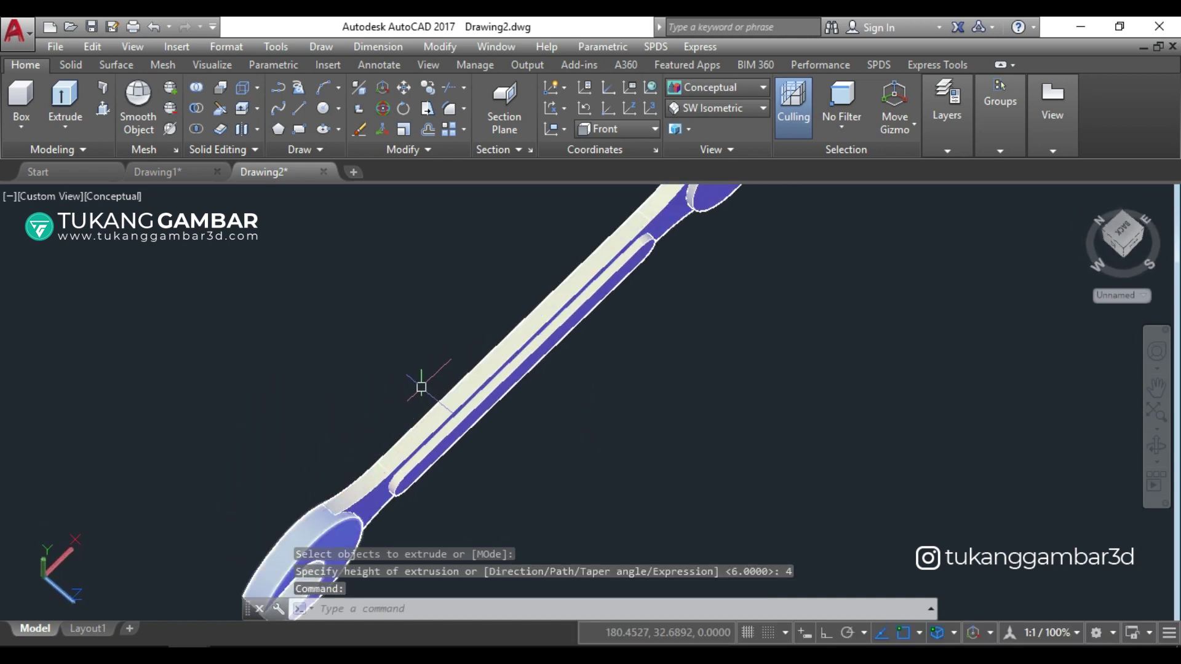
# Step: View the wrench diagonally, select the wrench body solid and start moving it
pyautogui.keyDown('shift'); pyautogui.moveTo(421, 387); pyautogui.dragTo(409, 345, button='middle'); pyautogui.keyUp('shift')
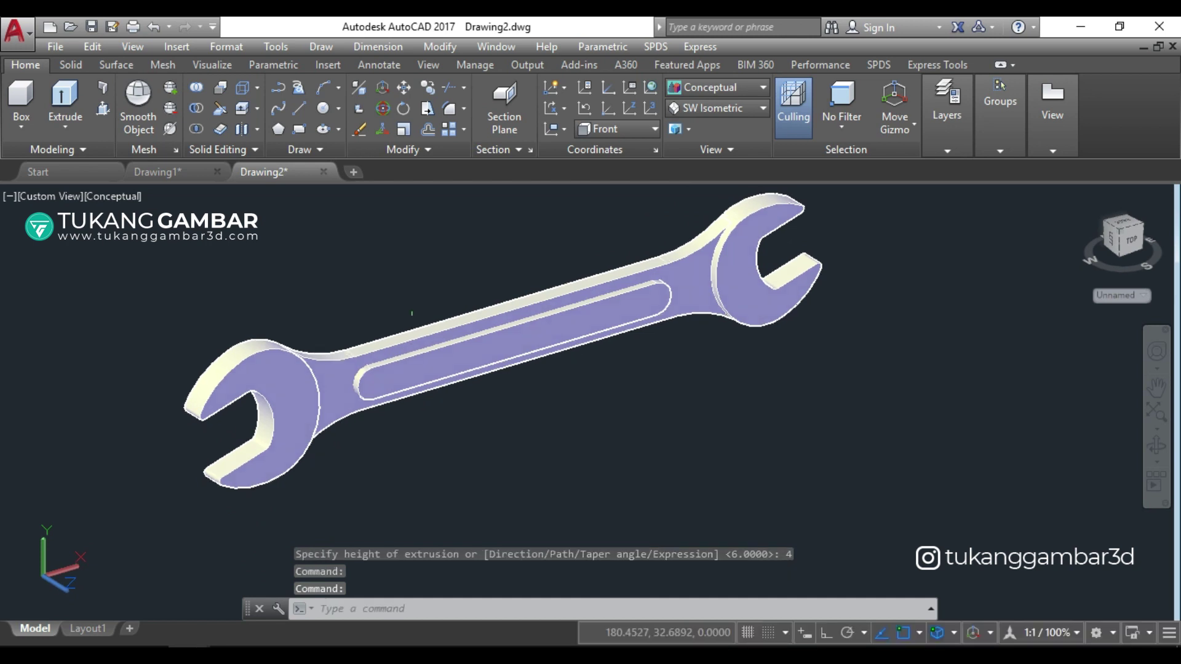
pyautogui.moveTo(458, 300); pyautogui.dragTo(478, 309, button='middle')
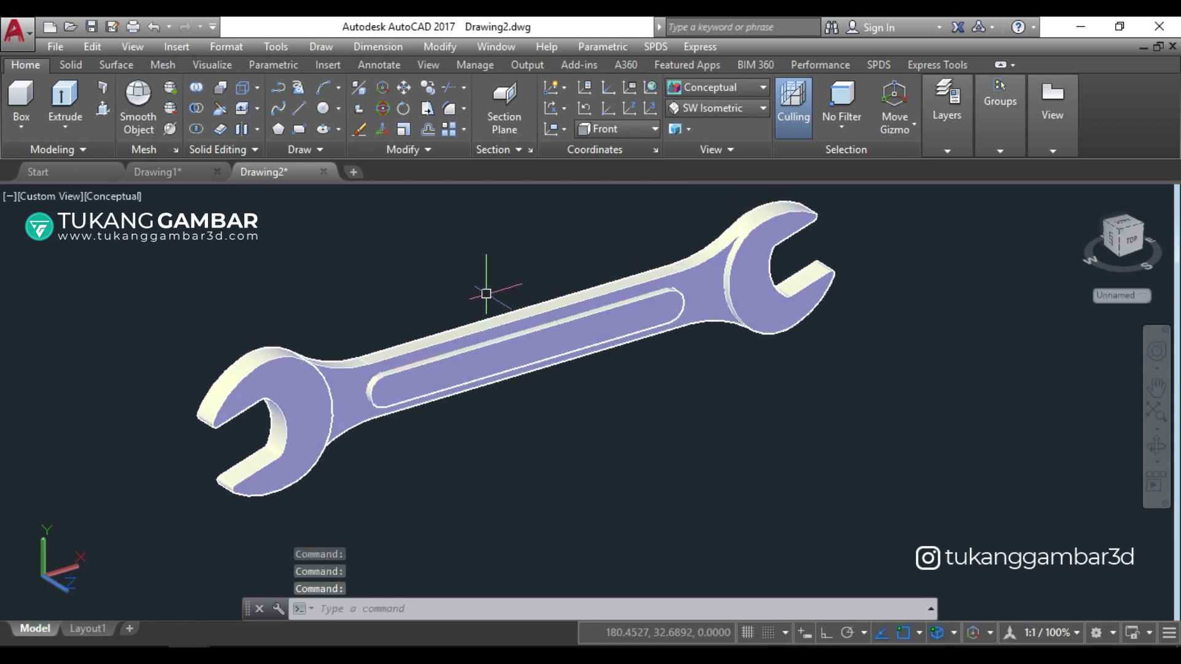
pyautogui.click(486, 323)
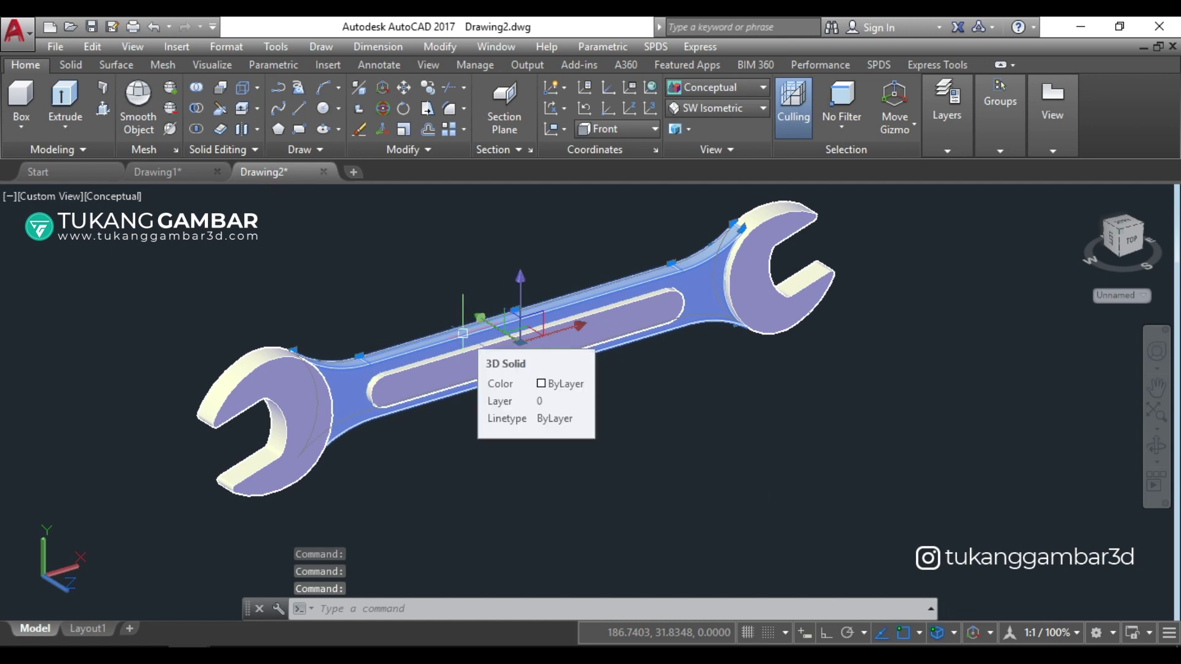
pyautogui.click(404, 88)
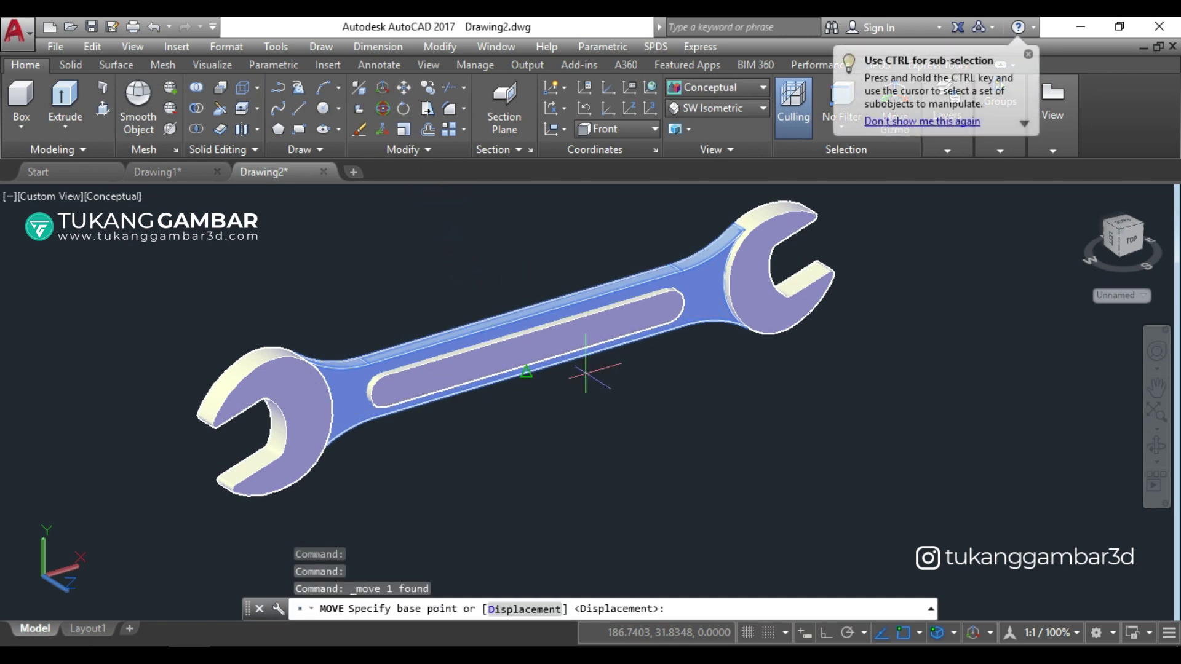
# Step: Move the wrench body solid 1 unit with Ortho on, then orbit to check it
pyautogui.click(617, 392)
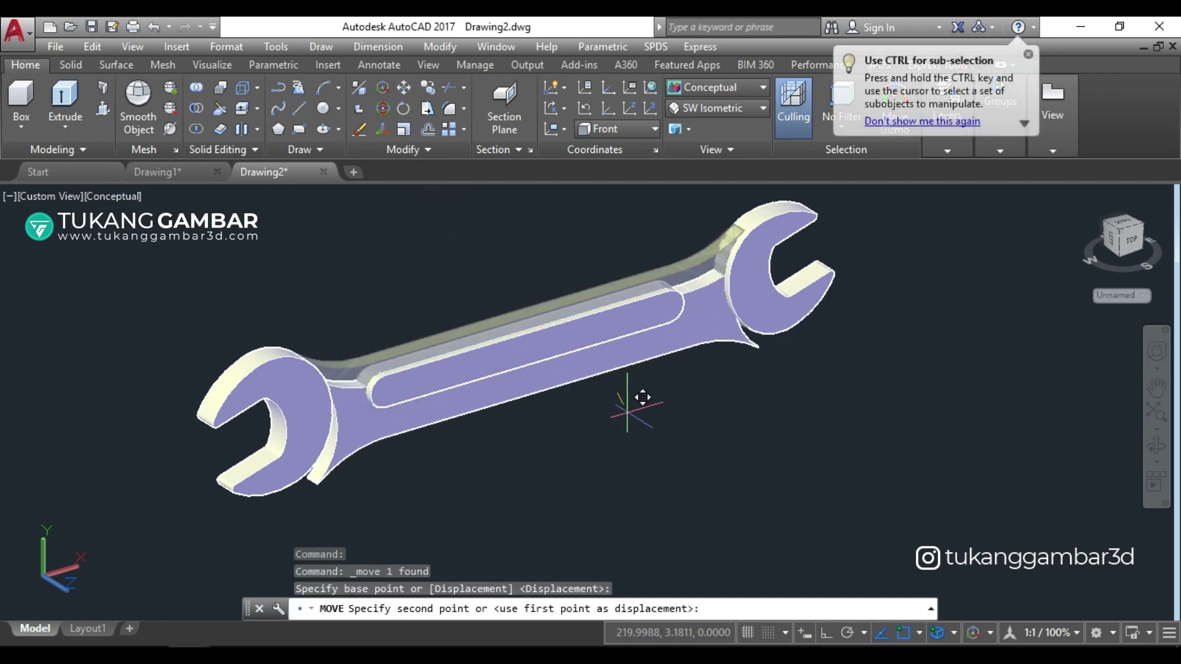
pyautogui.click(828, 632)
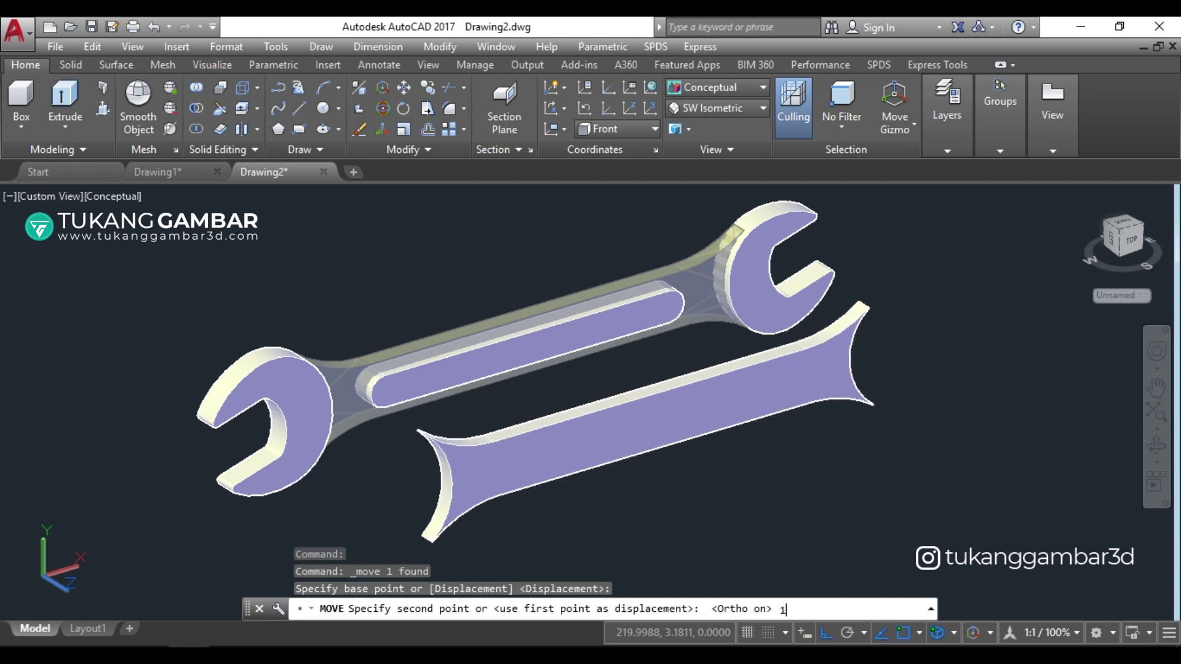
pyautogui.press('Return')
pyautogui.moveTo(540, 422)
pyautogui.keyDown('shift'); pyautogui.mouseDown(button='middle')
pyautogui.moveTo(536, 514)
pyautogui.moveTo(504, 492)
pyautogui.mouseUp(button='middle'); pyautogui.keyUp('shift')
pyautogui.scroll(2, 237, 458)
pyautogui.scroll(2, 237, 458)
pyautogui.scroll(2, 237, 458)
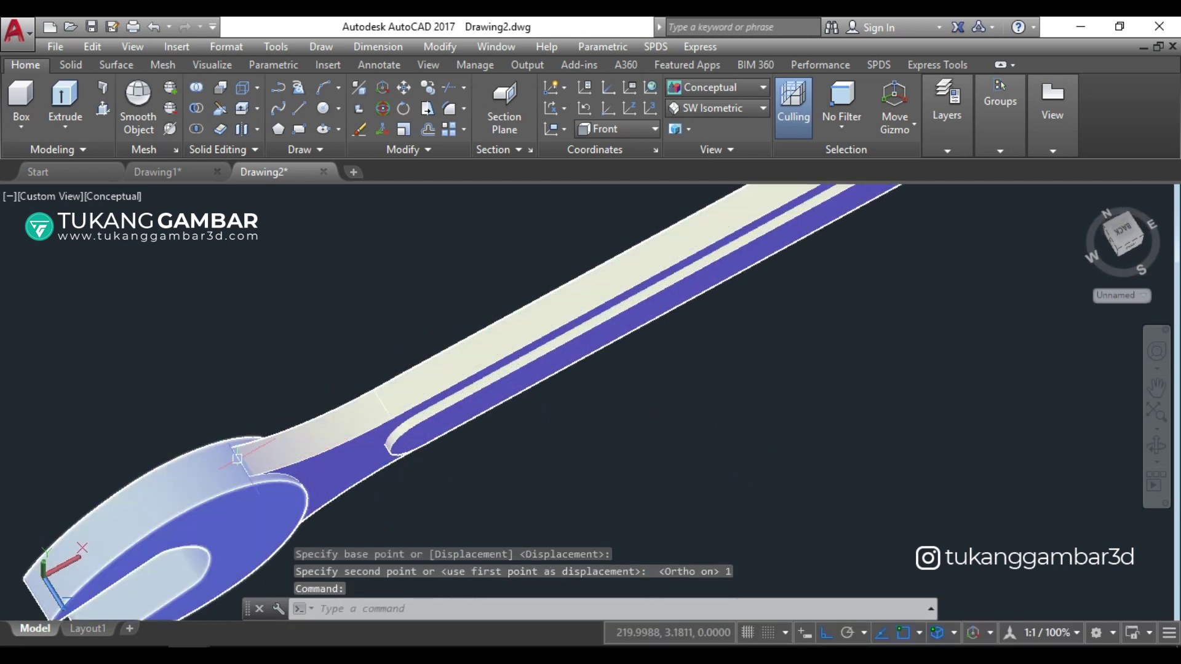
pyautogui.moveTo(561, 448)
pyautogui.keyDown('shift'); pyautogui.mouseDown(button='middle')
pyautogui.moveTo(552, 397)
pyautogui.moveTo(592, 385)
pyautogui.moveTo(501, 375)
pyautogui.moveTo(475, 387)
pyautogui.mouseUp(button='middle'); pyautogui.keyUp('shift')
pyautogui.scroll(-3, 550, 394)
pyautogui.scroll(-2, 594, 378)
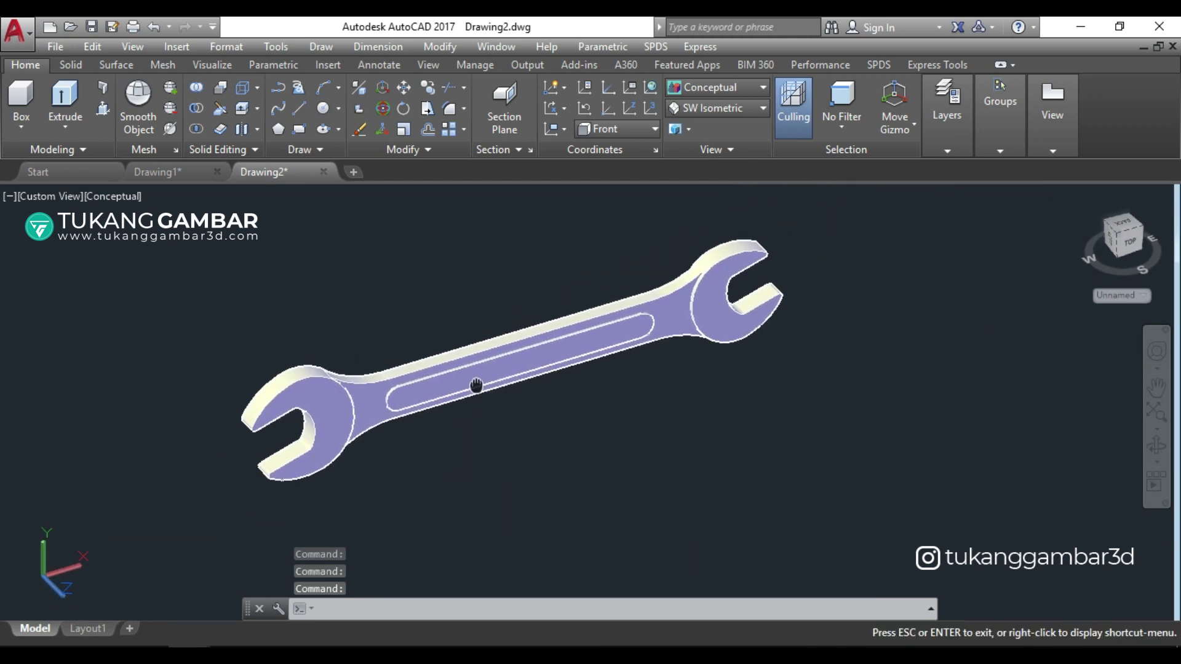
# Step: Extrude the shapes inside the handle area to a height of -0.3
pyautogui.click(331, 252)
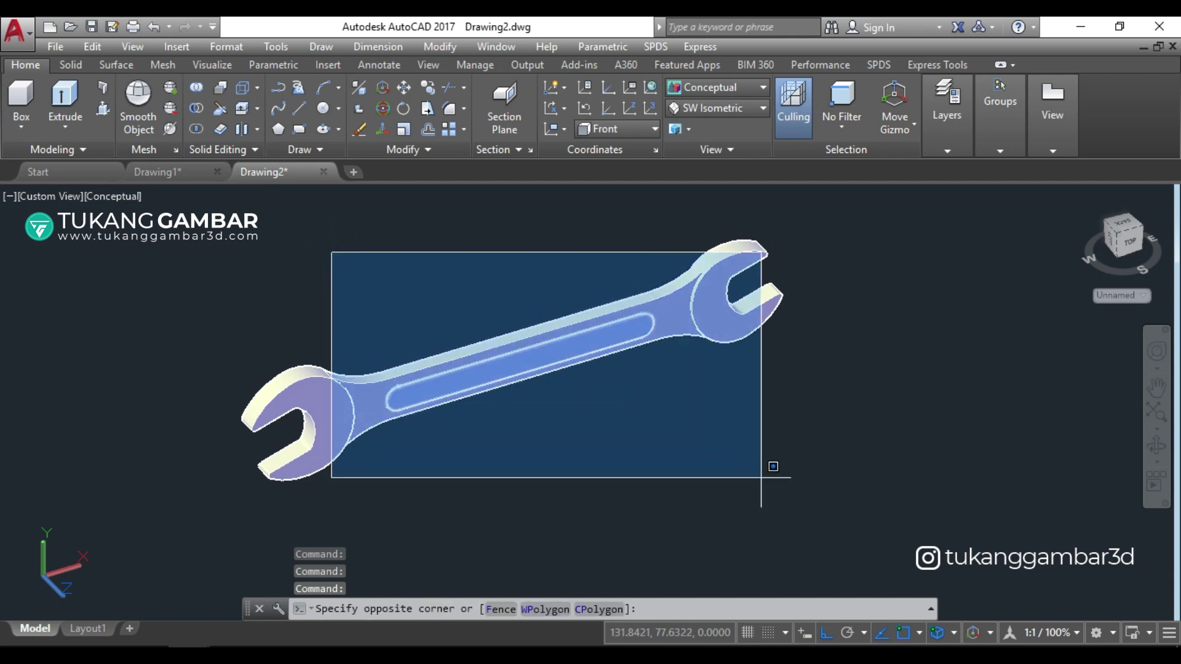
pyautogui.click(707, 467)
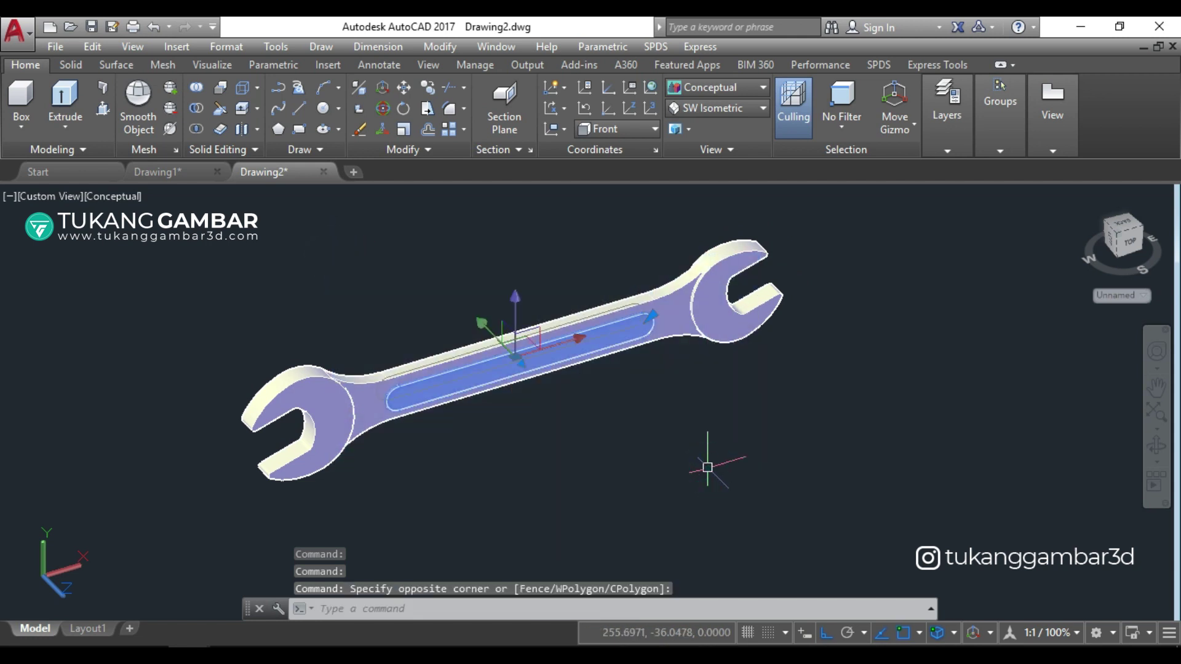
pyautogui.click(69, 86)
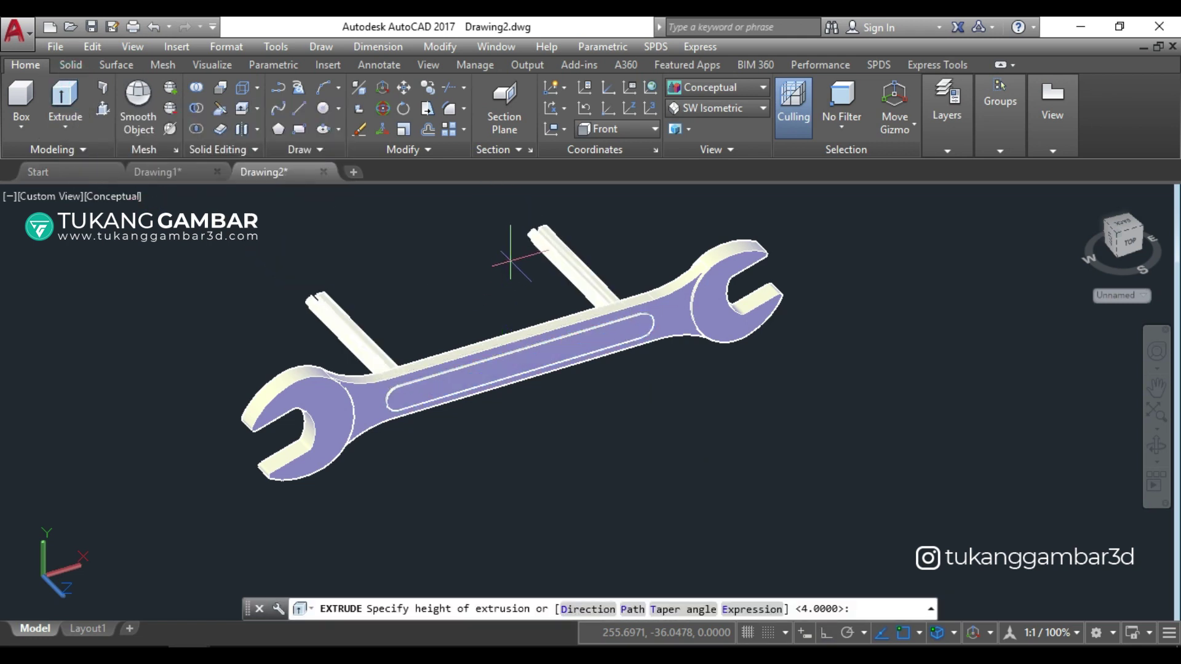
pyautogui.write('-0.3')
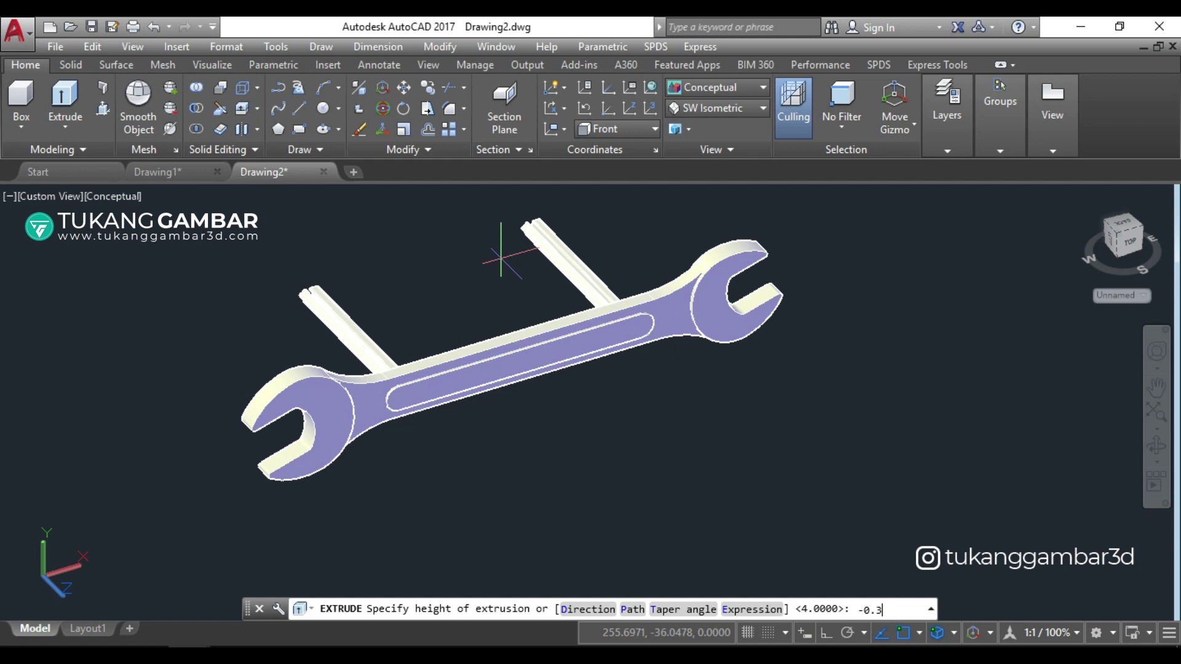
pyautogui.press('Return')
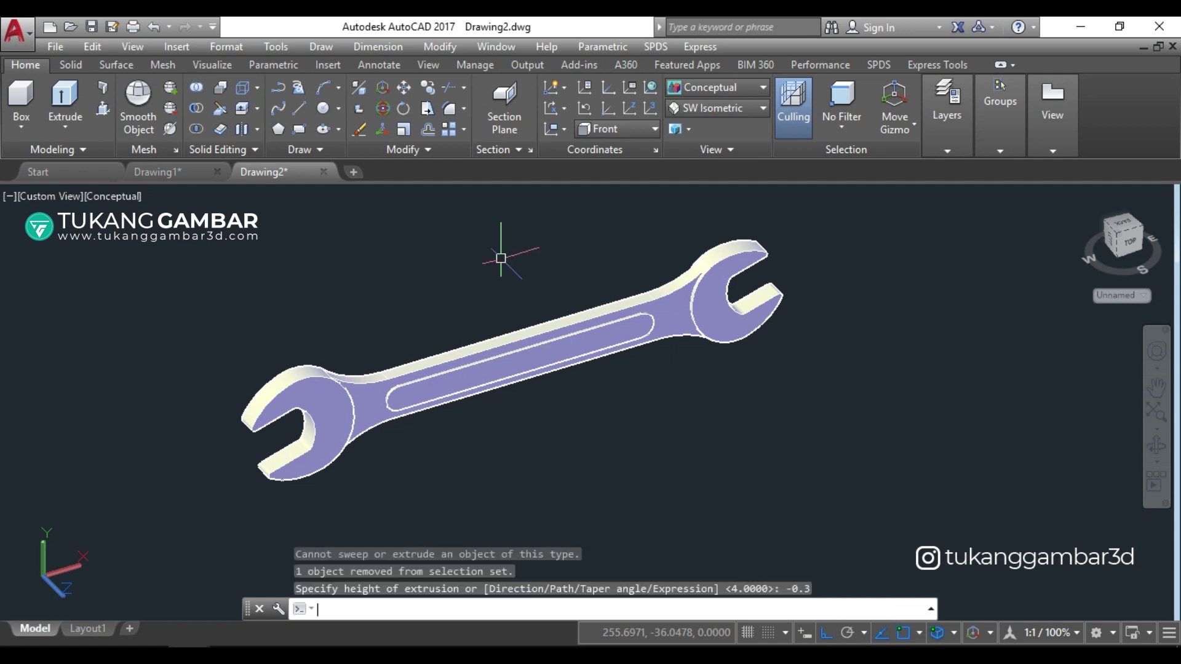
# Step: Window-select the 17 and 15 label objects in the handle
pyautogui.click(338, 305)
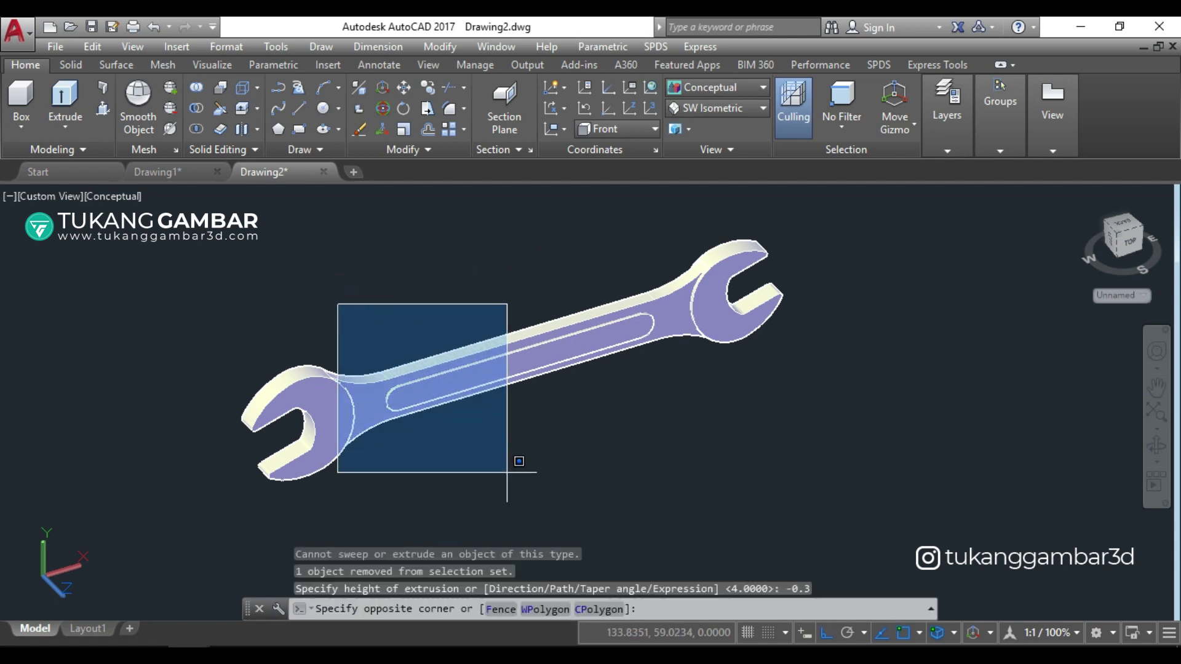
pyautogui.click(498, 474)
pyautogui.click(555, 240)
pyautogui.click(681, 412)
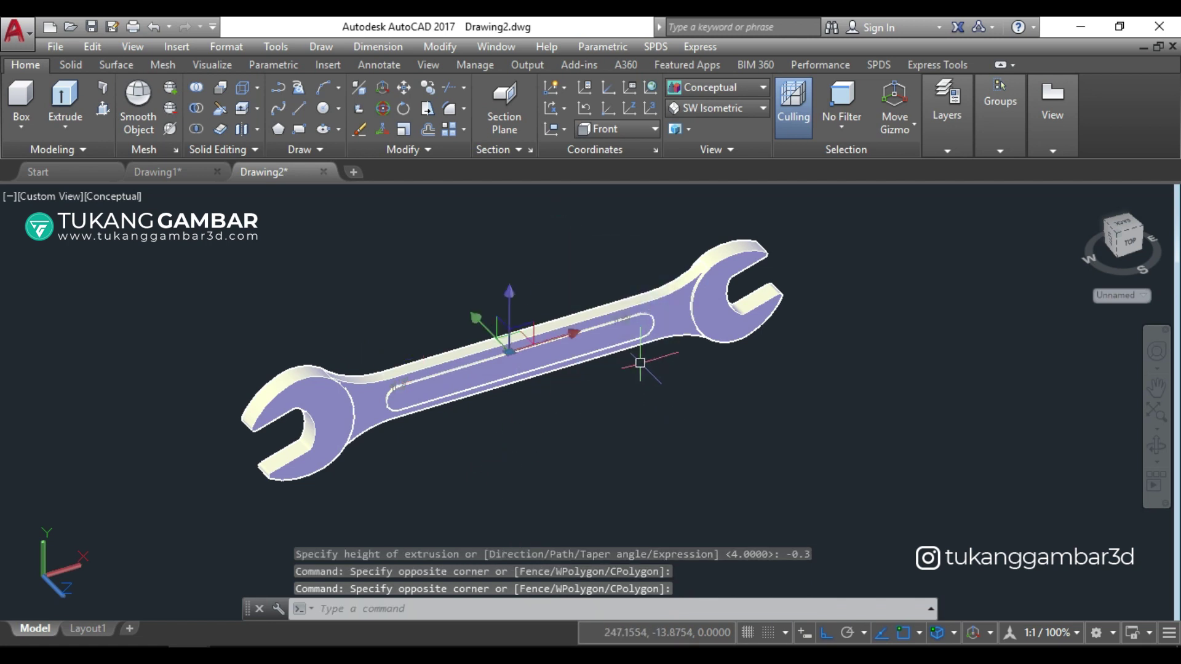
# Step: Move the 17 and 15 label solids 6 units into the handle channel and check the result
pyautogui.click(404, 93)
pyautogui.click(826, 328)
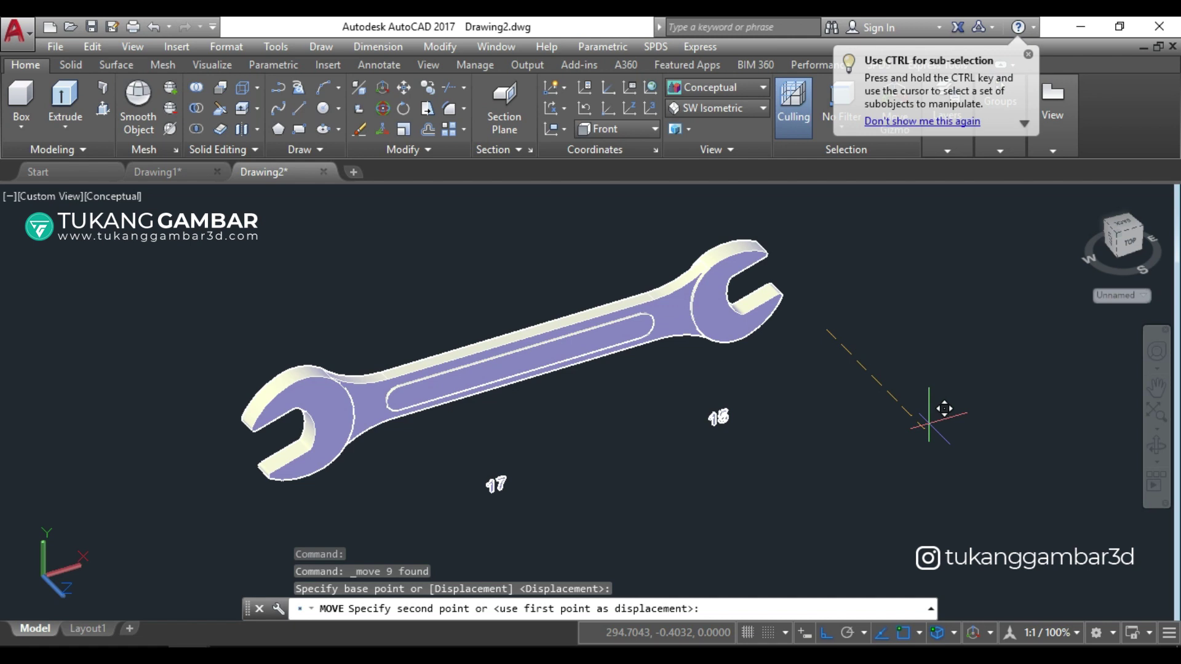
pyautogui.write('6')
pyautogui.press('Return')
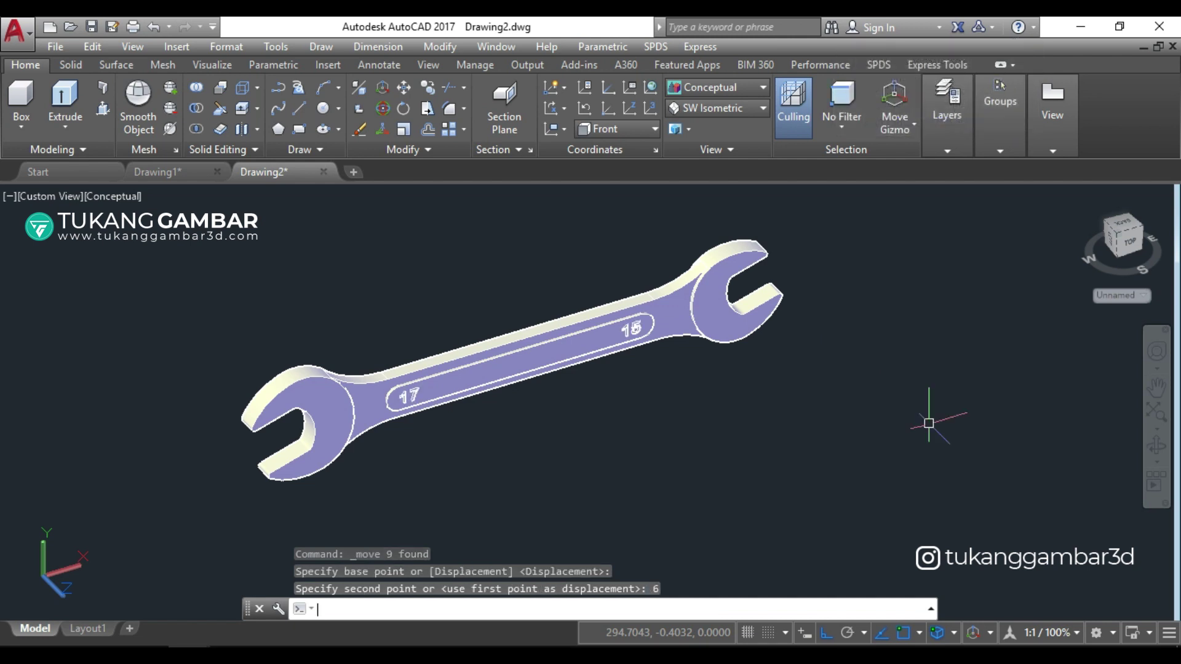
pyautogui.scroll(1, 409, 381)
pyautogui.scroll(1, 409, 382)
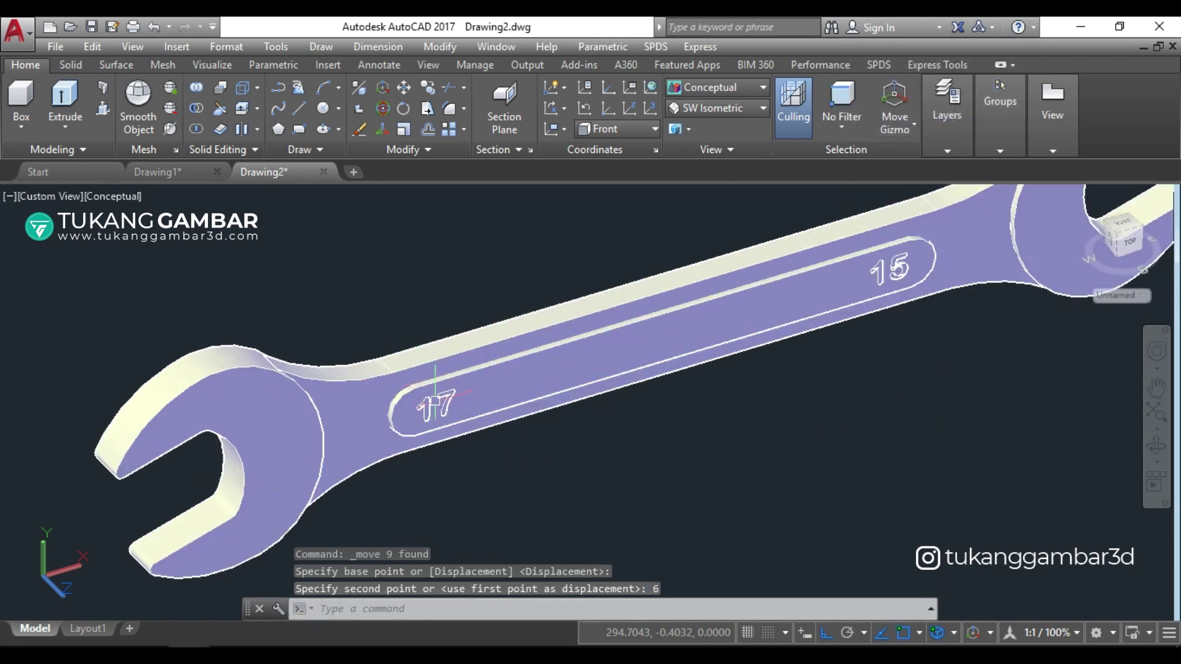
pyautogui.scroll(1, 430, 372)
pyautogui.scroll(2, 451, 363)
pyautogui.scroll(1, 451, 362)
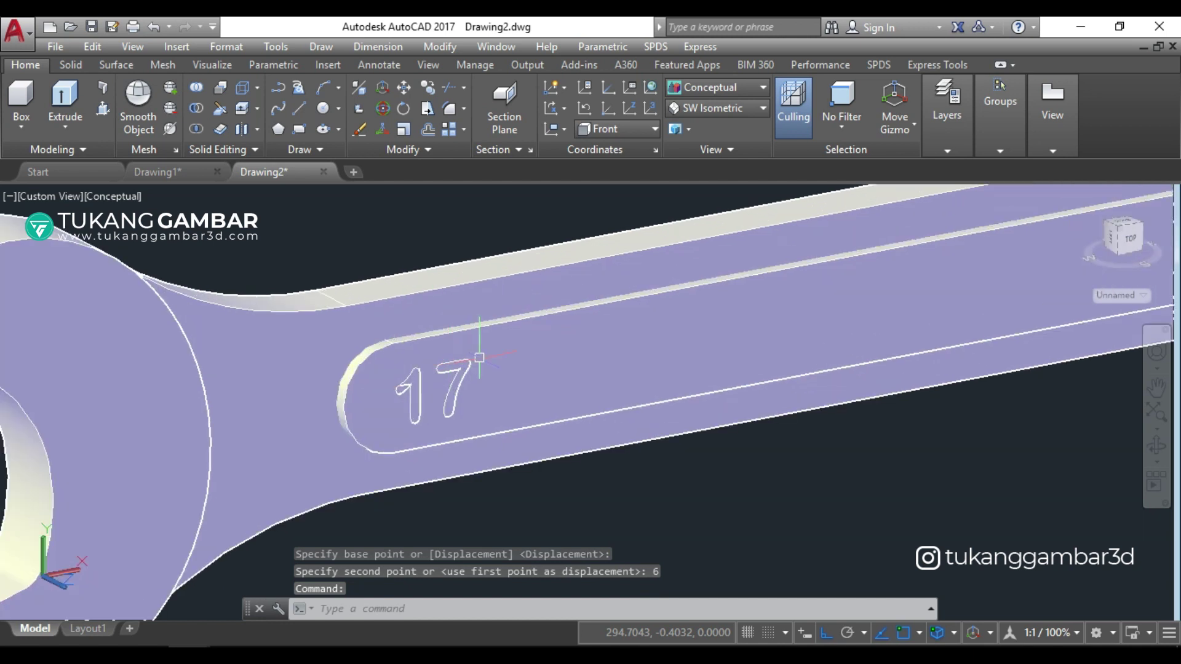
pyautogui.click(481, 331)
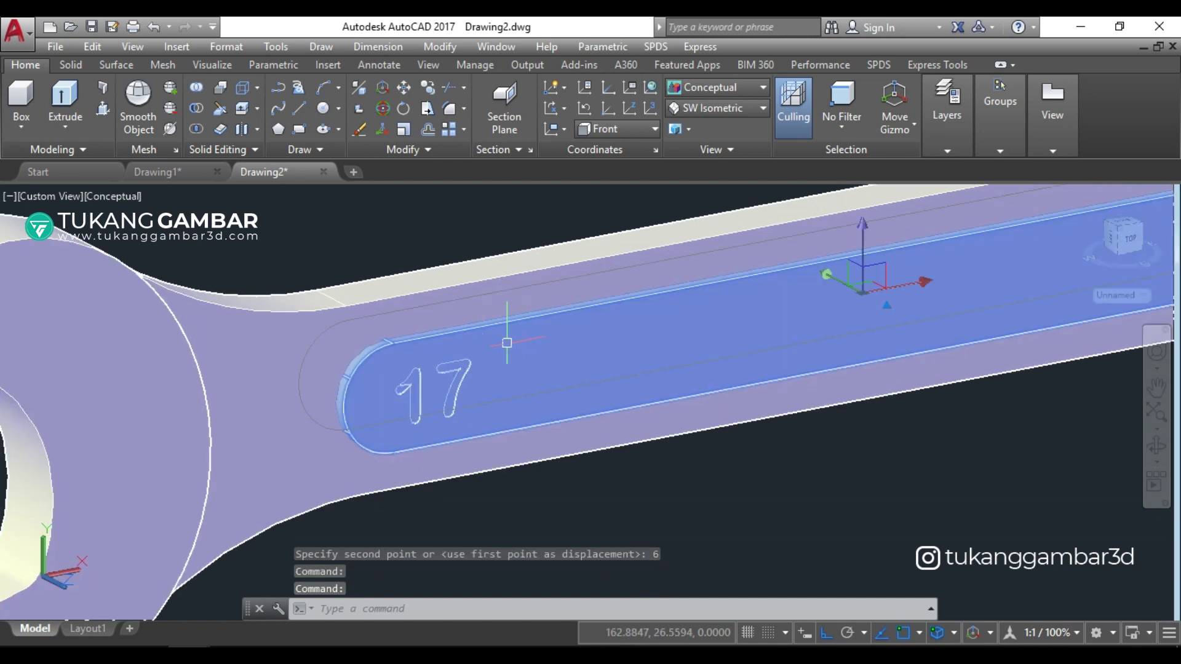
pyautogui.press('Escape')
pyautogui.scroll(-2, 504, 348)
pyautogui.scroll(-2, 509, 352)
pyautogui.moveTo(509, 351)
pyautogui.mouseDown(button='middle')
pyautogui.moveTo(532, 366)
pyautogui.moveTo(407, 395)
pyautogui.mouseUp(button='middle')
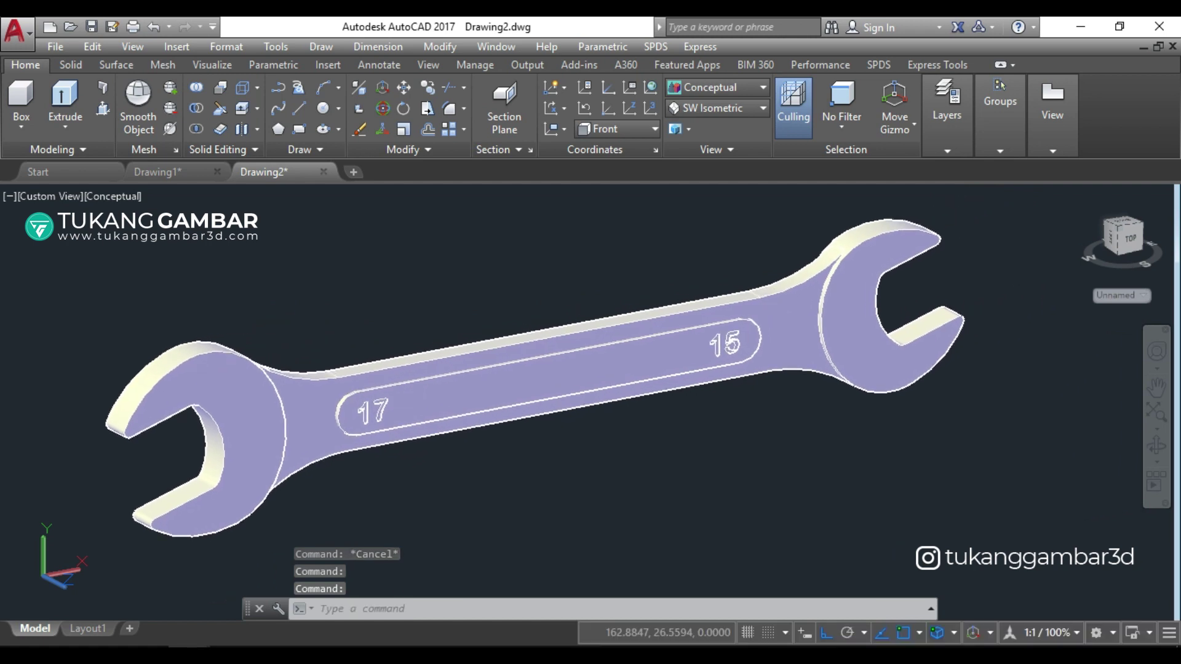
# Step: Subtract the 17 and 15 text solids from the wrench jaws and body
pyautogui.click(200, 108)
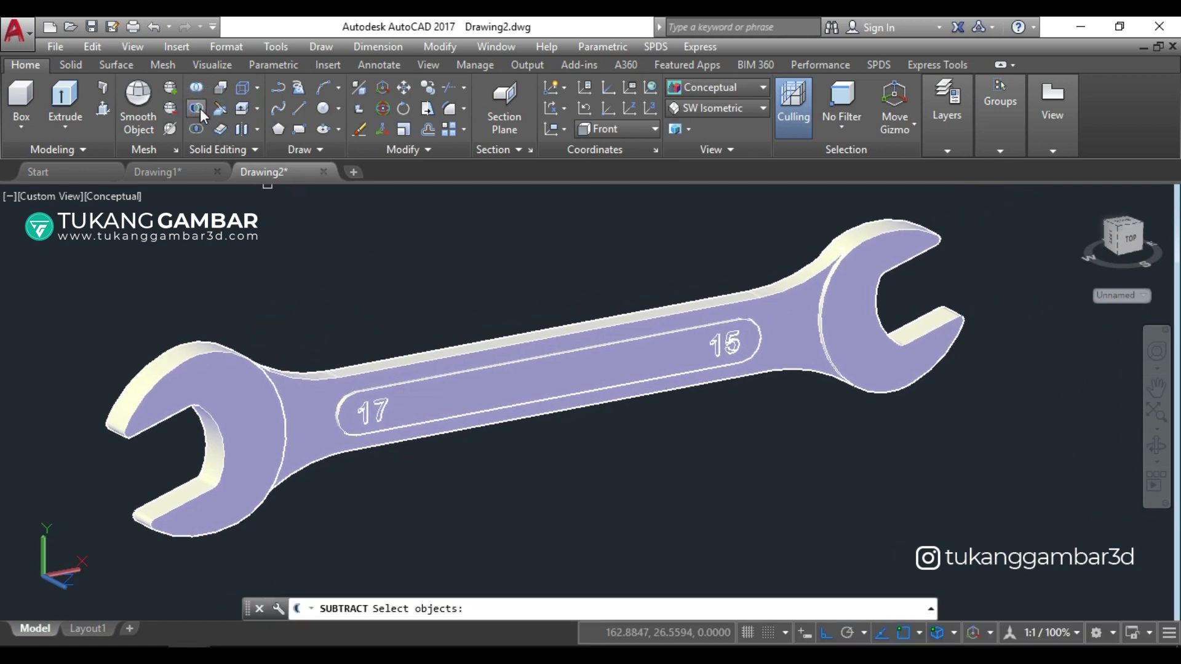
pyautogui.click(203, 348)
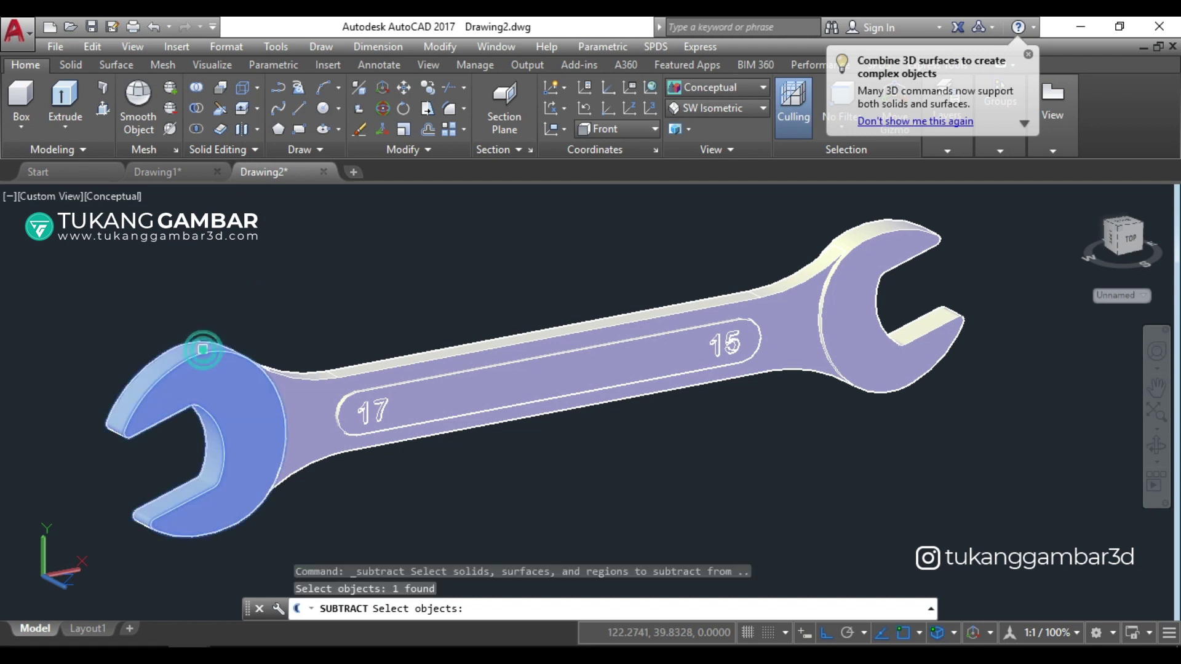
pyautogui.click(367, 358)
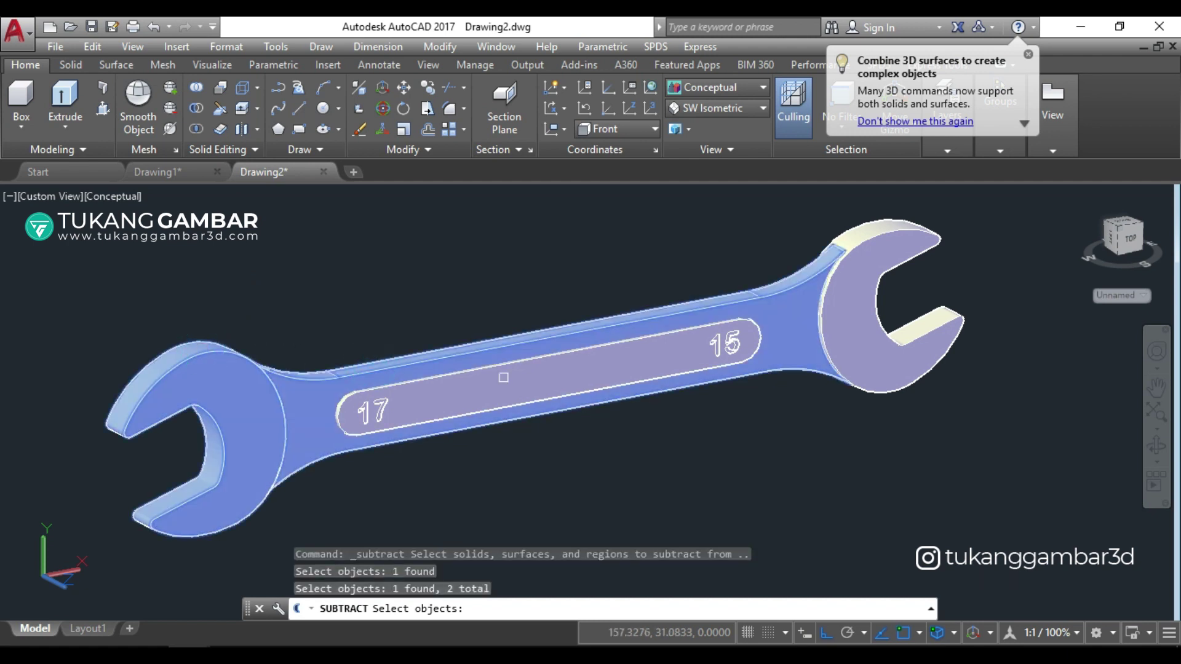
pyautogui.click(524, 386)
pyautogui.click(858, 338)
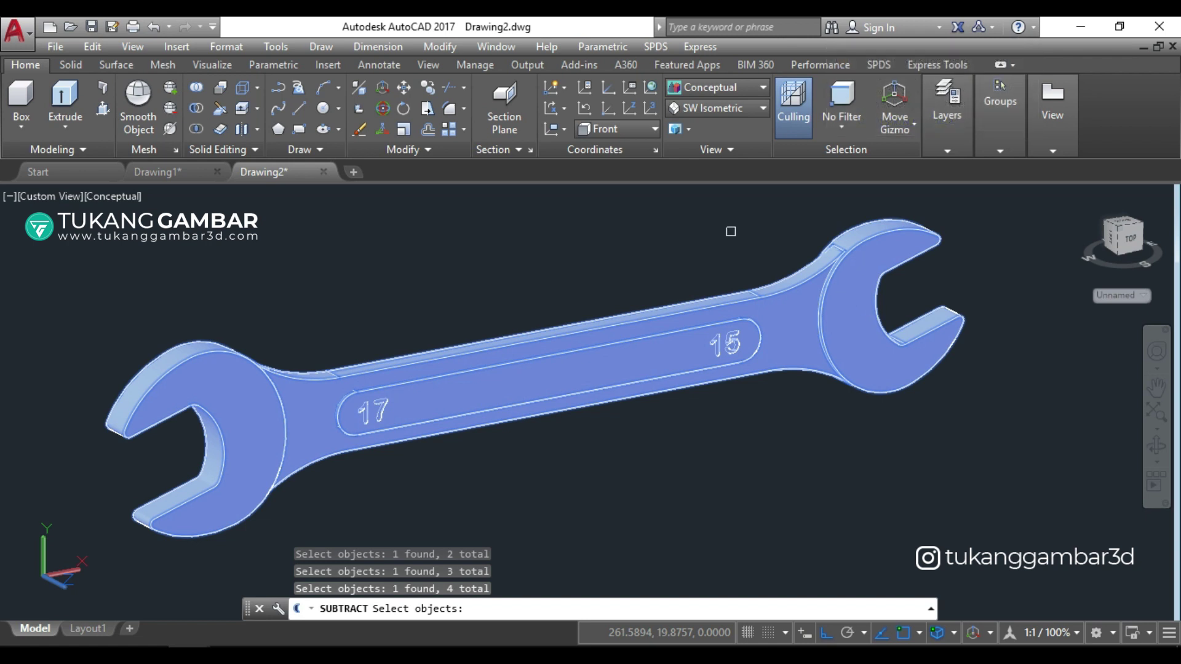
pyautogui.press('Return')
pyautogui.click(289, 278)
pyautogui.click(437, 486)
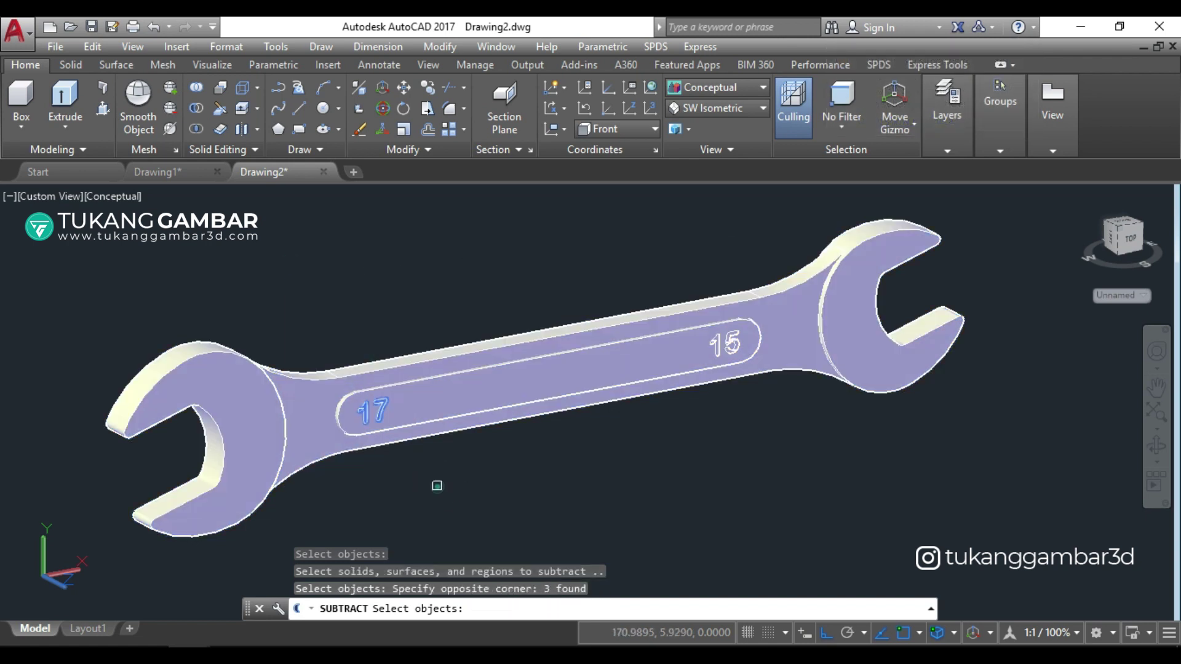
pyautogui.click(682, 241)
pyautogui.click(752, 375)
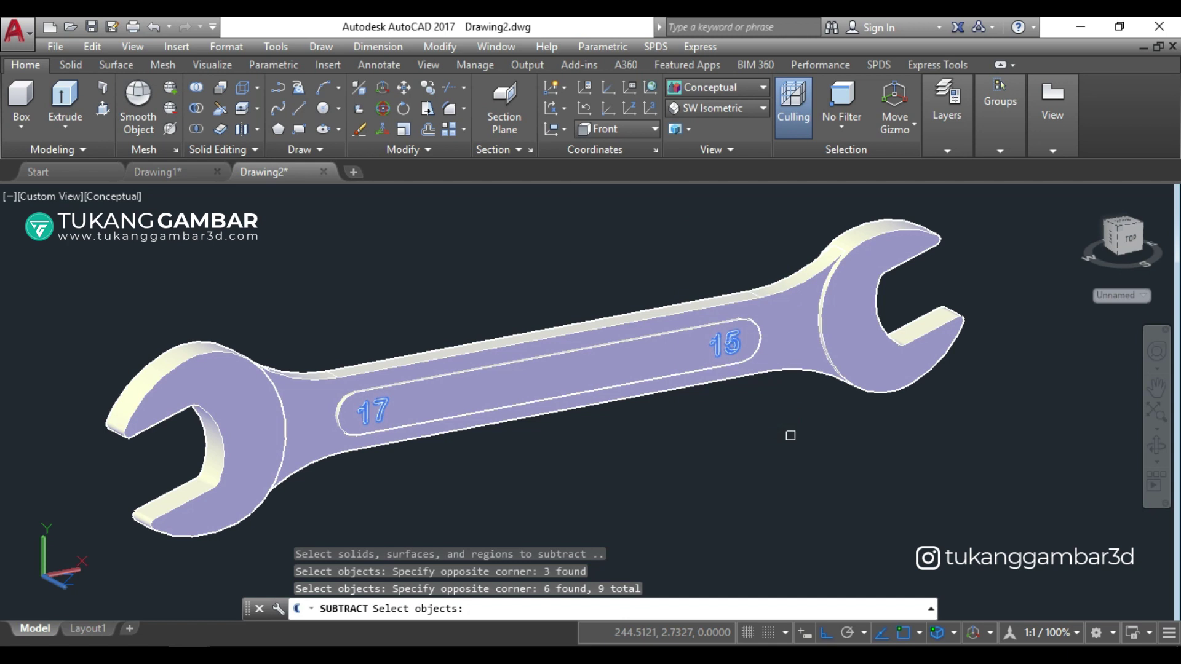
pyautogui.press('Return')
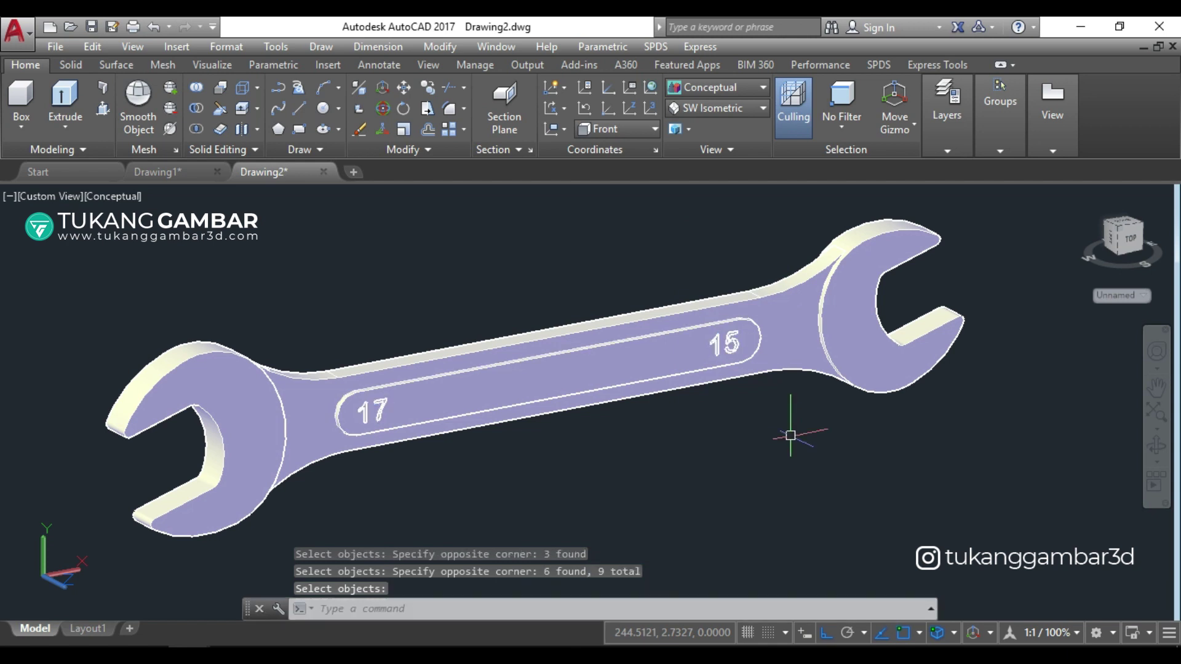
# Step: Orbit and zoom around the wrench to inspect the engraved 17 and 15 labels
pyautogui.scroll(2, 395, 404)
pyautogui.scroll(2, 383, 404)
pyautogui.scroll(3, 383, 404)
pyautogui.moveTo(384, 404)
pyautogui.keyDown('shift'); pyautogui.mouseDown(button='middle')
pyautogui.moveTo(358, 400)
pyautogui.moveTo(506, 421)
pyautogui.mouseUp(button='middle'); pyautogui.keyUp('shift')
pyautogui.scroll(-1, 480, 332)
pyautogui.scroll(-1, 480, 333)
pyautogui.keyDown('shift'); pyautogui.moveTo(481, 333); pyautogui.dragTo(478, 362, button='middle'); pyautogui.keyUp('shift')
pyautogui.scroll(-2, 447, 309)
pyautogui.scroll(-2, 447, 308)
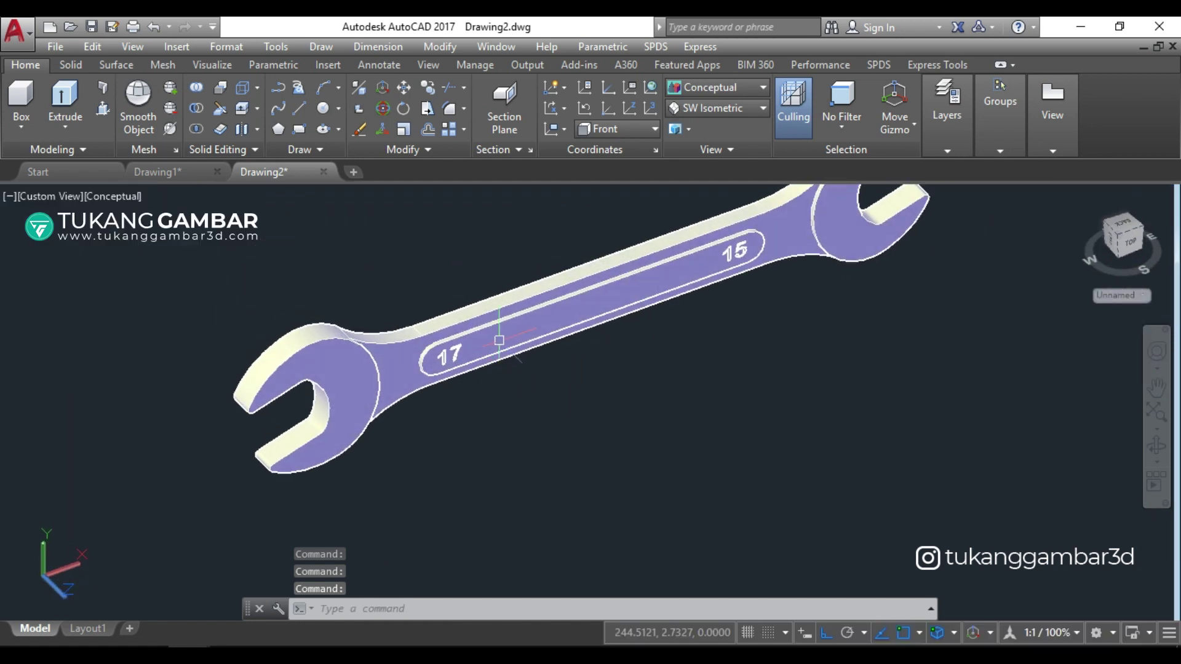
pyautogui.scroll(-3, 478, 363)
pyautogui.scroll(2, 480, 332)
pyautogui.keyDown('shift'); pyautogui.moveTo(482, 314); pyautogui.dragTo(478, 289, button='middle'); pyautogui.keyUp('shift')
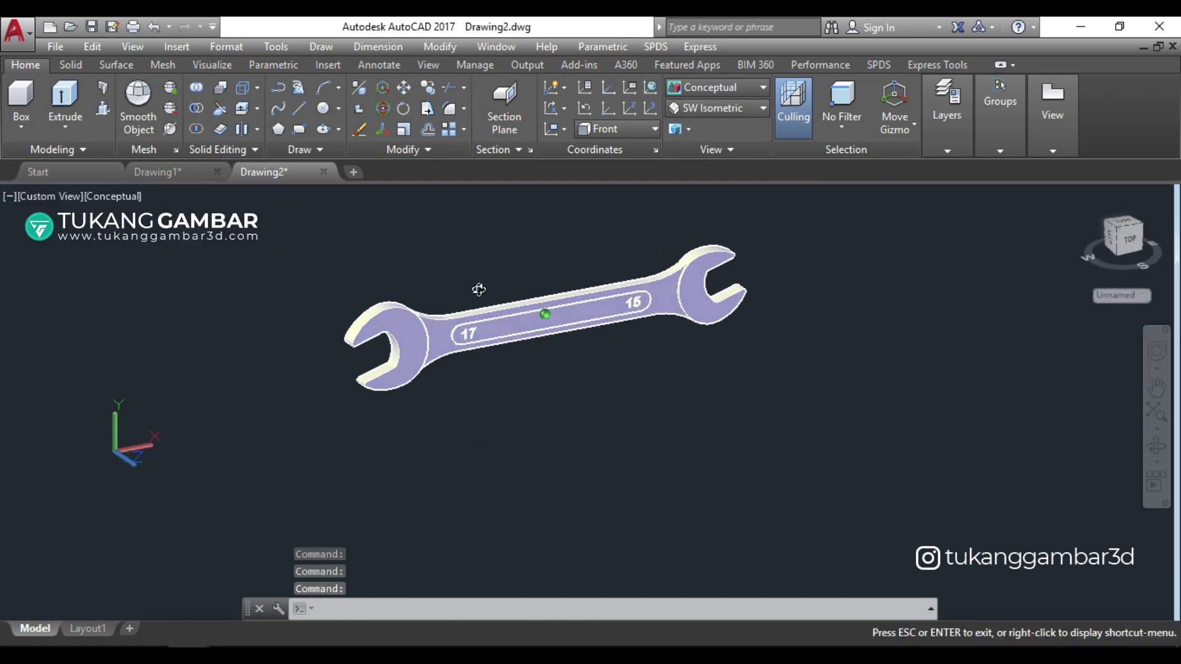
pyautogui.scroll(3, 481, 280)
pyautogui.scroll(1, 483, 345)
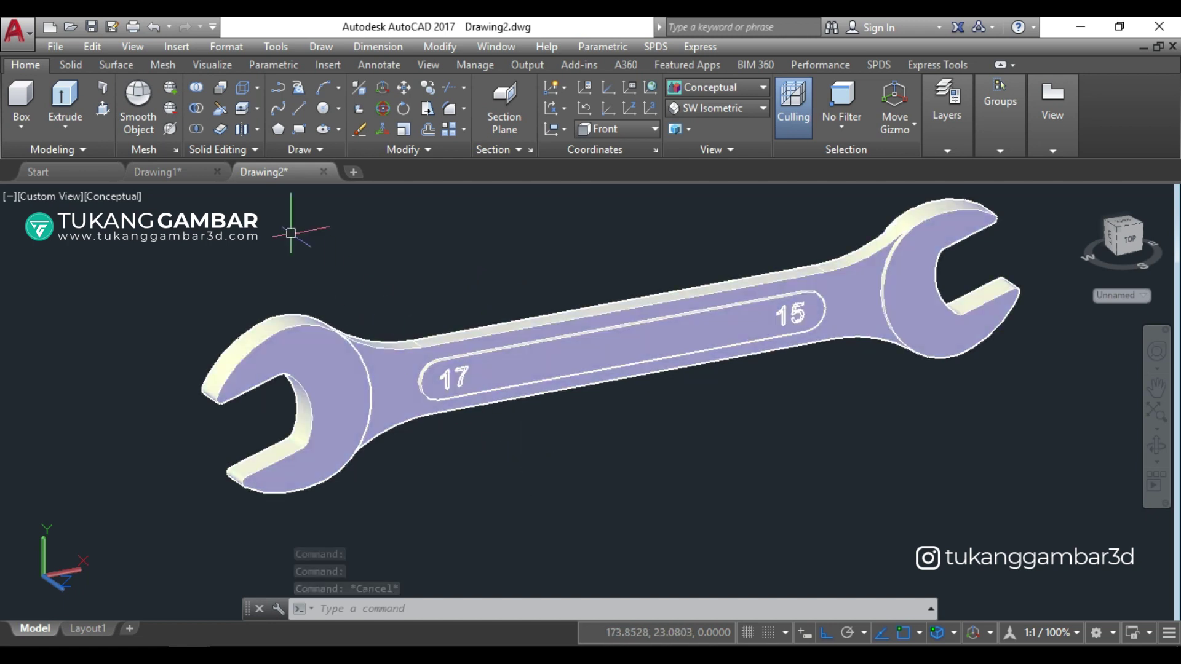
# Step: Start a Fillet Edge in Chain mode with a 0.3 radius
pyautogui.click(72, 65)
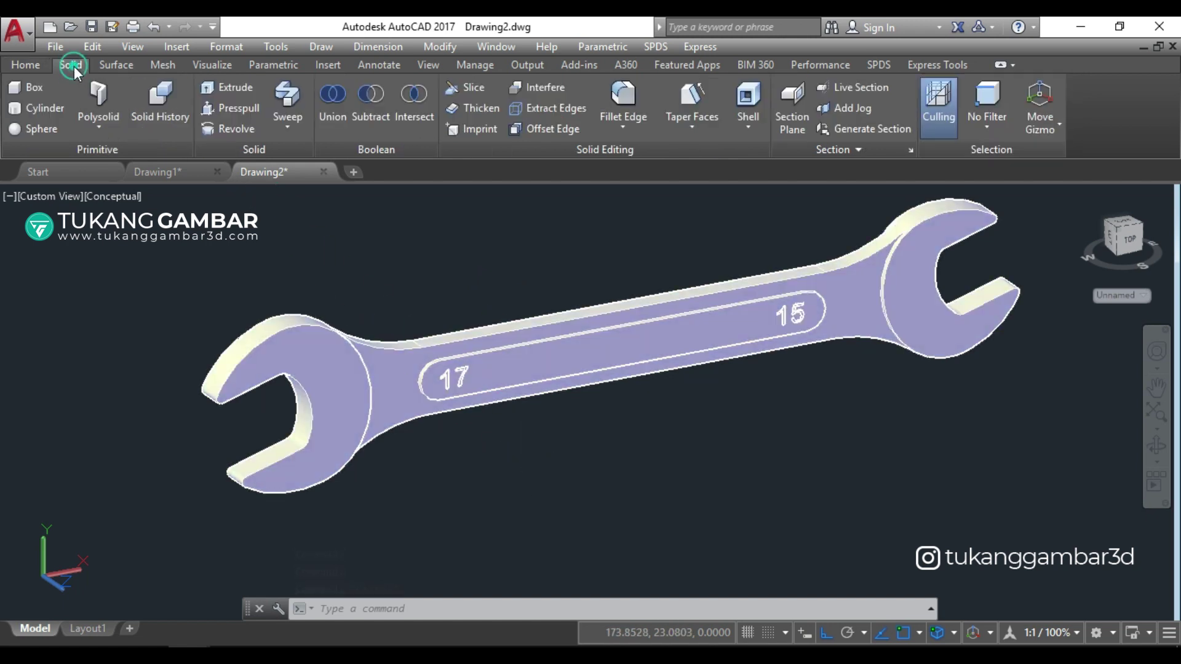
pyautogui.click(633, 95)
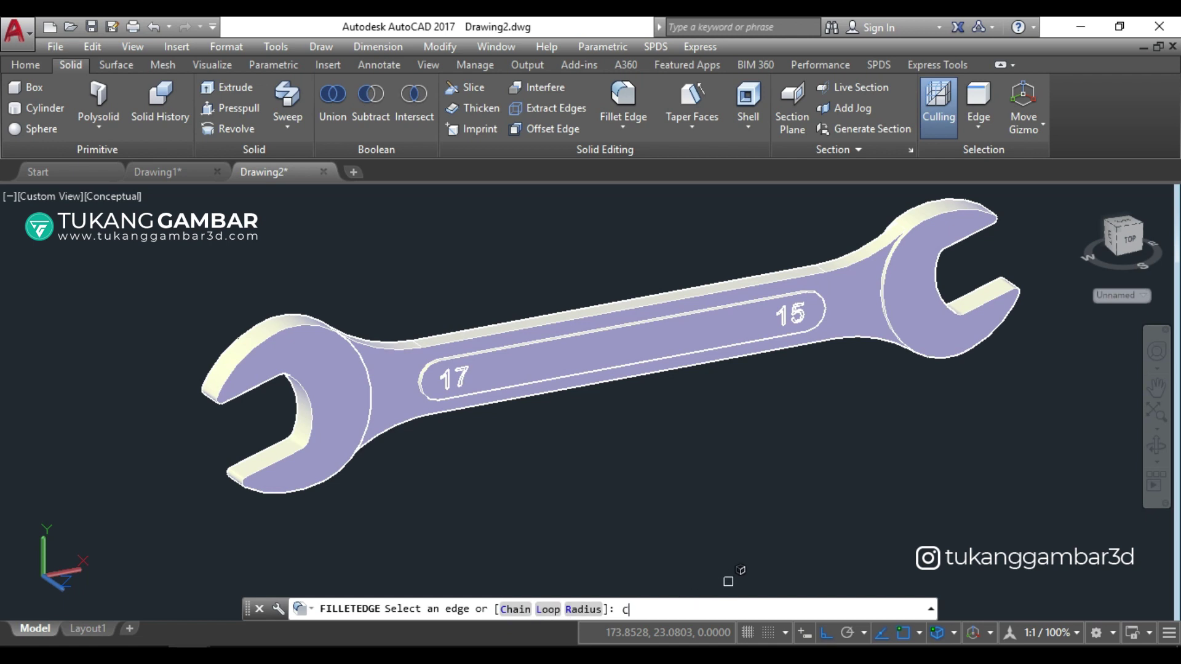
pyautogui.write('c')
pyautogui.press('Return')
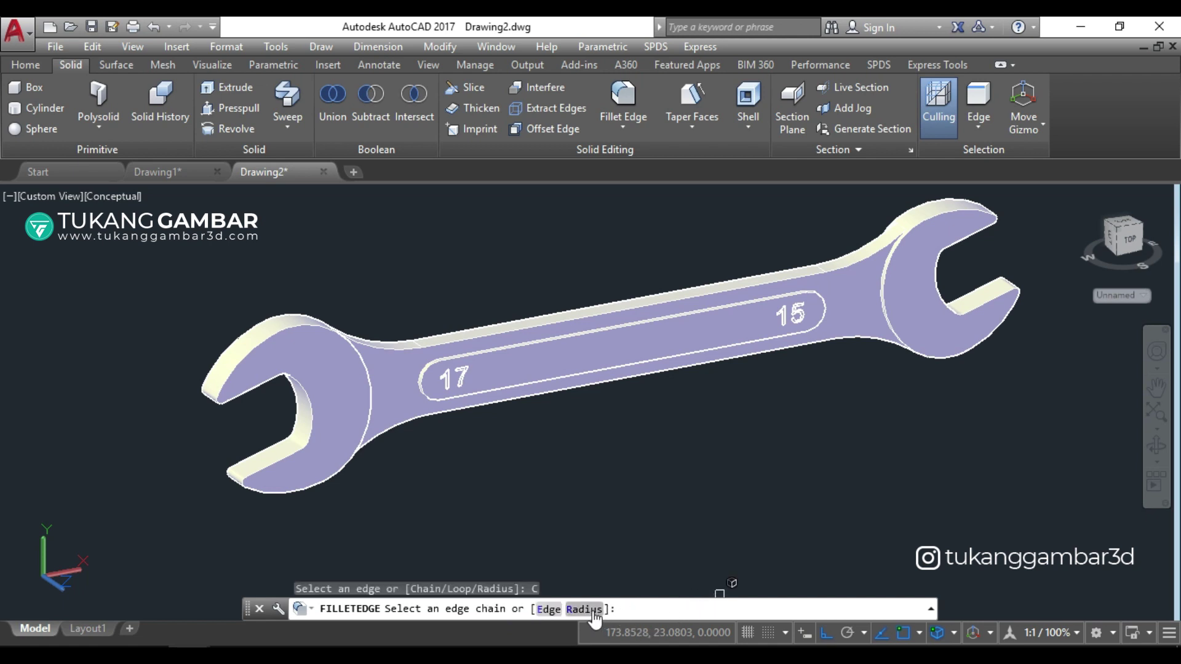
pyautogui.press('Return')
pyautogui.write('0.3')
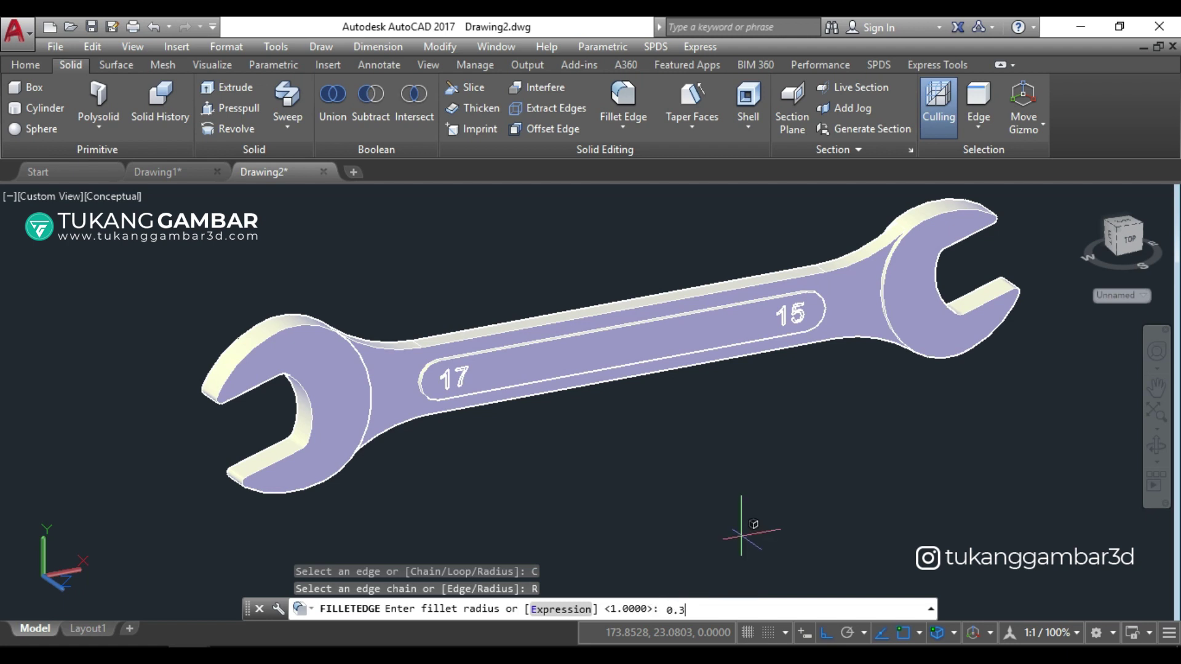
pyautogui.press('Return')
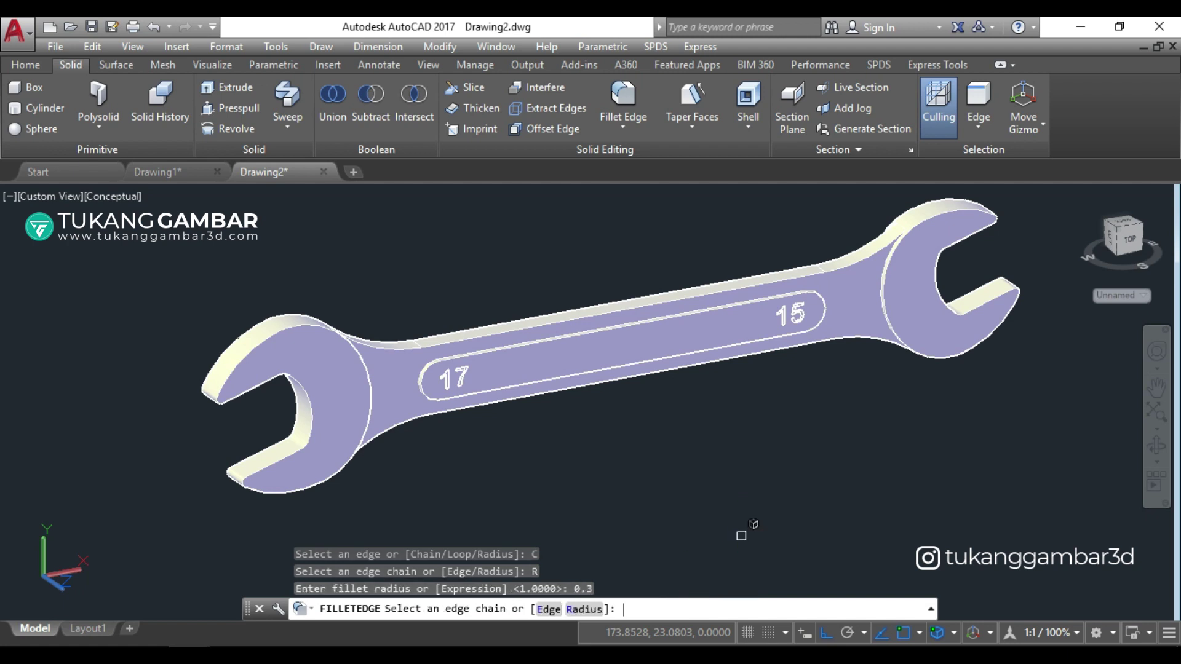
# Step: Select the front edge chains: left jaw, handle top, recessed channel, lower handle and right jaw
pyautogui.click(271, 313)
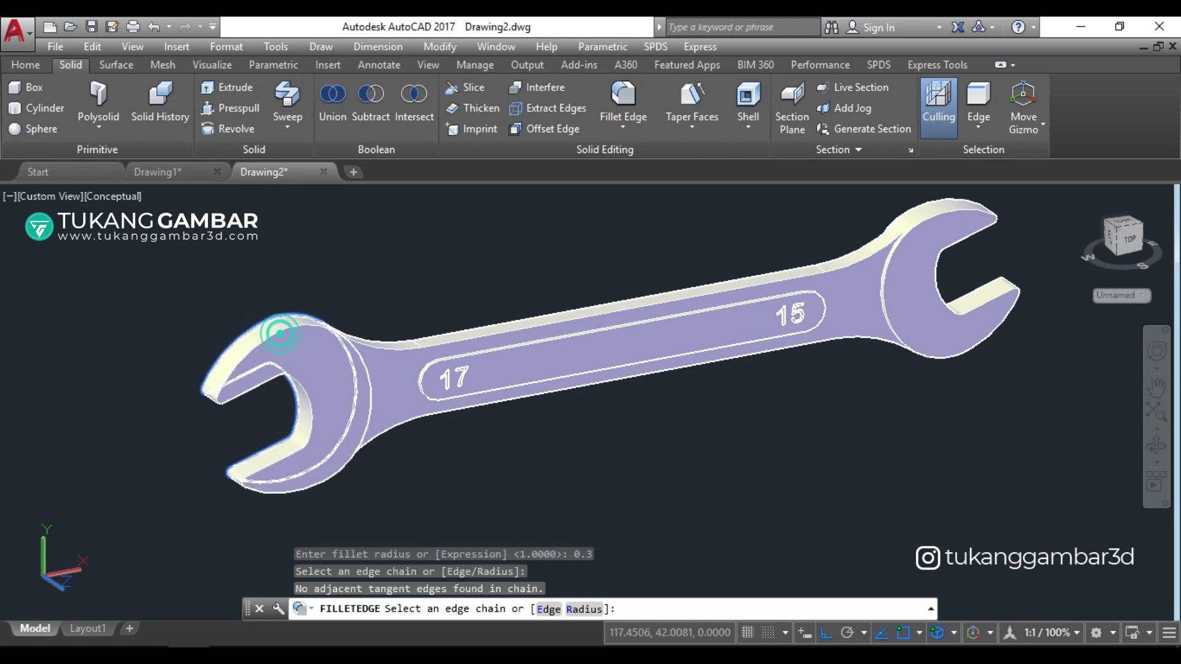
pyautogui.click(518, 333)
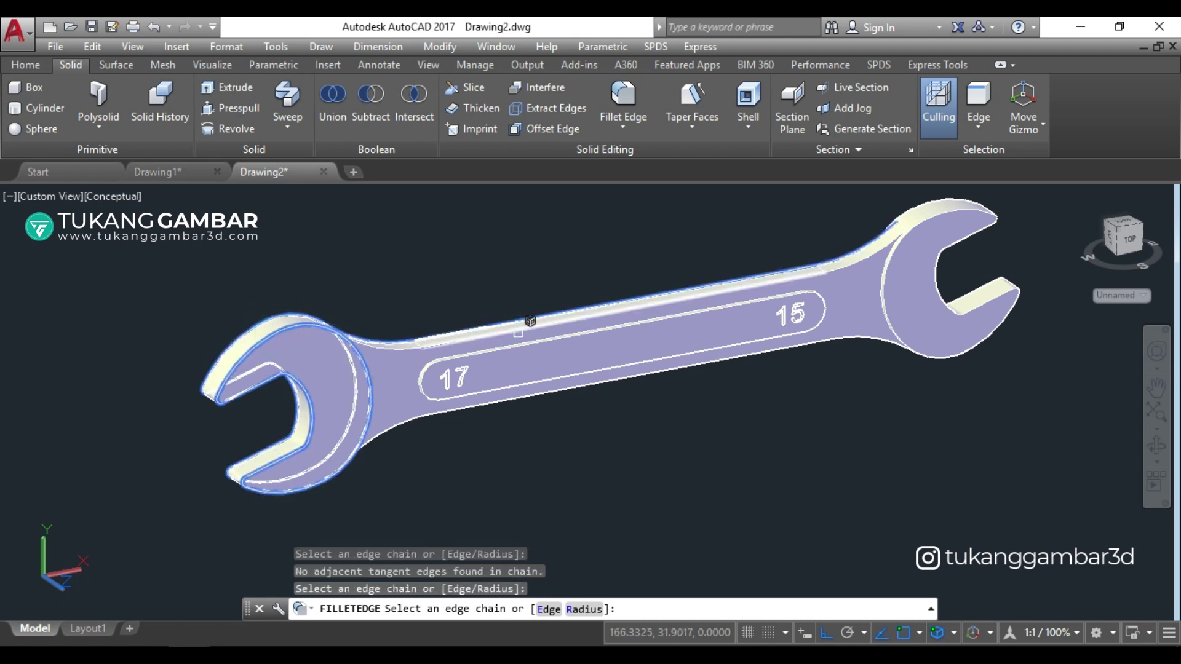
pyautogui.scroll(3, 518, 333)
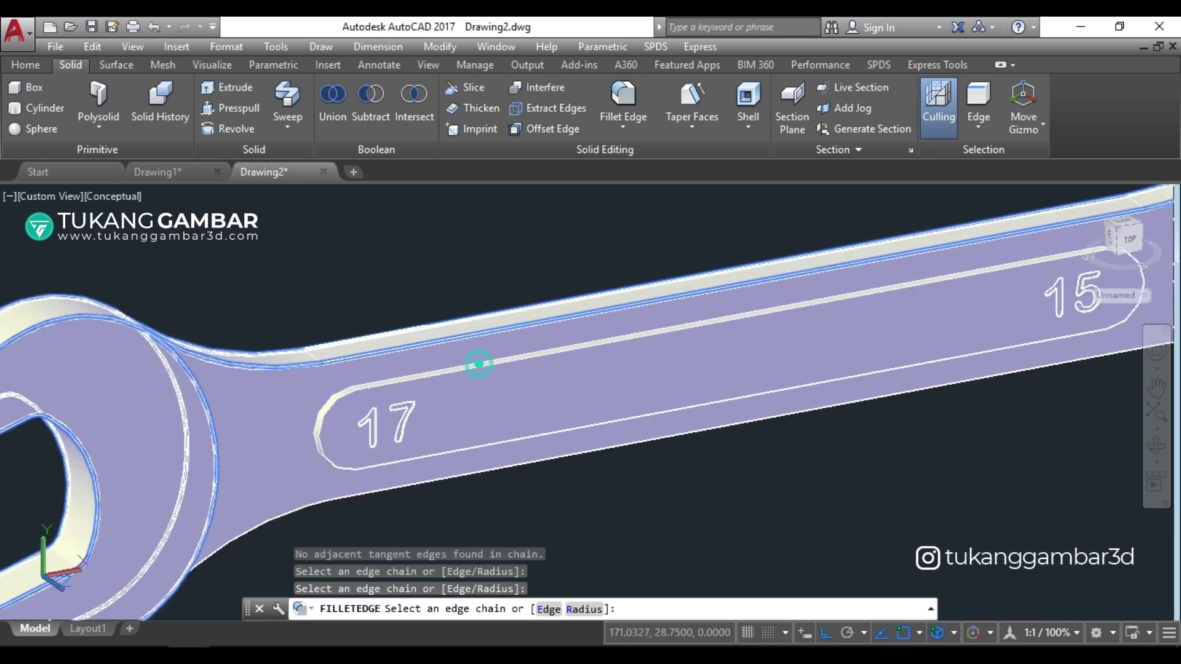
pyautogui.click(488, 354)
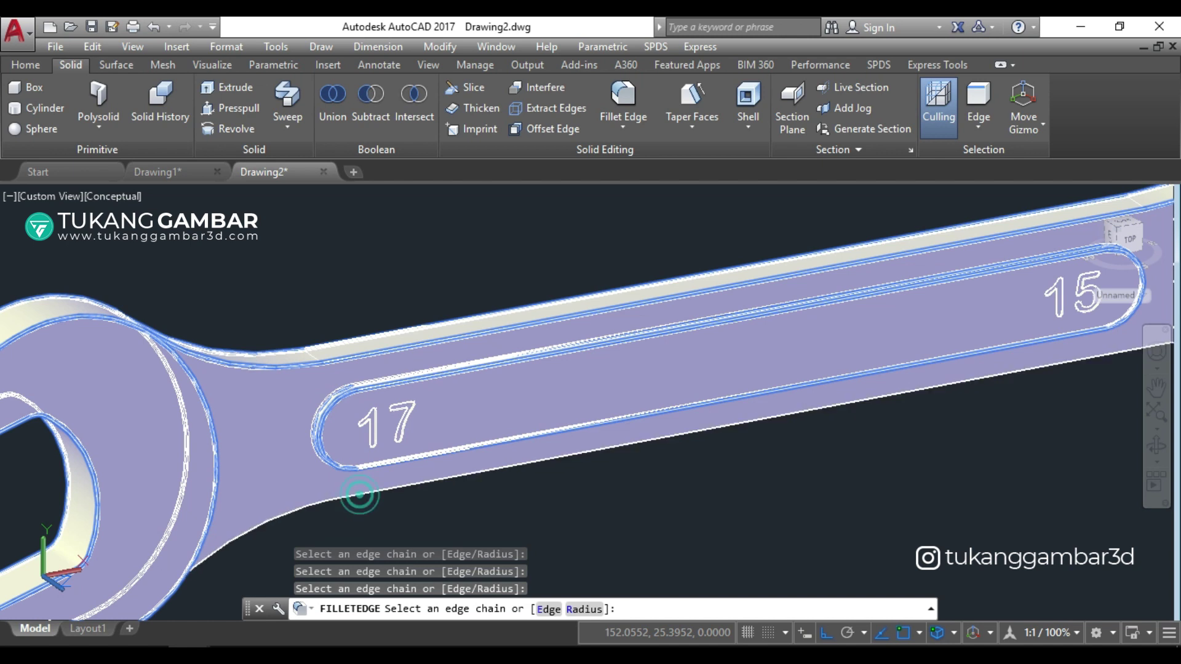
pyautogui.click(359, 492)
pyautogui.scroll(-5, 359, 493)
pyautogui.scroll(2, 718, 351)
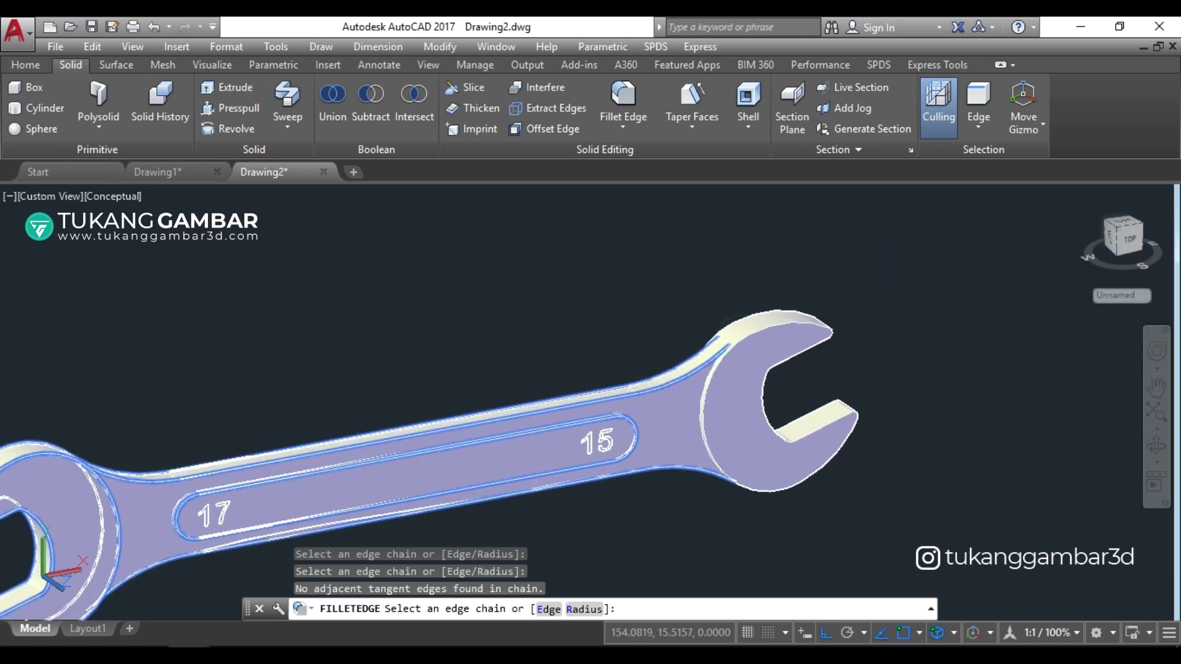
pyautogui.click(742, 318)
pyautogui.scroll(-3, 742, 318)
# Step: Add the lower back-side edge chain and apply the 0.3 fillet to all selected edges
pyautogui.moveTo(486, 455)
pyautogui.keyDown('shift'); pyautogui.mouseDown(button='middle')
pyautogui.moveTo(551, 465)
pyautogui.moveTo(633, 435)
pyautogui.mouseUp(button='middle'); pyautogui.keyUp('shift')
pyautogui.scroll(2, 461, 435)
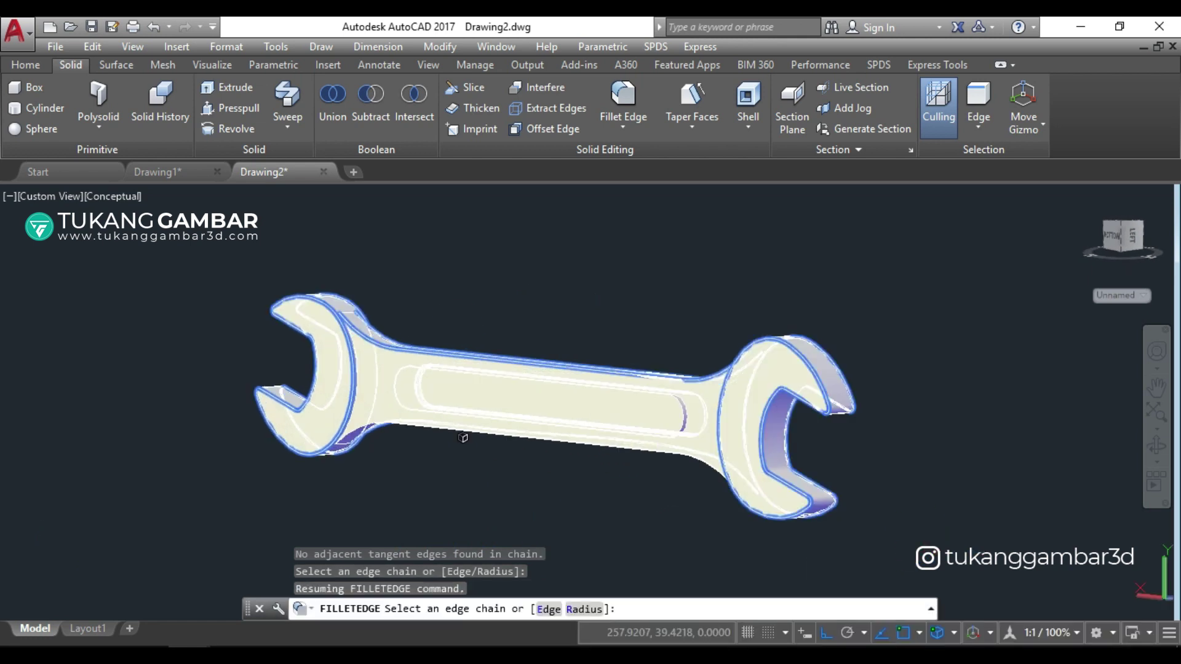
pyautogui.scroll(2, 324, 388)
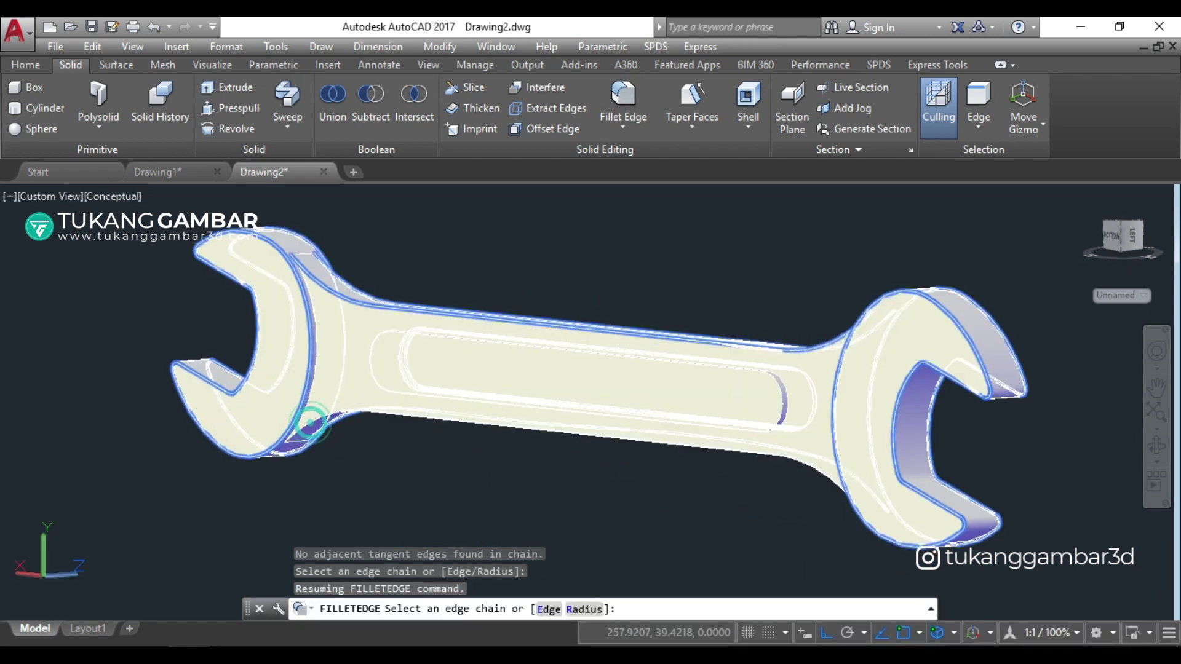
pyautogui.click(310, 422)
pyautogui.scroll(-1, 532, 340)
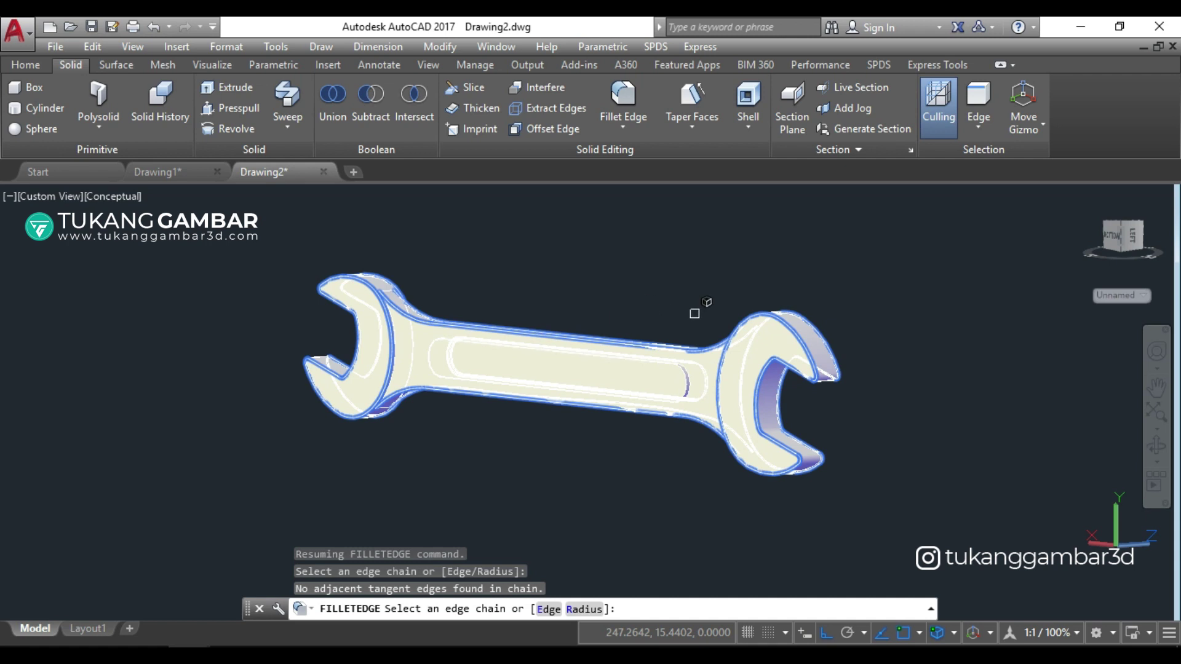
pyautogui.press('Return')
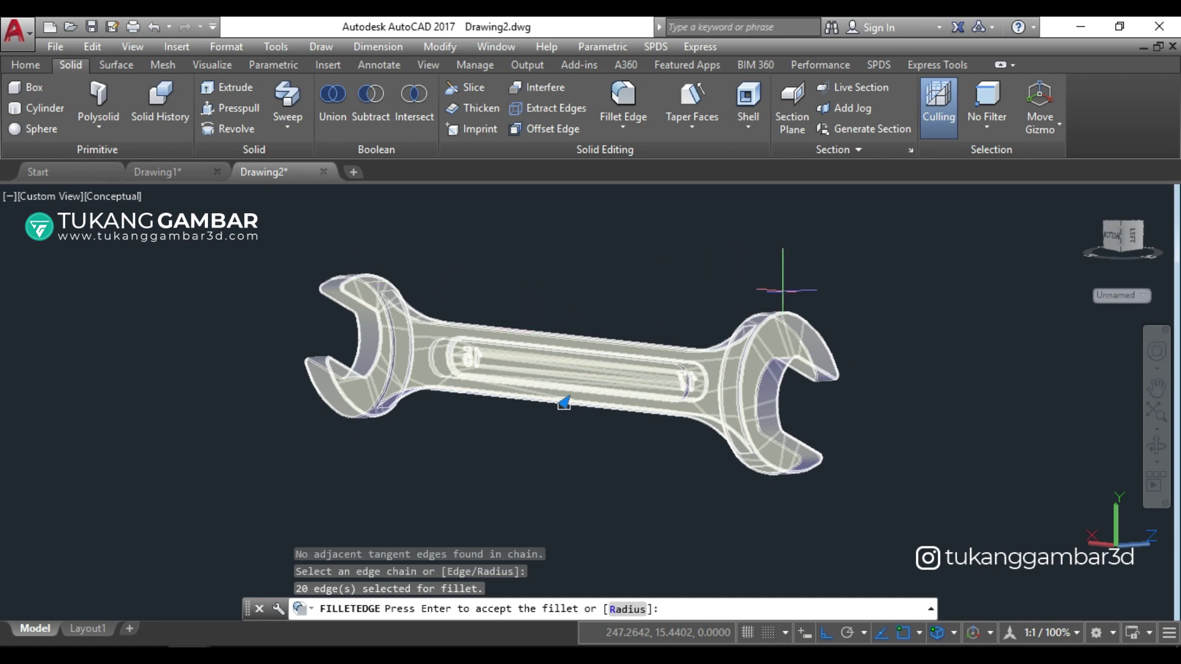
pyautogui.press('Return')
pyautogui.moveTo(782, 289)
pyautogui.keyDown('shift'); pyautogui.mouseDown(button='middle')
pyautogui.moveTo(865, 369)
pyautogui.moveTo(707, 378)
pyautogui.mouseUp(button='middle'); pyautogui.keyUp('shift')
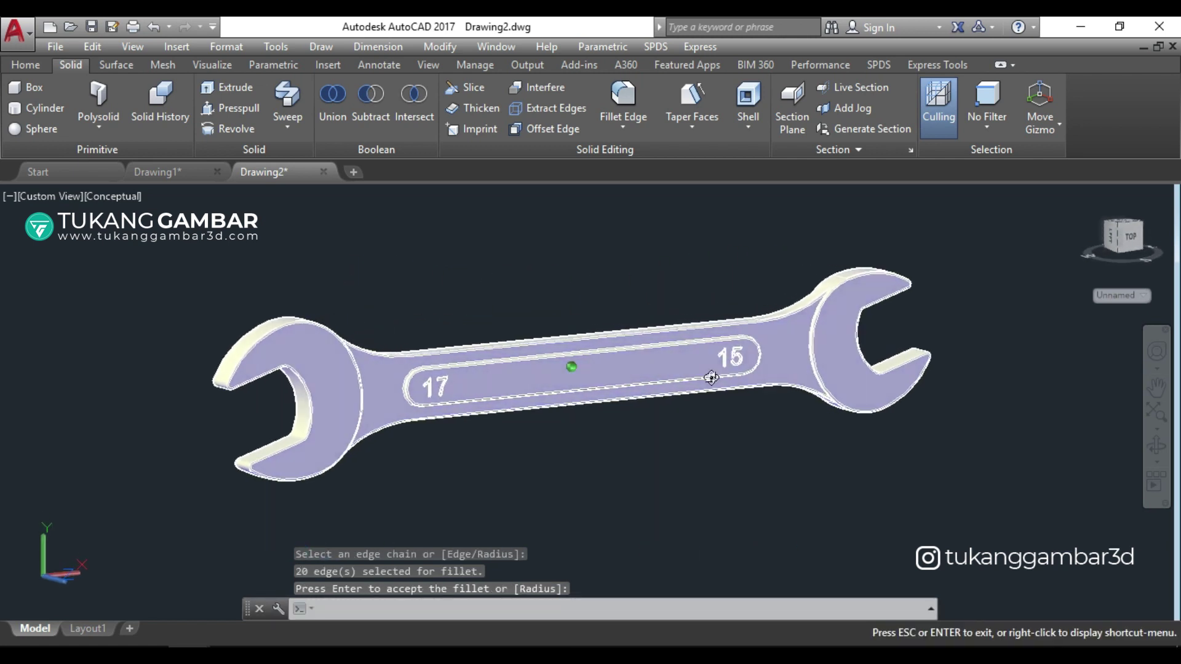
pyautogui.moveTo(553, 469); pyautogui.dragTo(524, 469, button='middle')
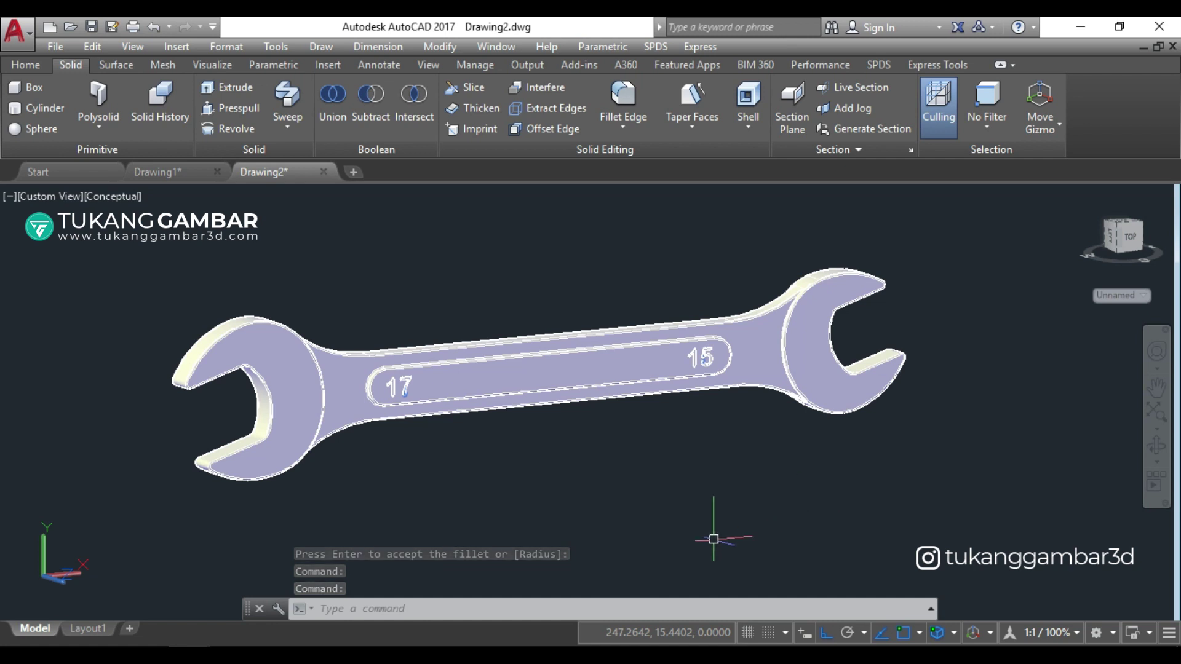
pyautogui.moveTo(535, 490); pyautogui.dragTo(580, 504, button='middle')
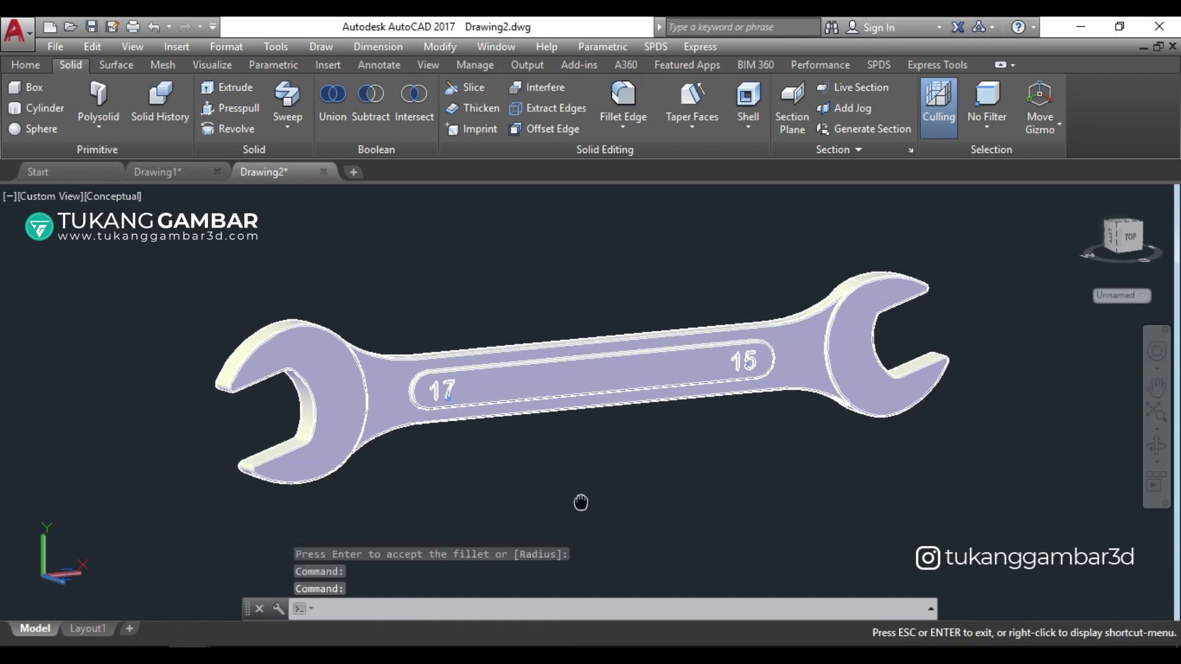